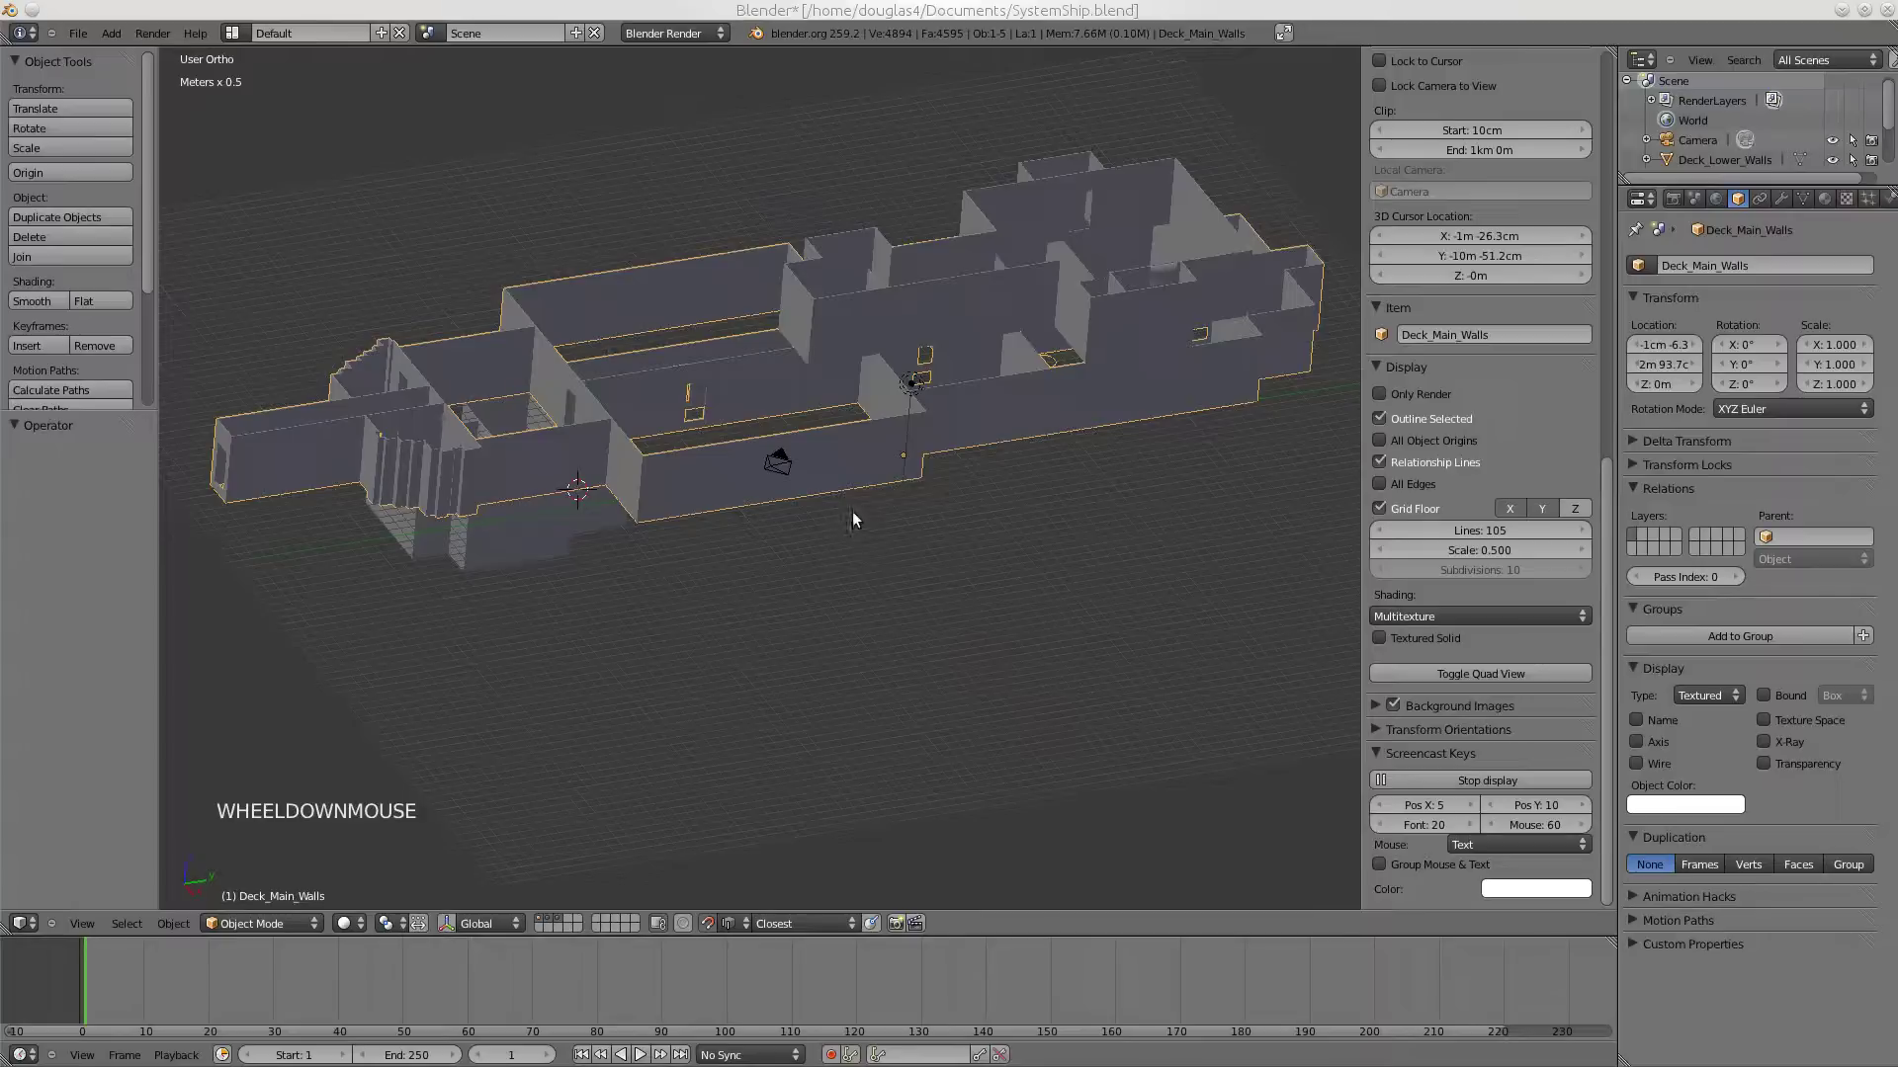
# - Orbit the ship model and select the Deck_Main, Deck_Lower and Deck_Upper wall objects to inspect them
pyautogui.moveTo(800, 569); pyautogui.dragTo(846, 411, button='middle')
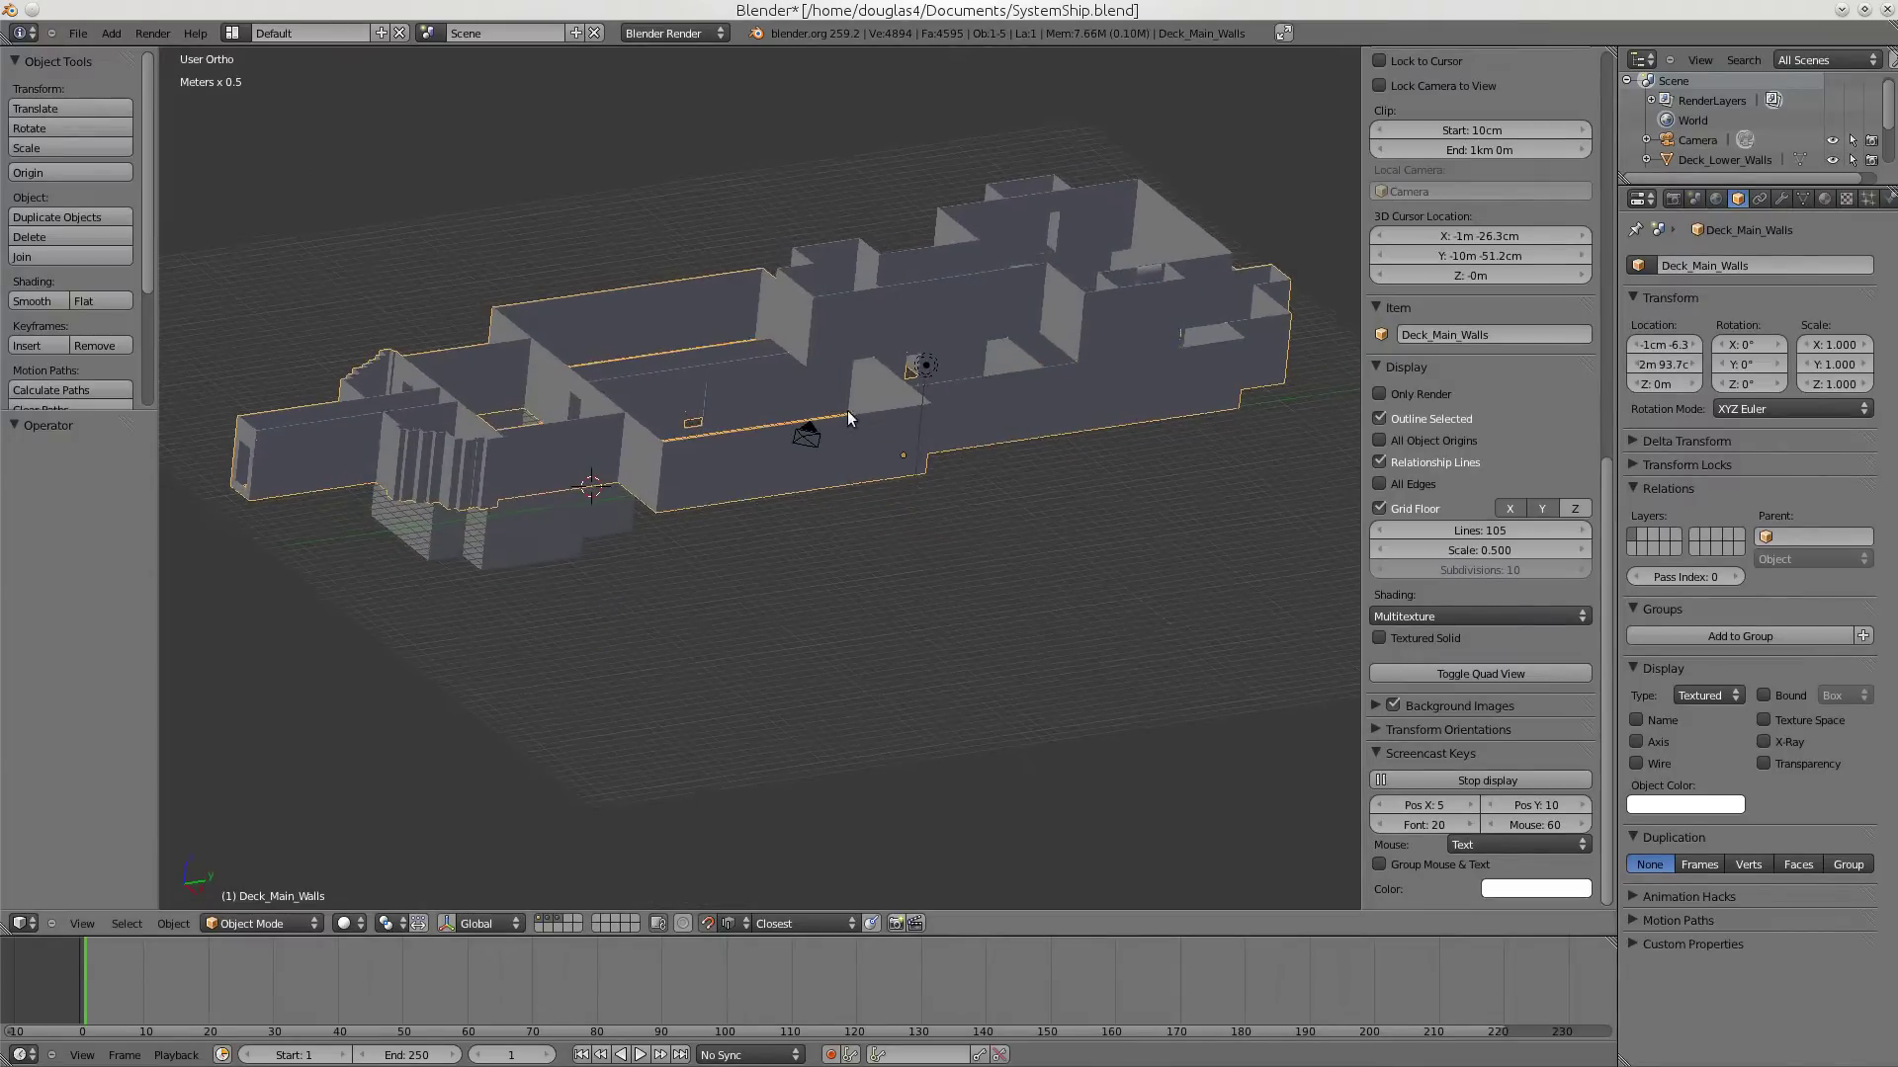
pyautogui.rightClick(846, 329)
pyautogui.rightClick(871, 457)
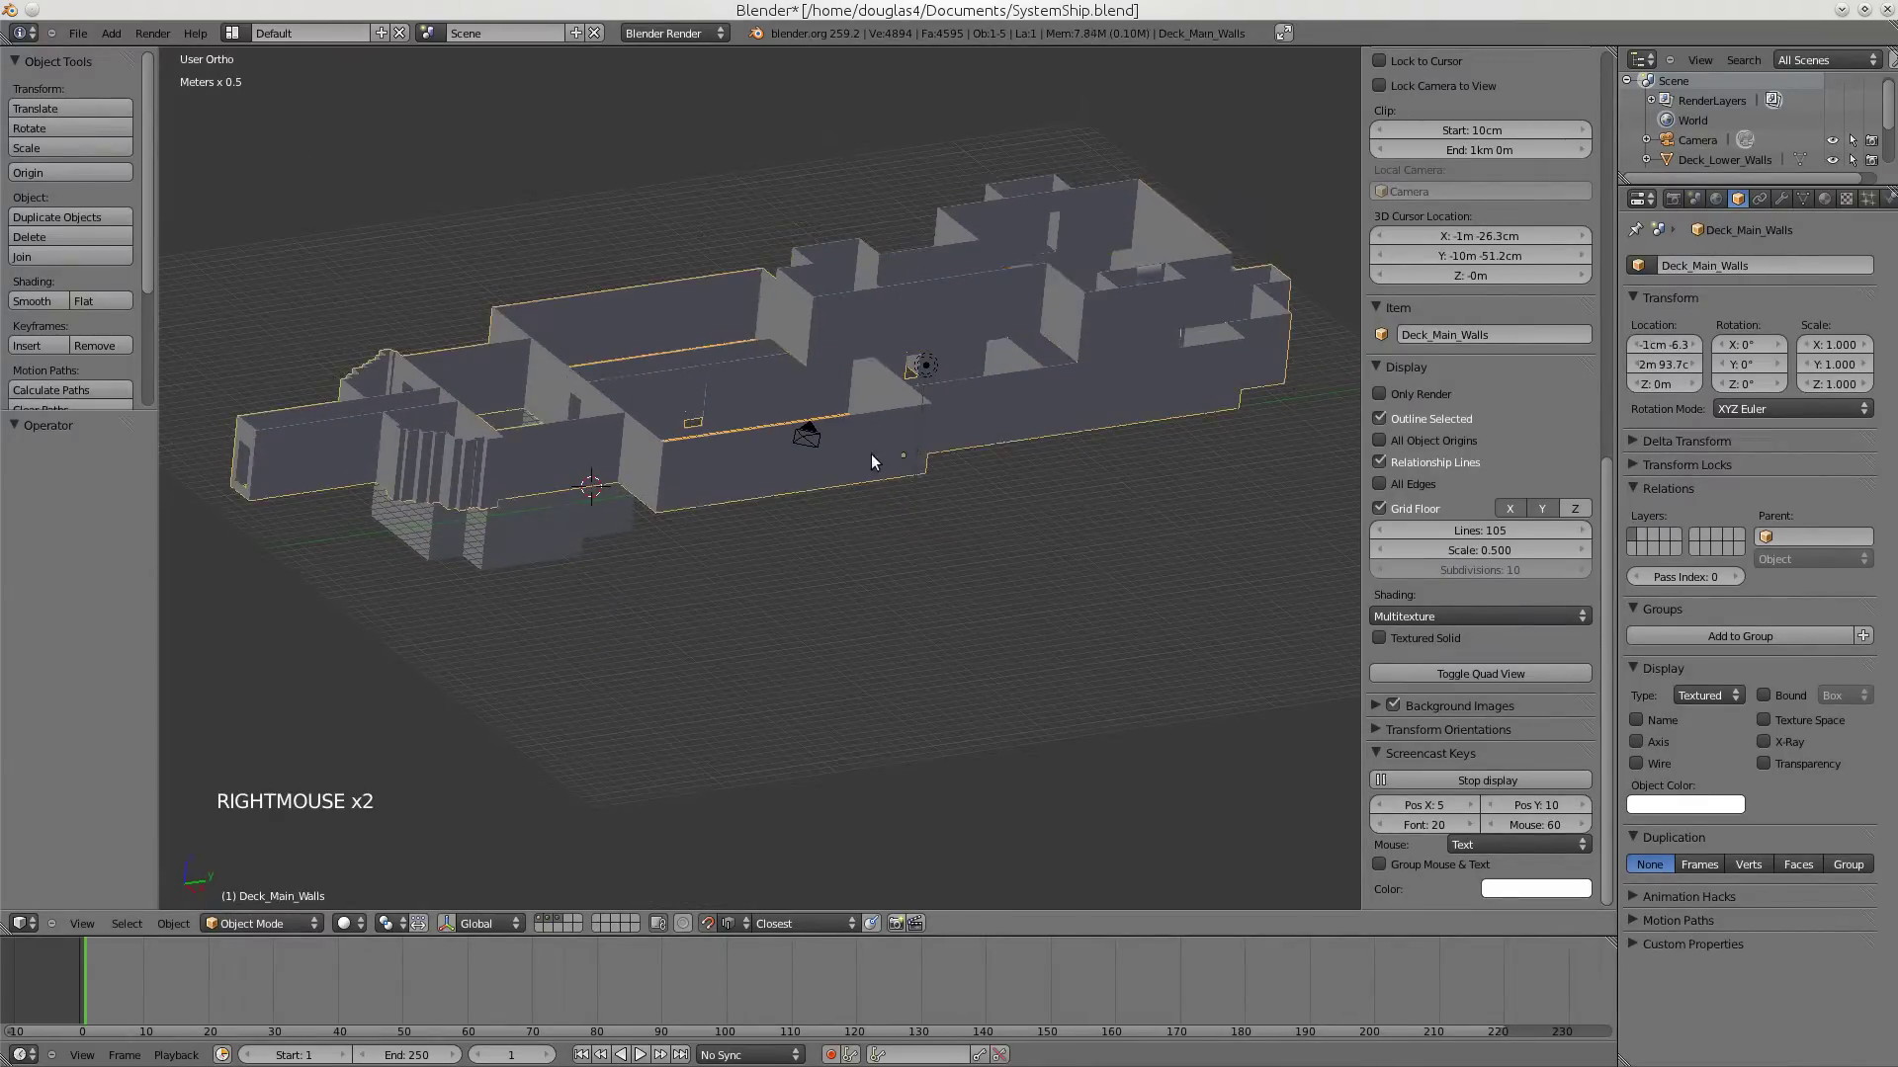
pyautogui.rightClick(584, 529)
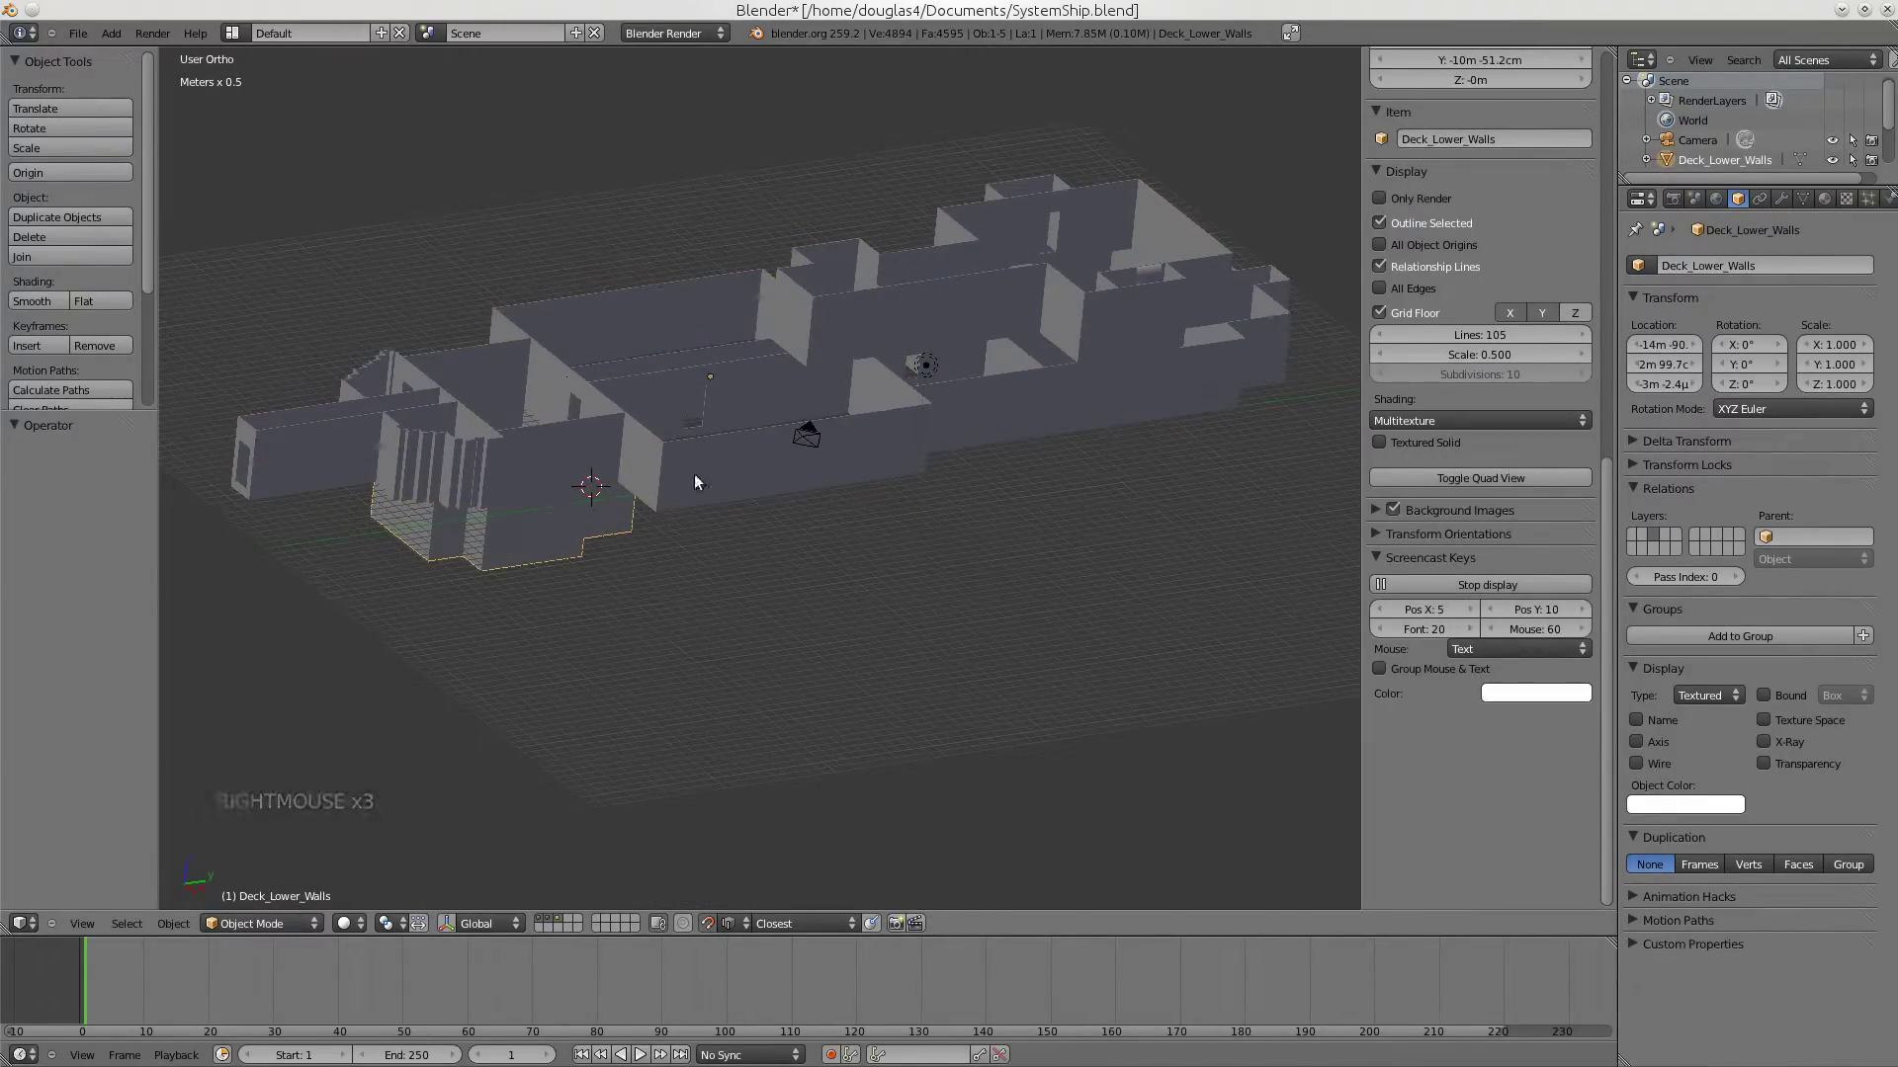
pyautogui.rightClick(789, 450)
pyautogui.rightClick(868, 312)
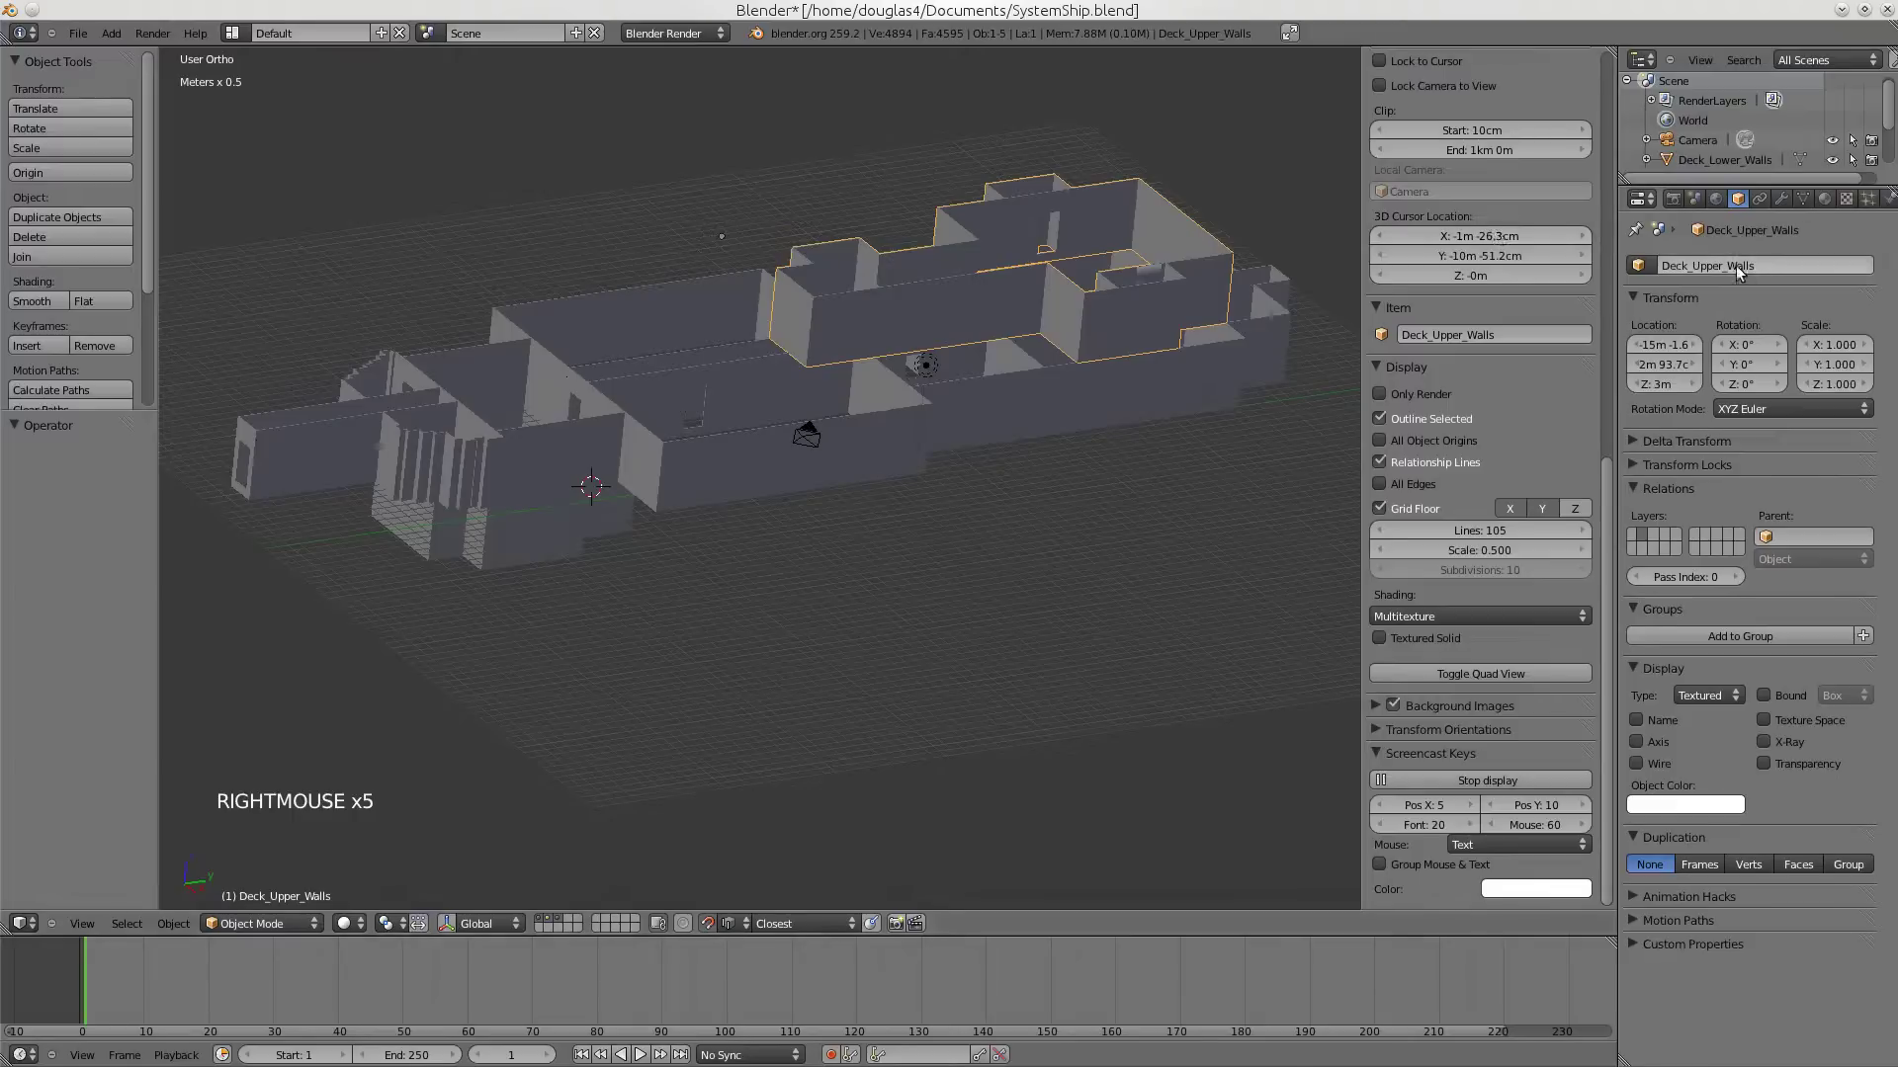
pyautogui.rightClick(993, 407)
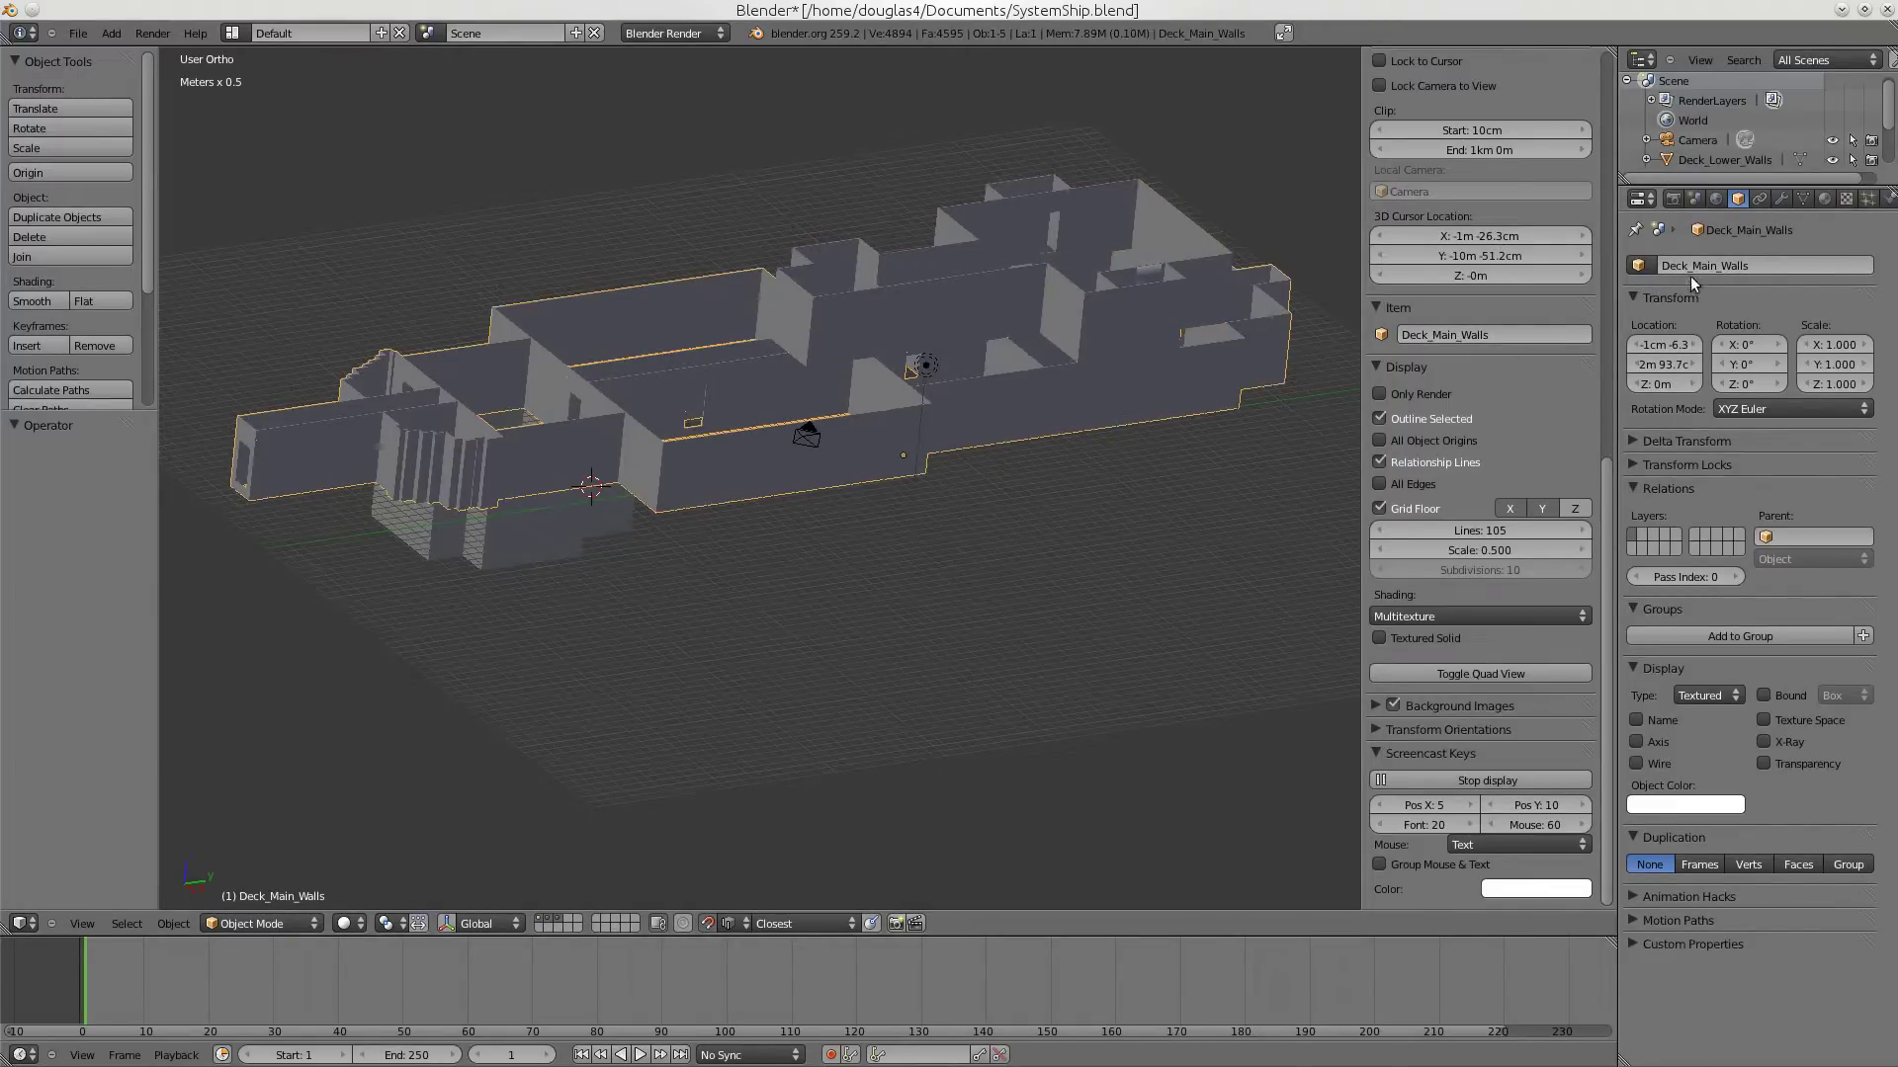
pyautogui.rightClick(549, 522)
pyautogui.rightClick(873, 464)
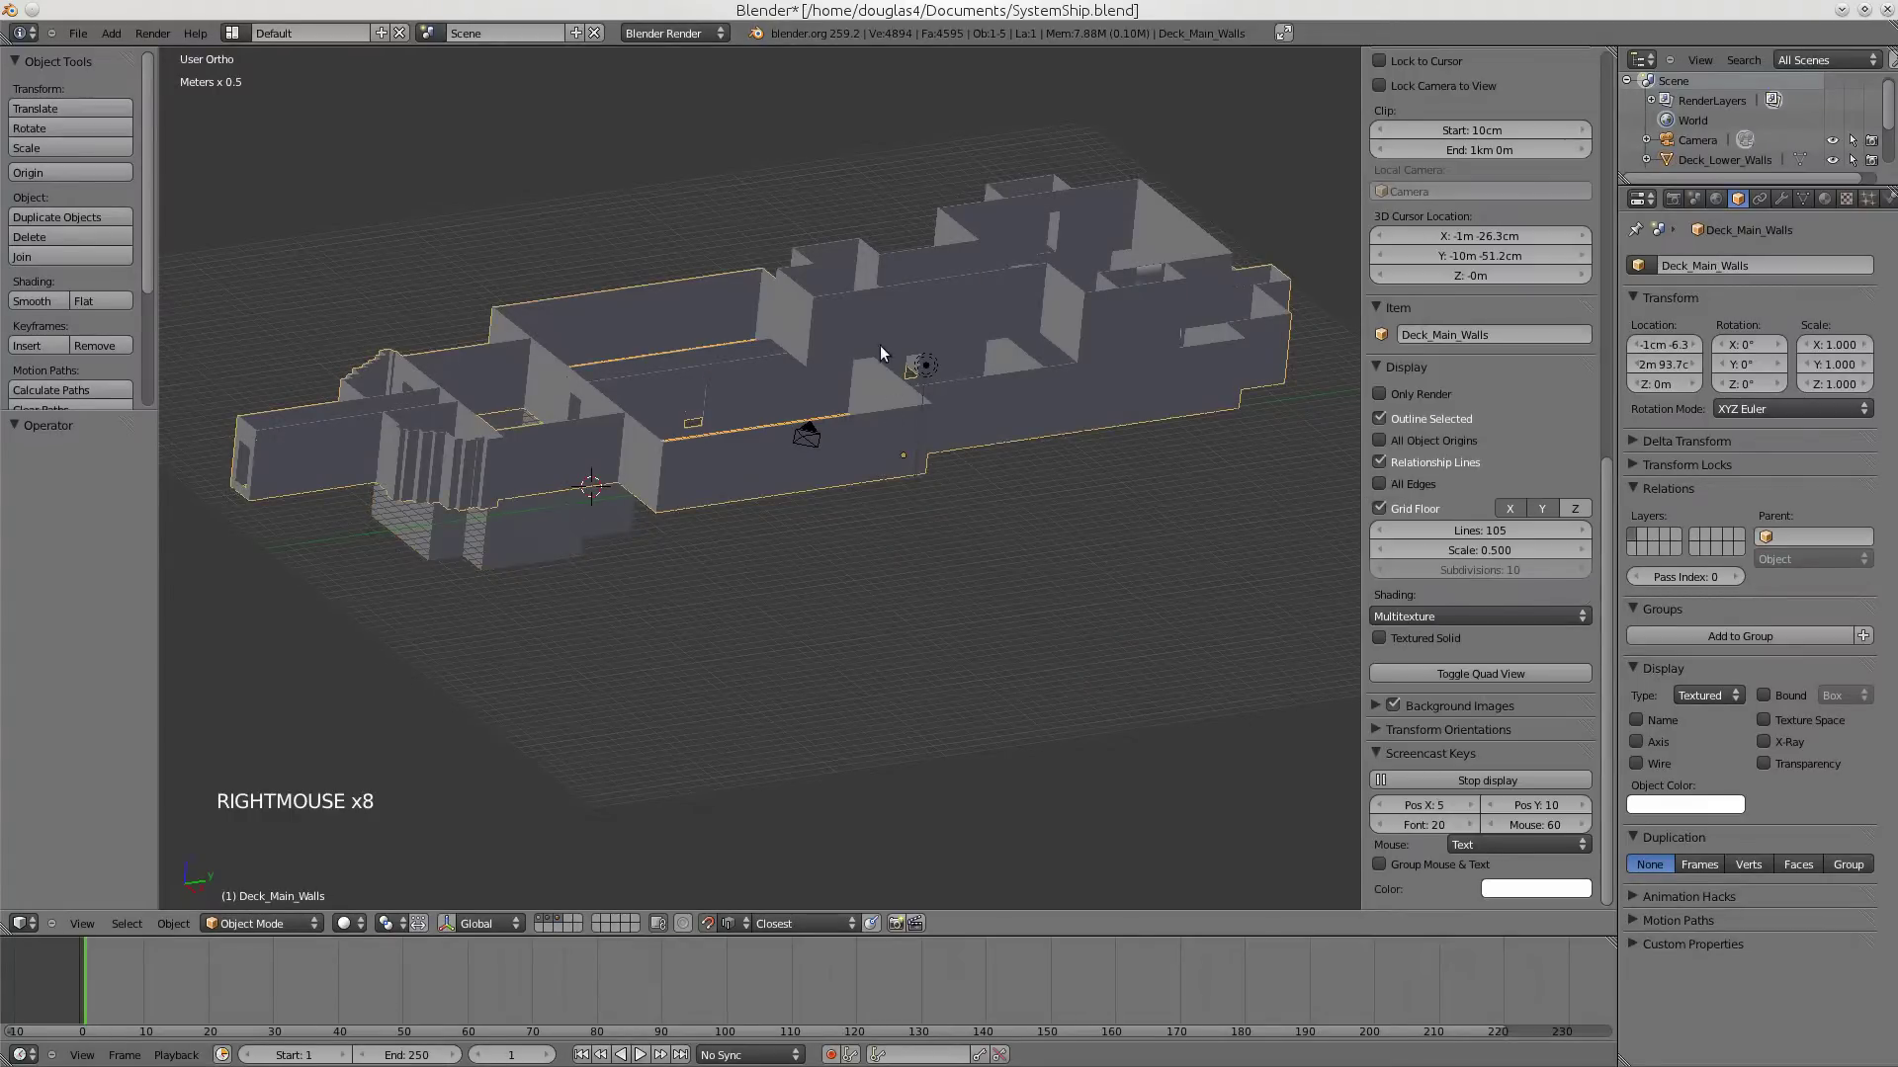
pyautogui.rightClick(882, 330)
pyautogui.moveTo(946, 392)
pyautogui.mouseDown(button='middle')
pyautogui.moveTo(875, 425)
pyautogui.moveTo(935, 392)
pyautogui.mouseUp(button='middle')
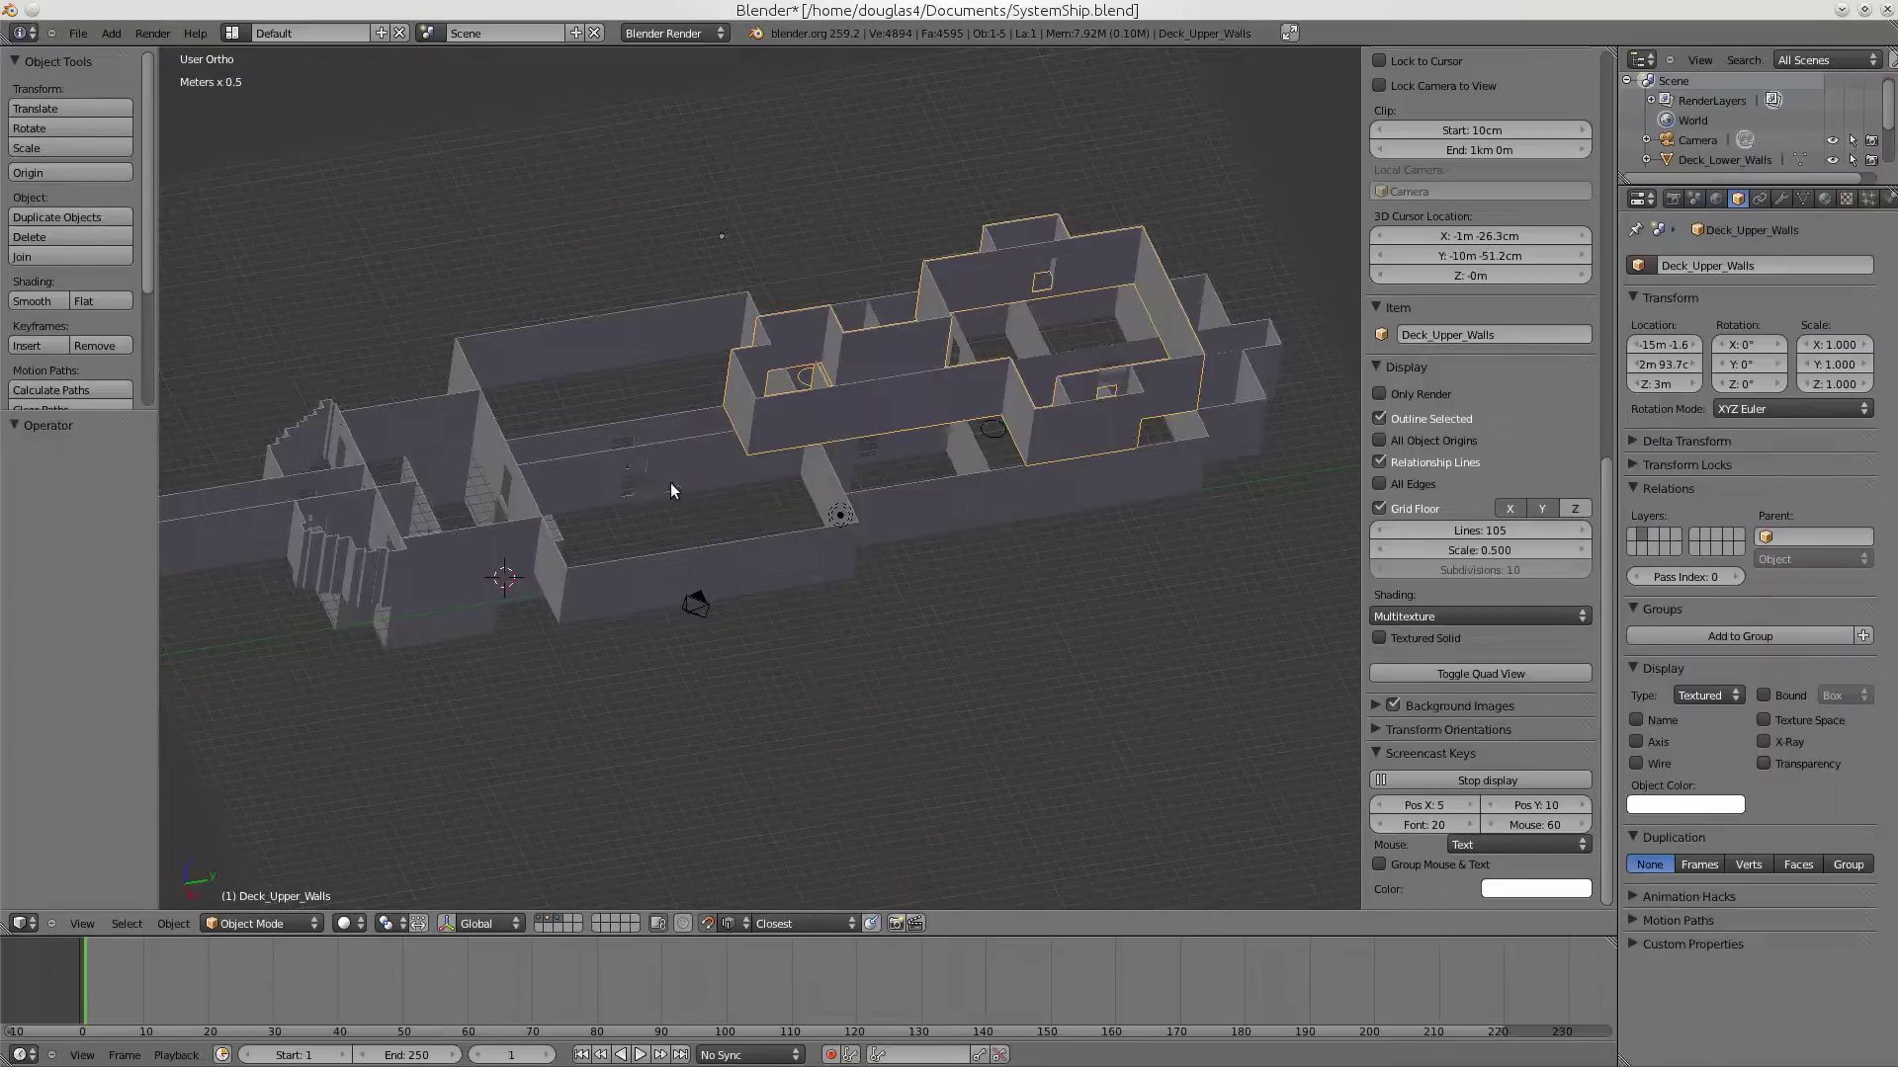
pyautogui.scroll(-2, 670, 491)
pyautogui.moveTo(670, 490); pyautogui.dragTo(669, 678, button='middle')
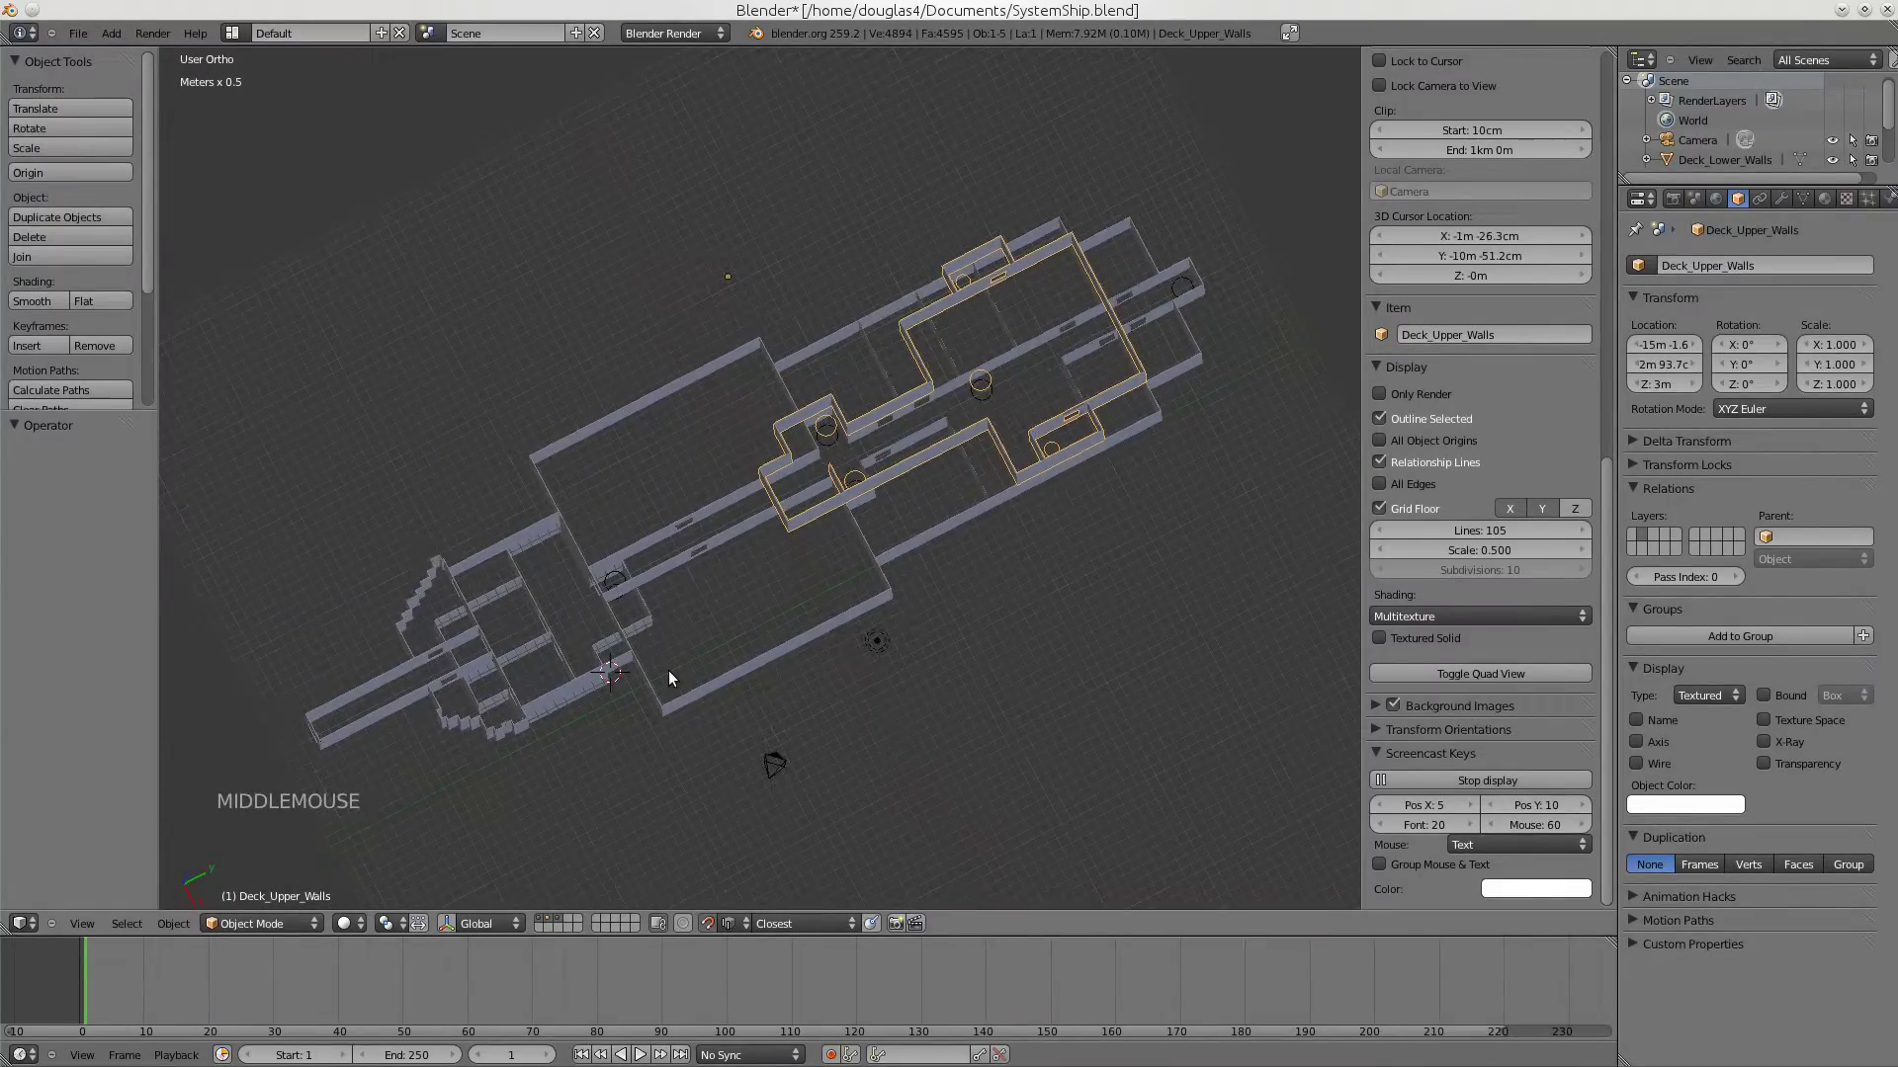
# - From top view, select the magazine, upper, lower and main deck walls around the Drive Room and Sick Bay
pyautogui.press('KP_7')
pyautogui.scroll(4, 632, 540)
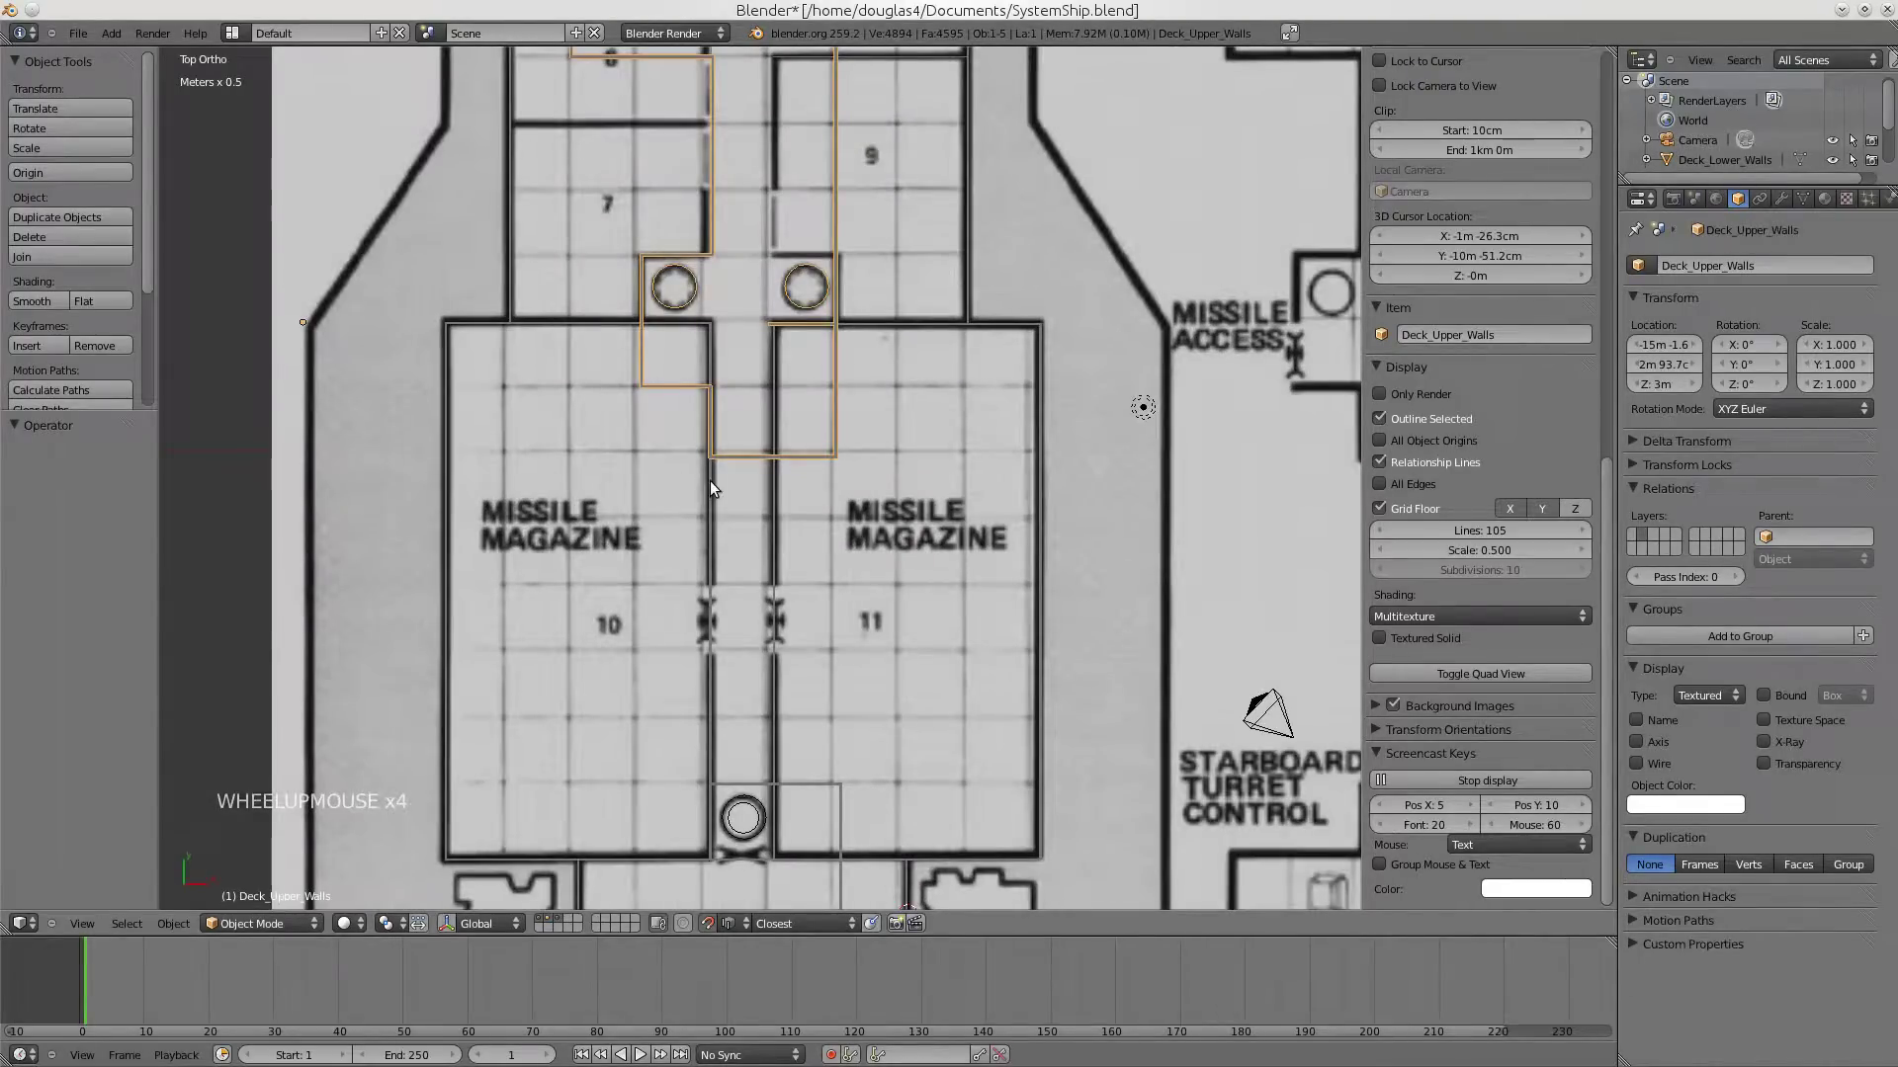
pyautogui.rightClick(709, 481)
pyautogui.rightClick(714, 453)
pyautogui.rightClick(709, 488)
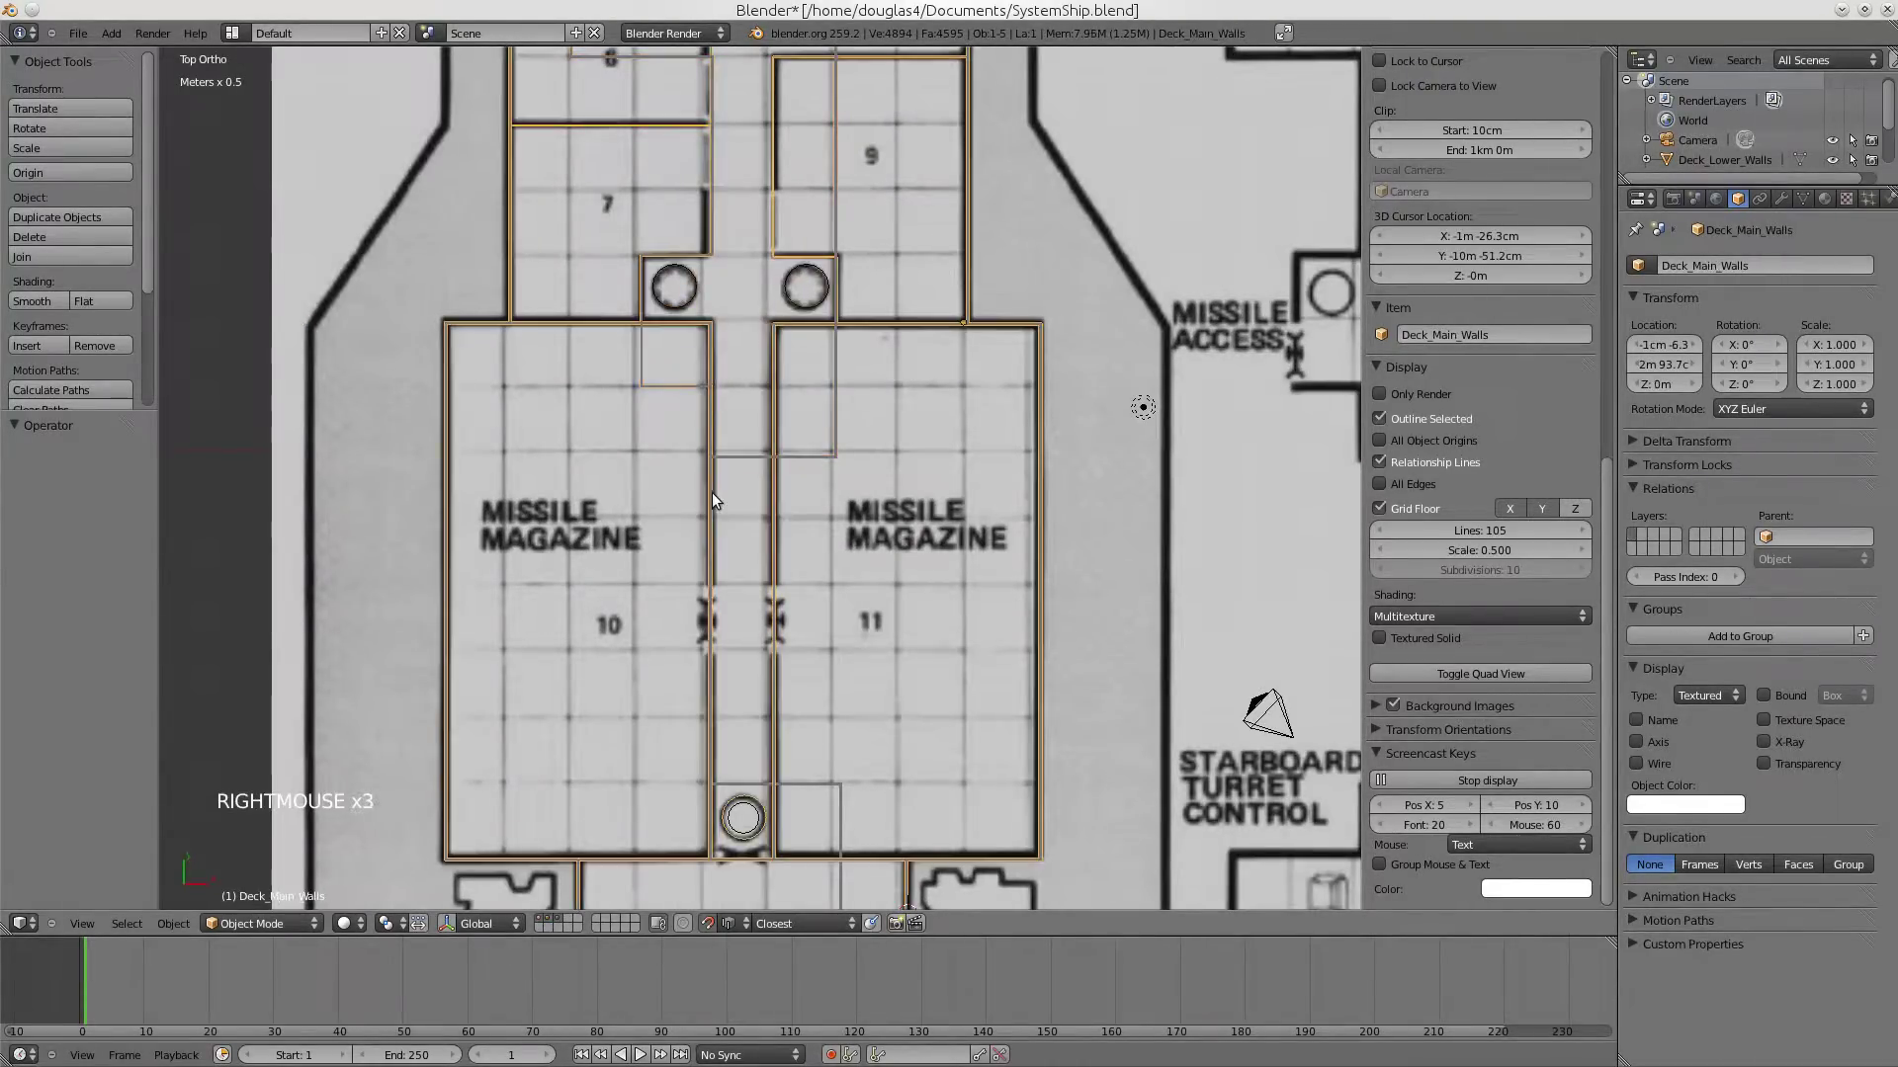
pyautogui.rightClick(828, 784)
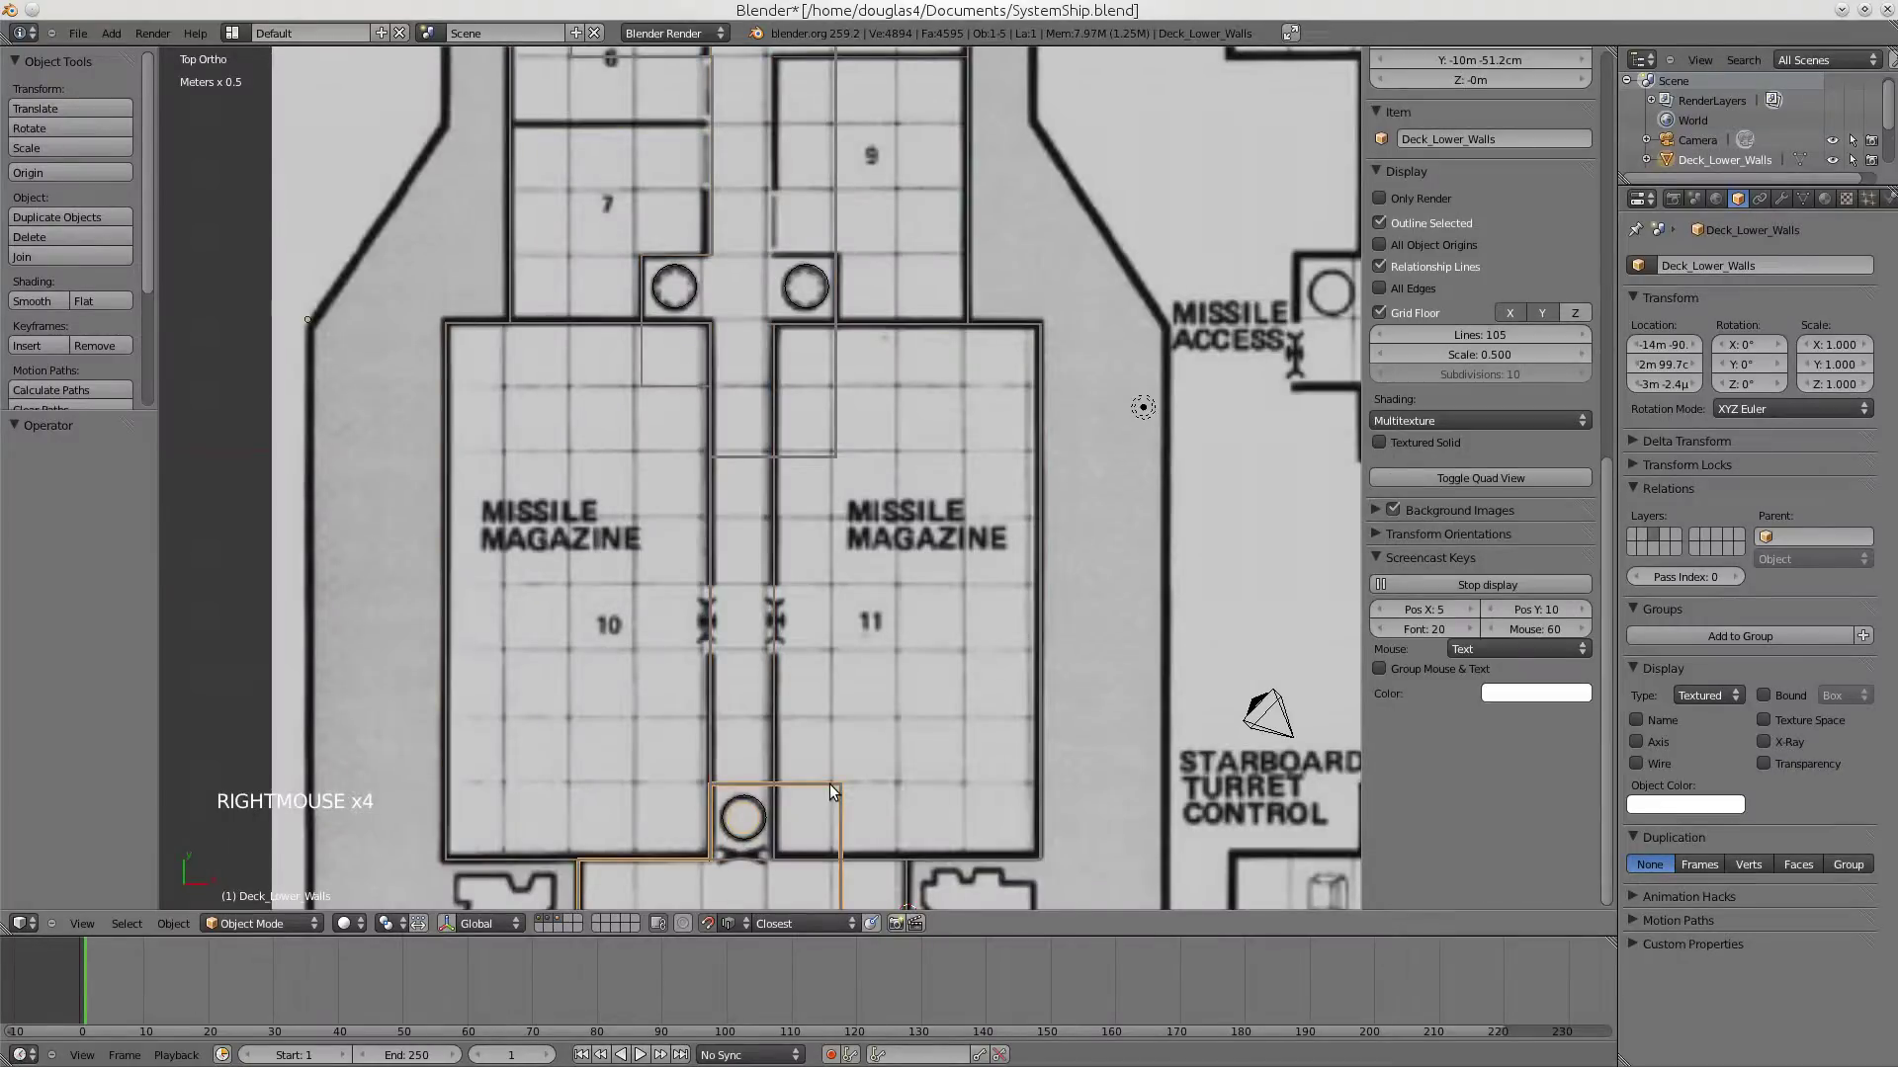
pyautogui.scroll(-1, 828, 785)
pyautogui.keyDown('shift'); pyautogui.moveTo(832, 771); pyautogui.dragTo(816, 390, button='middle'); pyautogui.keyUp('shift')
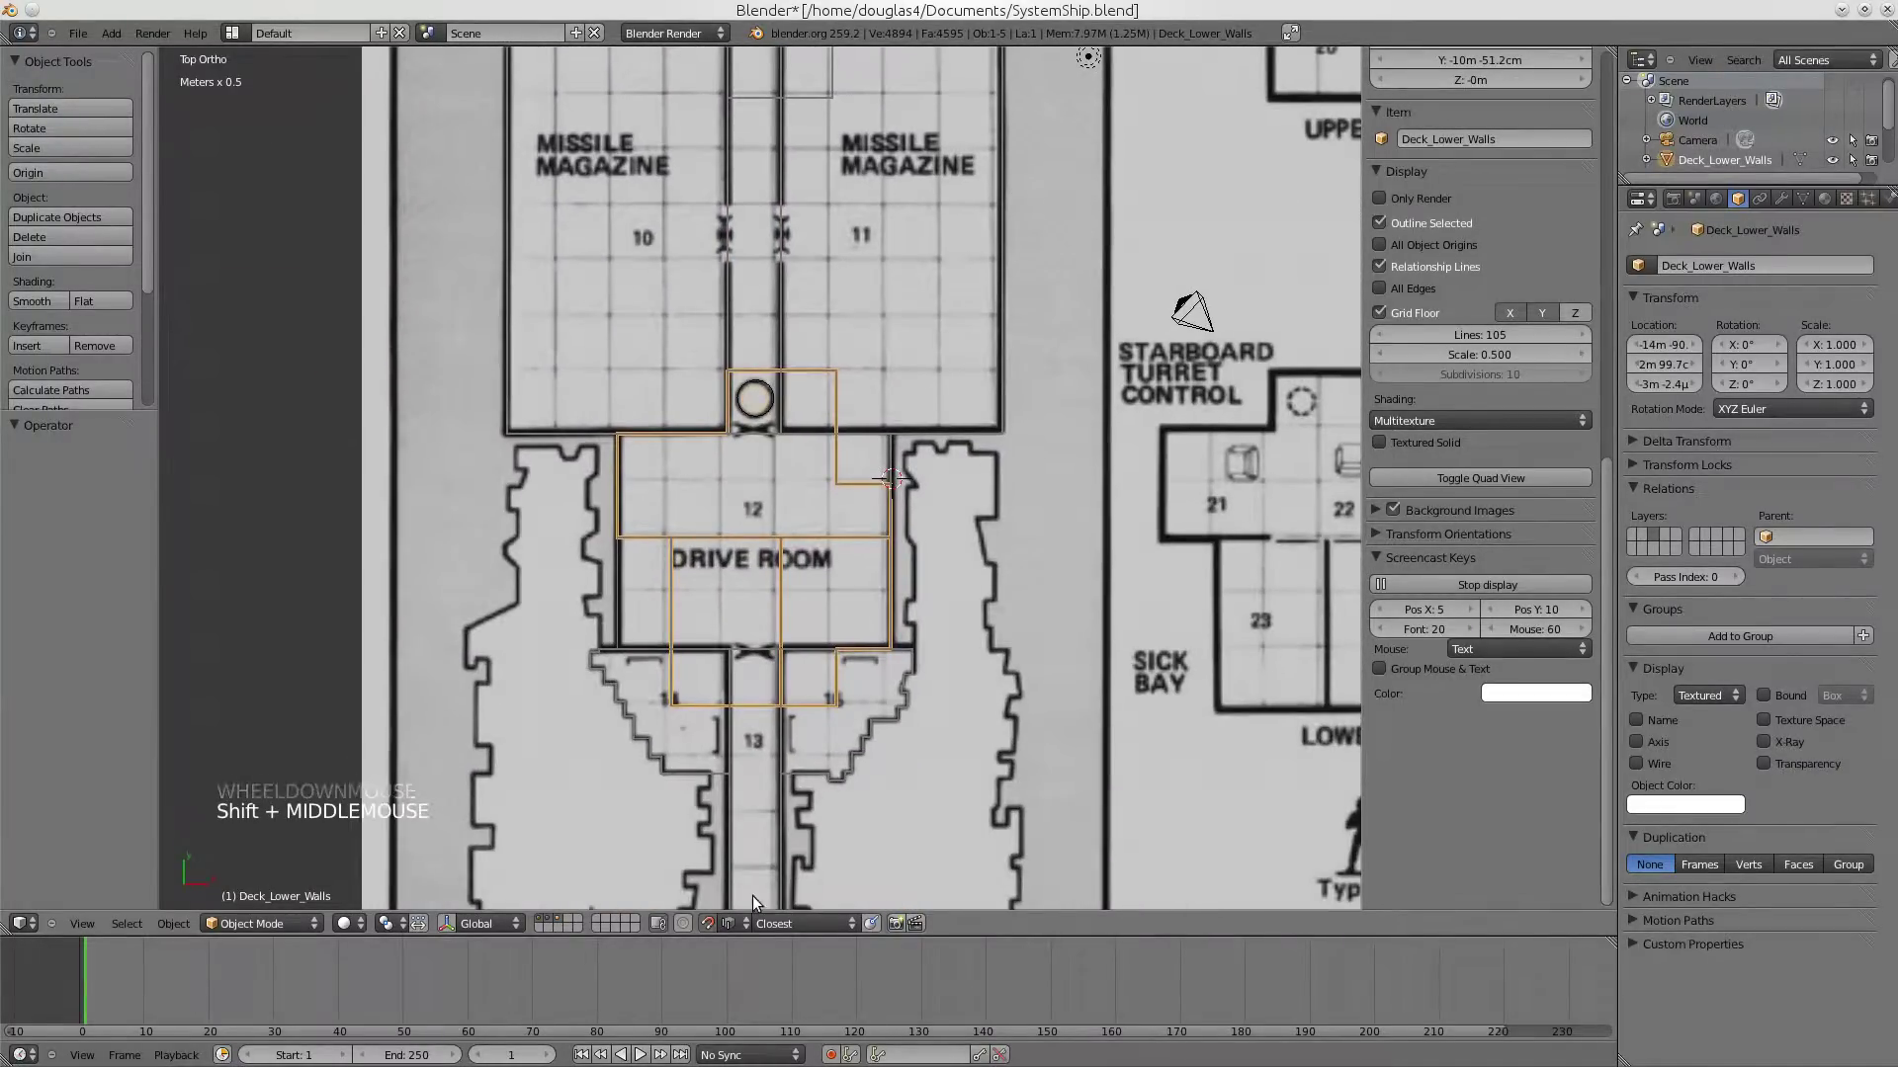
pyautogui.rightClick(797, 735)
pyautogui.rightClick(803, 779)
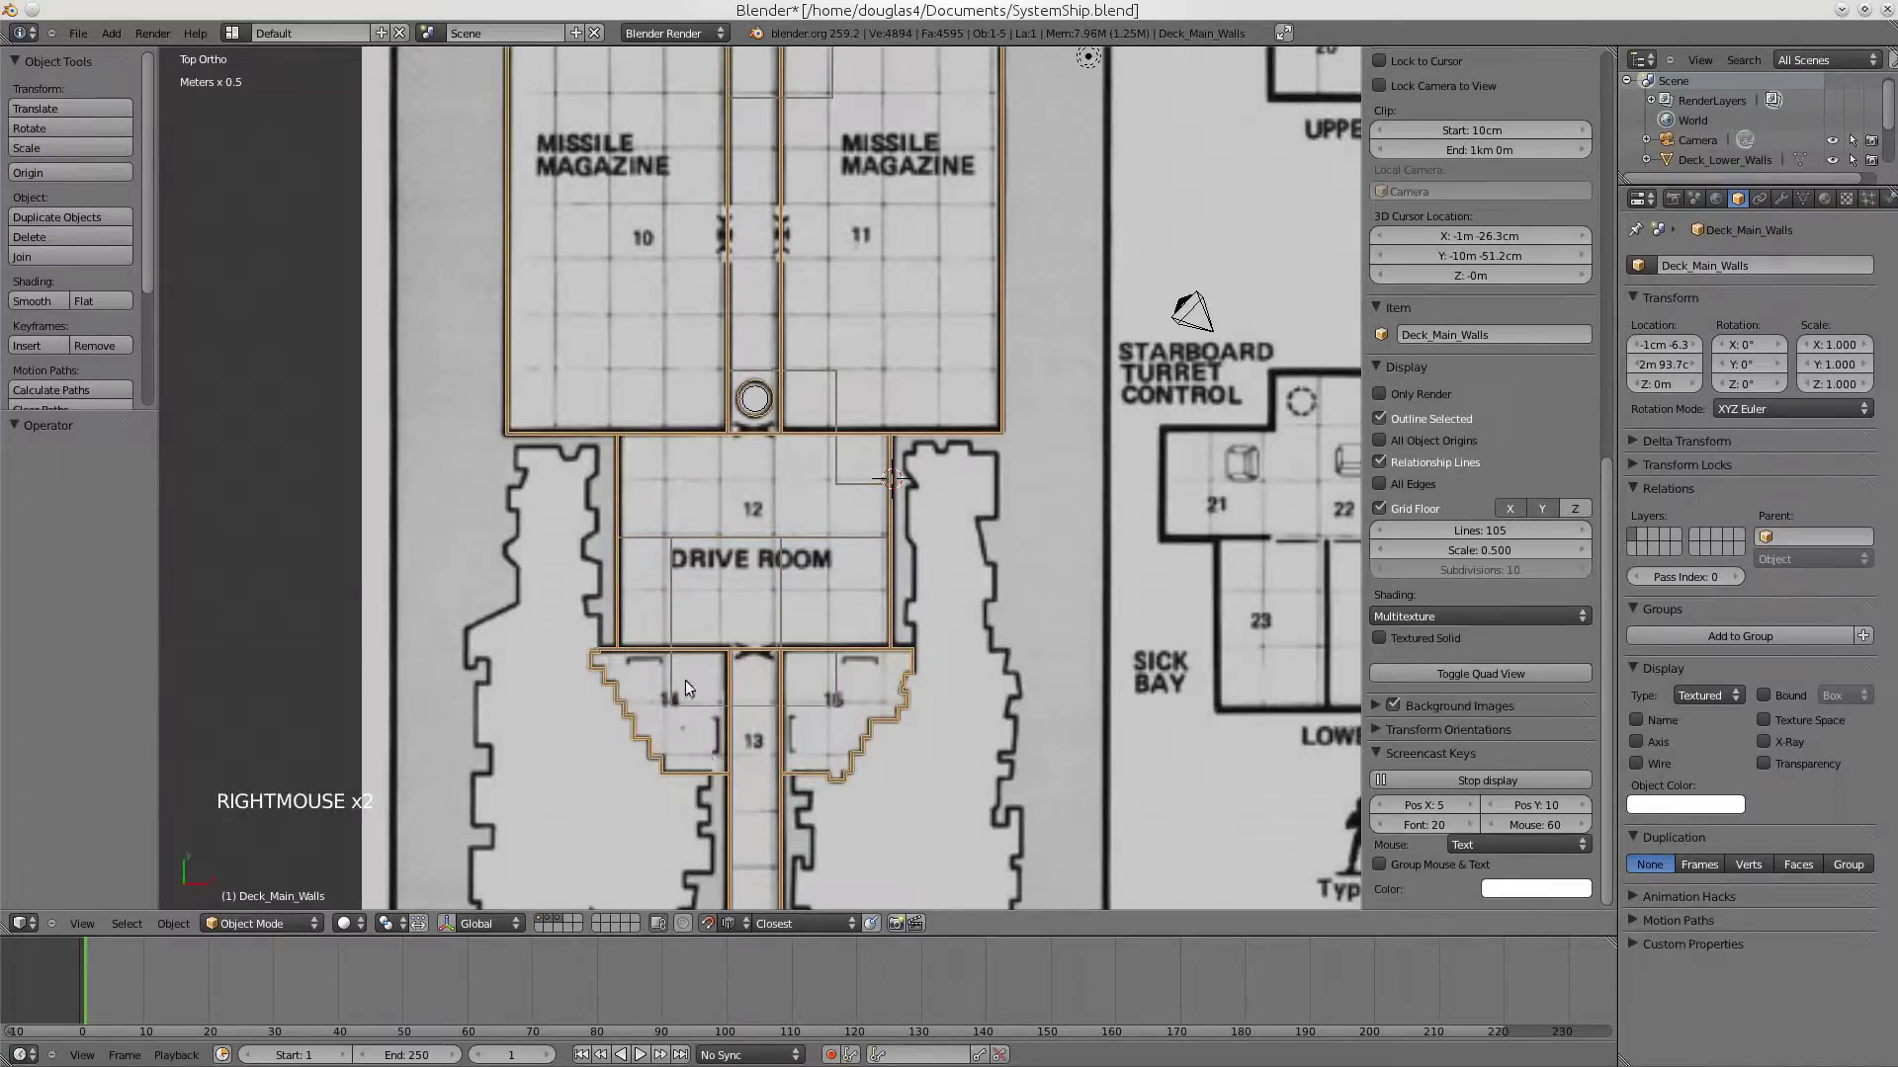
pyautogui.rightClick(674, 642)
pyautogui.rightClick(672, 642)
# - Tilt and zoom the view, tuck away the key-display settings, and reselect Deck_Main_Walls
pyautogui.moveTo(844, 674); pyautogui.dragTo(815, 716, button='middle')
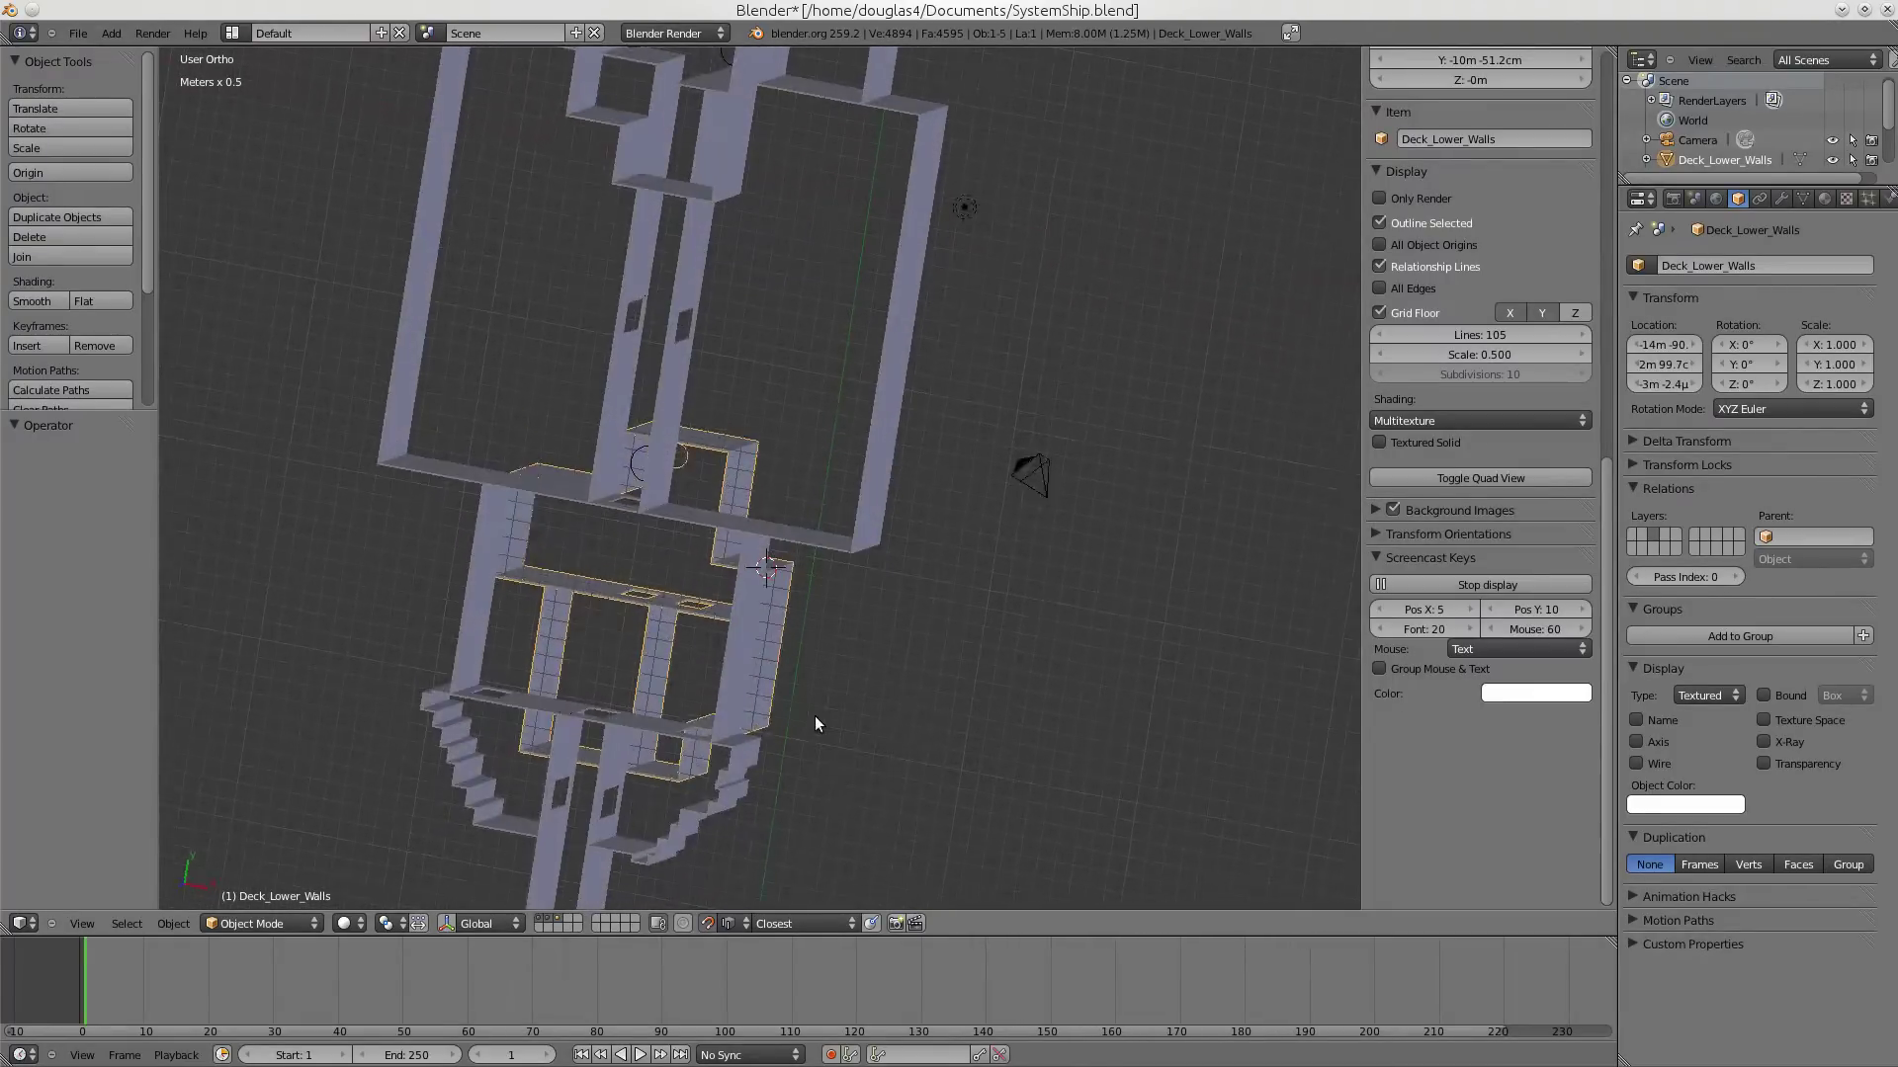
pyautogui.scroll(-9, 812, 702)
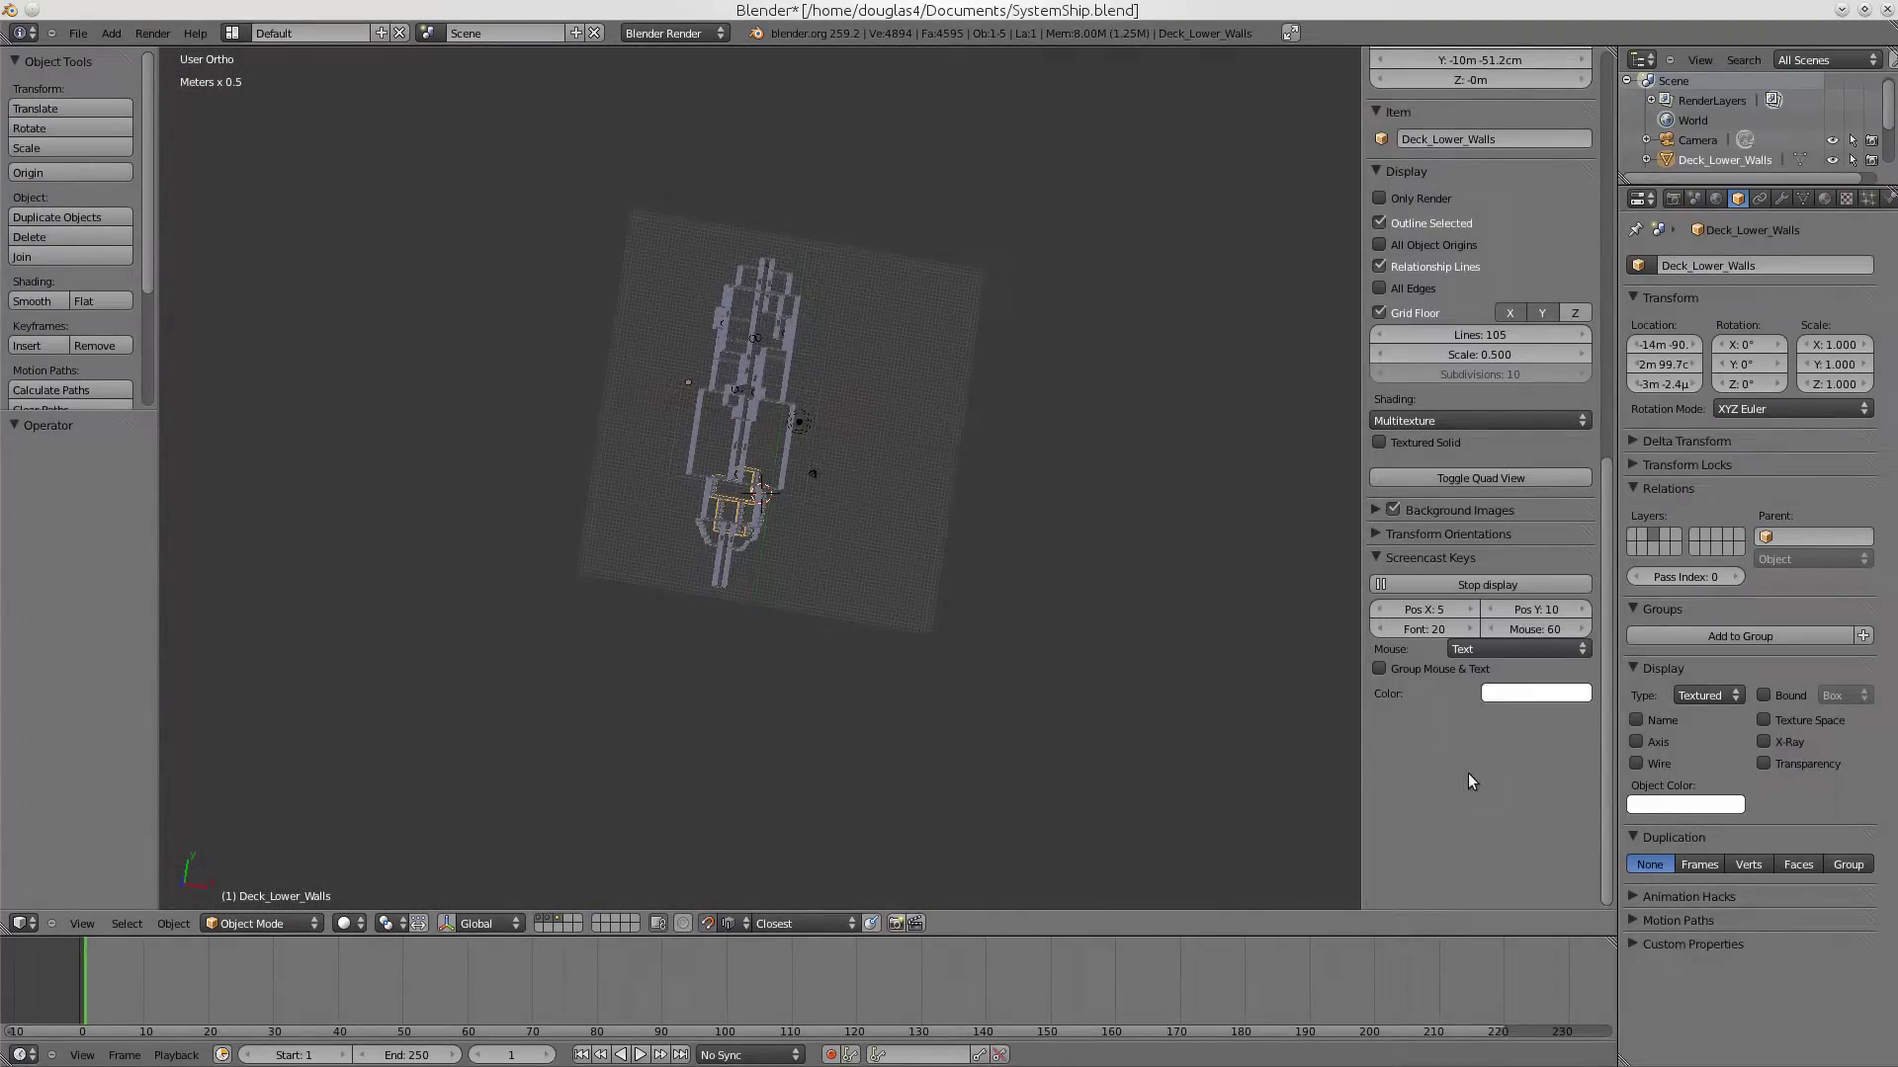
pyautogui.scroll(6, 1466, 763)
pyautogui.scroll(-4, 1463, 761)
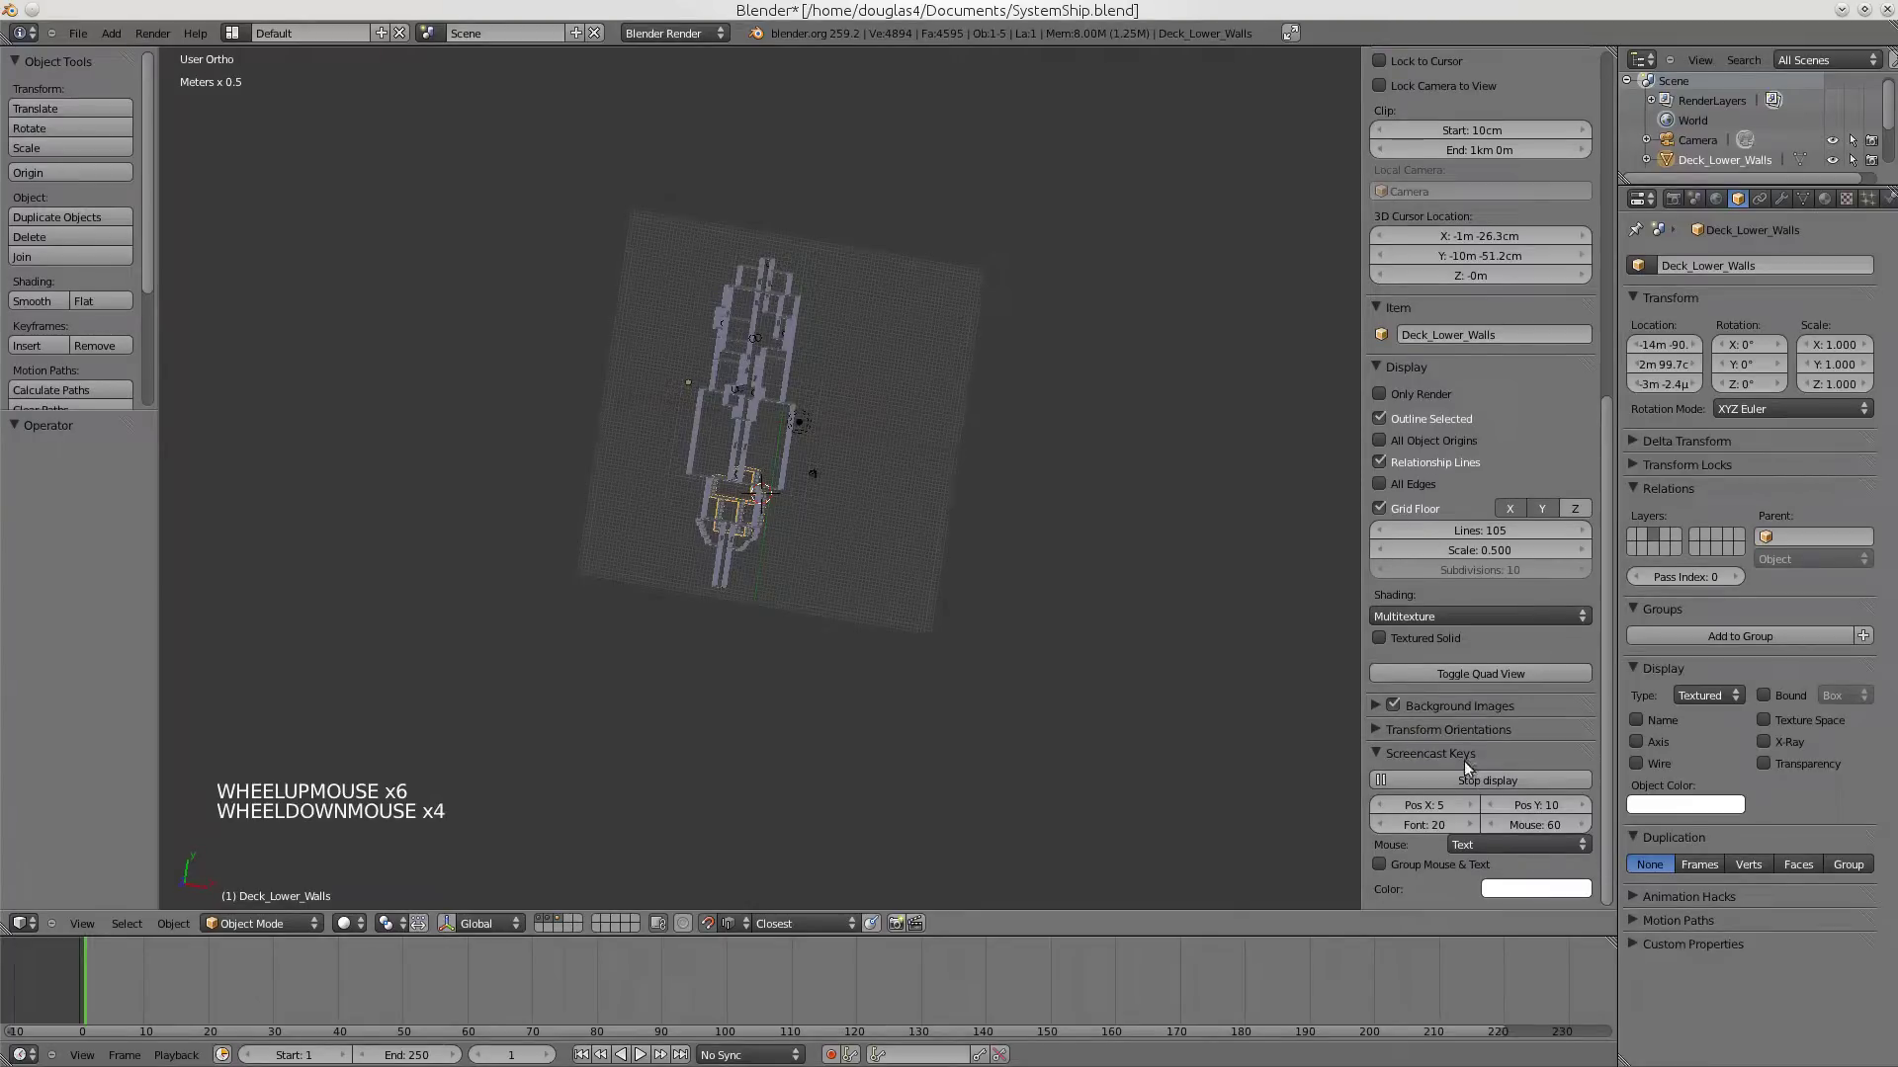
pyautogui.click(1378, 751)
pyautogui.scroll(18, 1419, 512)
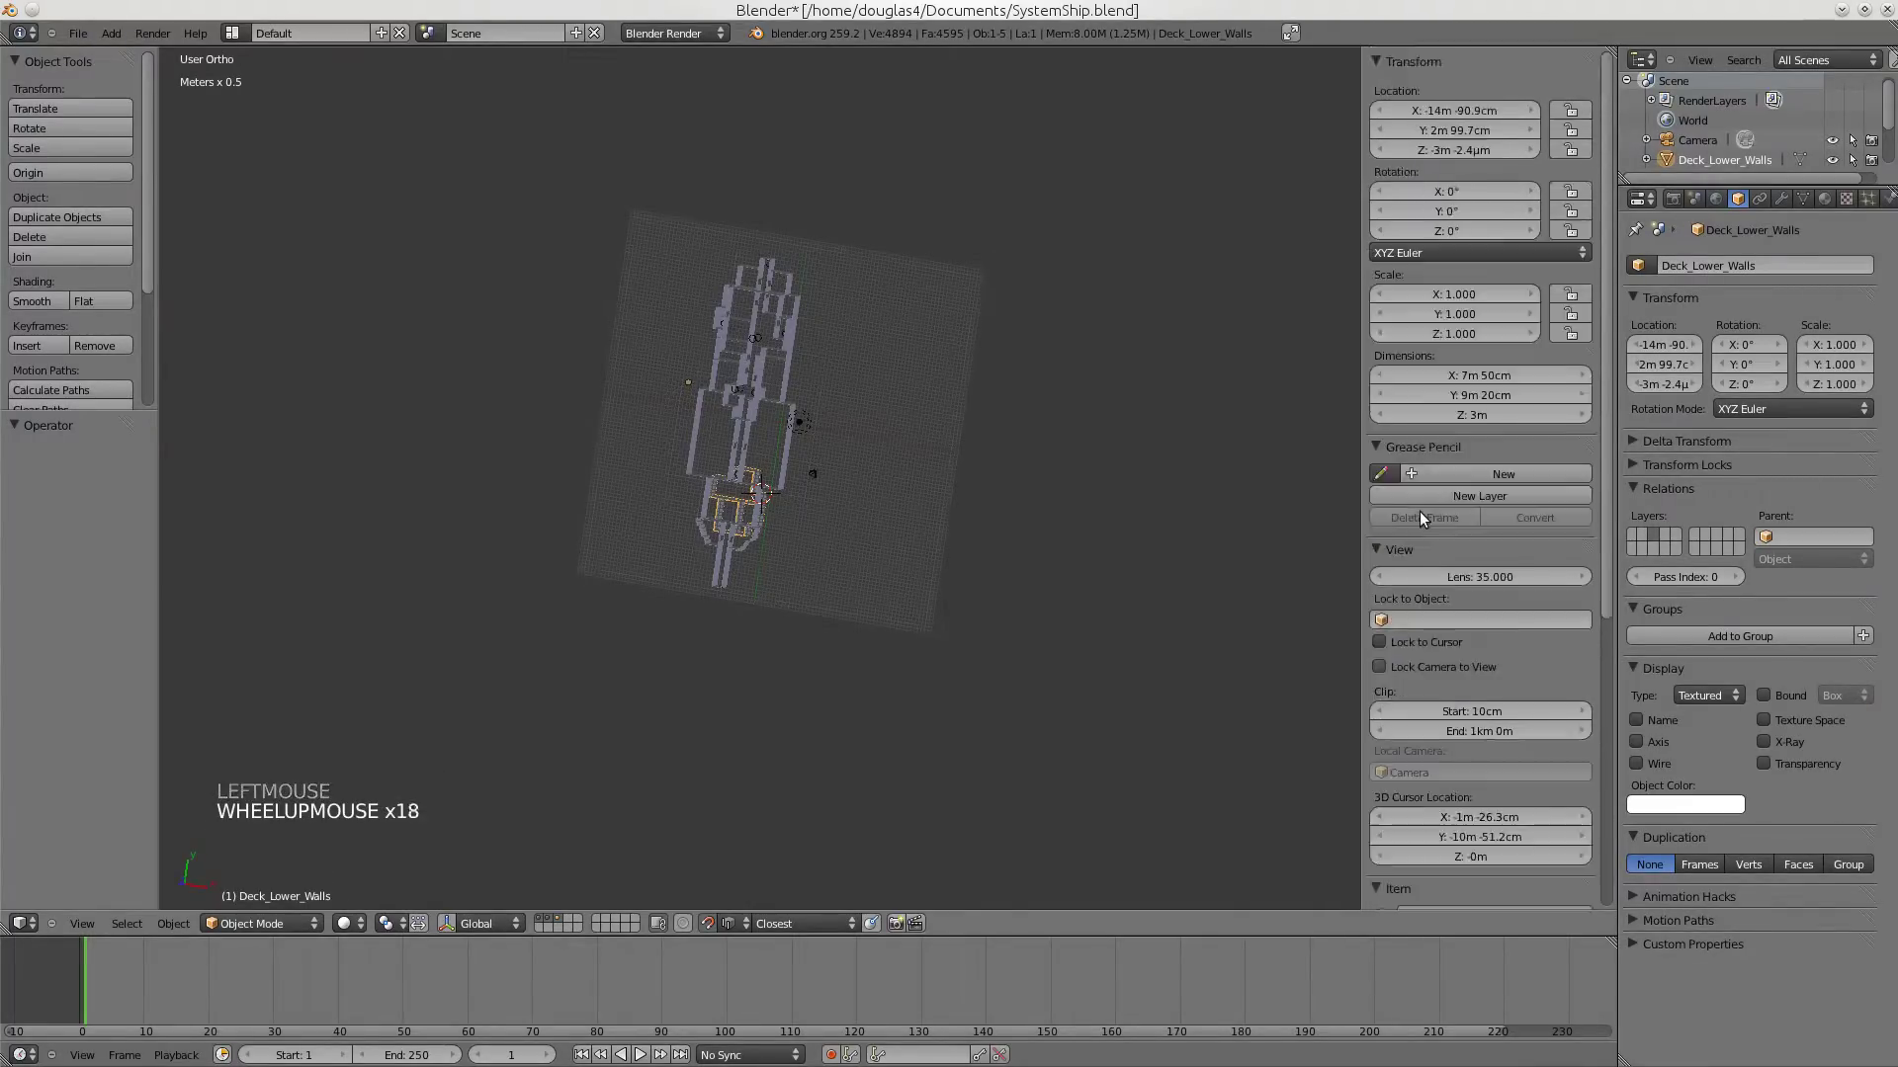
pyautogui.scroll(-5, 1433, 512)
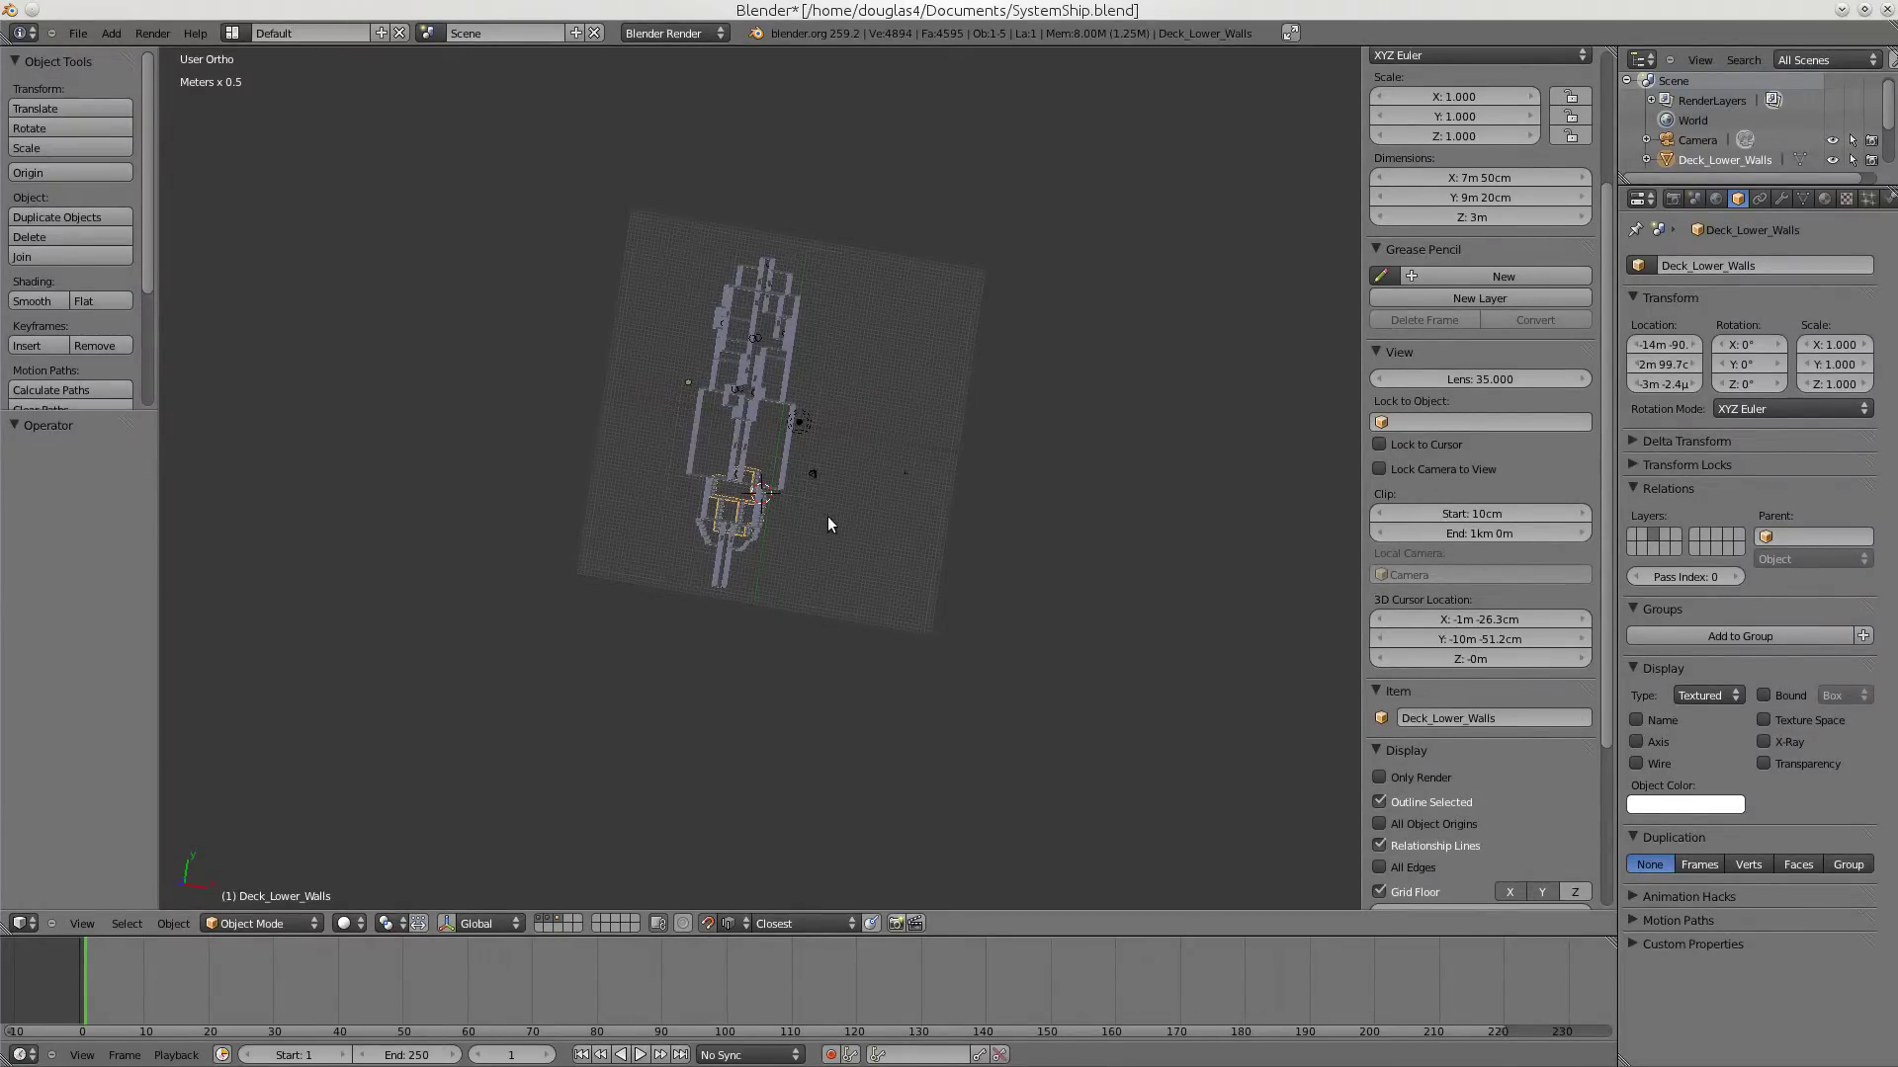
pyautogui.scroll(6, 827, 515)
pyautogui.moveTo(827, 515); pyautogui.dragTo(950, 560, button='middle')
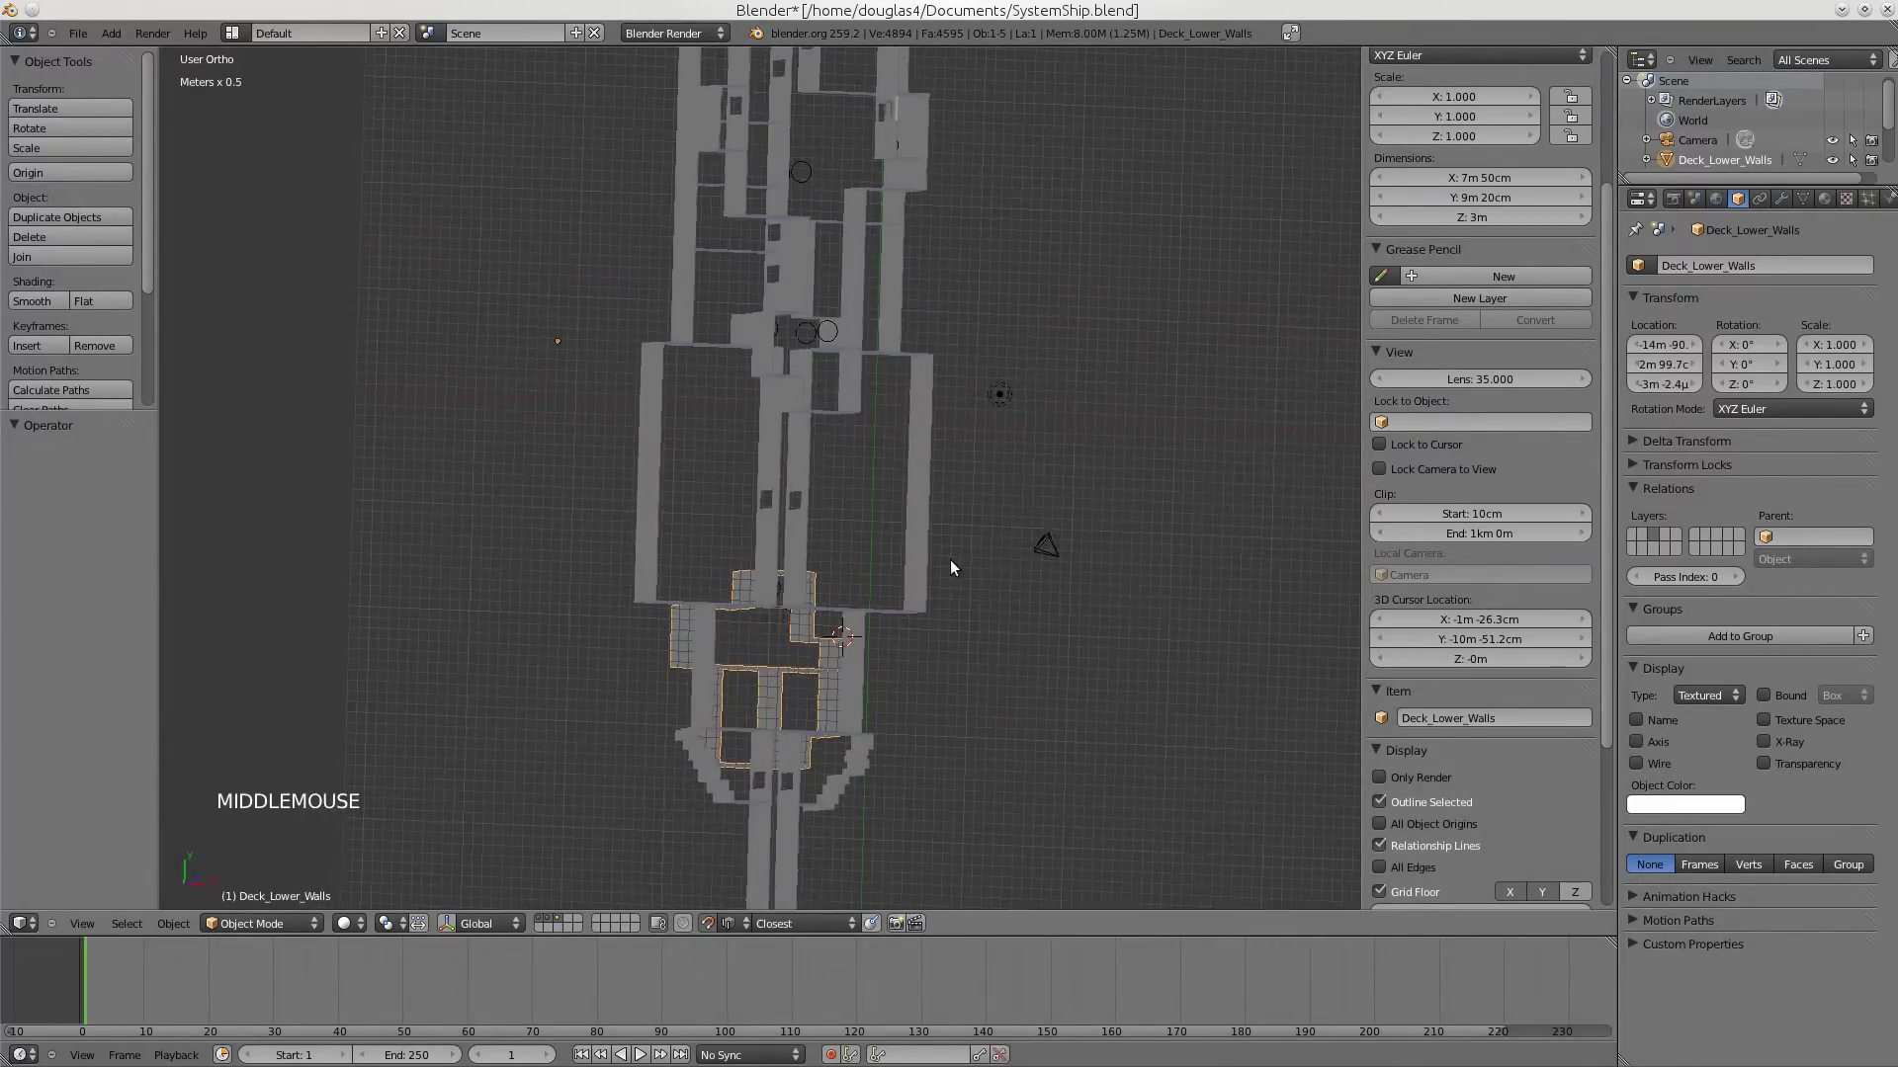
pyautogui.rightClick(797, 461)
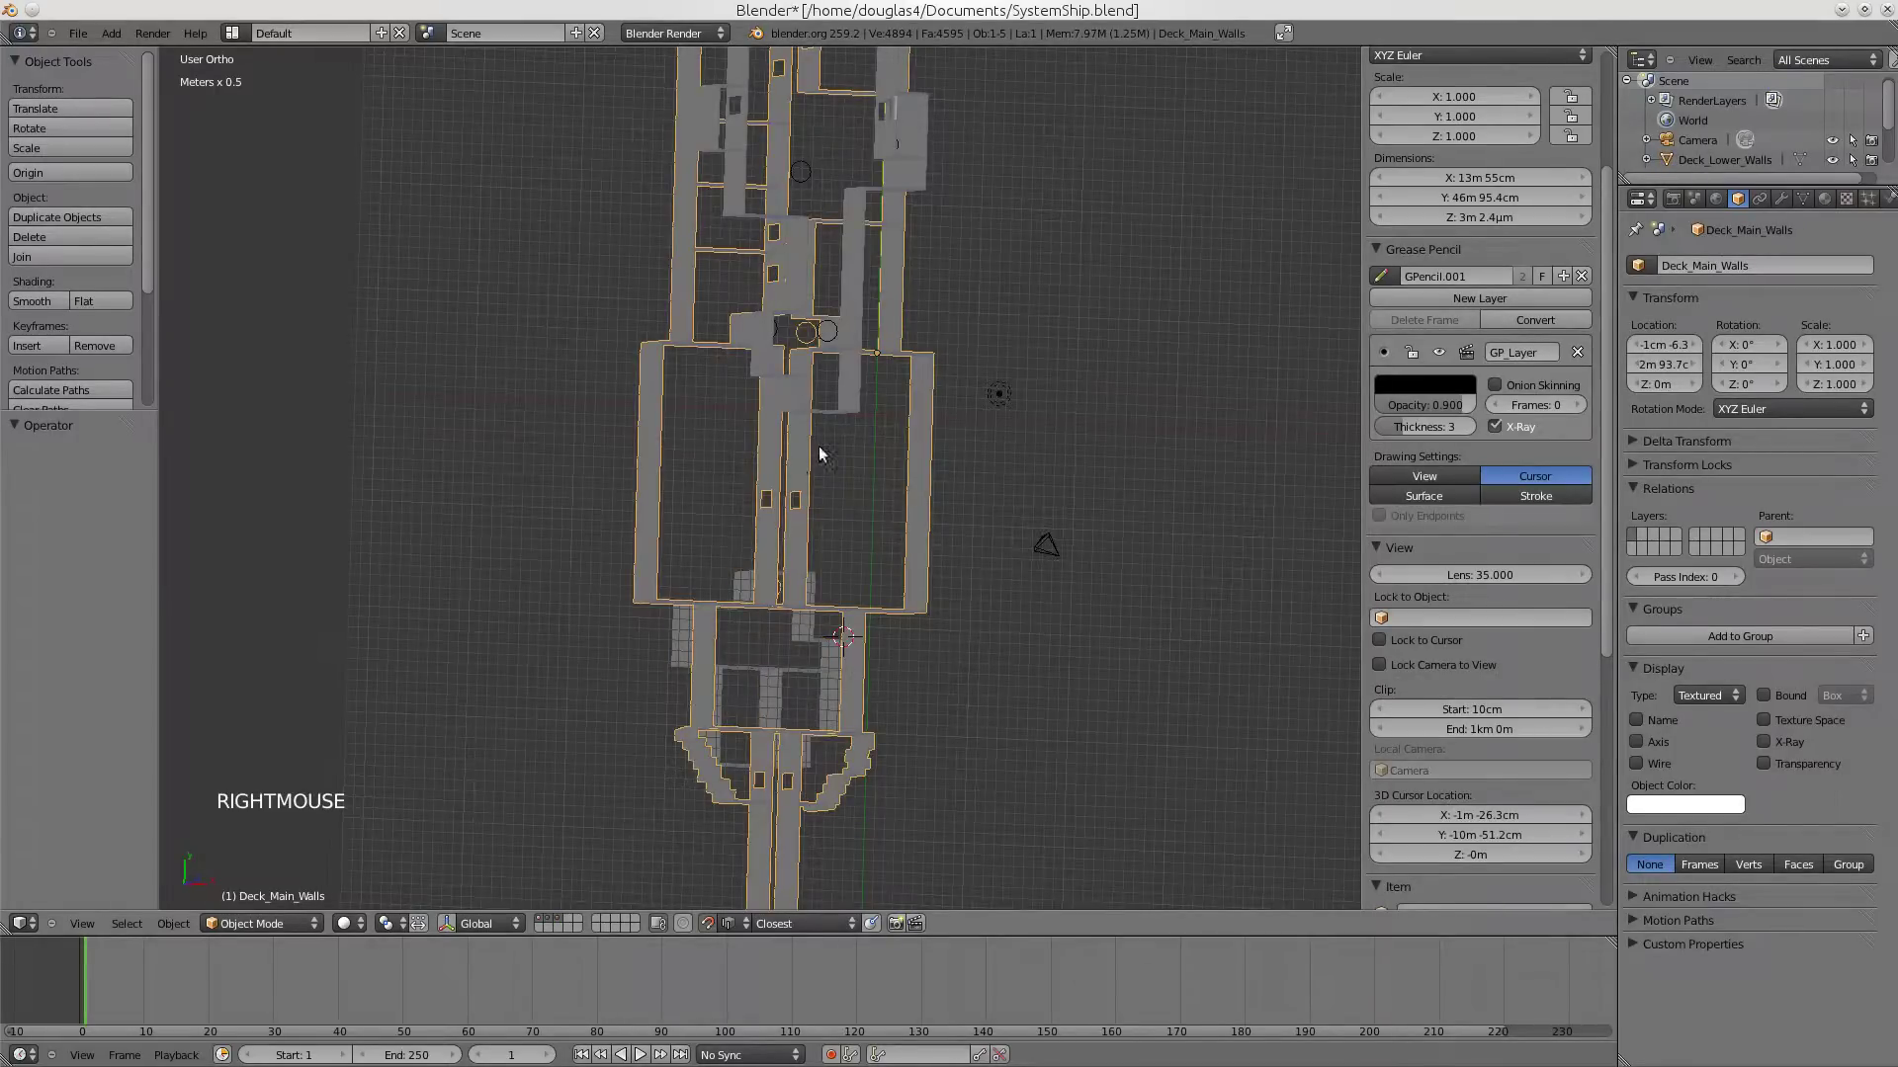
# - Add a Grid mesh beside the Drive Room in top view and enter Edit Mode
pyautogui.moveTo(818, 447); pyautogui.dragTo(744, 455, button='middle')
pyautogui.press('KP_7')
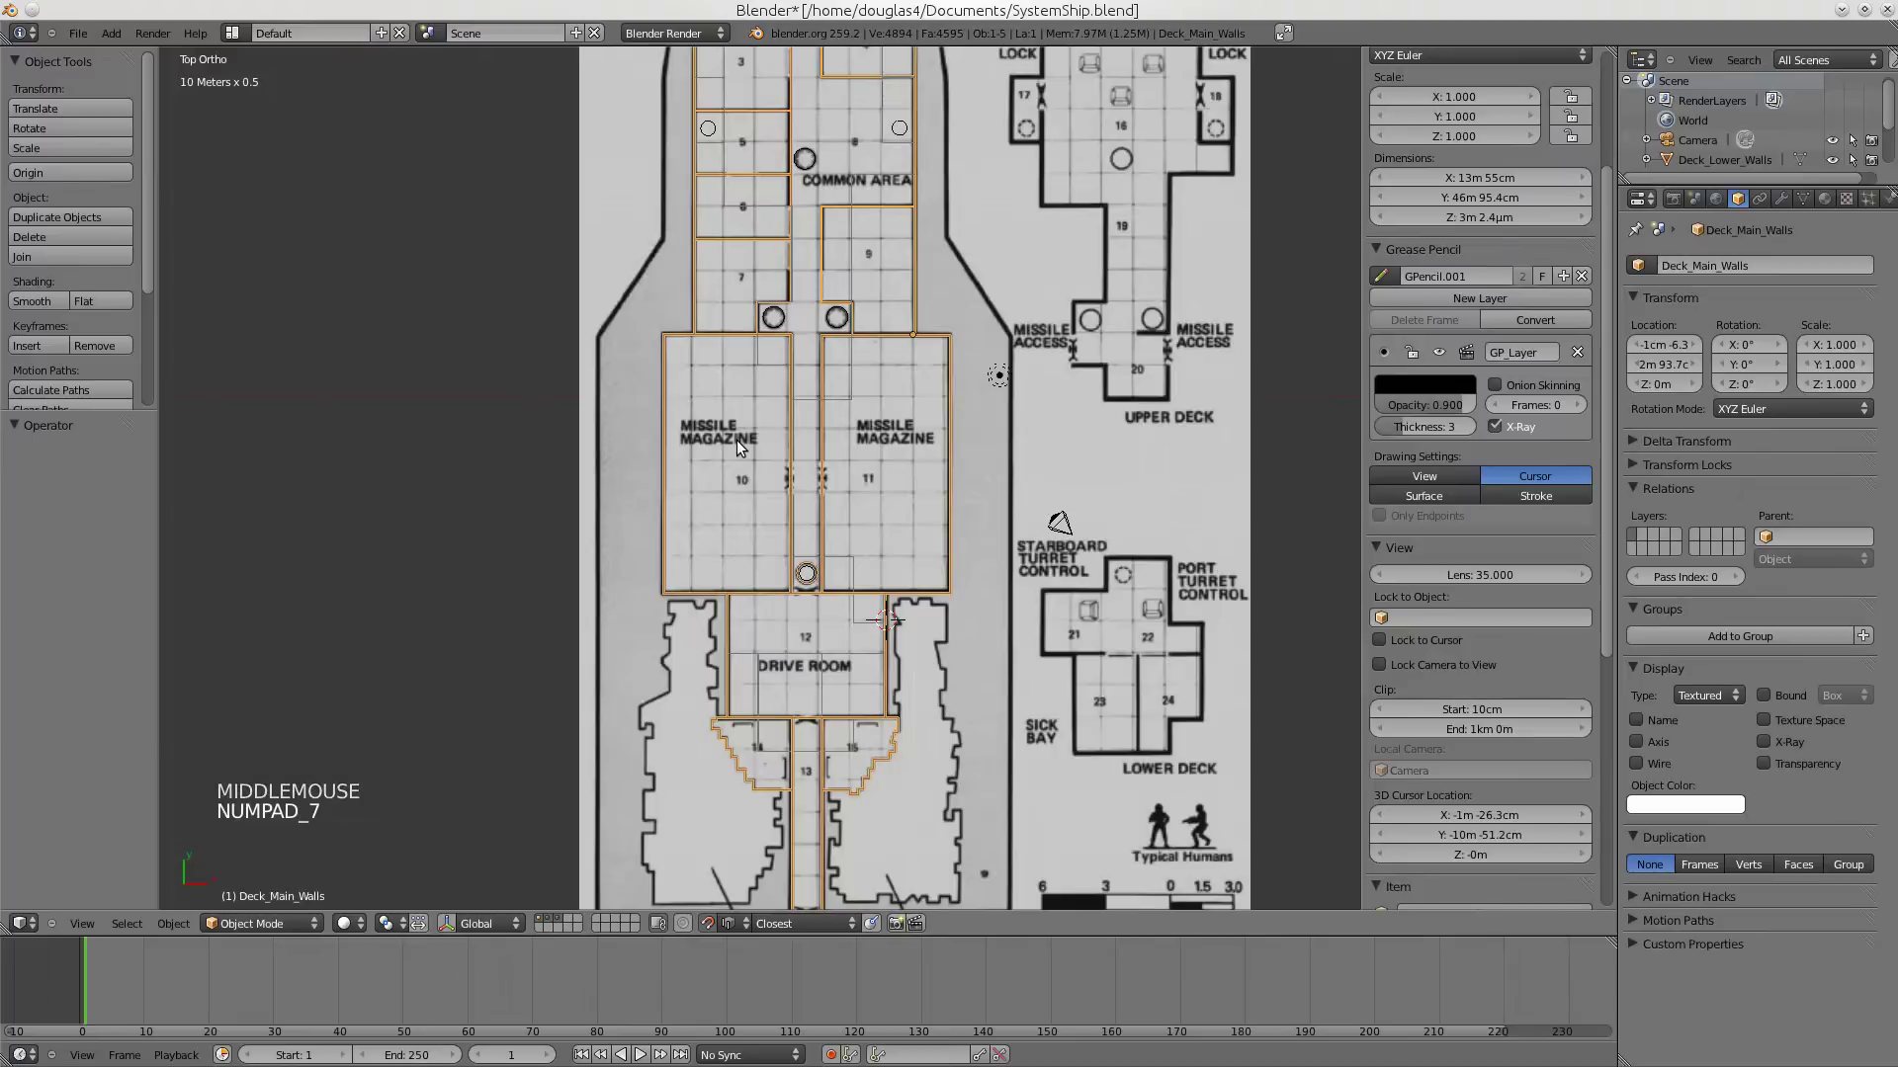
pyautogui.hotkey('shift', 'a')
pyautogui.moveTo(738, 447)
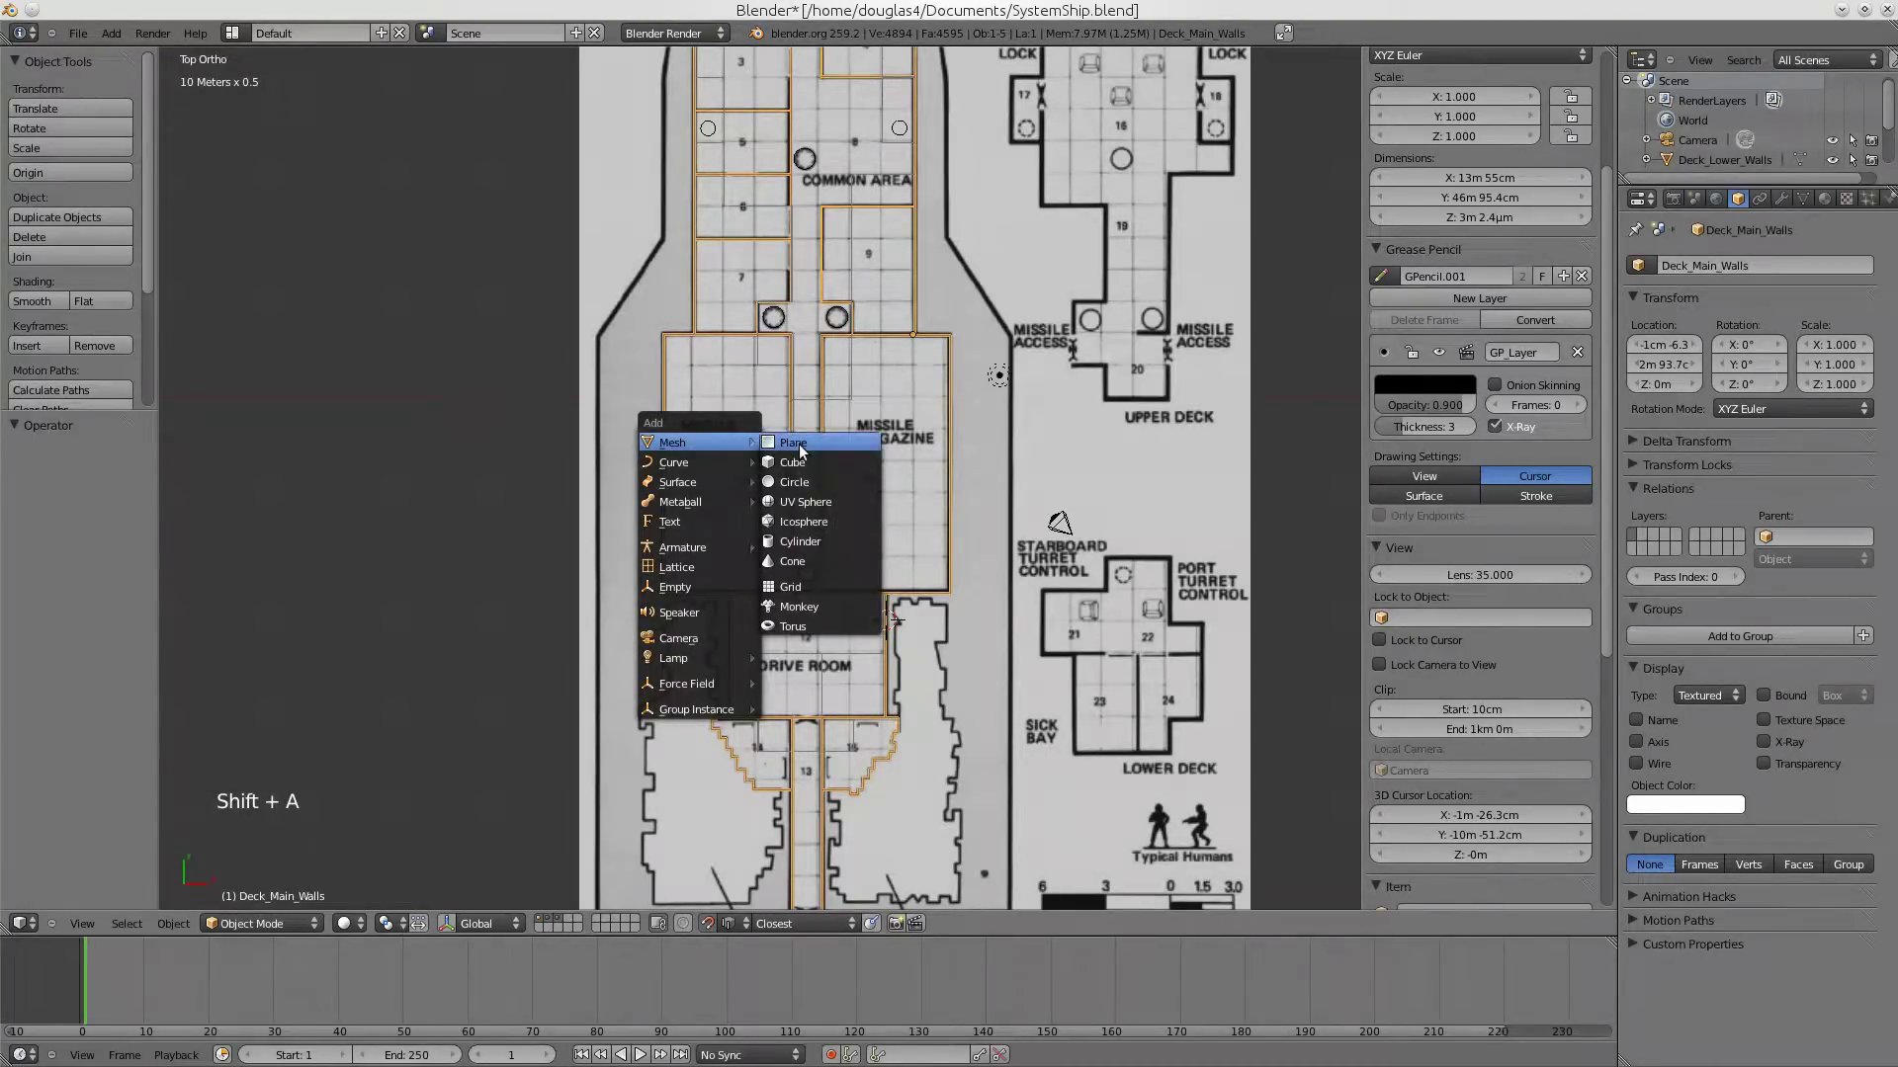
pyautogui.click(796, 587)
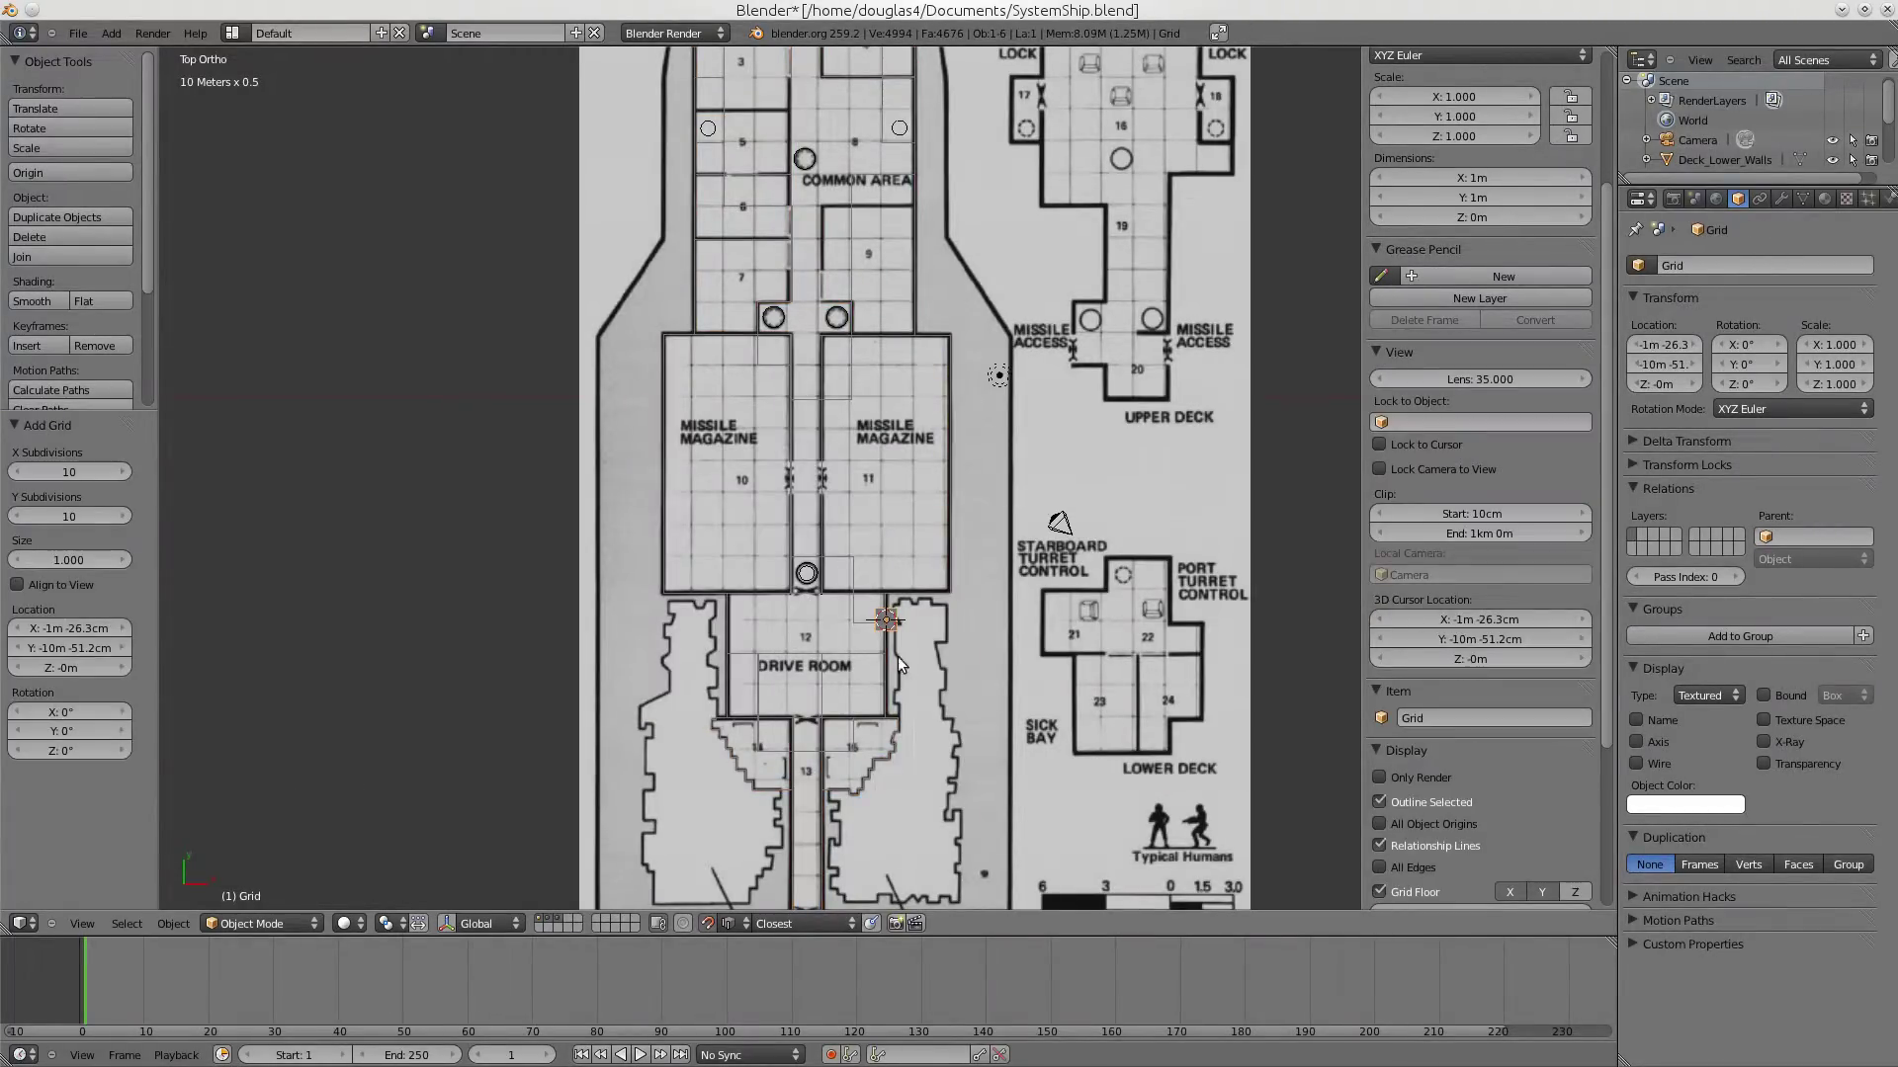
pyautogui.scroll(2, 887, 674)
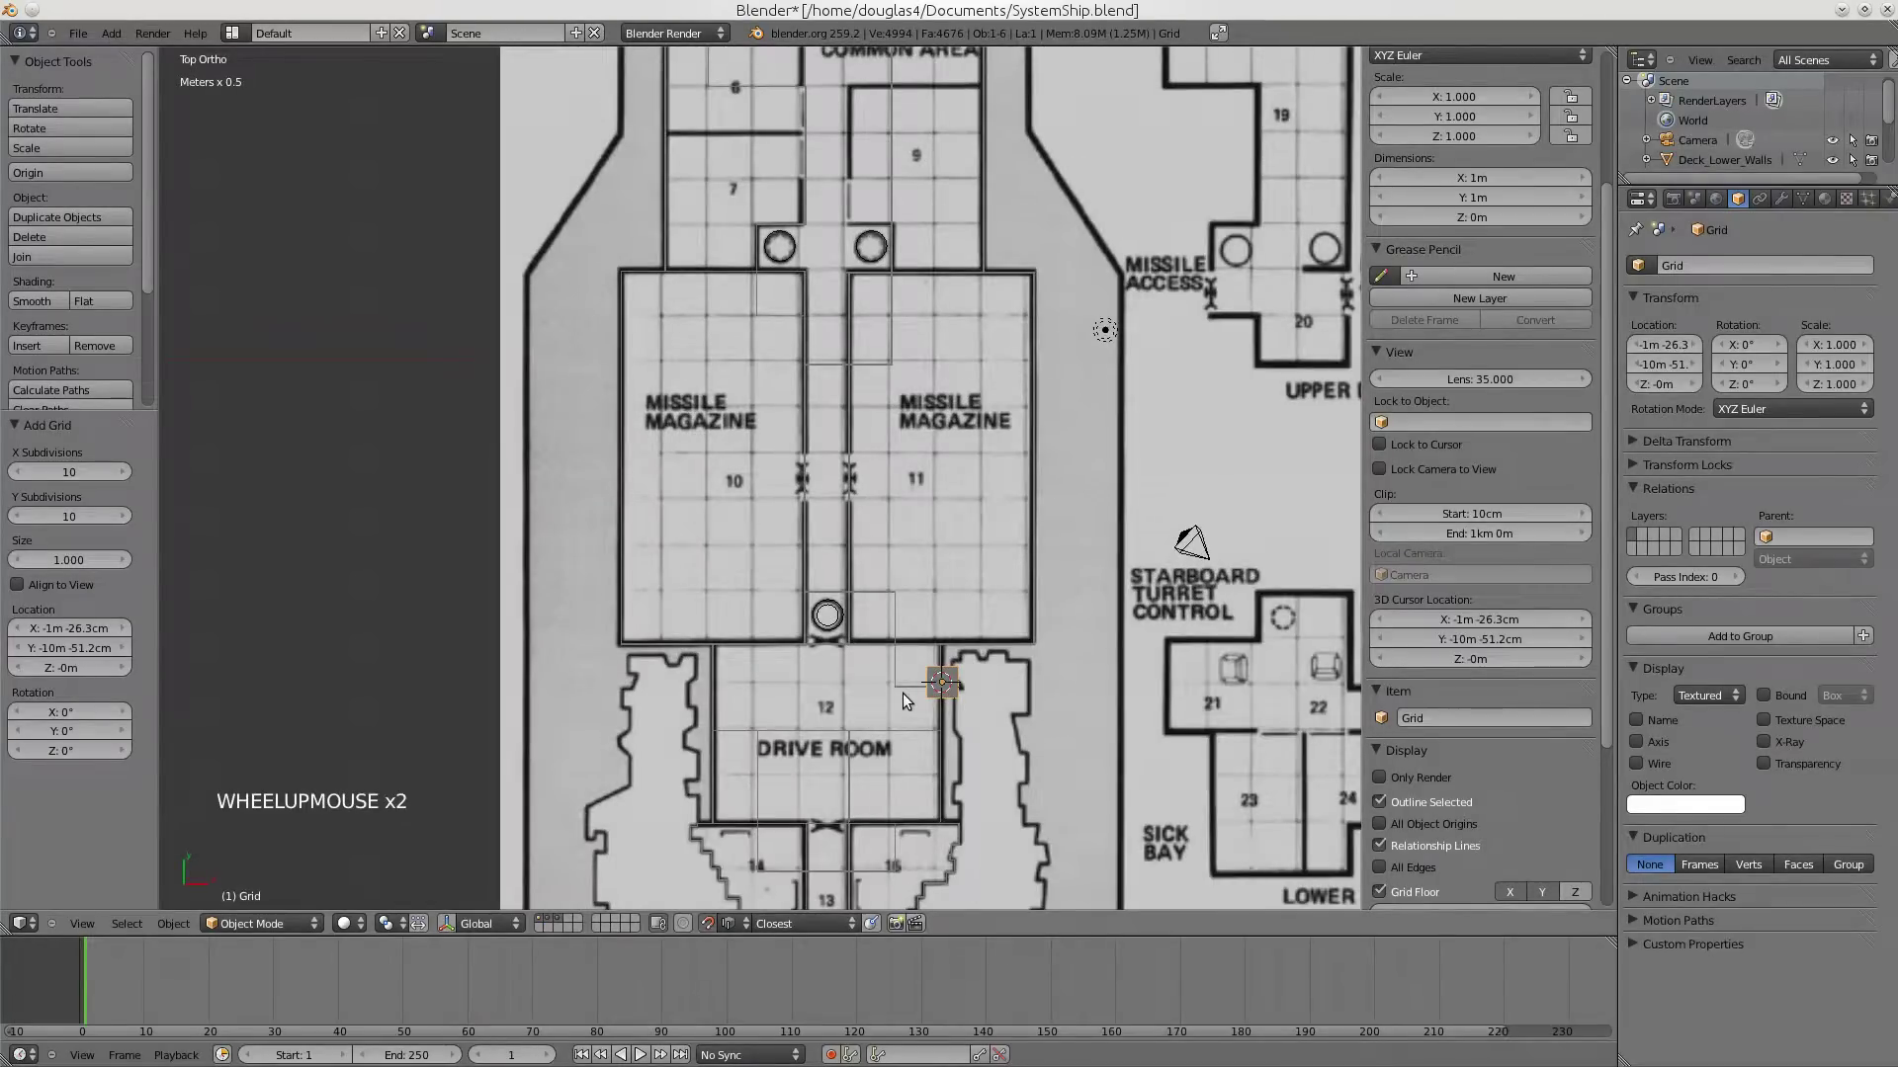
pyautogui.press('Tab')
# - Delete all the grid's vertices and add a fresh 10 by 10 grid at the 3D cursor
pyautogui.keyDown('shift'); pyautogui.moveTo(979, 727); pyautogui.dragTo(919, 544, button='middle'); pyautogui.keyUp('shift')
pyautogui.scroll(5, 919, 544)
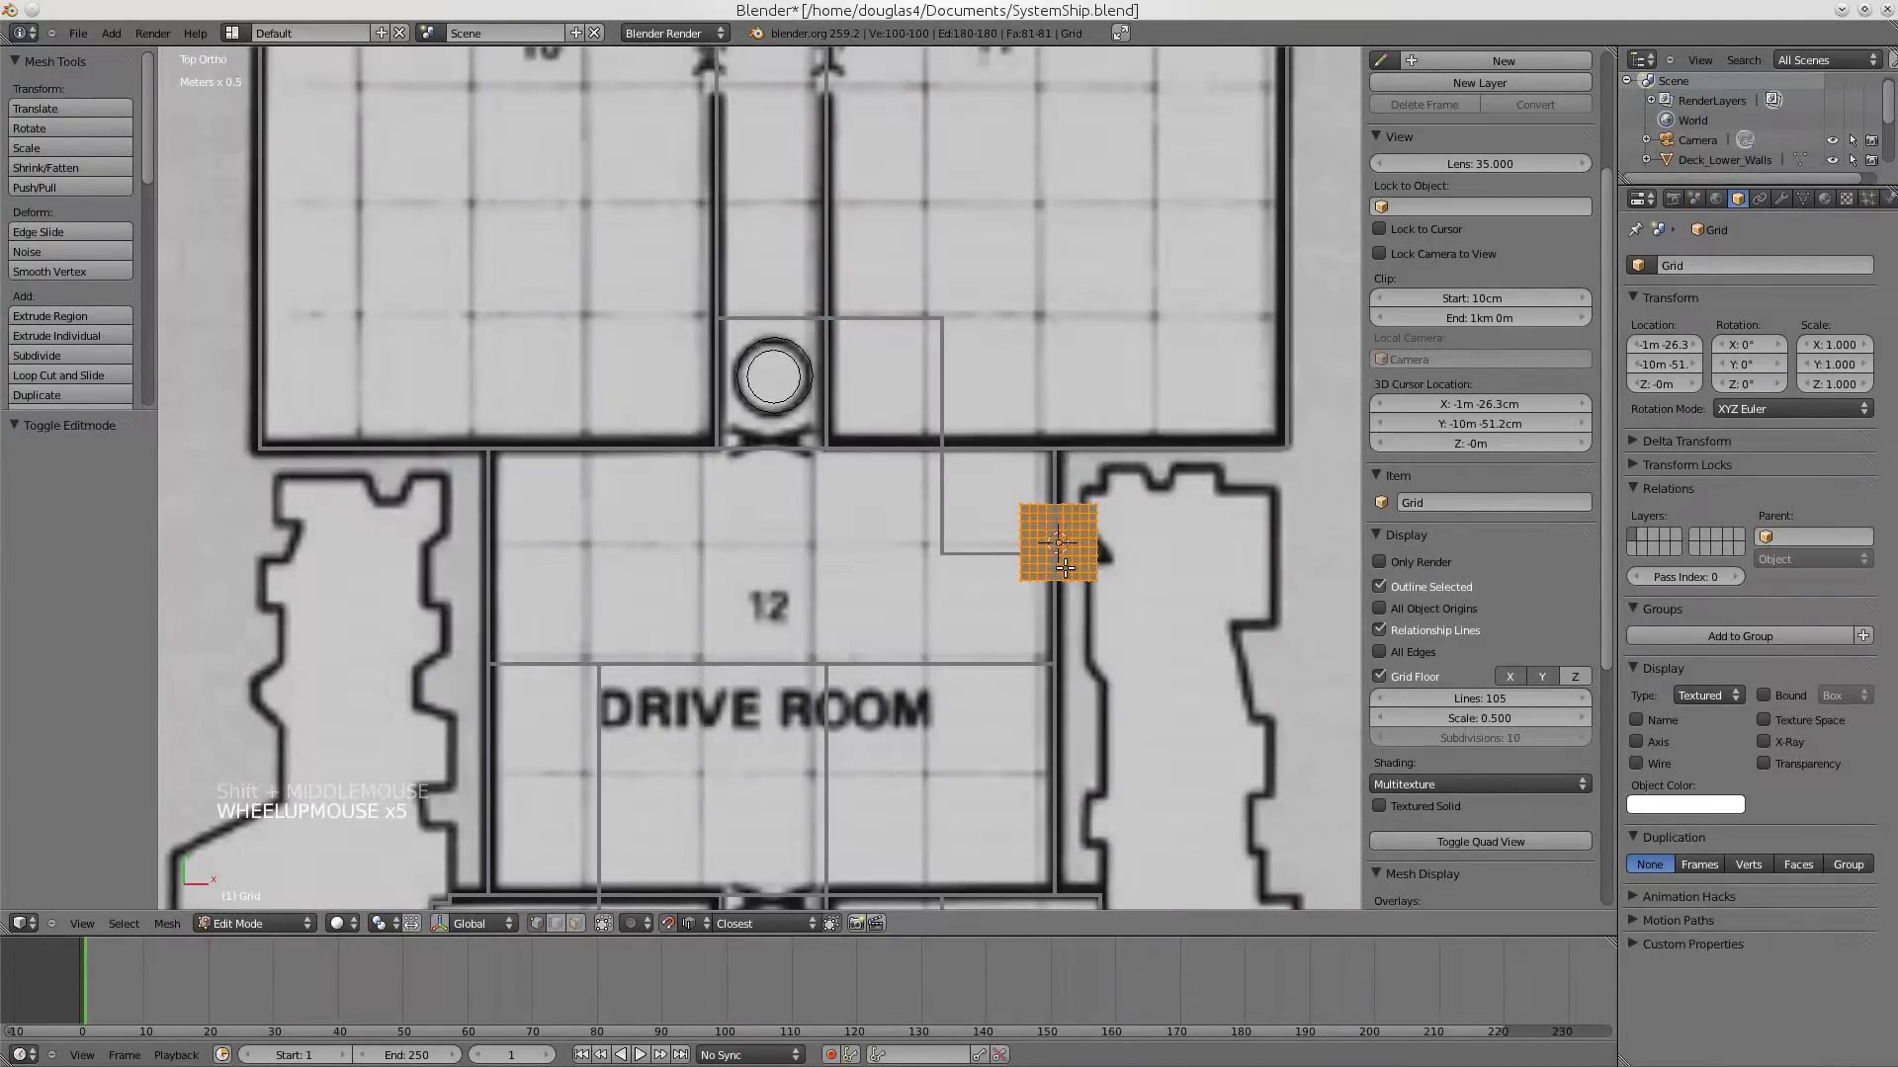
pyautogui.press('x')
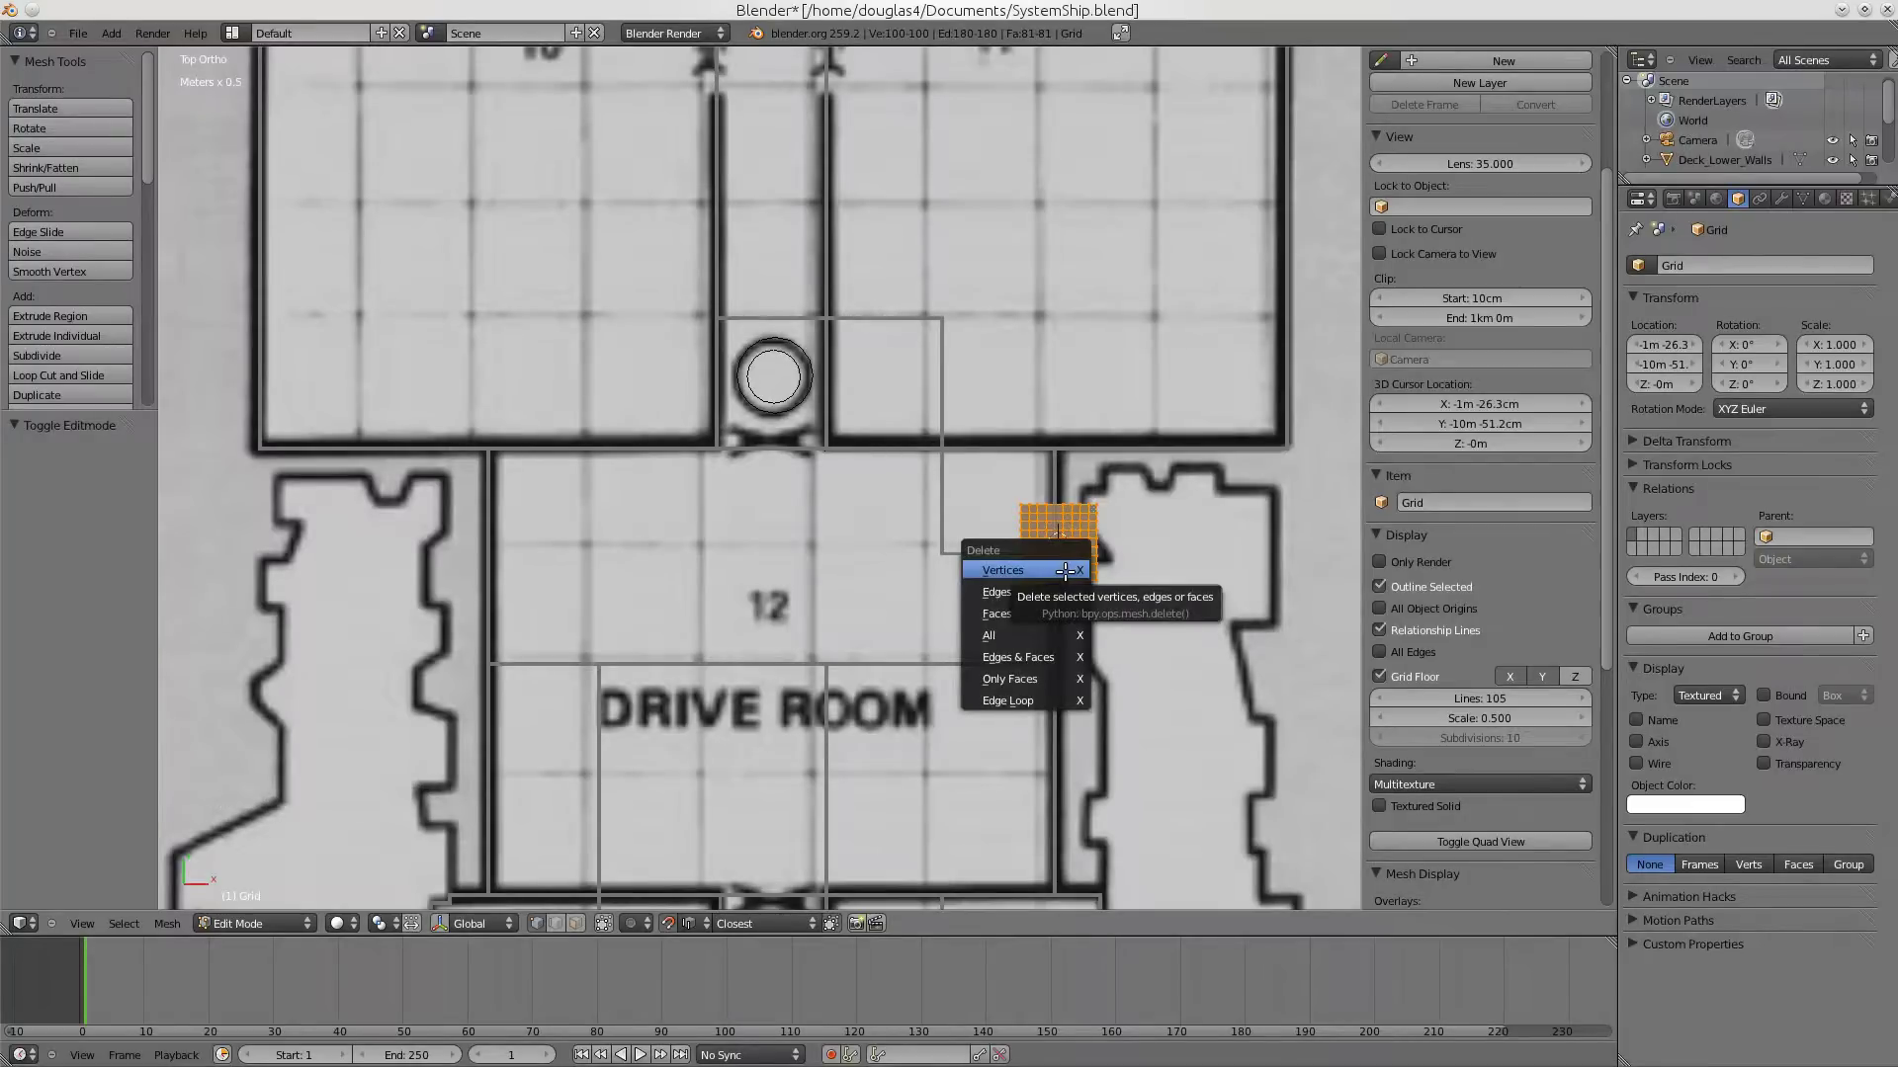
pyautogui.click(346, 525)
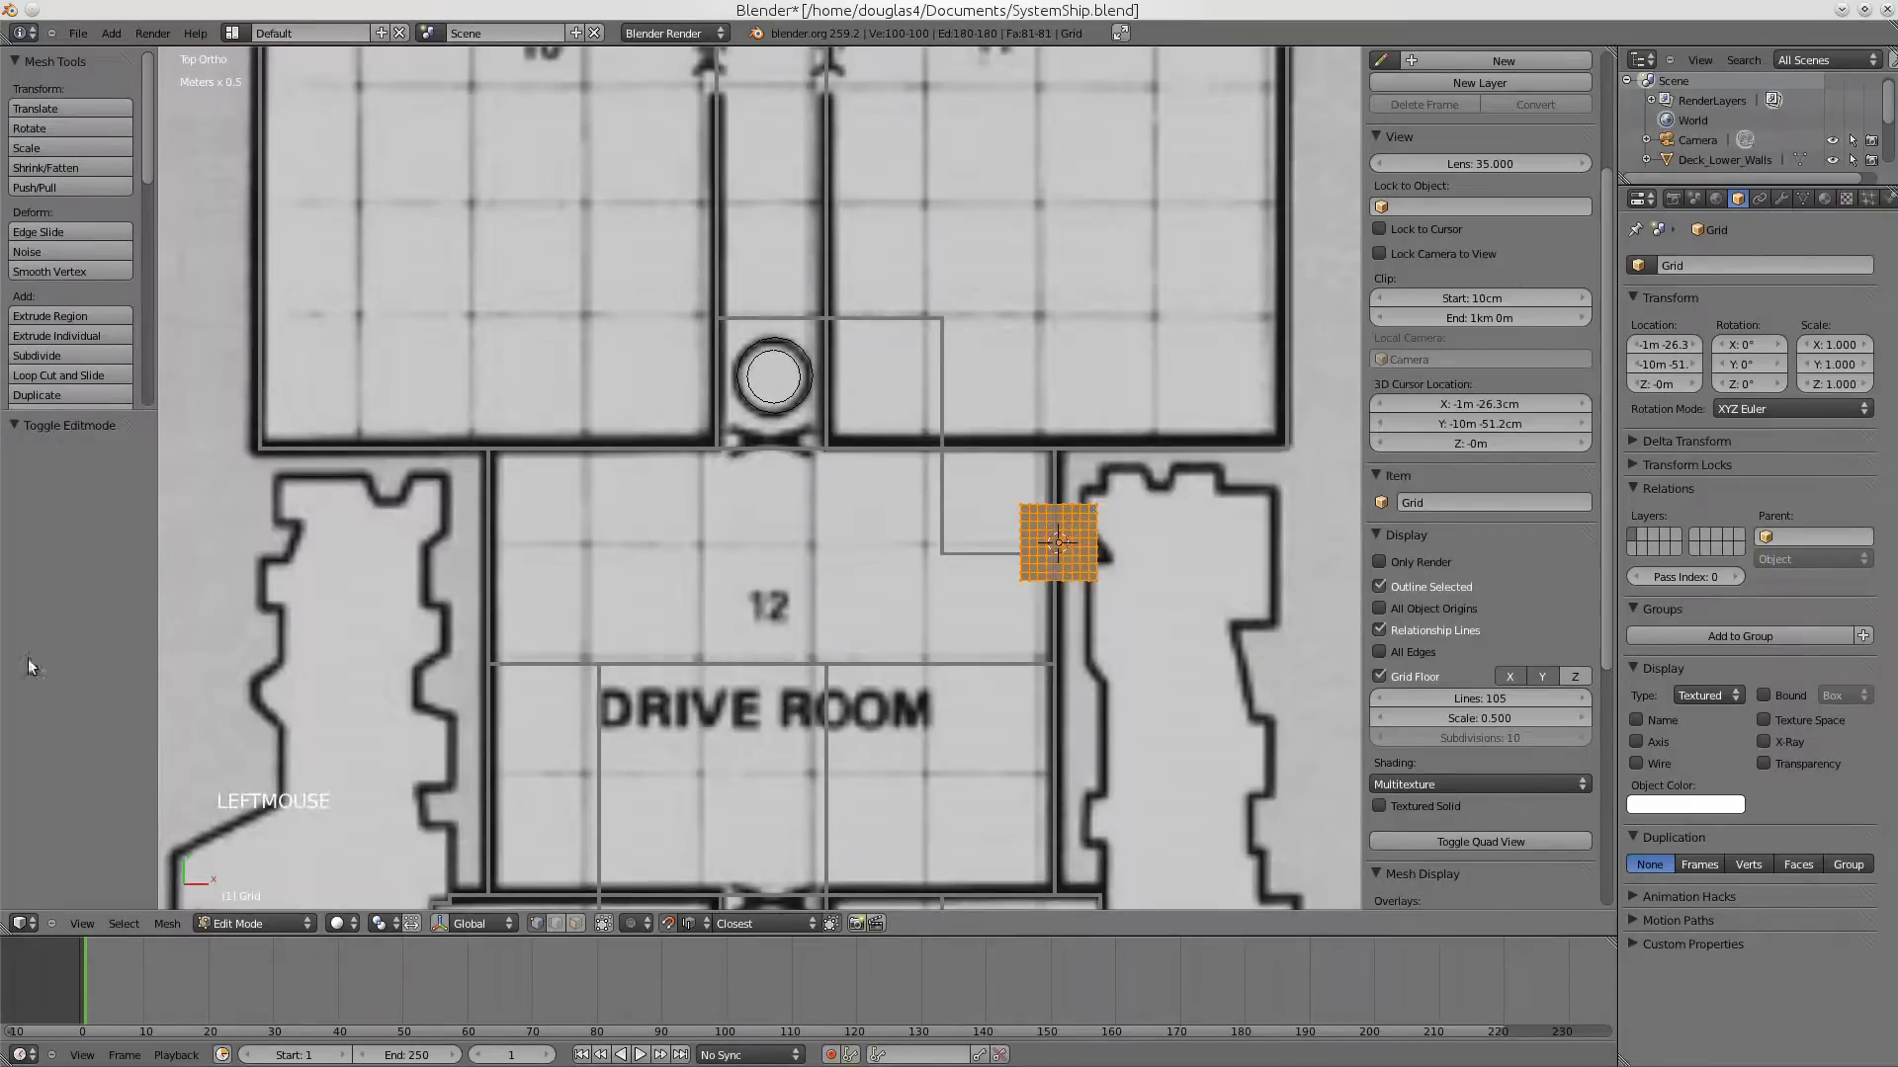
pyautogui.press('x')
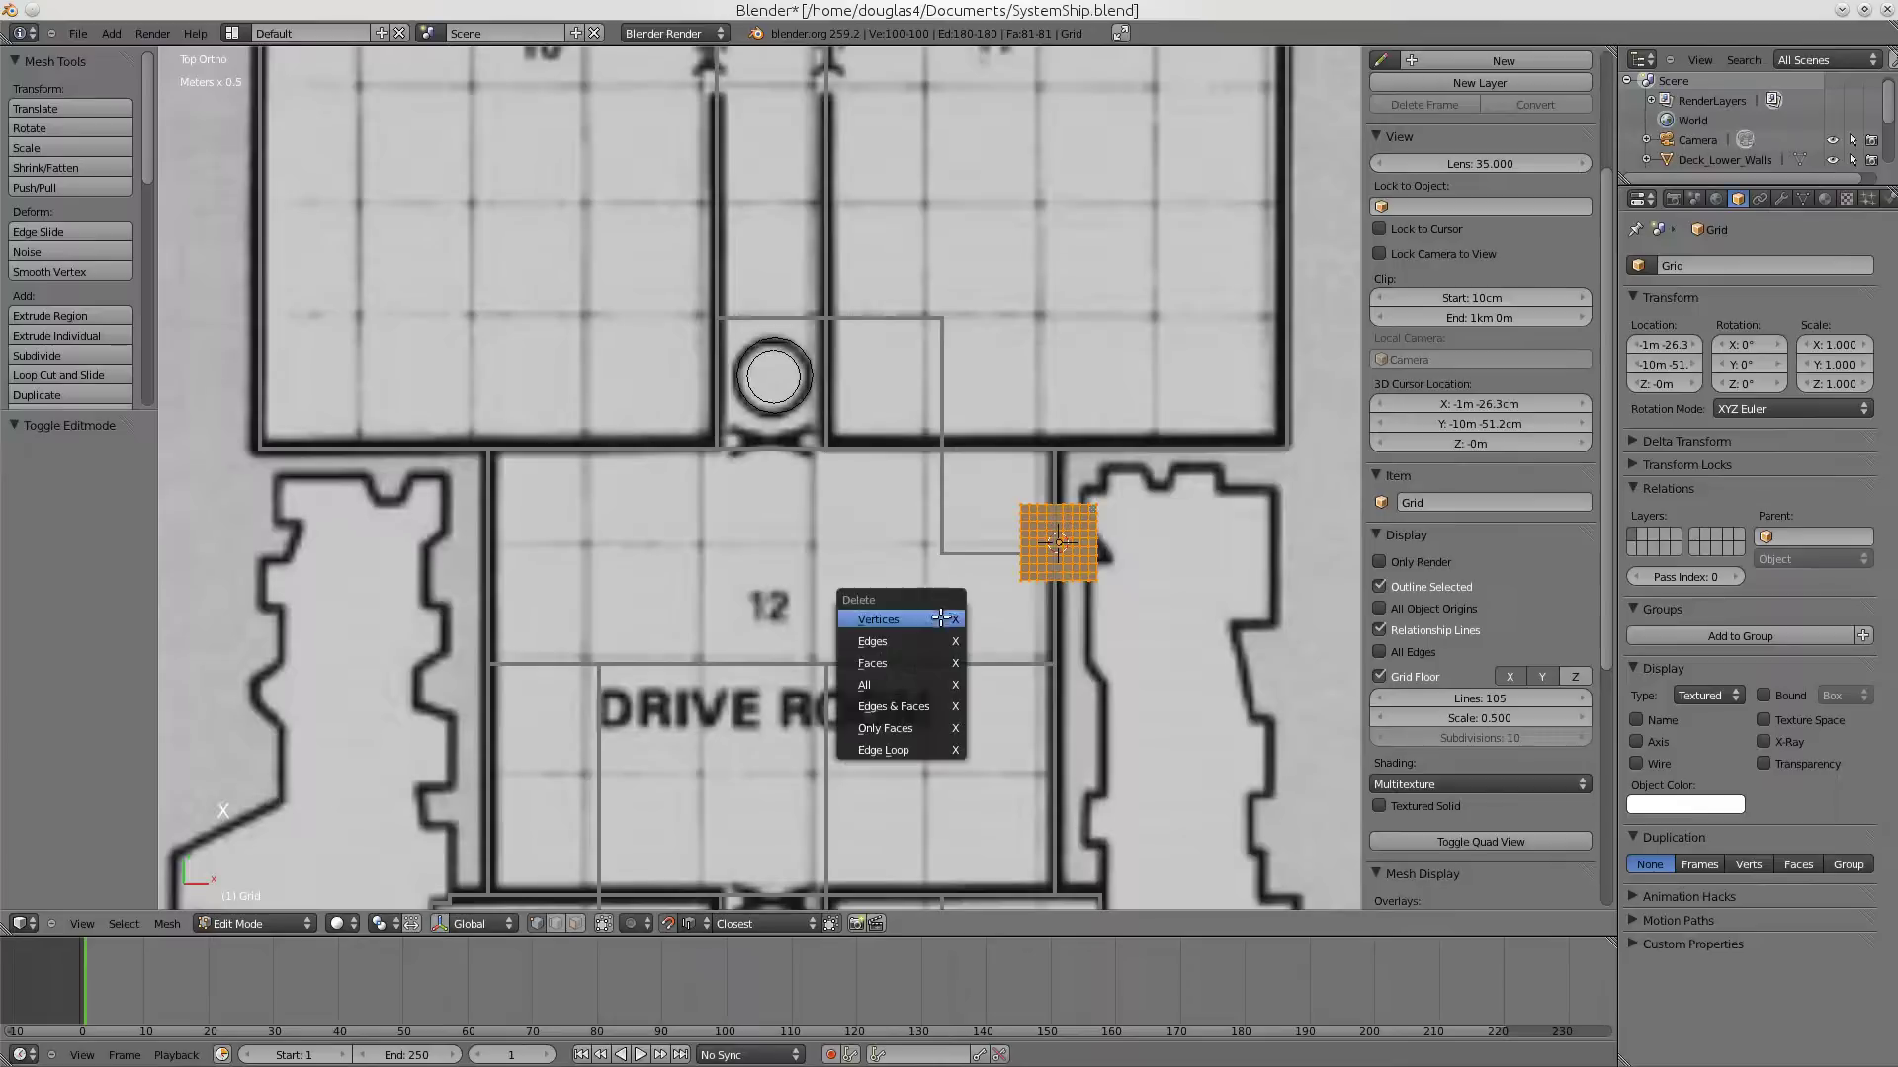
pyautogui.click(943, 618)
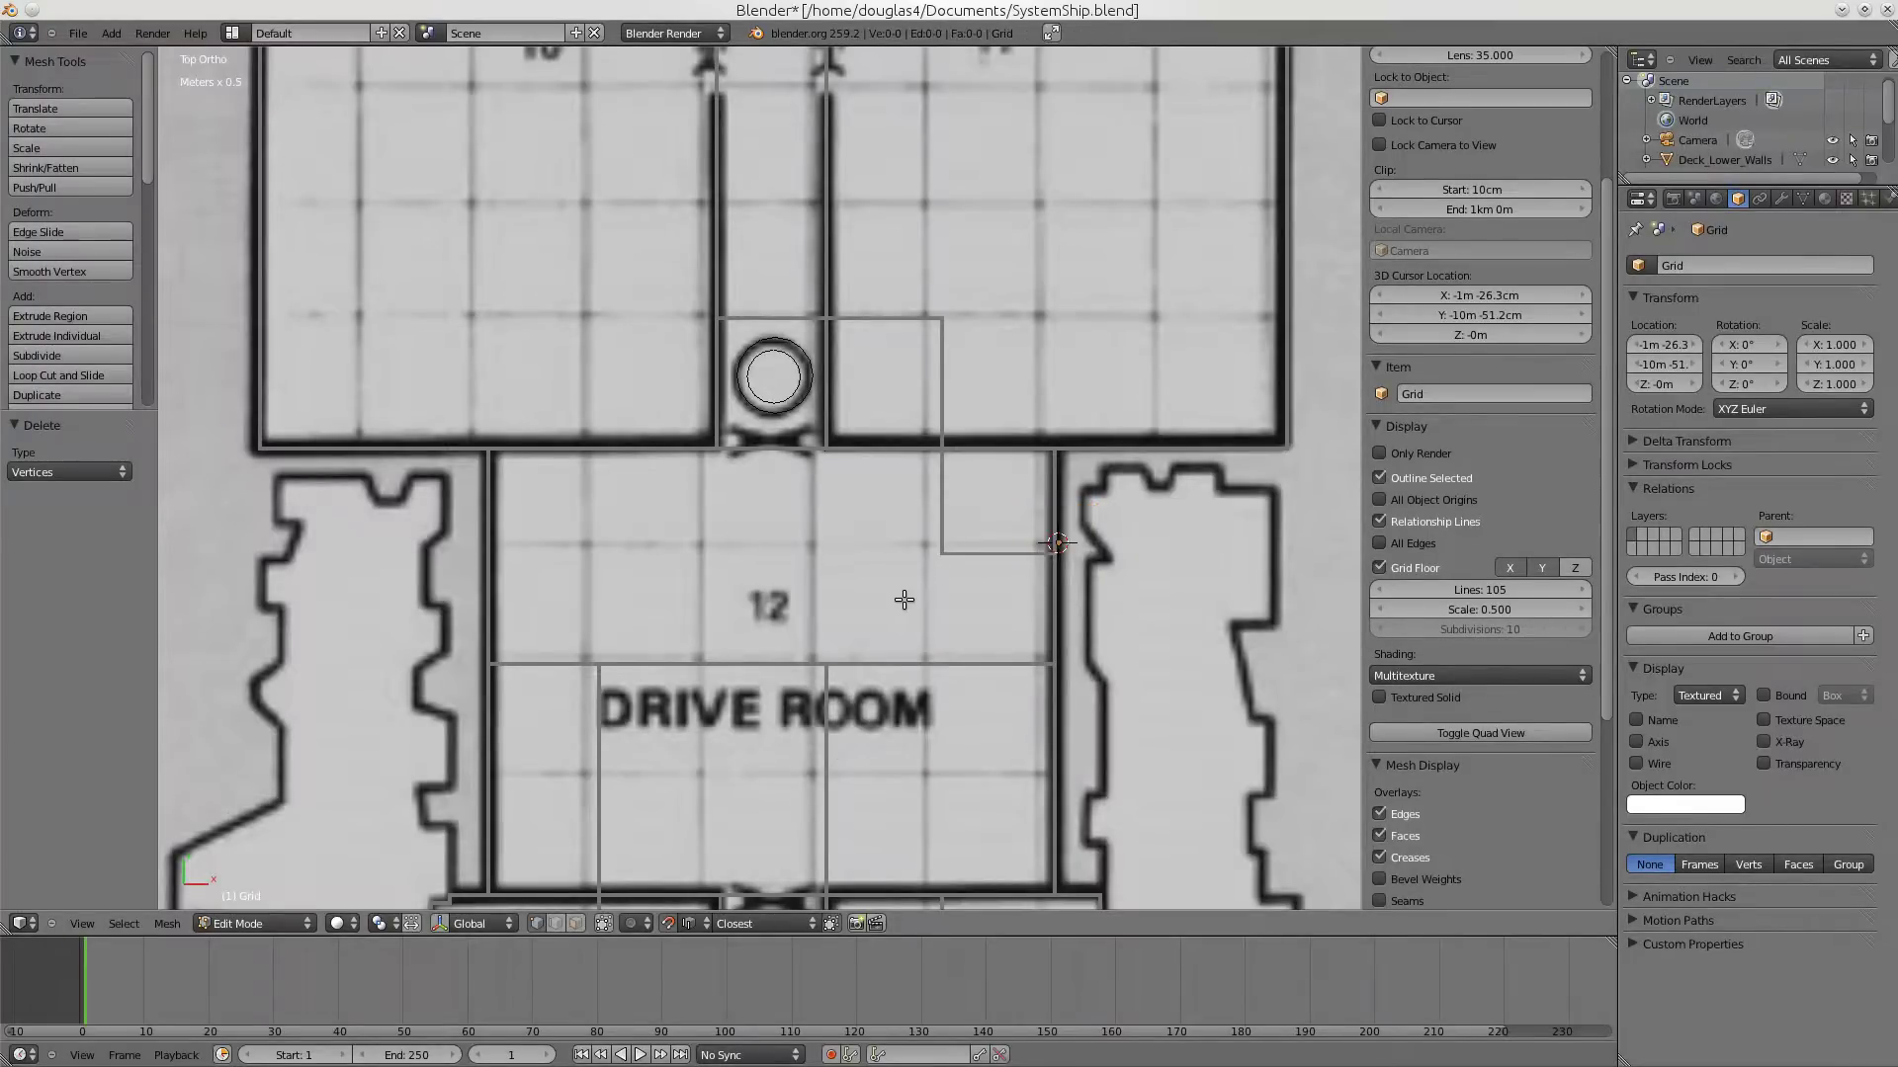
pyautogui.hotkey('shift', 'a')
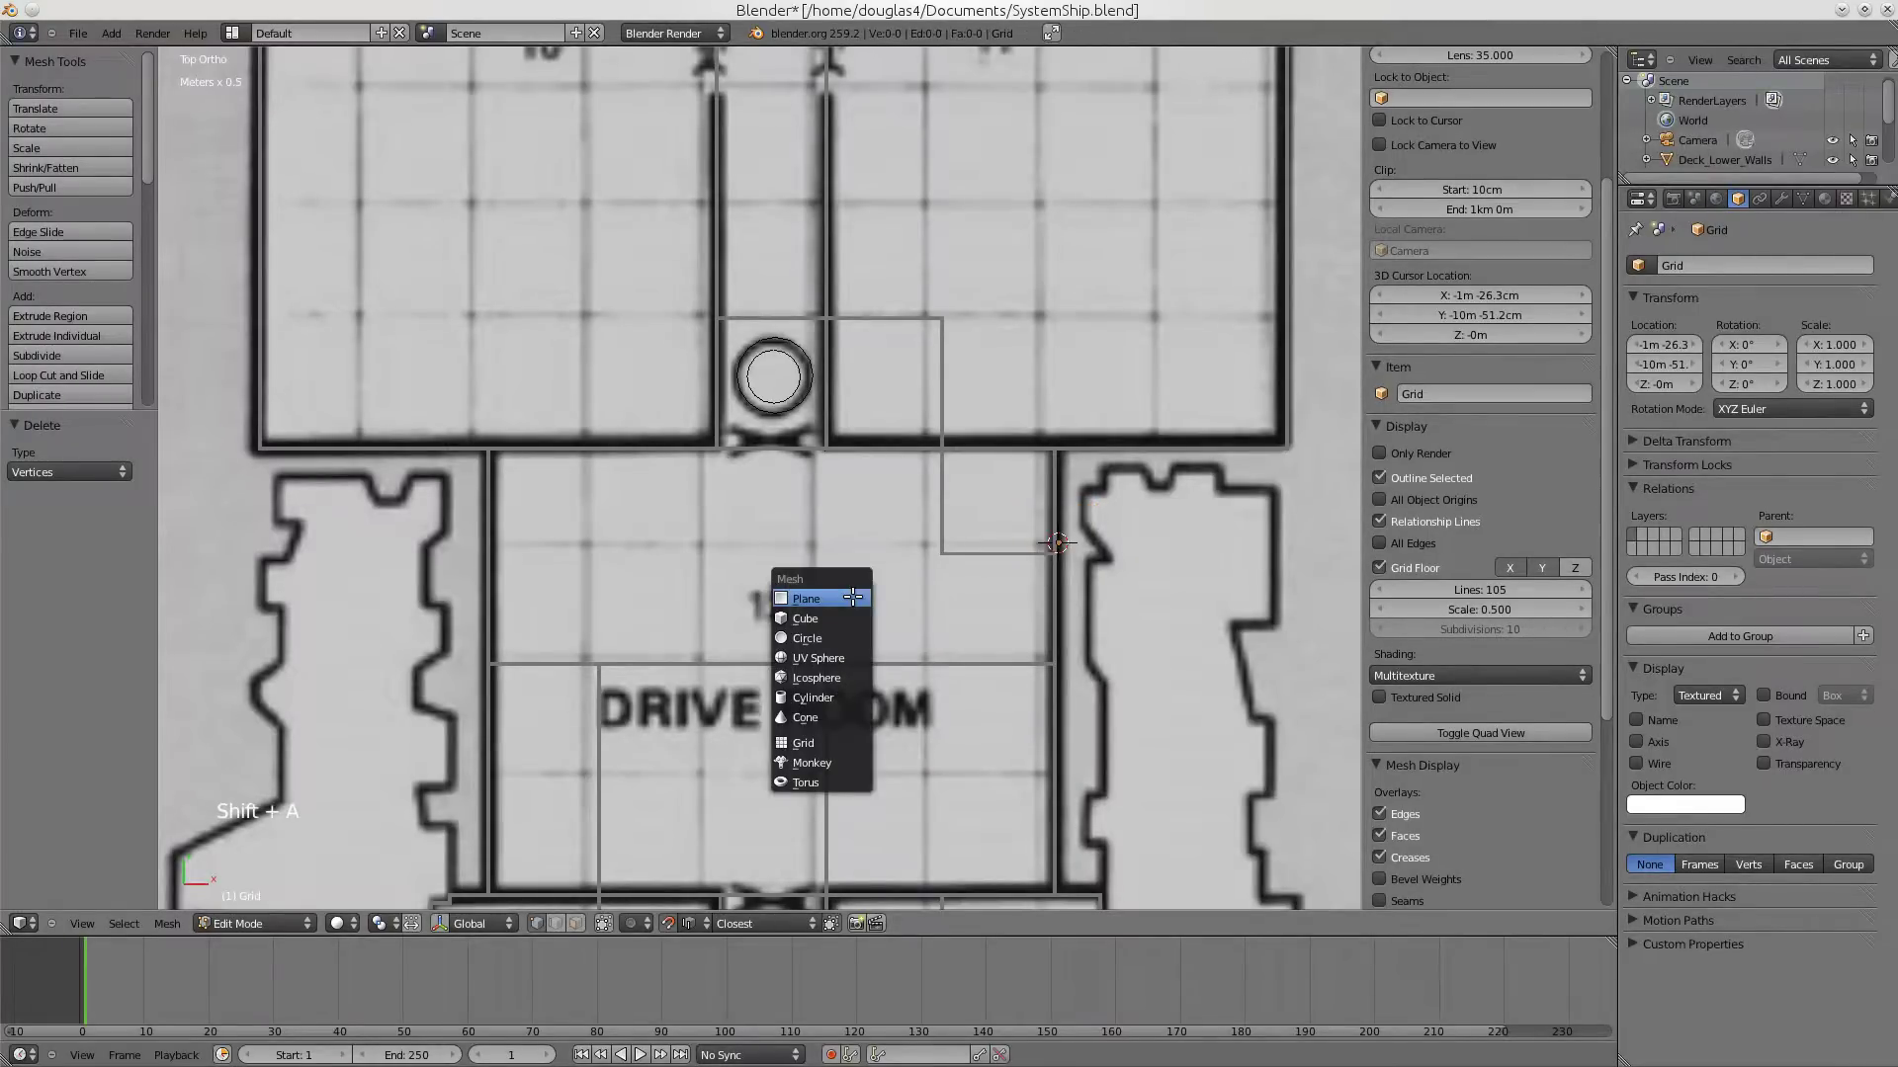
pyautogui.click(835, 742)
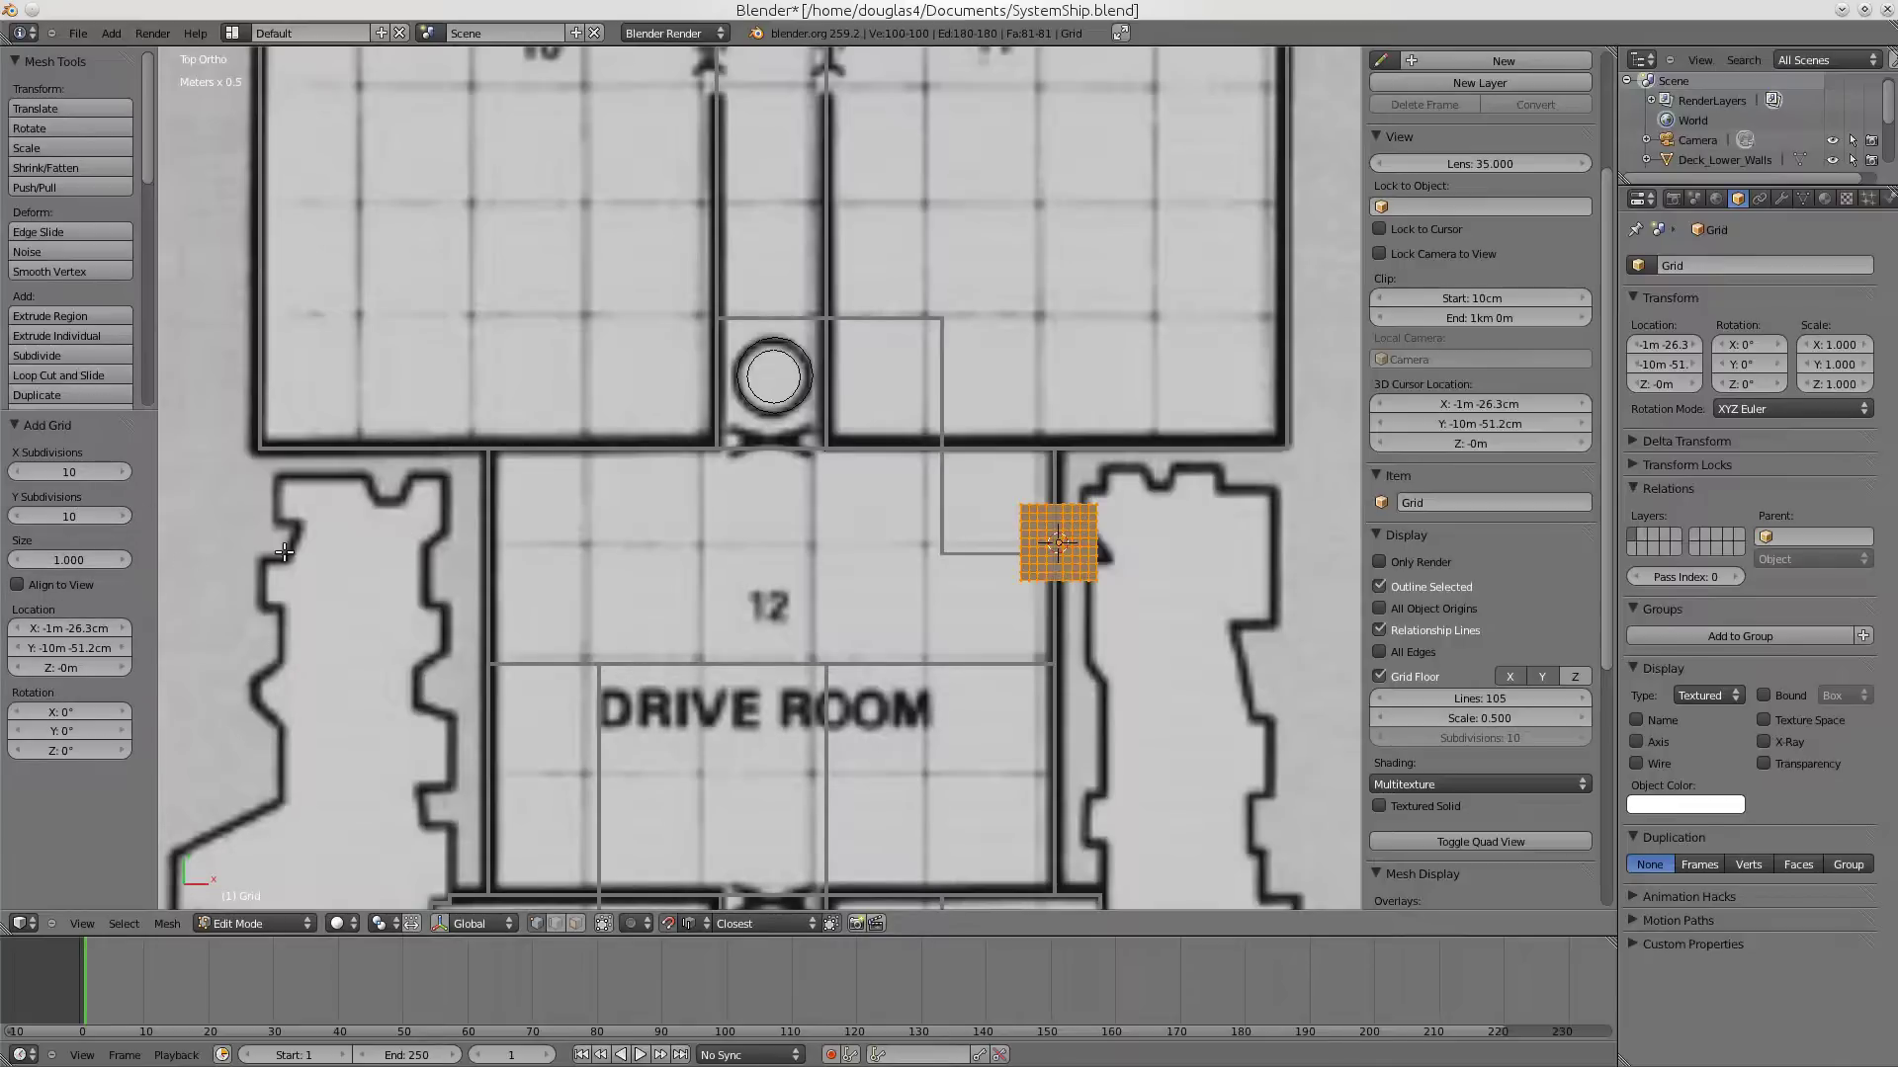
# - Set the Add Grid X and Y Subdivisions to 100
pyautogui.click(68, 515)
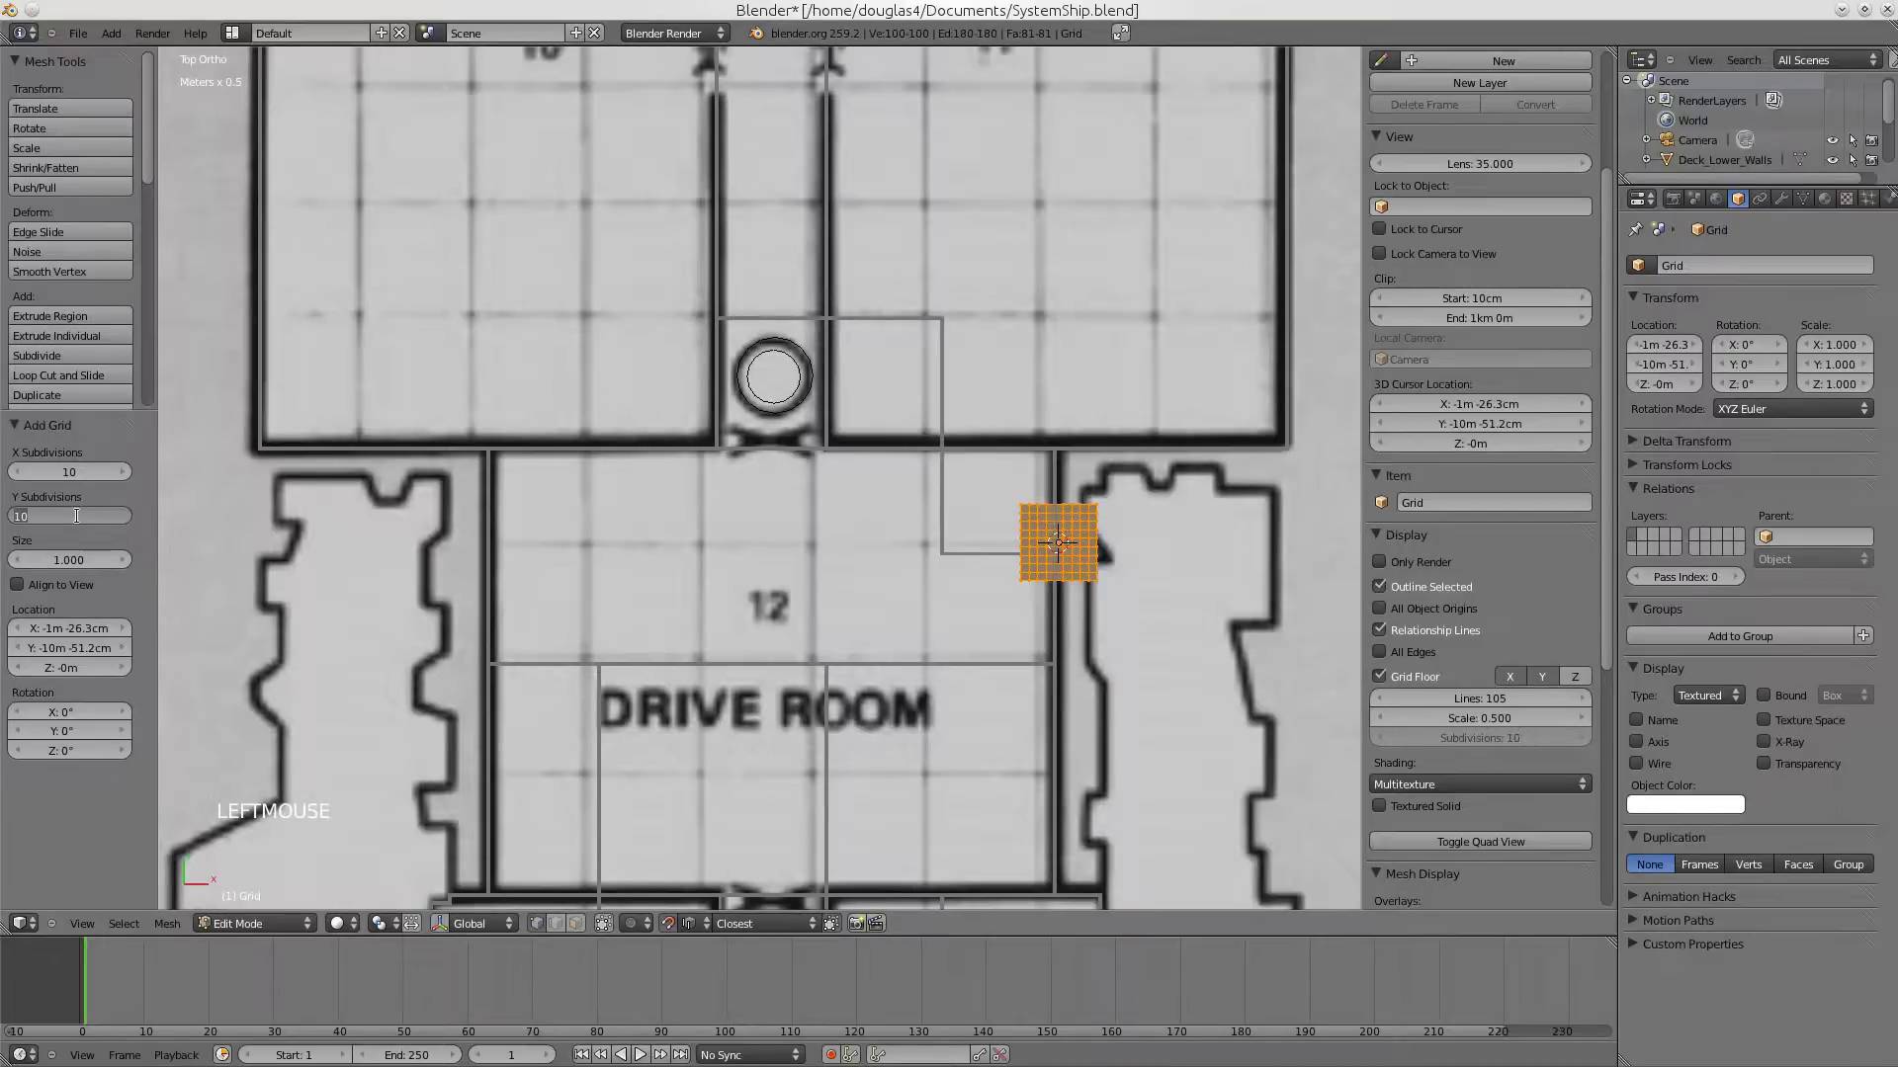
pyautogui.doubleClick(76, 516)
pyautogui.write('100')
pyautogui.press('Return')
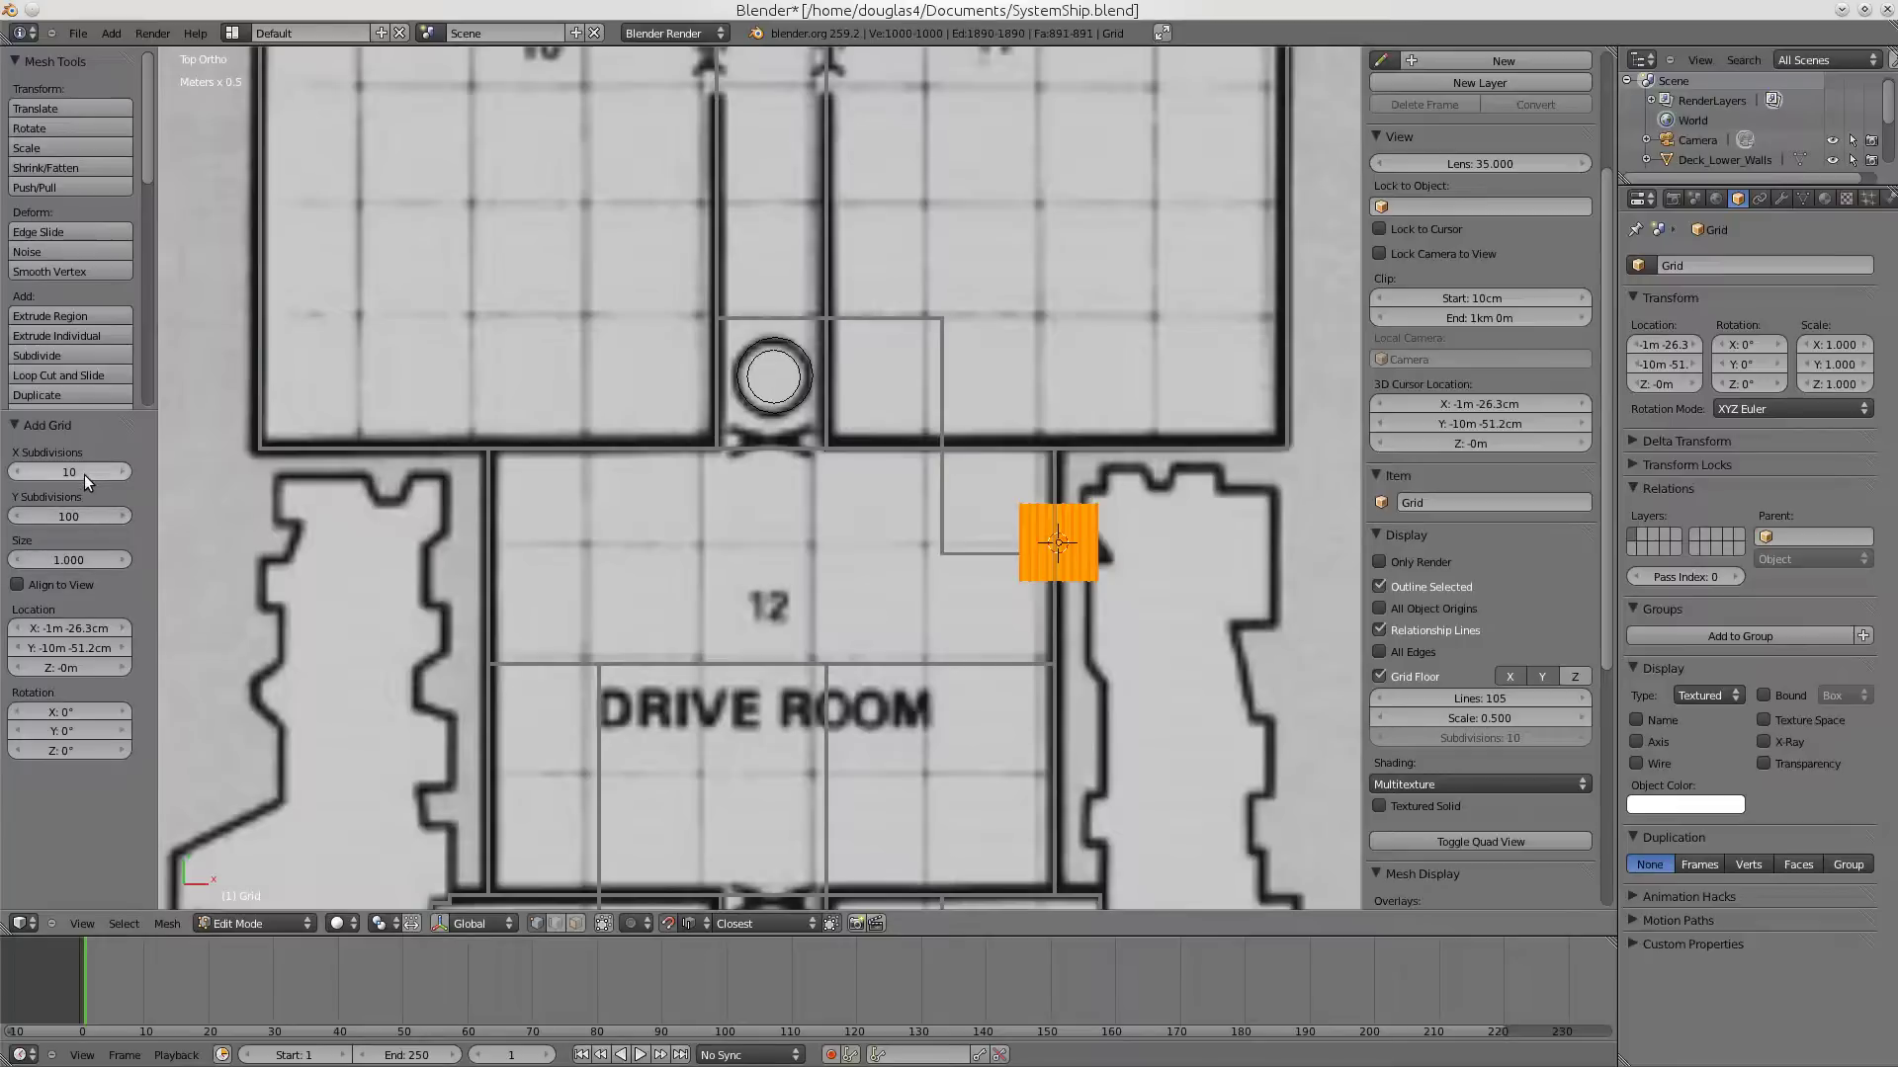
pyautogui.doubleClick(85, 471)
pyautogui.write('100')
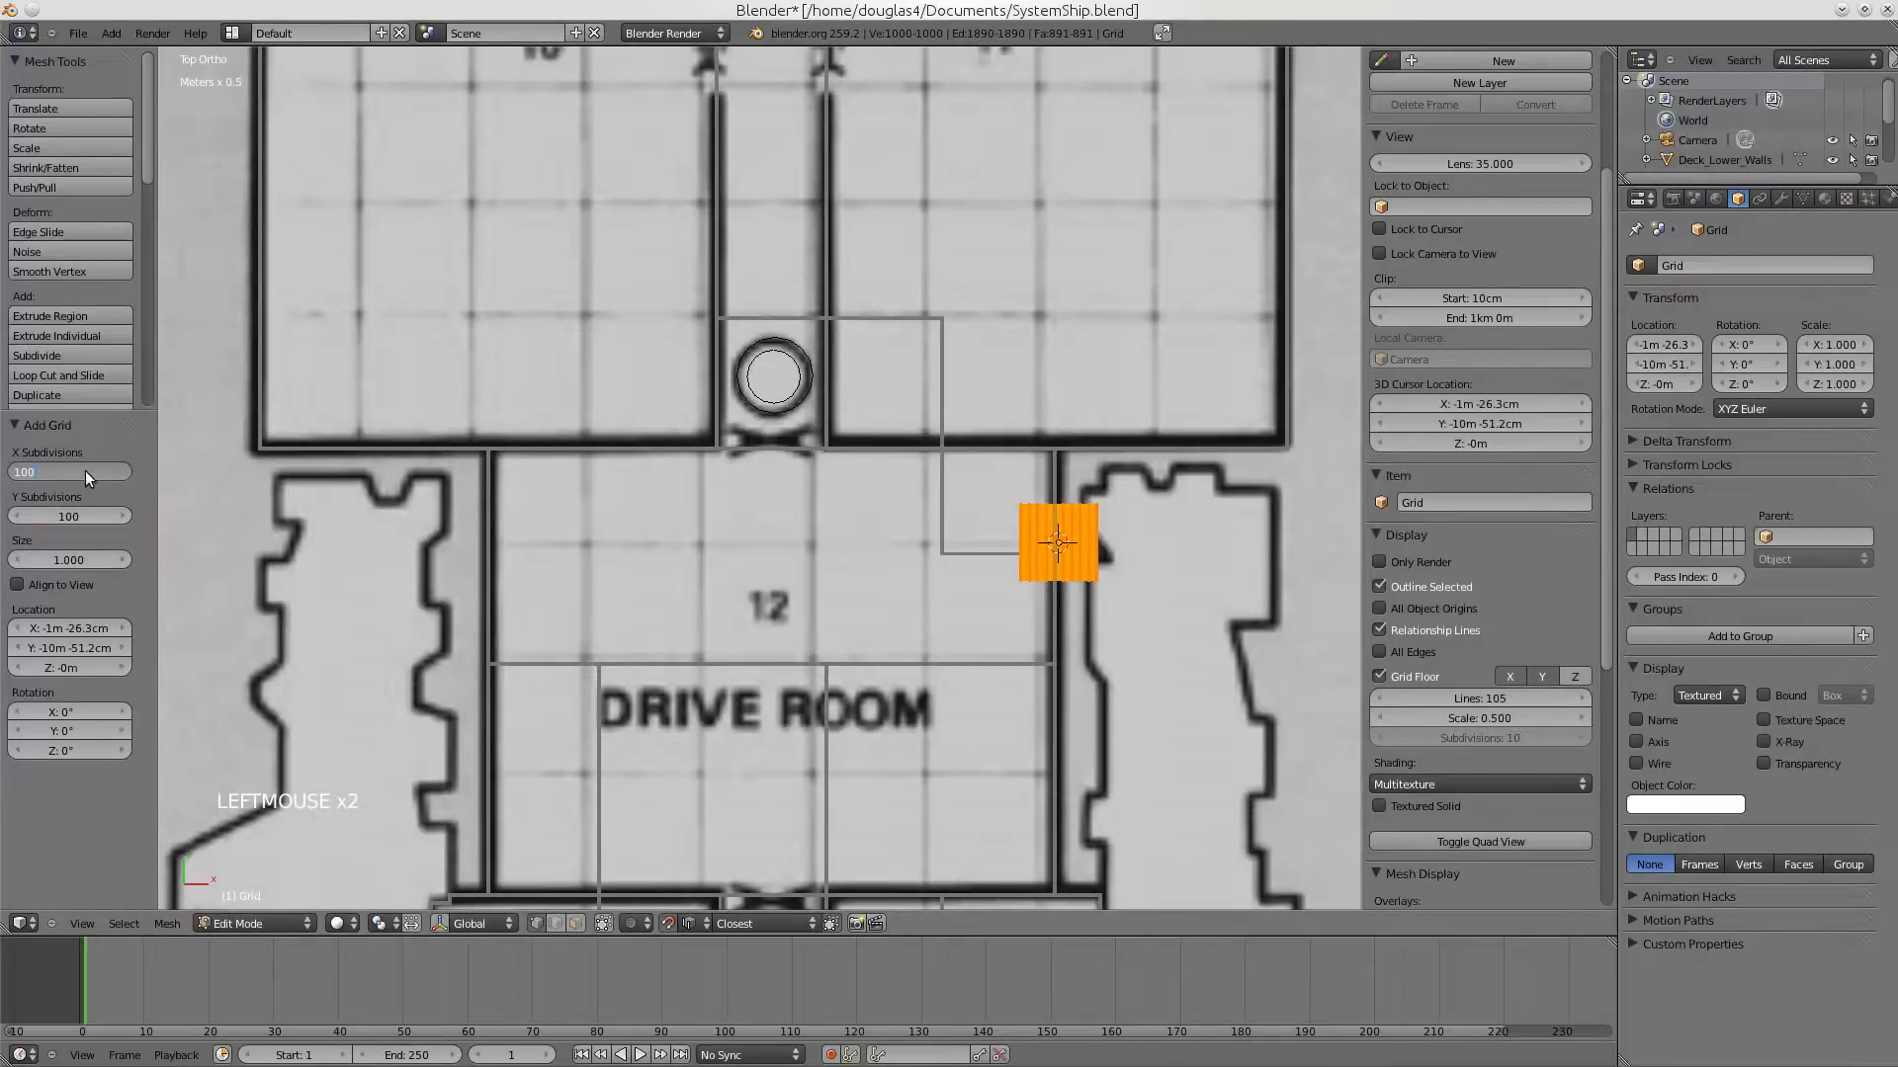
pyautogui.press('Return')
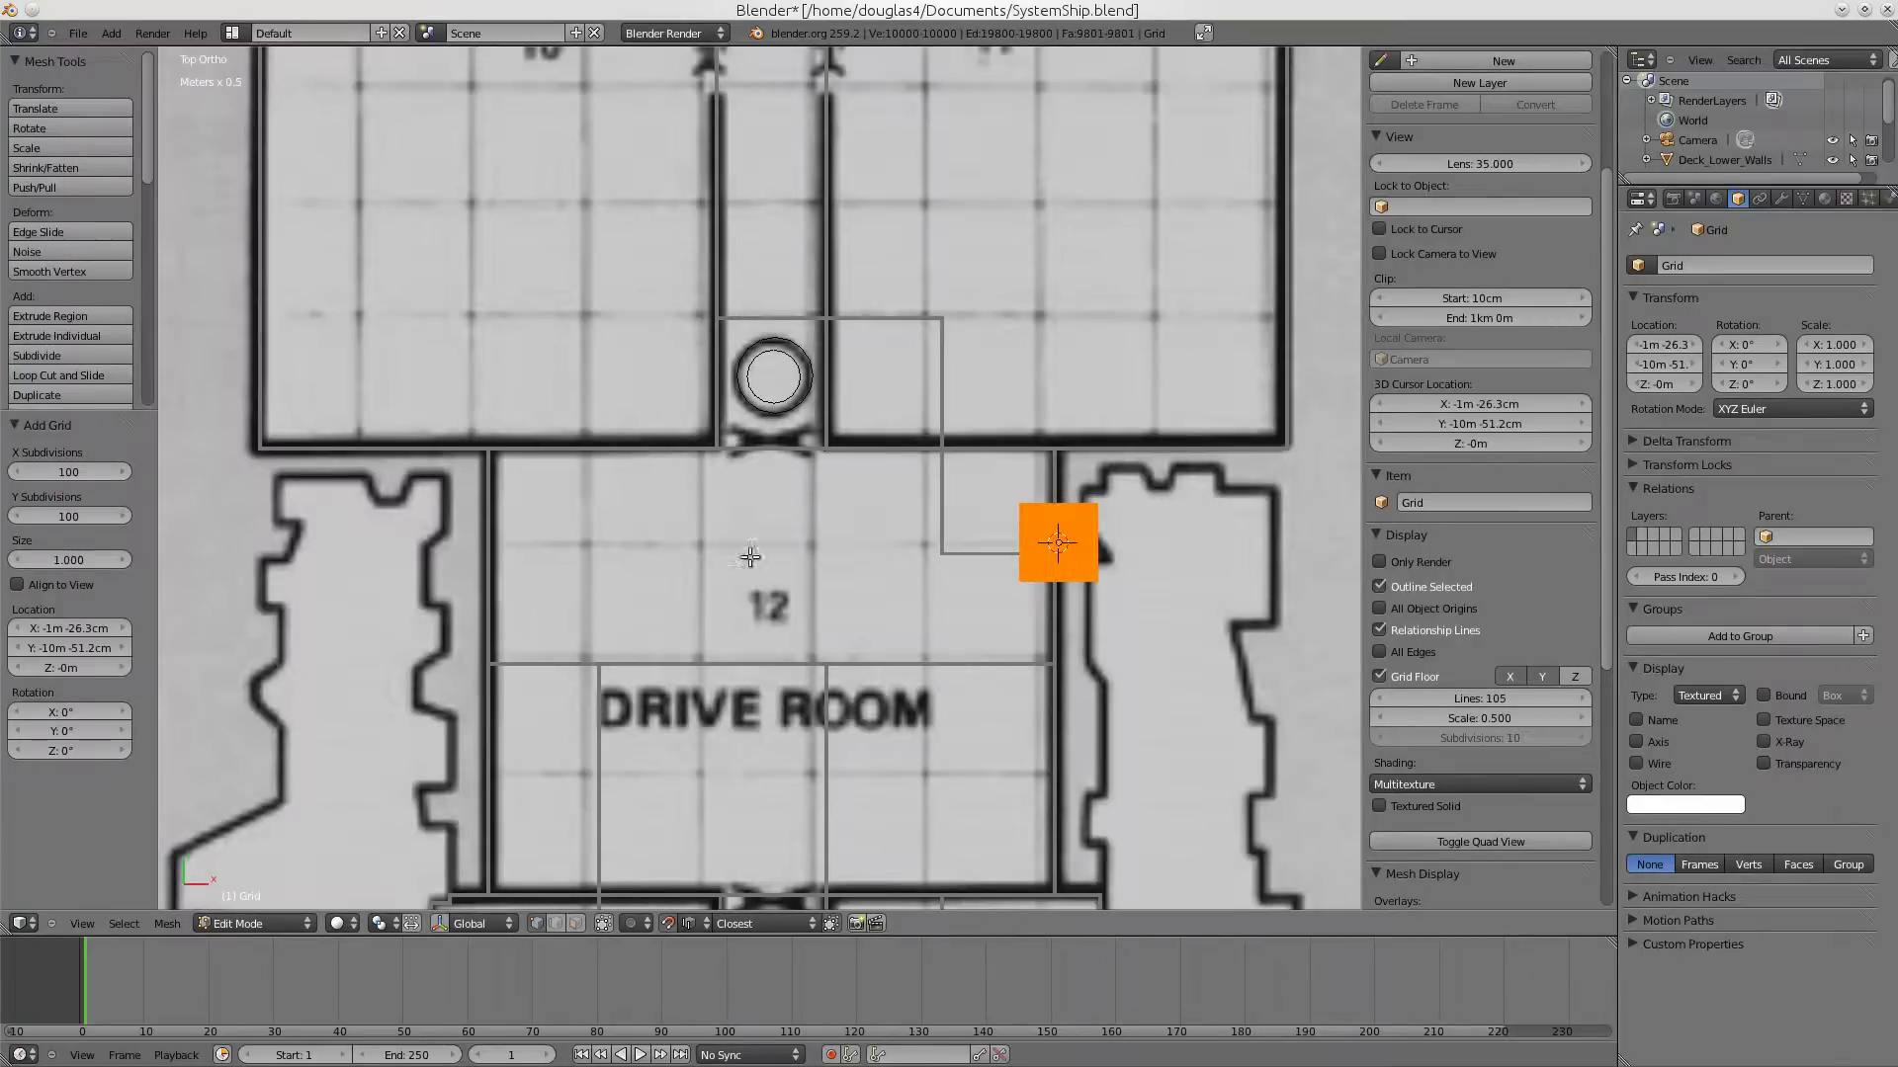
# - Enlarge the grid Size to about 1498.74 and zoom out to see it
pyautogui.click(105, 565)
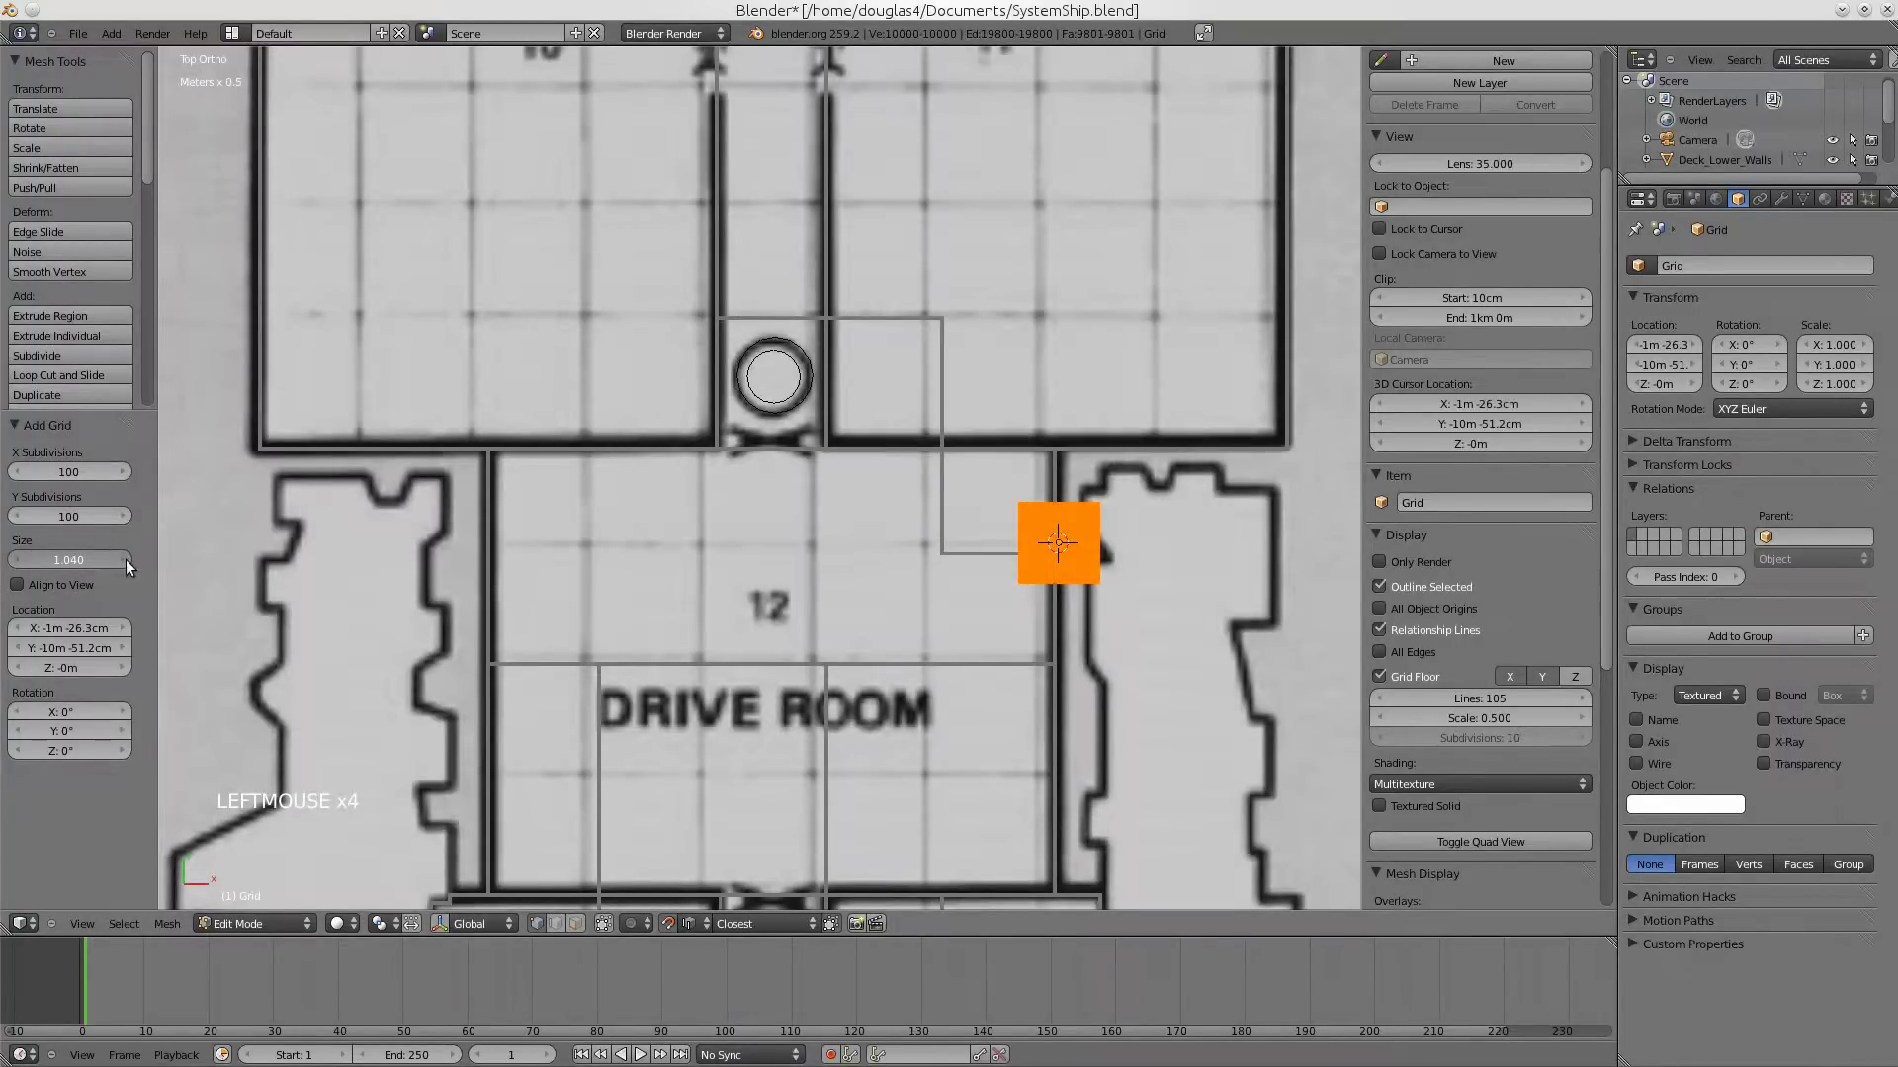
pyautogui.moveTo(122, 560); pyautogui.dragTo(122, 559)
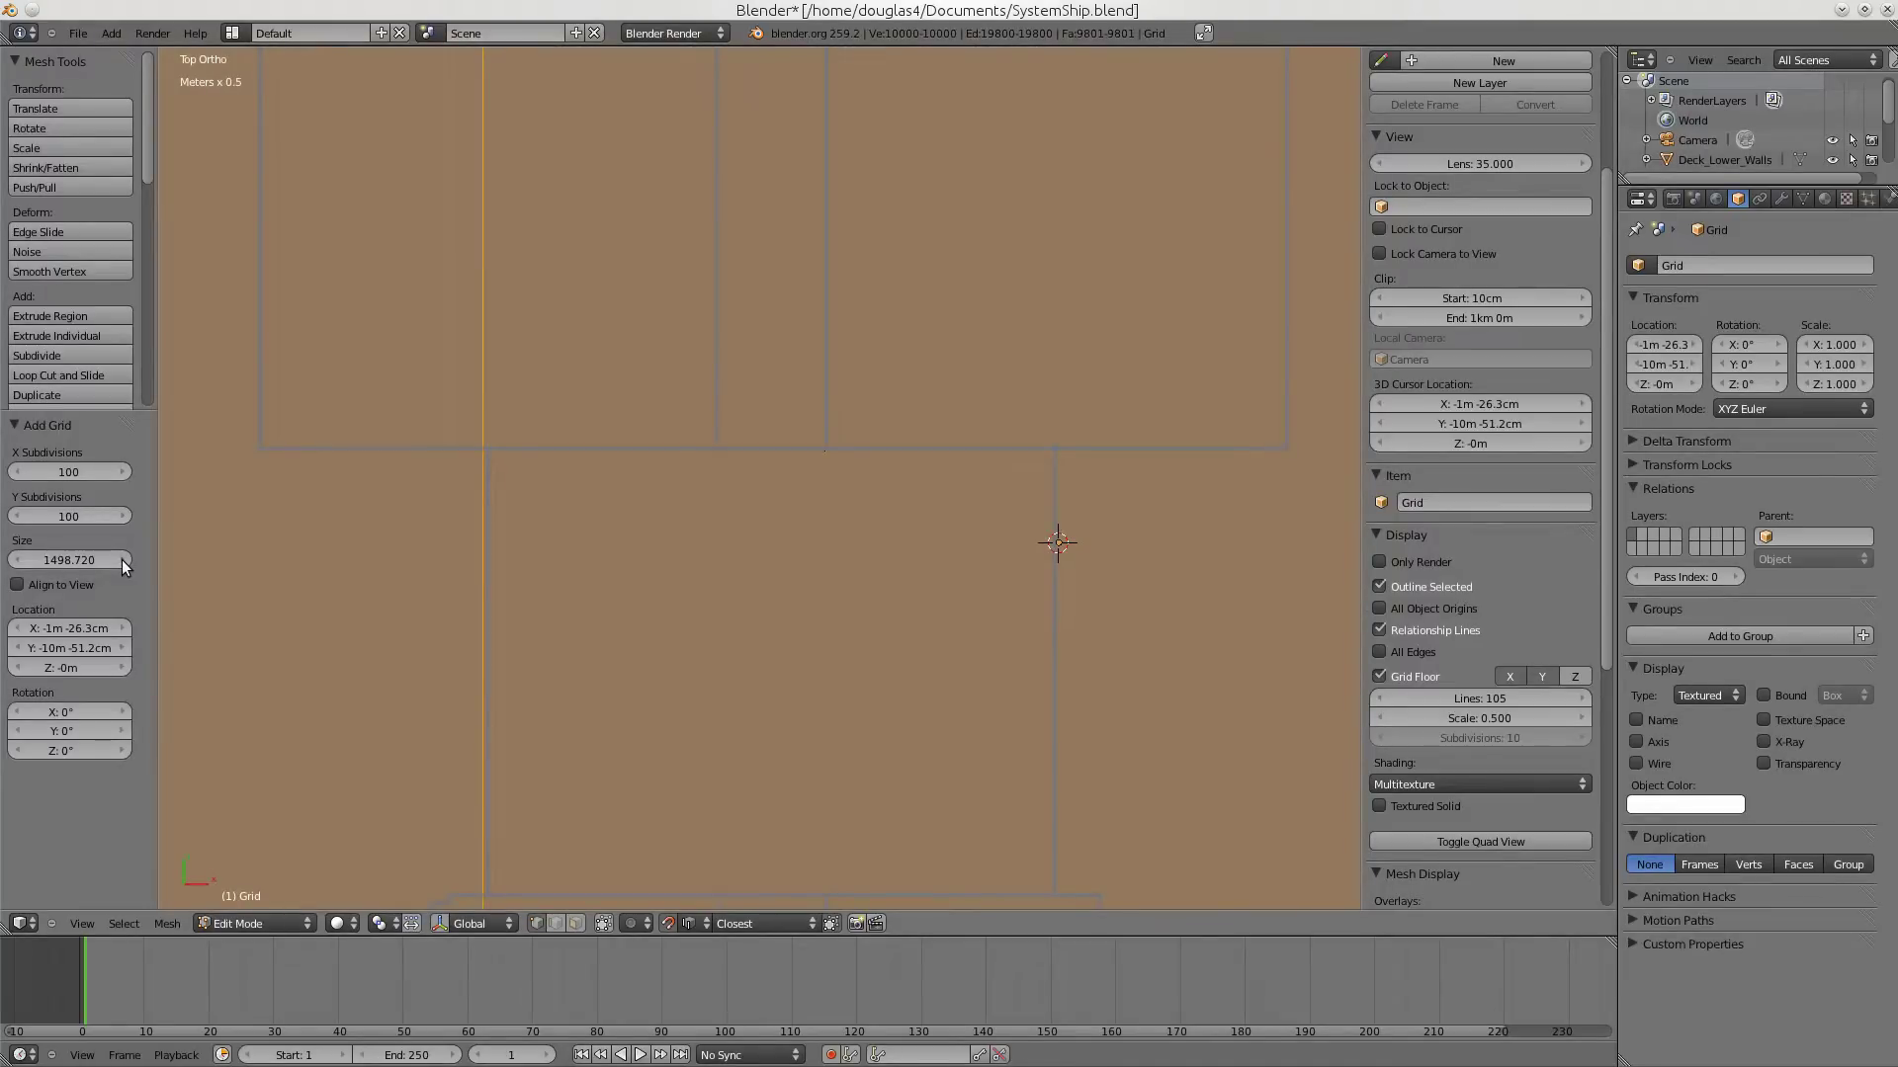
pyautogui.click(122, 559)
pyautogui.scroll(-5, 838, 512)
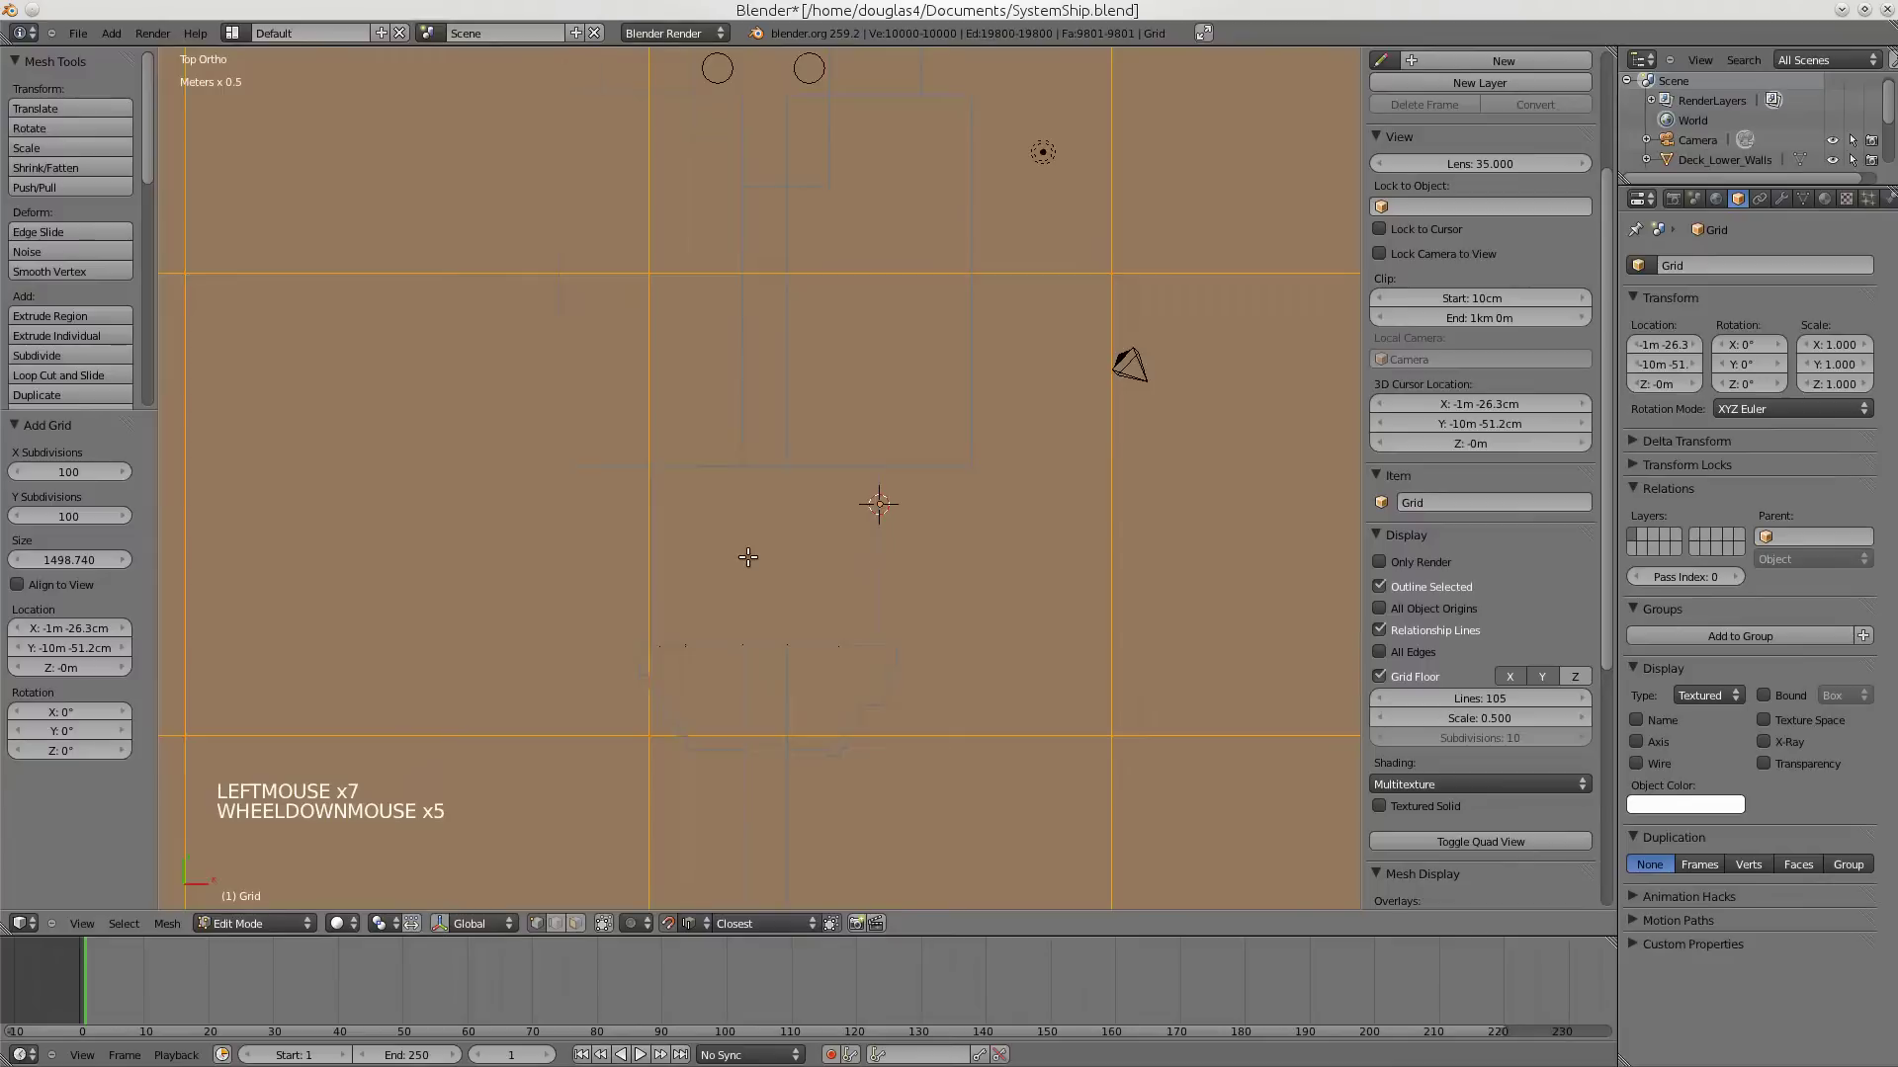
pyautogui.scroll(-11, 826, 495)
pyautogui.scroll(-12, 748, 557)
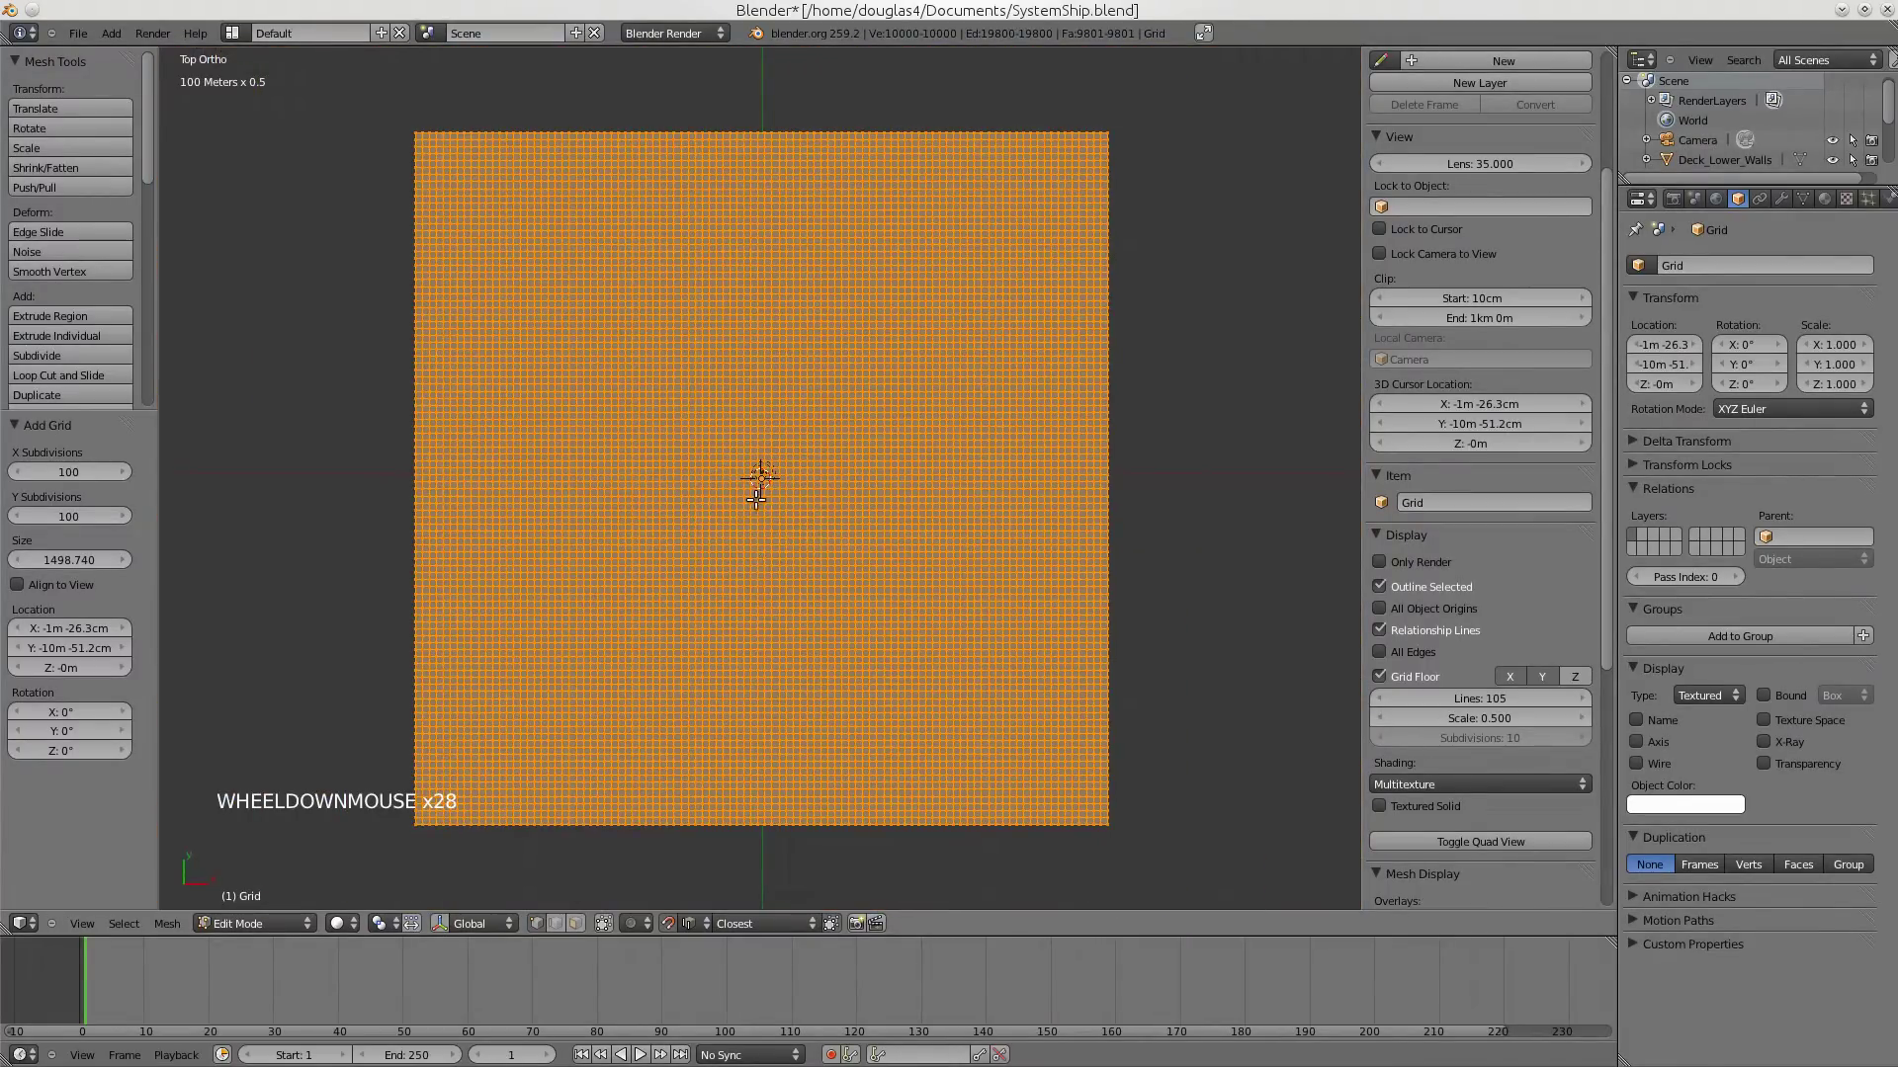
pyautogui.scroll(11, 780, 435)
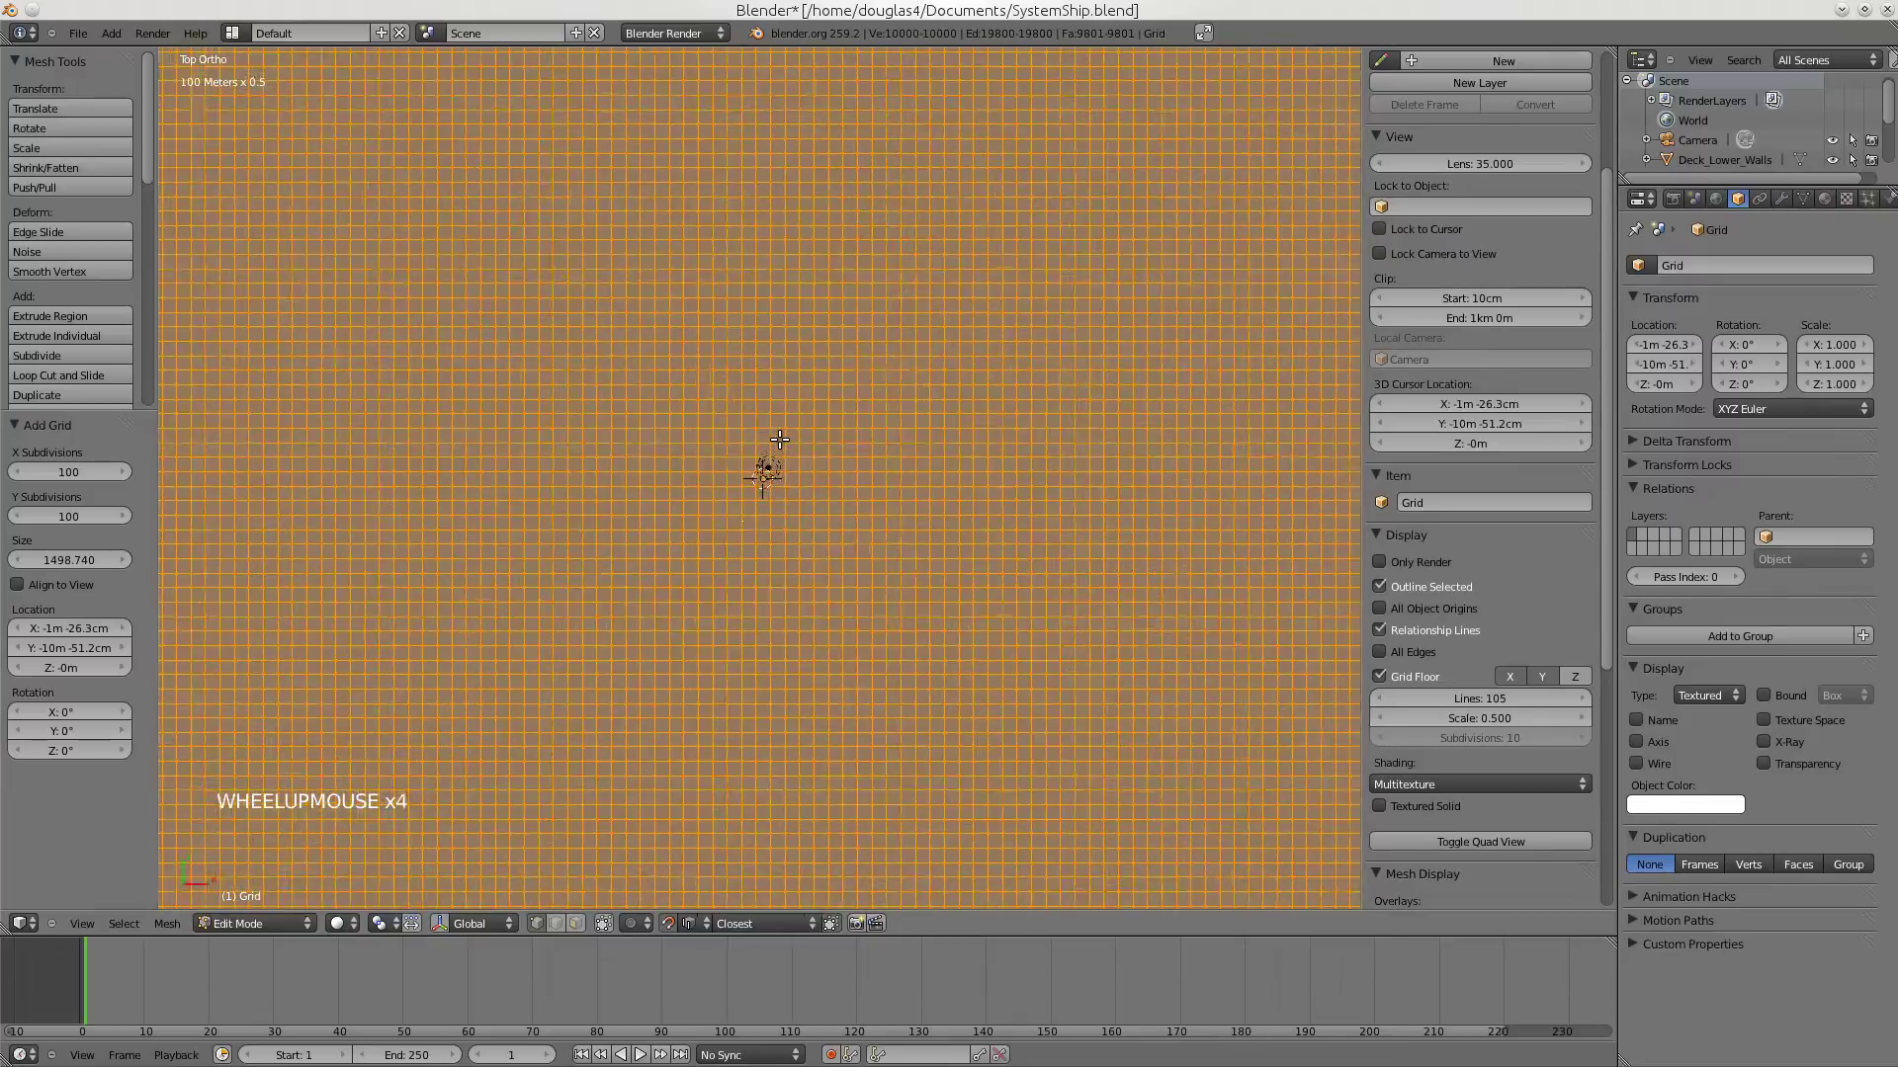
# - Switch viewport shading to Wireframe so the deck plan shows through
pyautogui.scroll(3, 781, 440)
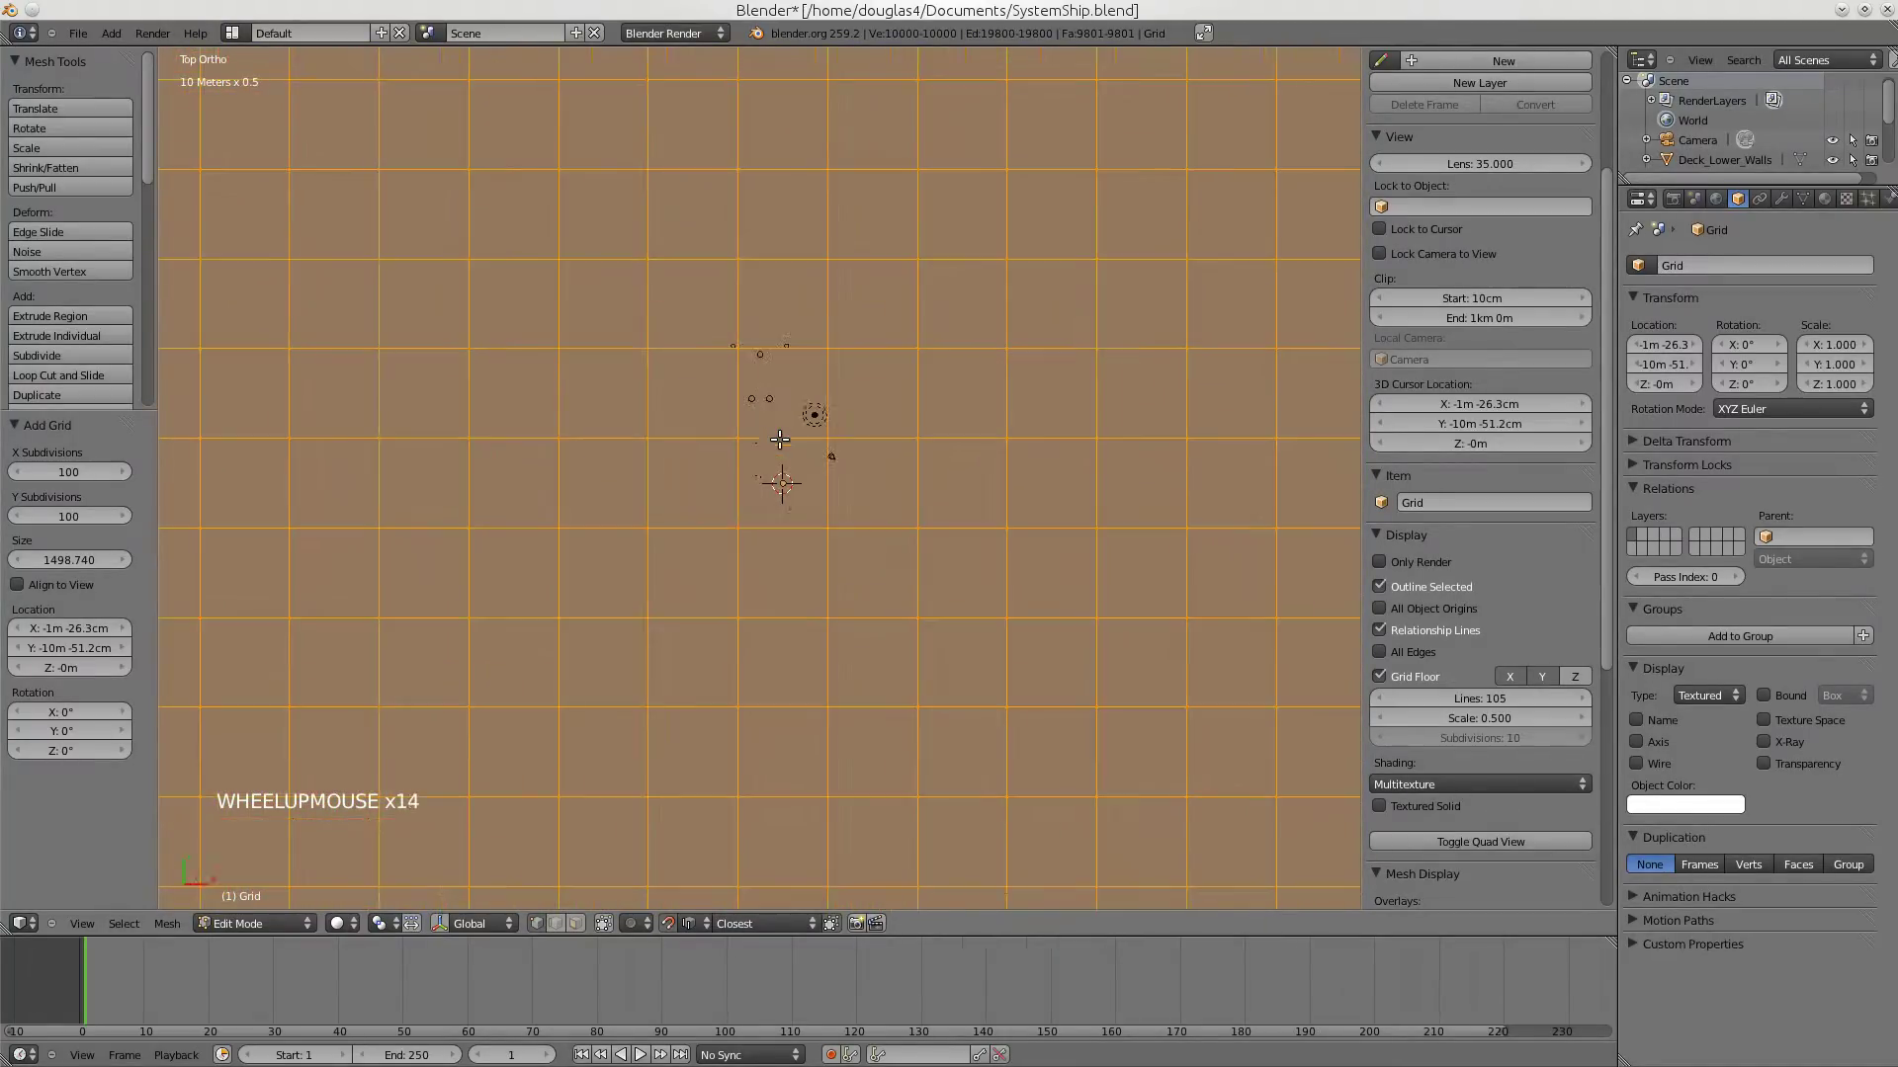
pyautogui.click(342, 925)
pyautogui.click(360, 883)
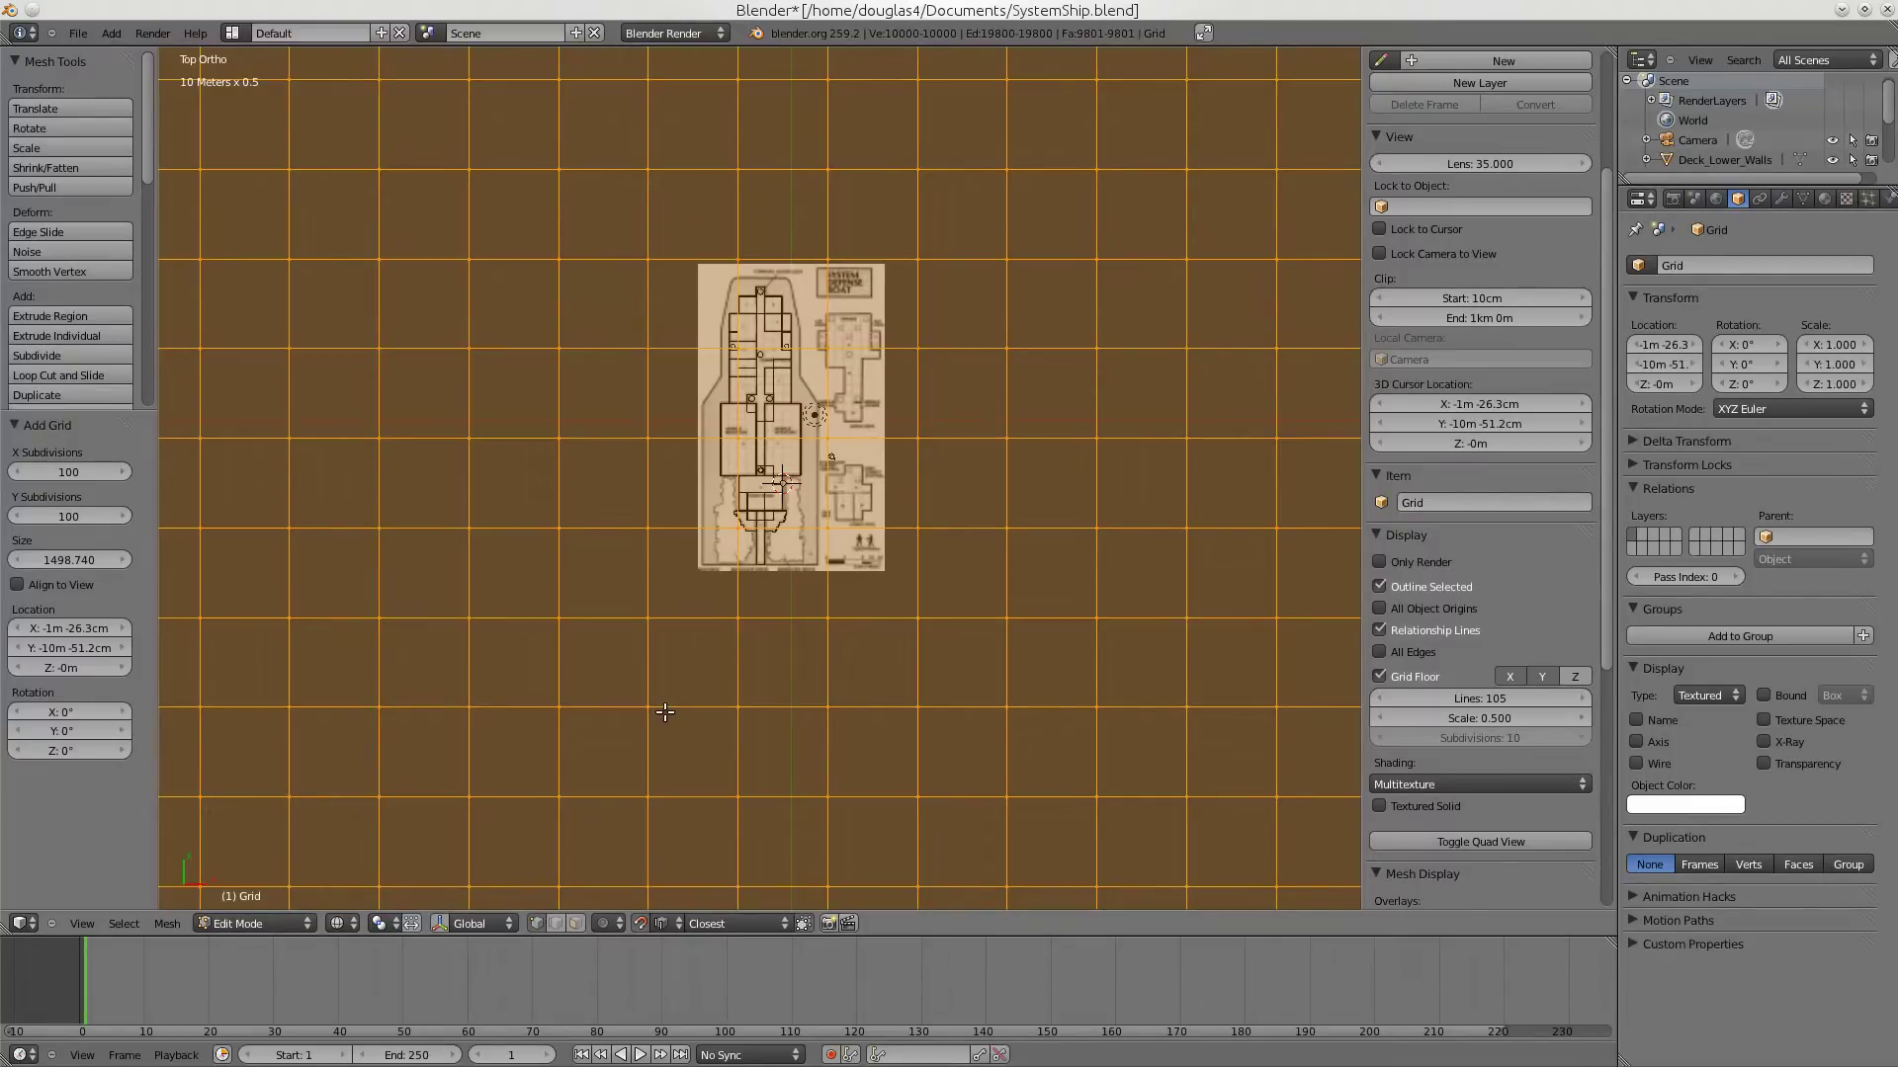
# - Set the grid Size to 15 with 20 X and 20 Y subdivisions
pyautogui.doubleClick(65, 560)
pyautogui.write('15')
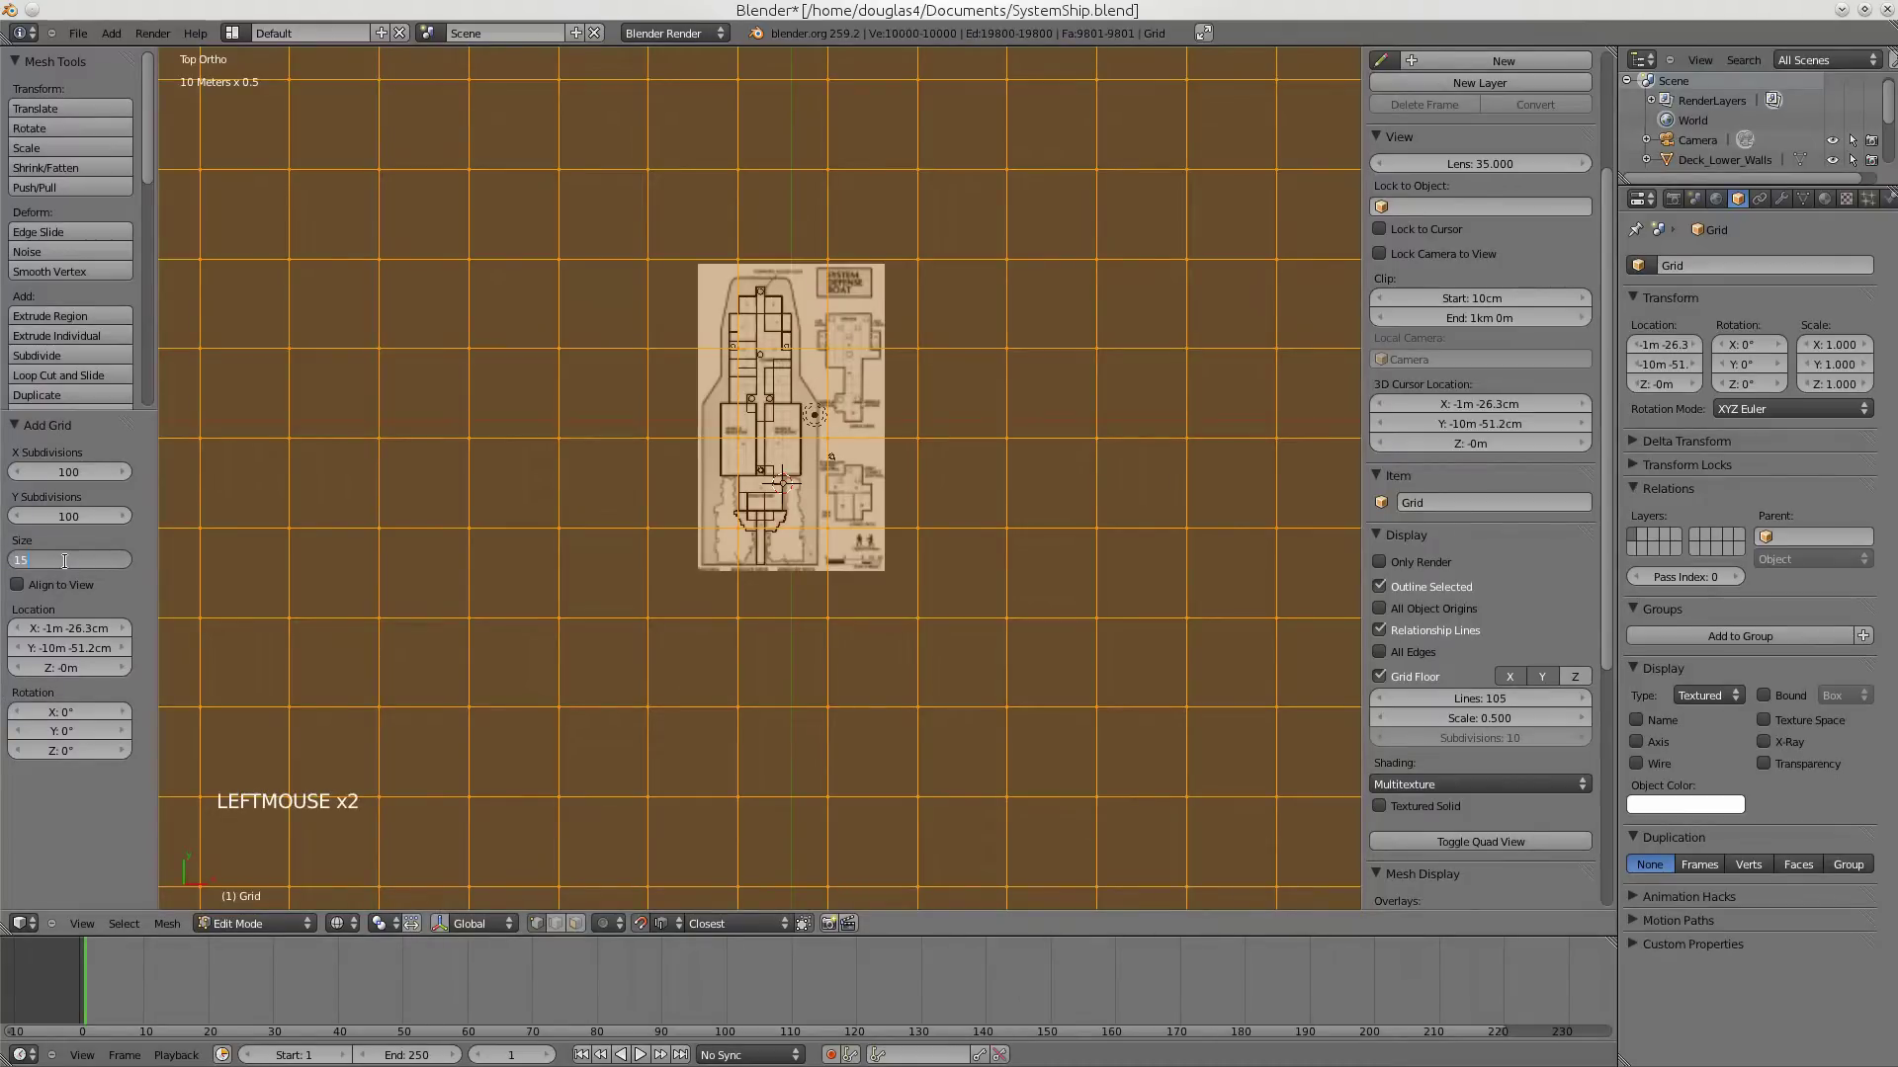
pyautogui.press('Return')
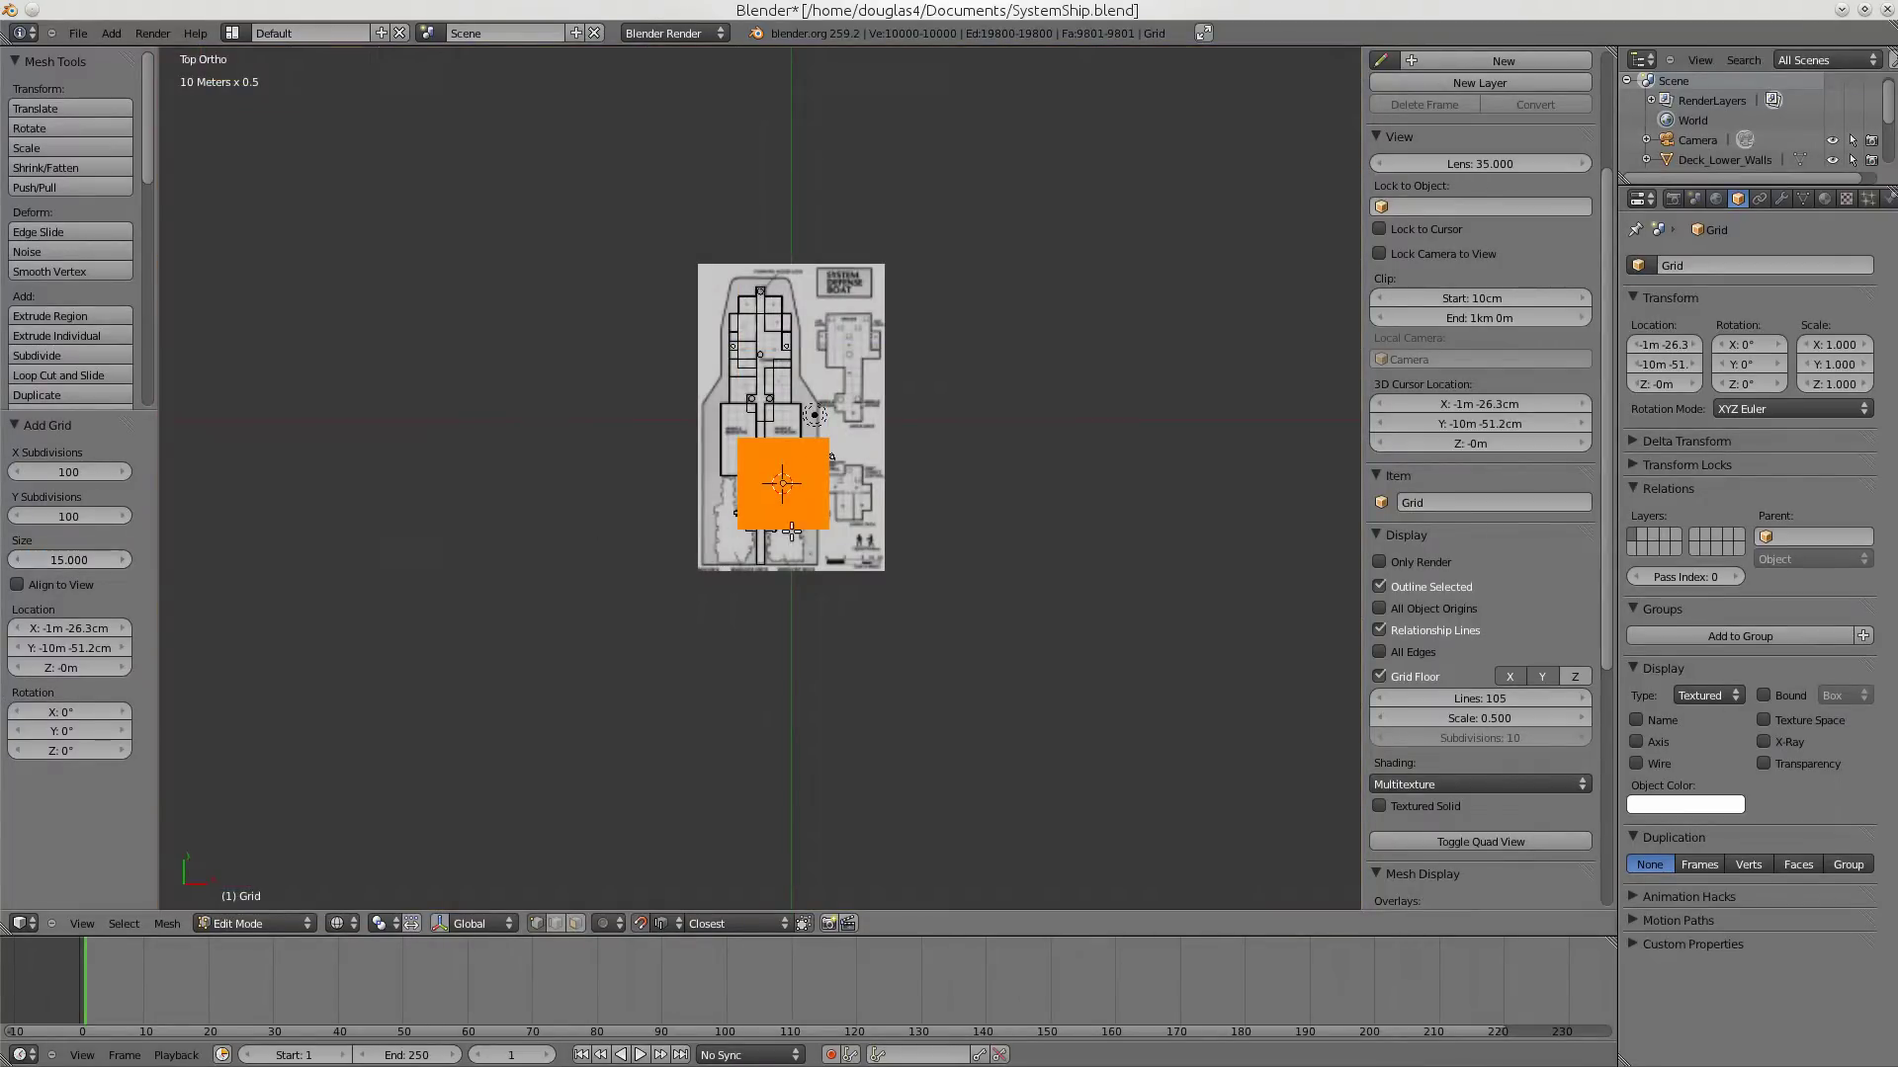
pyautogui.scroll(4, 855, 539)
pyautogui.scroll(2, 848, 542)
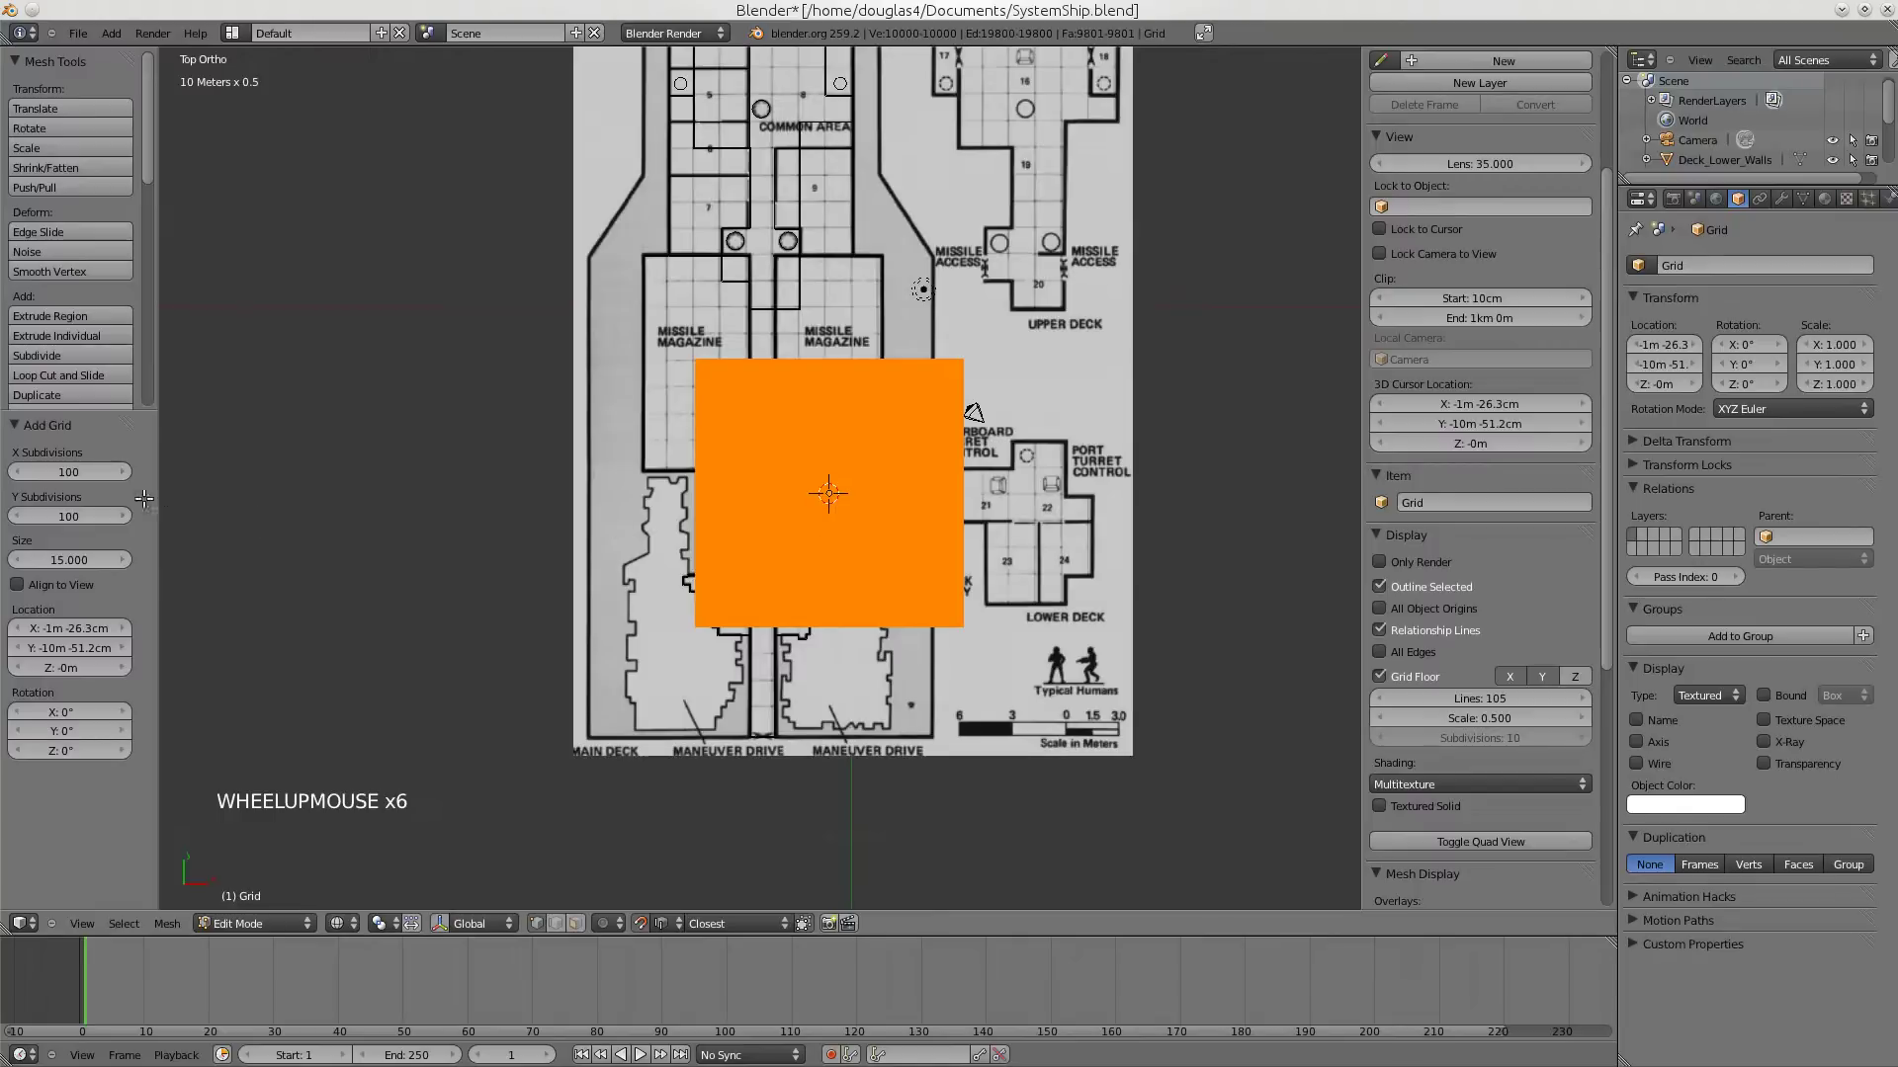
pyautogui.click(86, 517)
pyautogui.write('20')
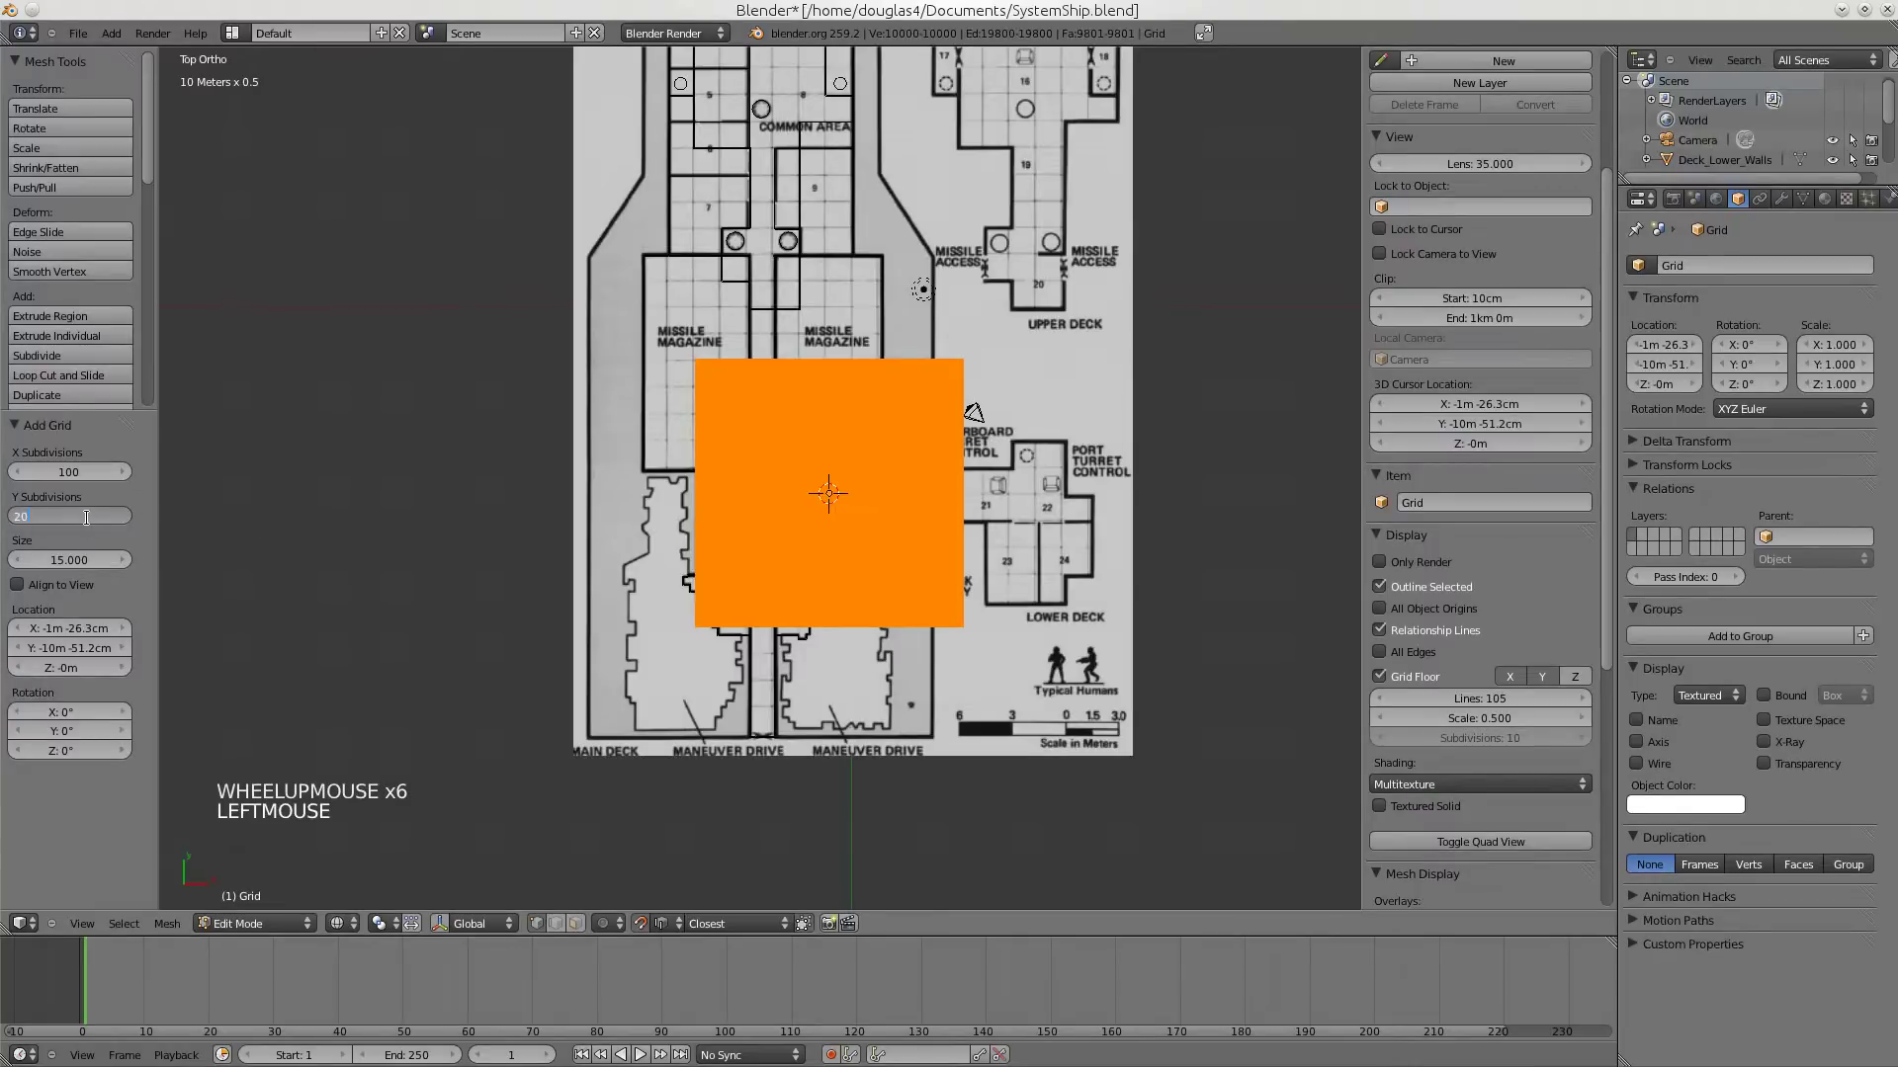
pyautogui.press('Return')
pyautogui.click(73, 463)
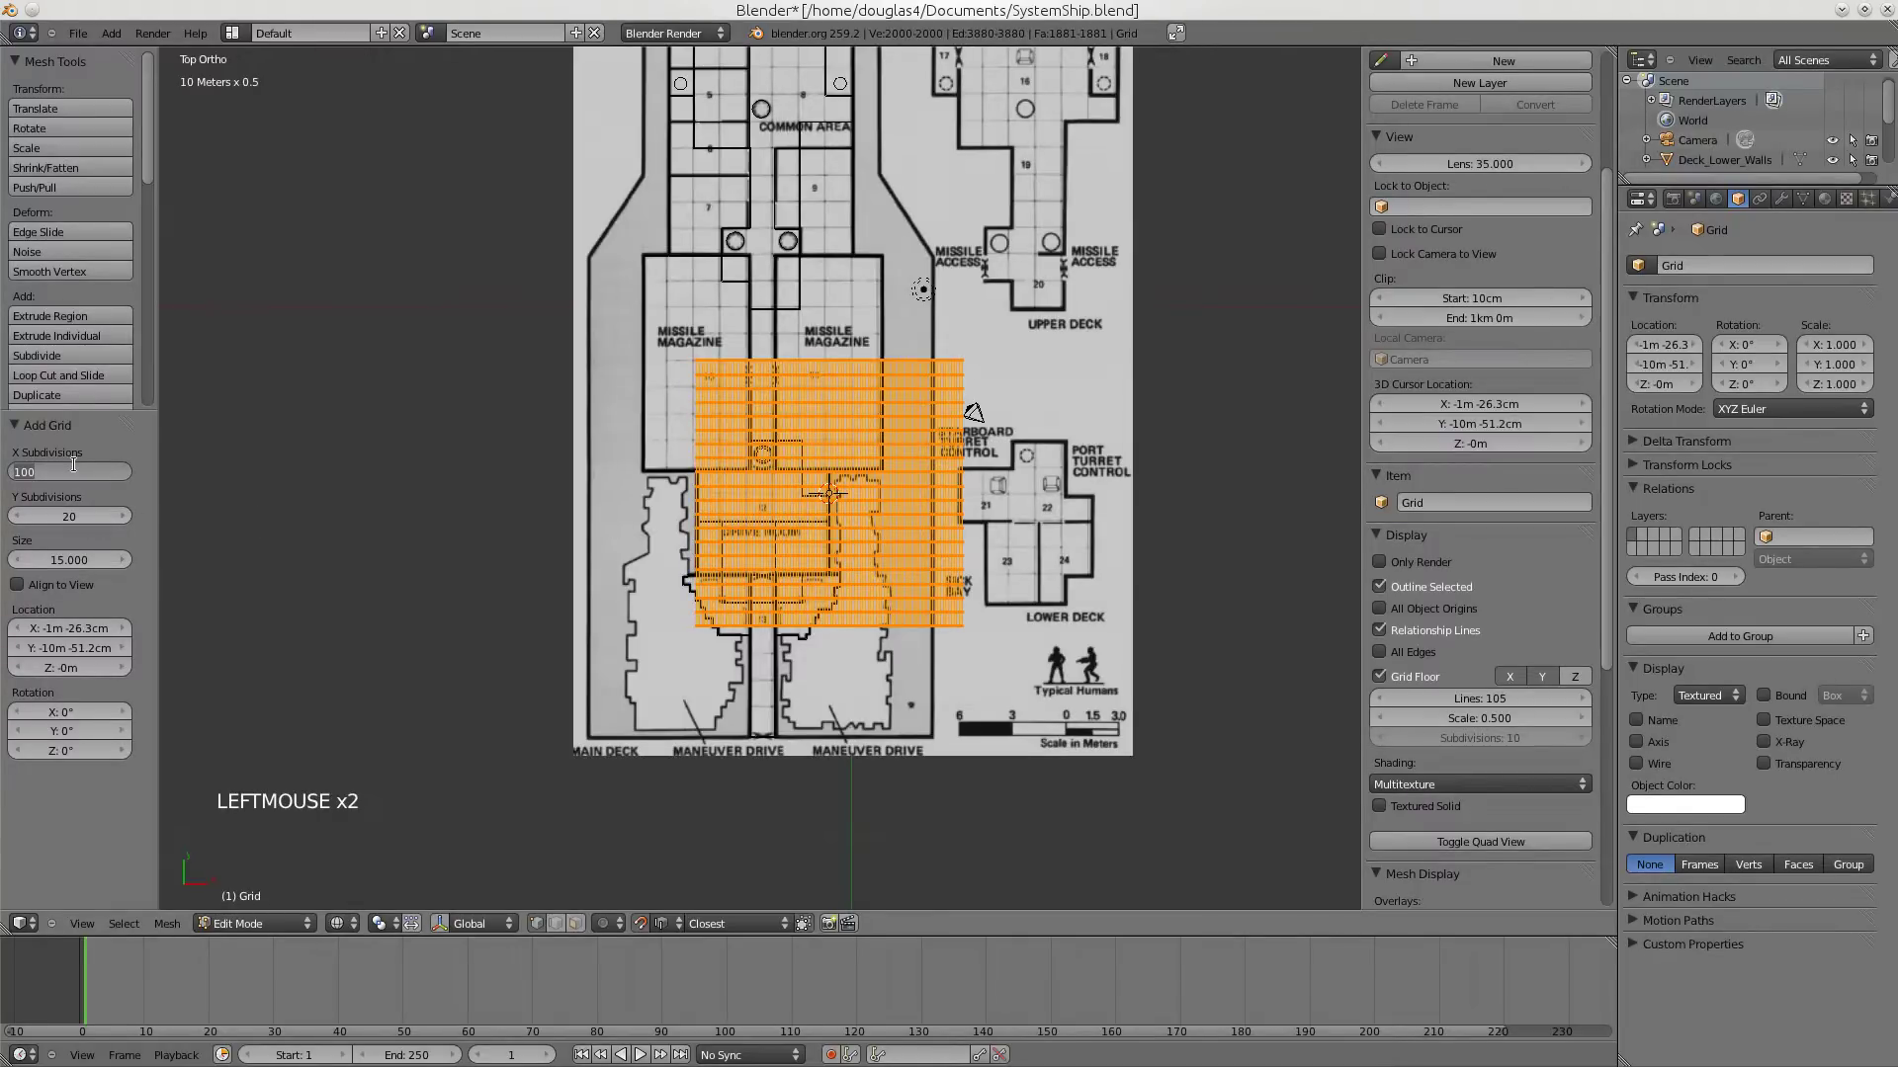
pyautogui.write('20')
pyautogui.press('Return')
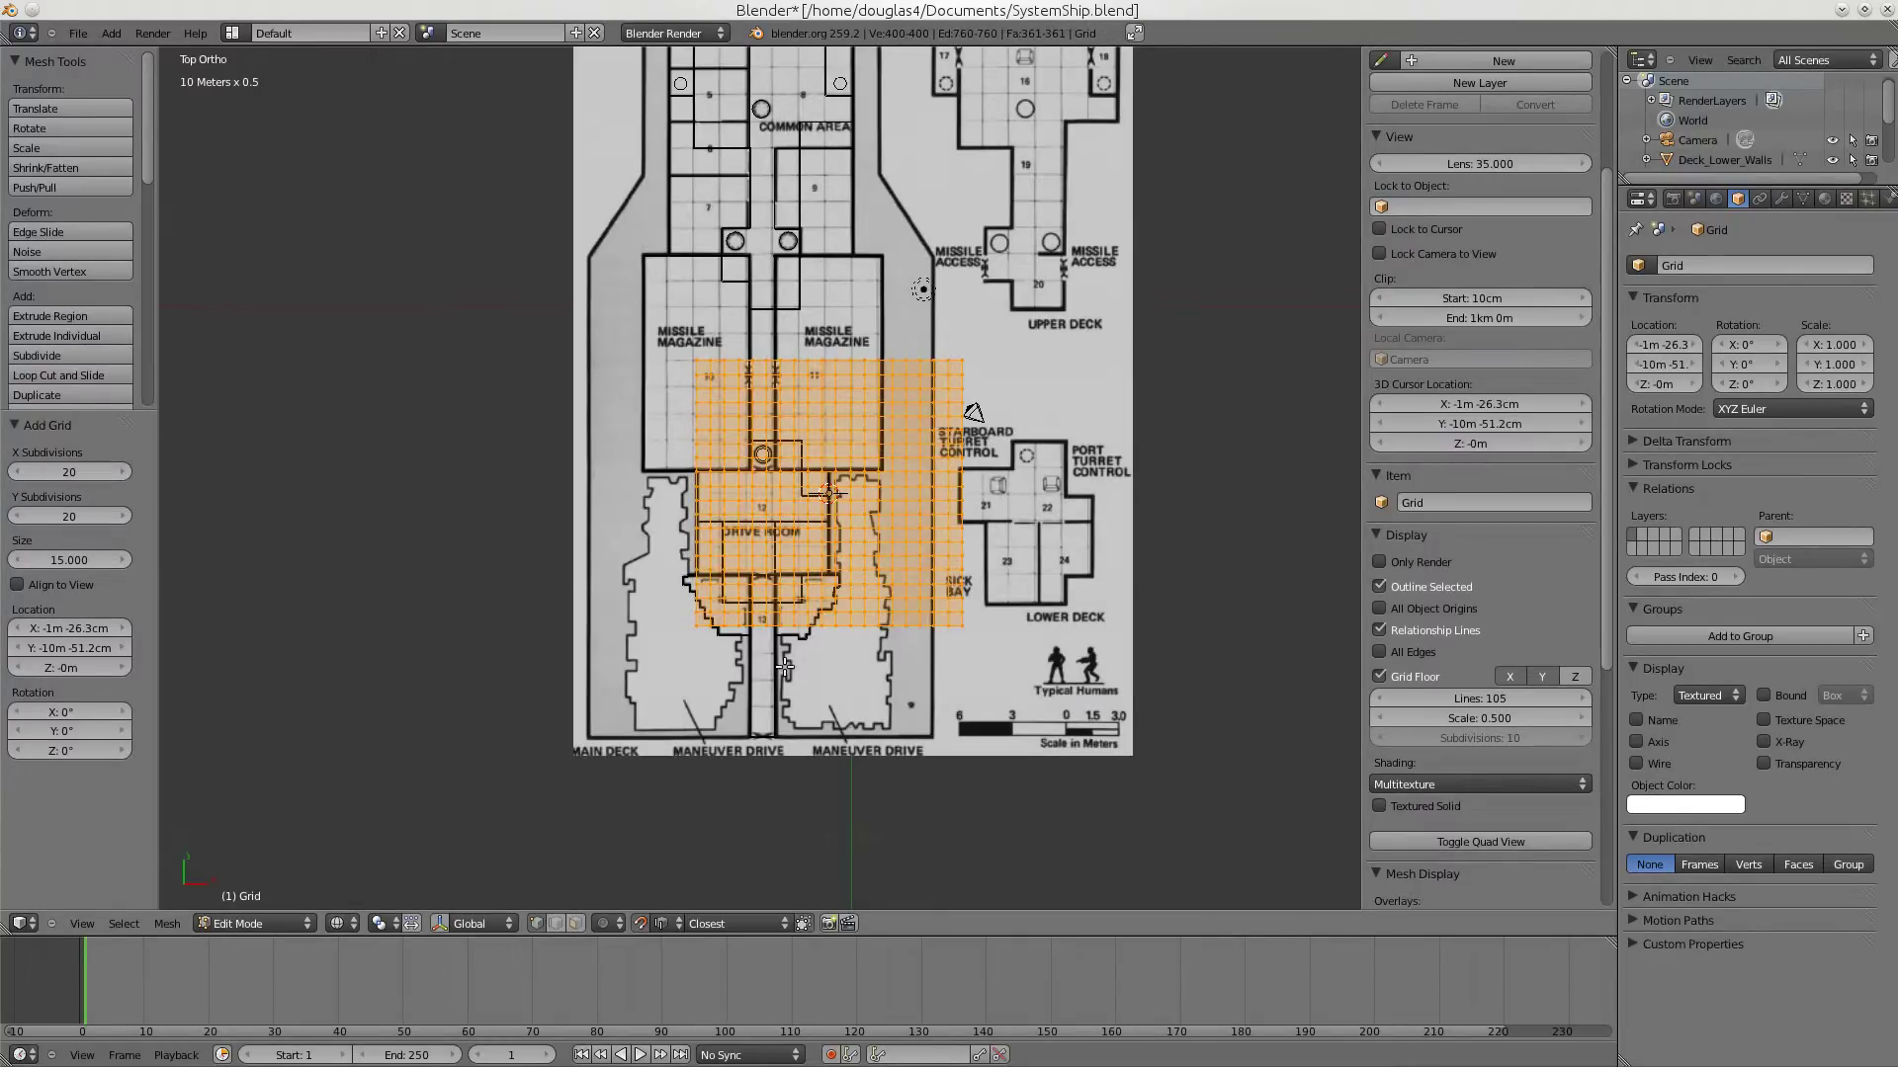
# - Enable Edge Length in Mesh Display and zoom in to read the 78cm edge labels
pyautogui.scroll(3, 791, 667)
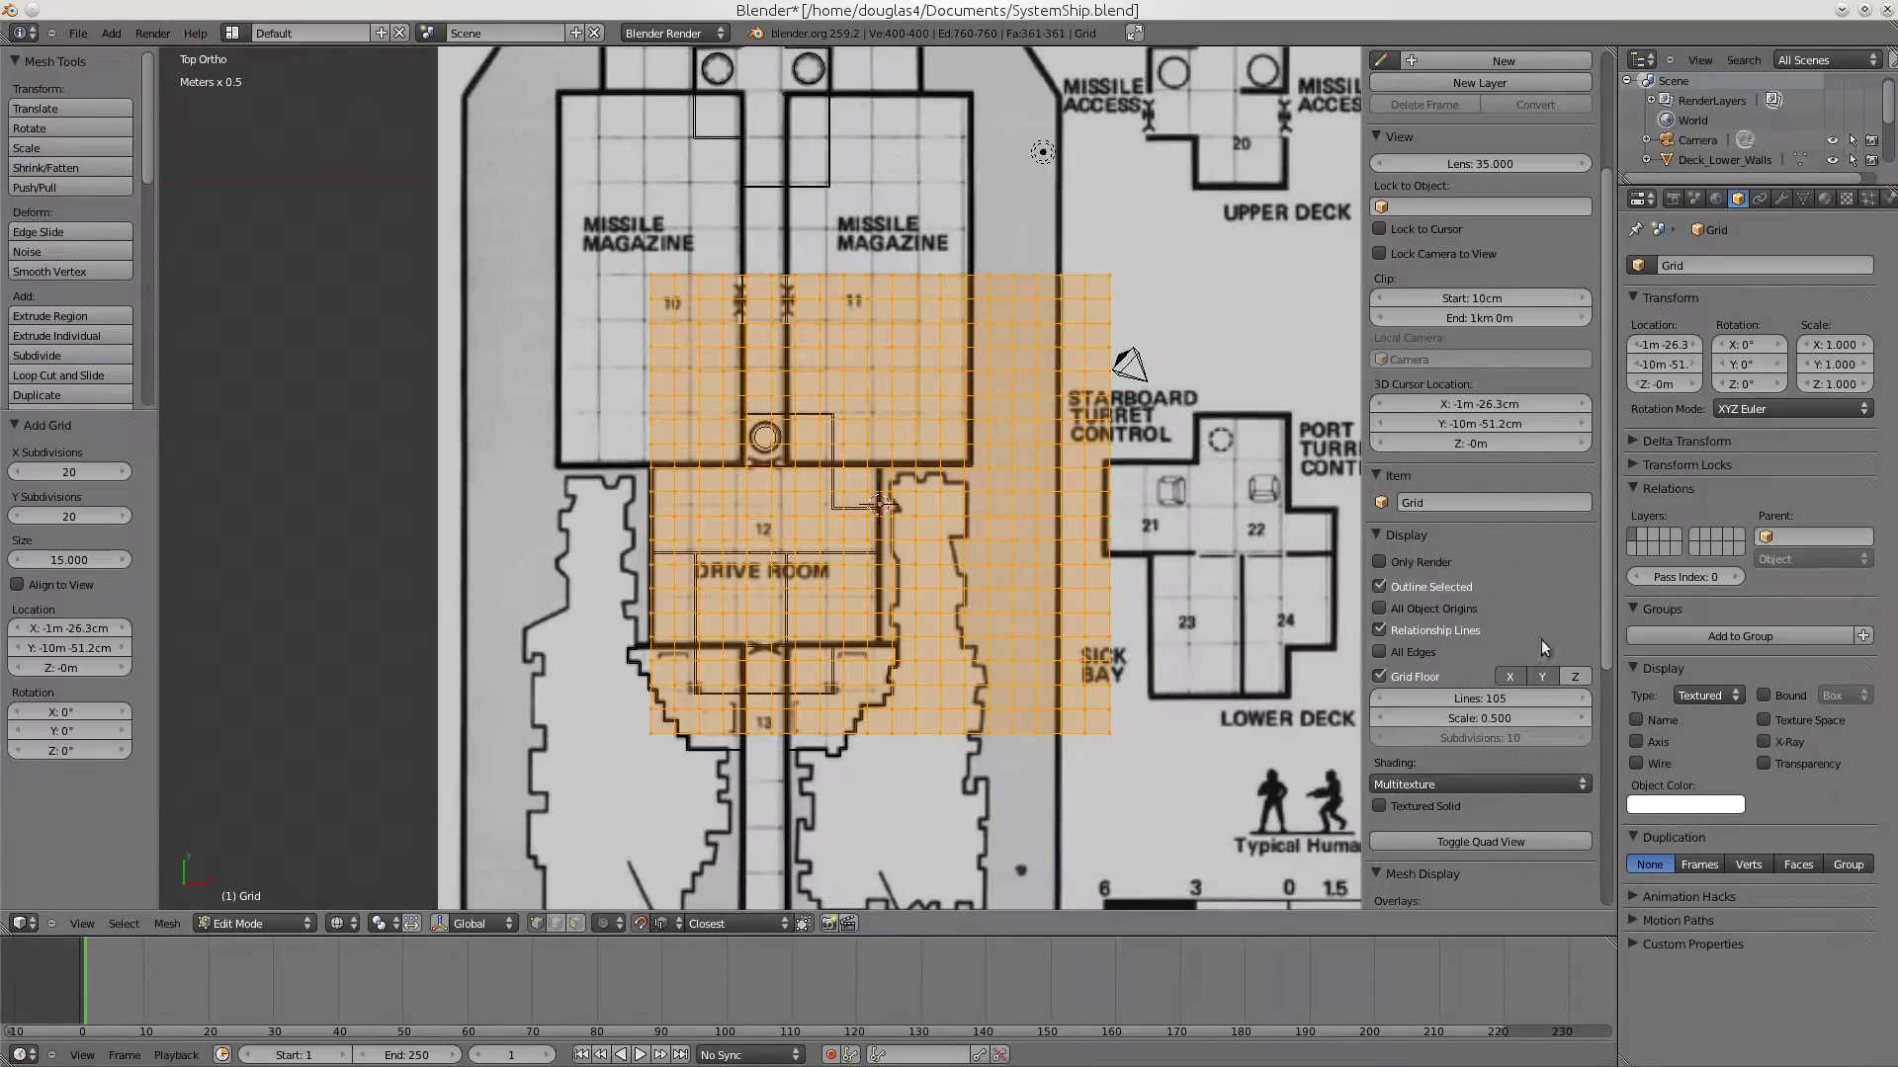
pyautogui.scroll(-10, 1542, 587)
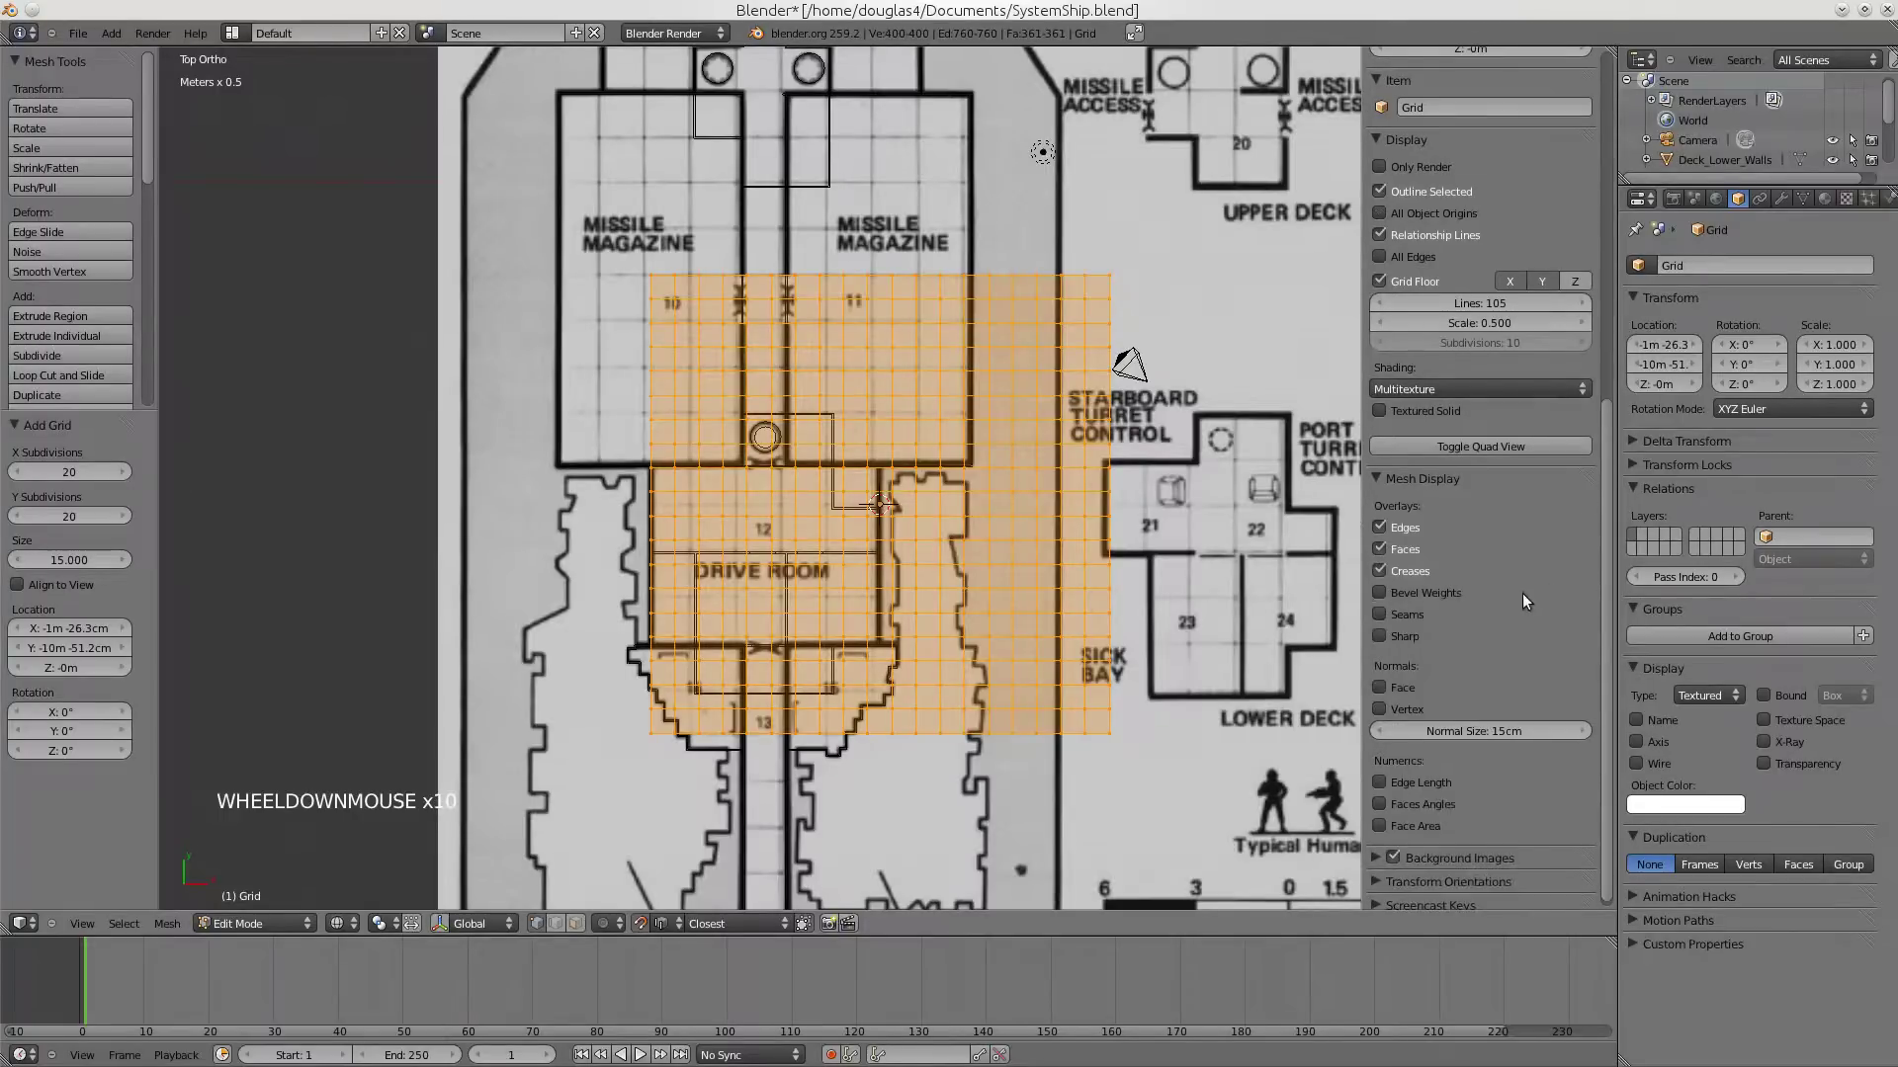
pyautogui.click(1380, 781)
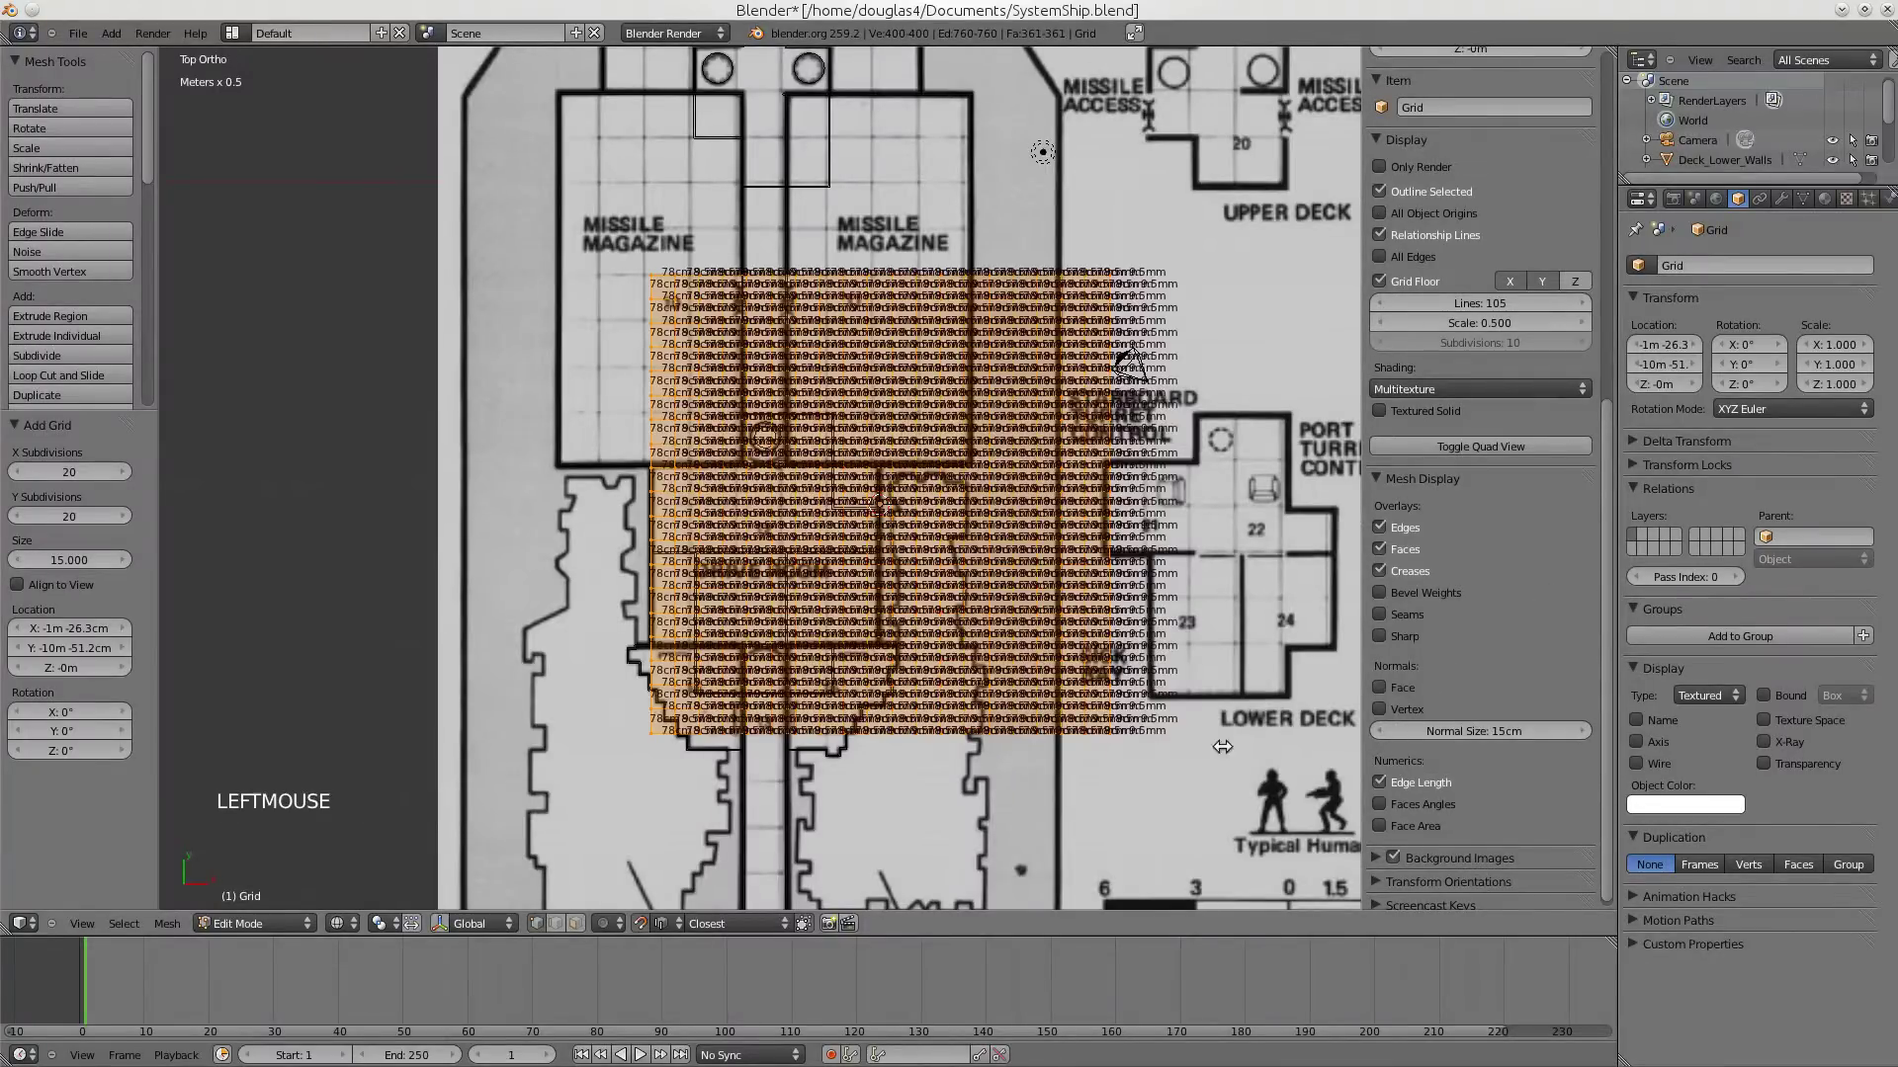
pyautogui.scroll(5, 1001, 566)
pyautogui.scroll(7, 1001, 565)
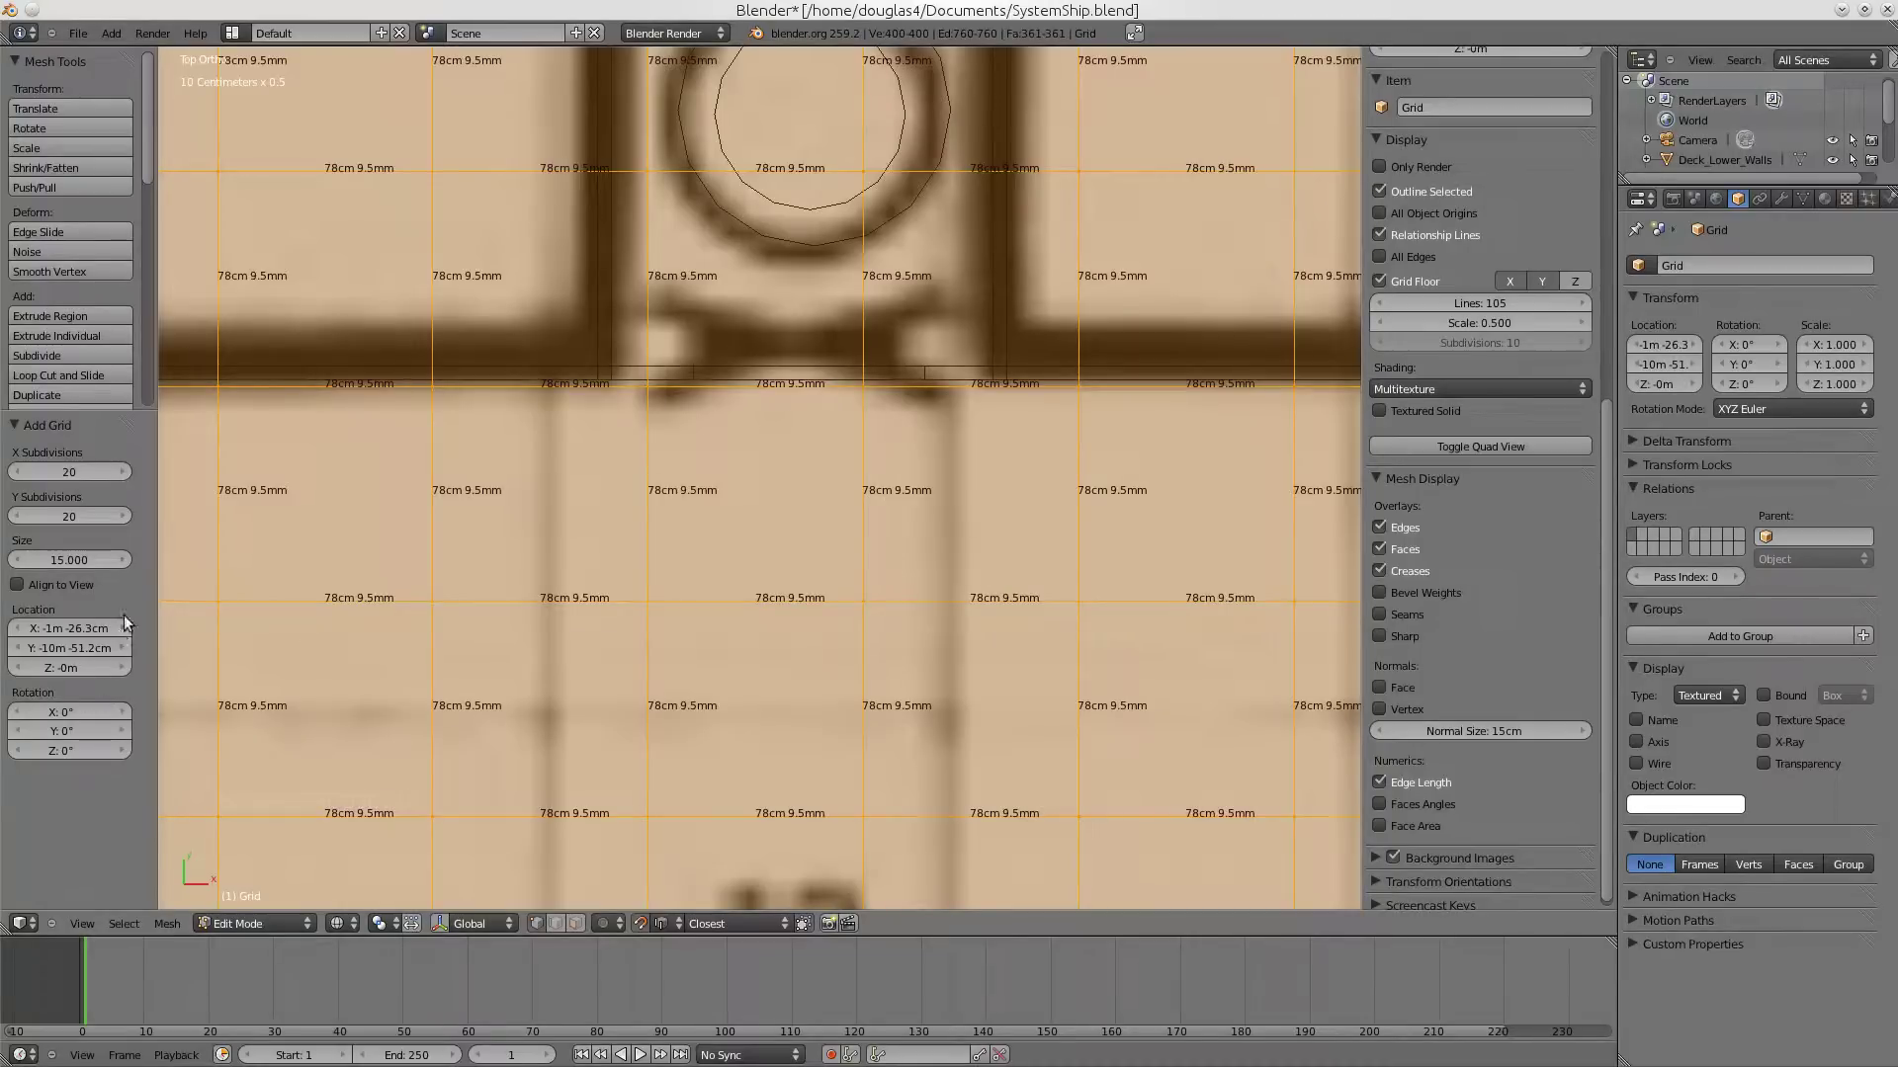
# - Set the grid Size to 20, then fine-tune it to 19.950 so edges read 1m 5cm
pyautogui.click(63, 561)
pyautogui.write('20')
pyautogui.press('Return')
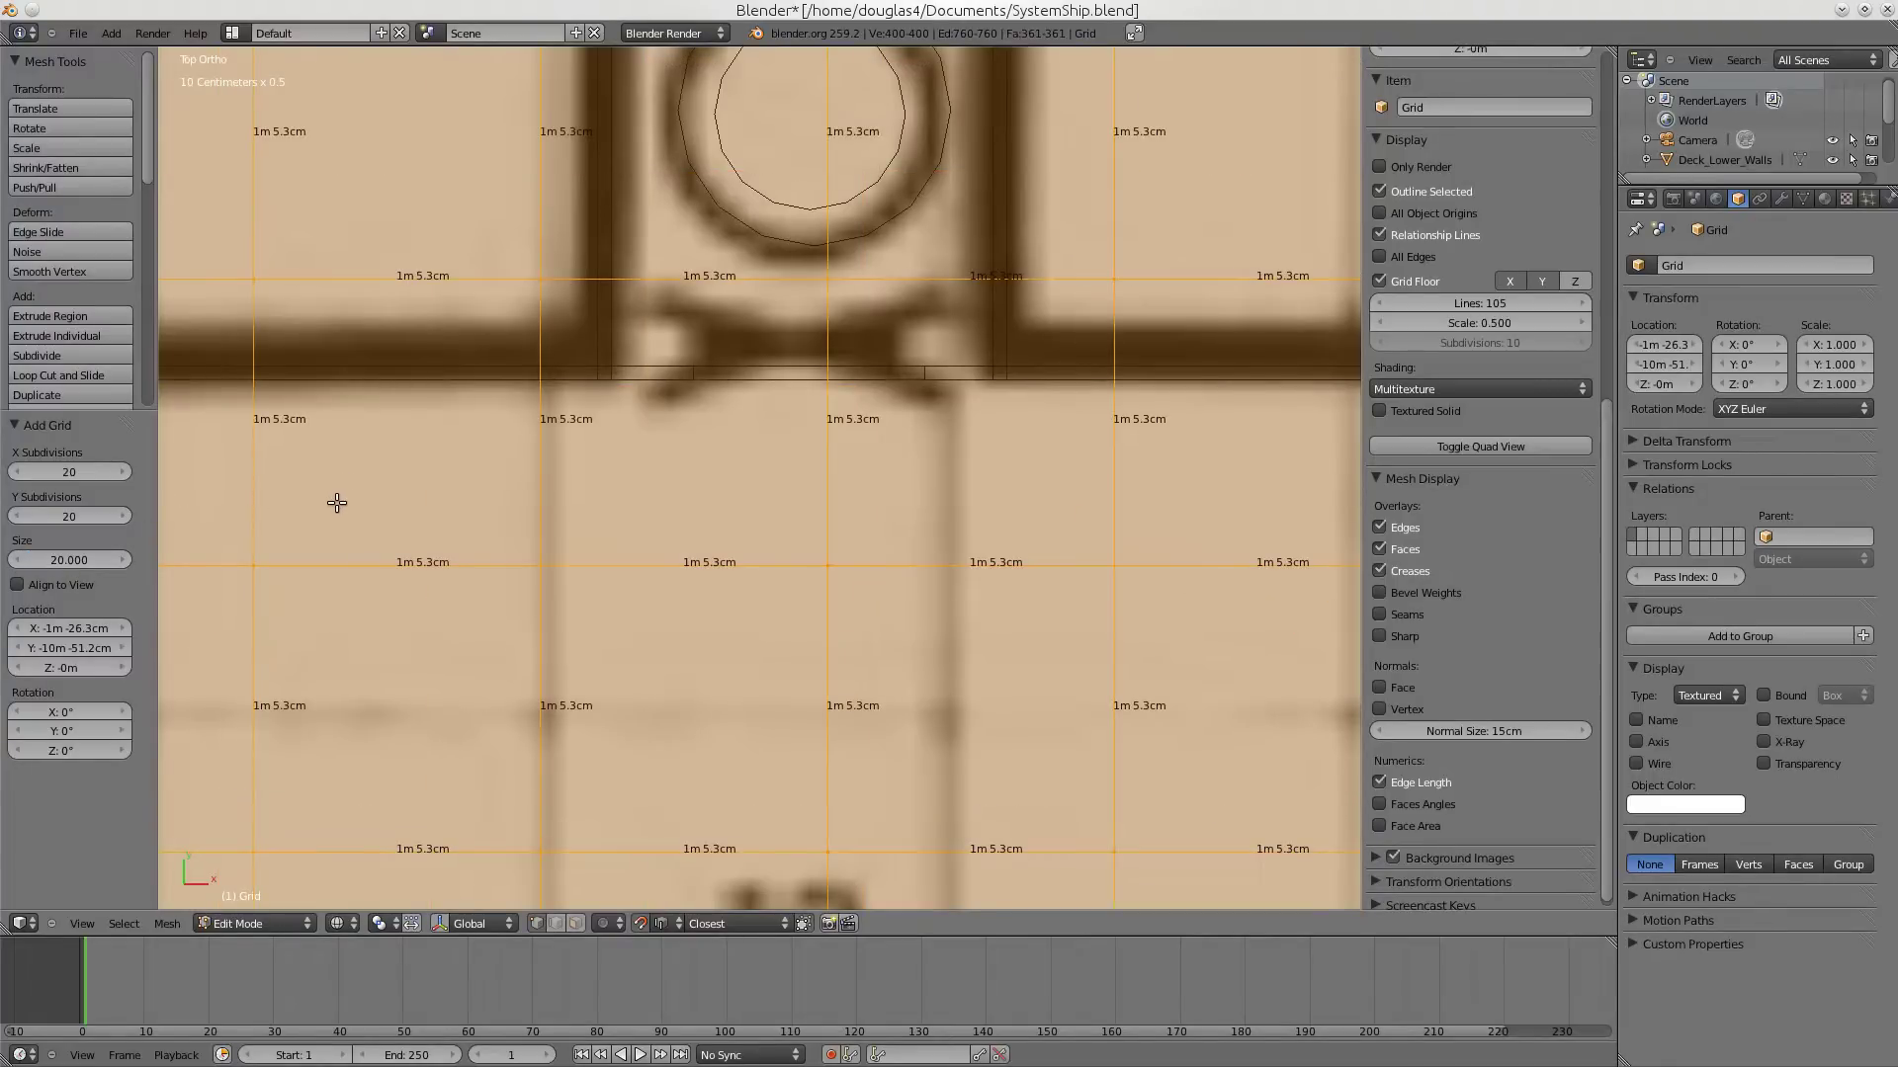
pyautogui.click(18, 560)
pyautogui.click(19, 561)
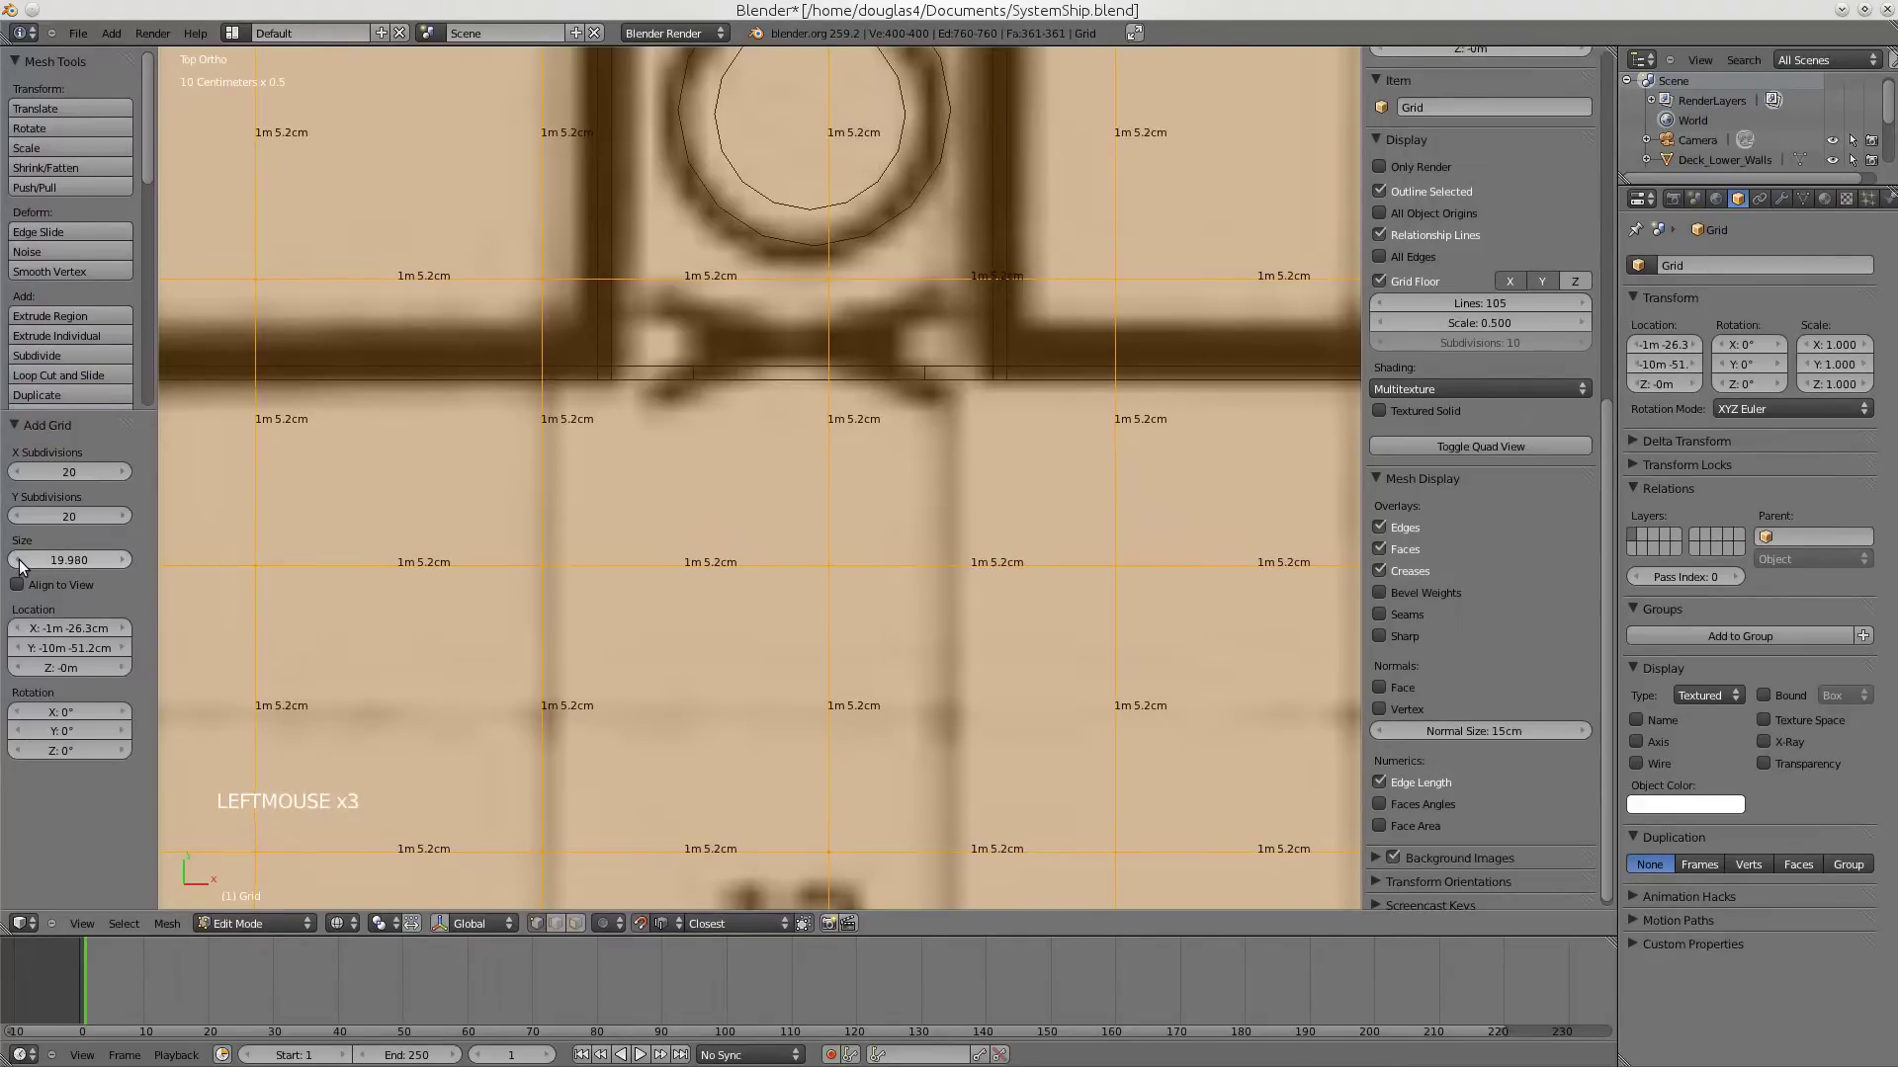
pyautogui.click(18, 560)
pyautogui.click(19, 560)
pyautogui.click(19, 560)
pyautogui.click(18, 560)
pyautogui.click(18, 560)
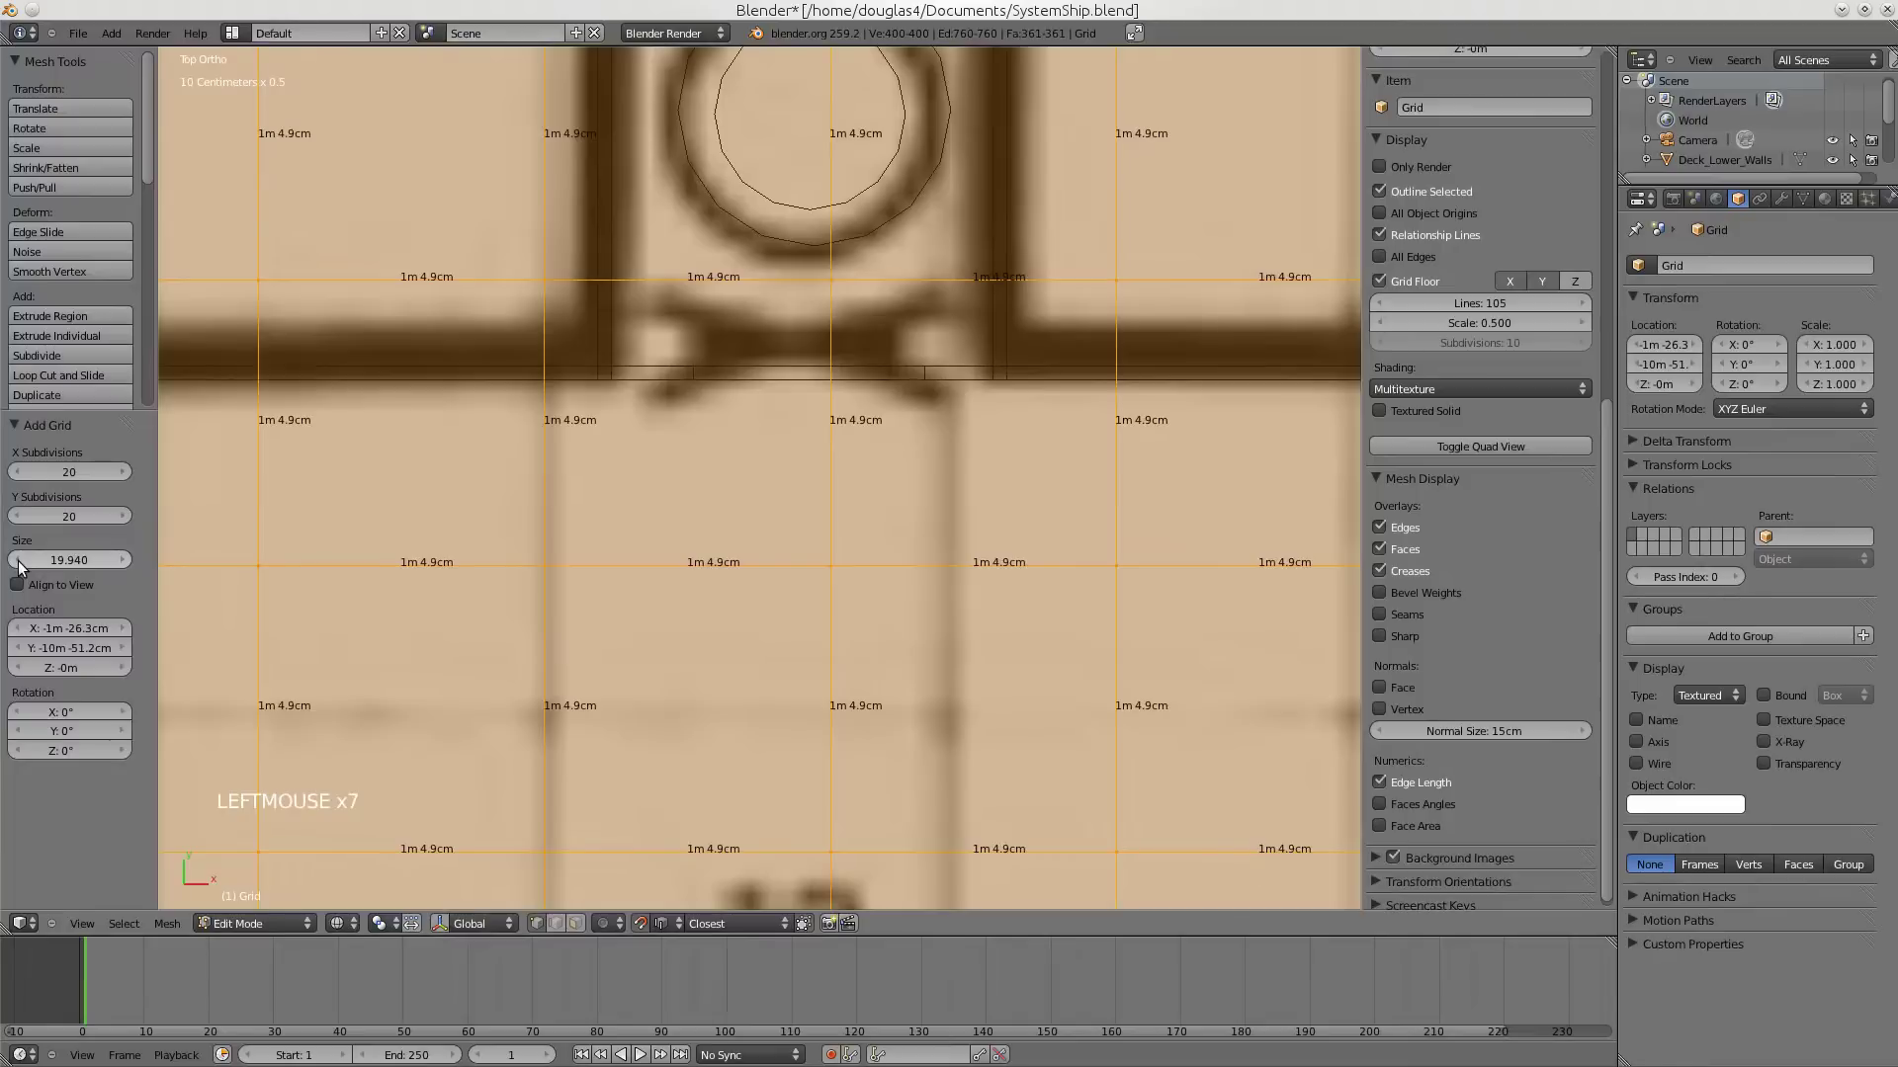
pyautogui.click(126, 560)
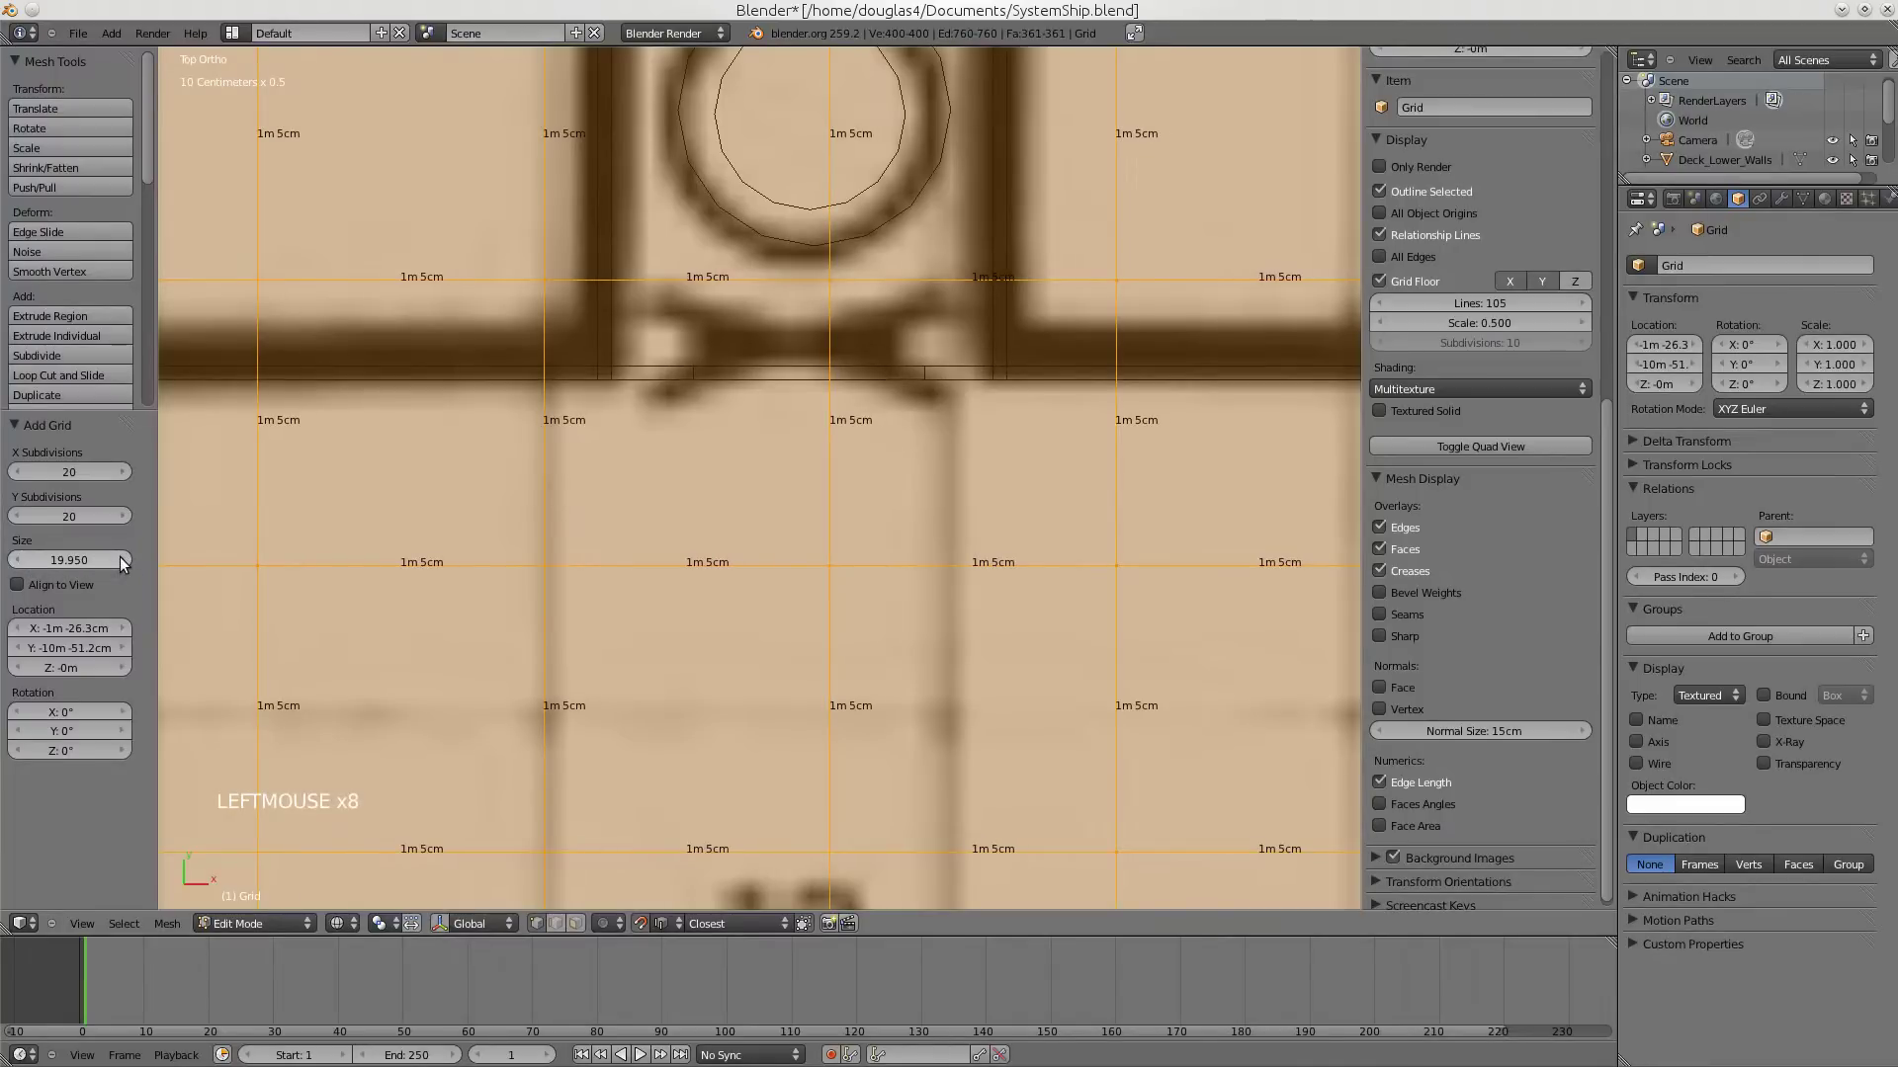
pyautogui.scroll(-7, 916, 451)
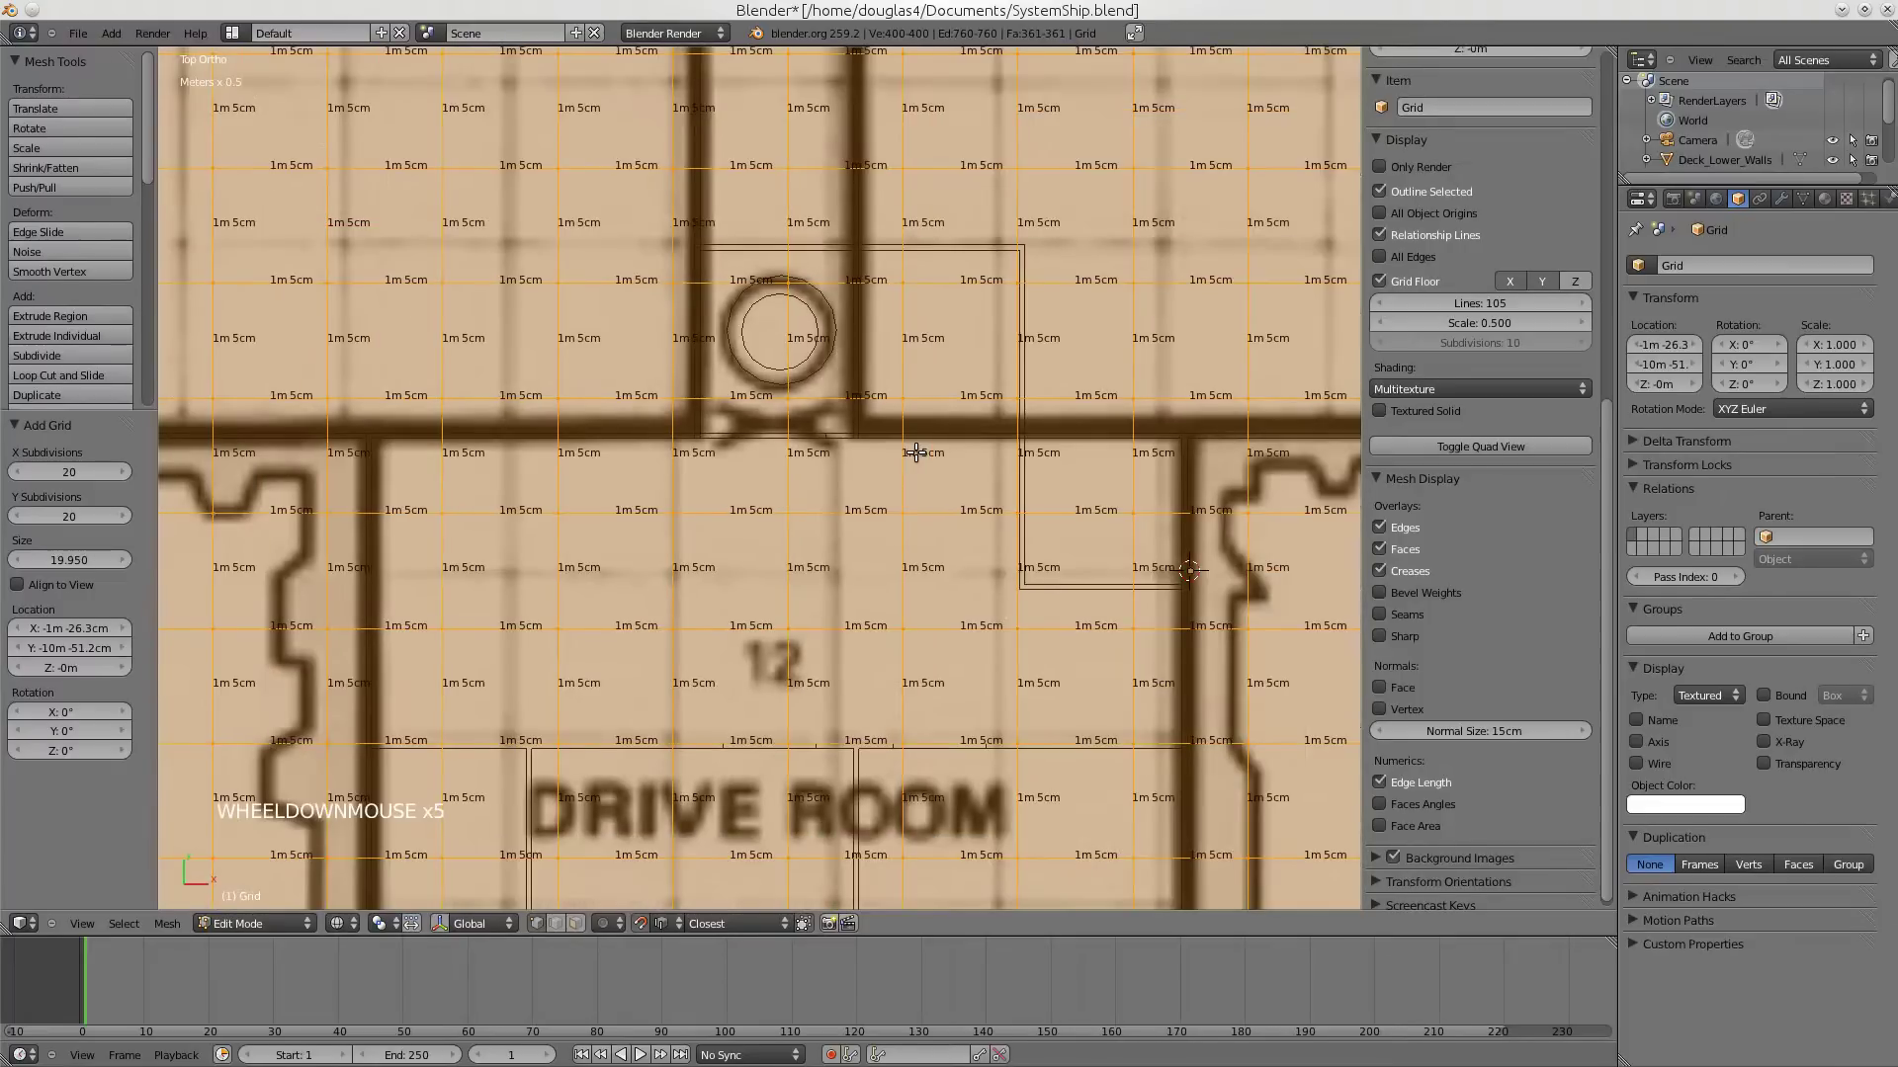
pyautogui.scroll(-5, 916, 451)
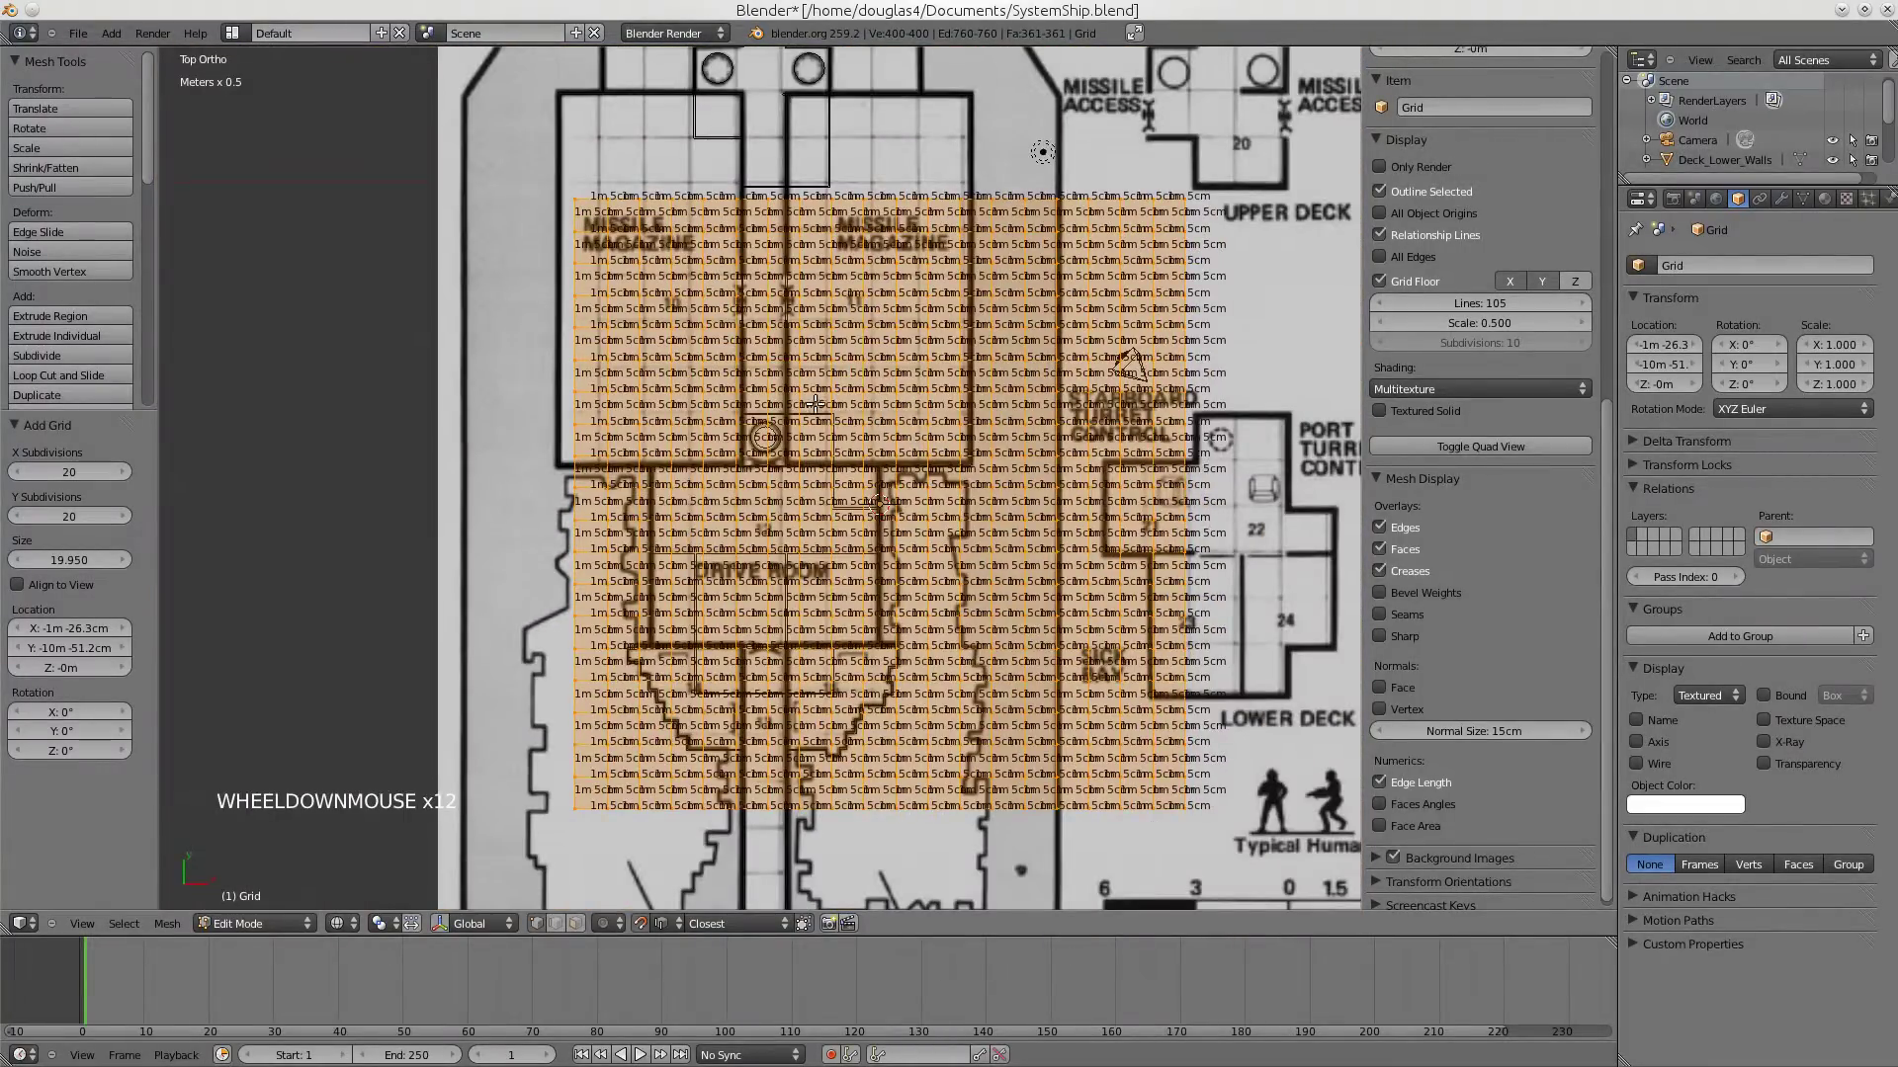
pyautogui.scroll(3, 910, 447)
pyautogui.keyDown('shift'); pyautogui.moveTo(673, 321); pyautogui.dragTo(795, 583, button='middle'); pyautogui.keyUp('shift')
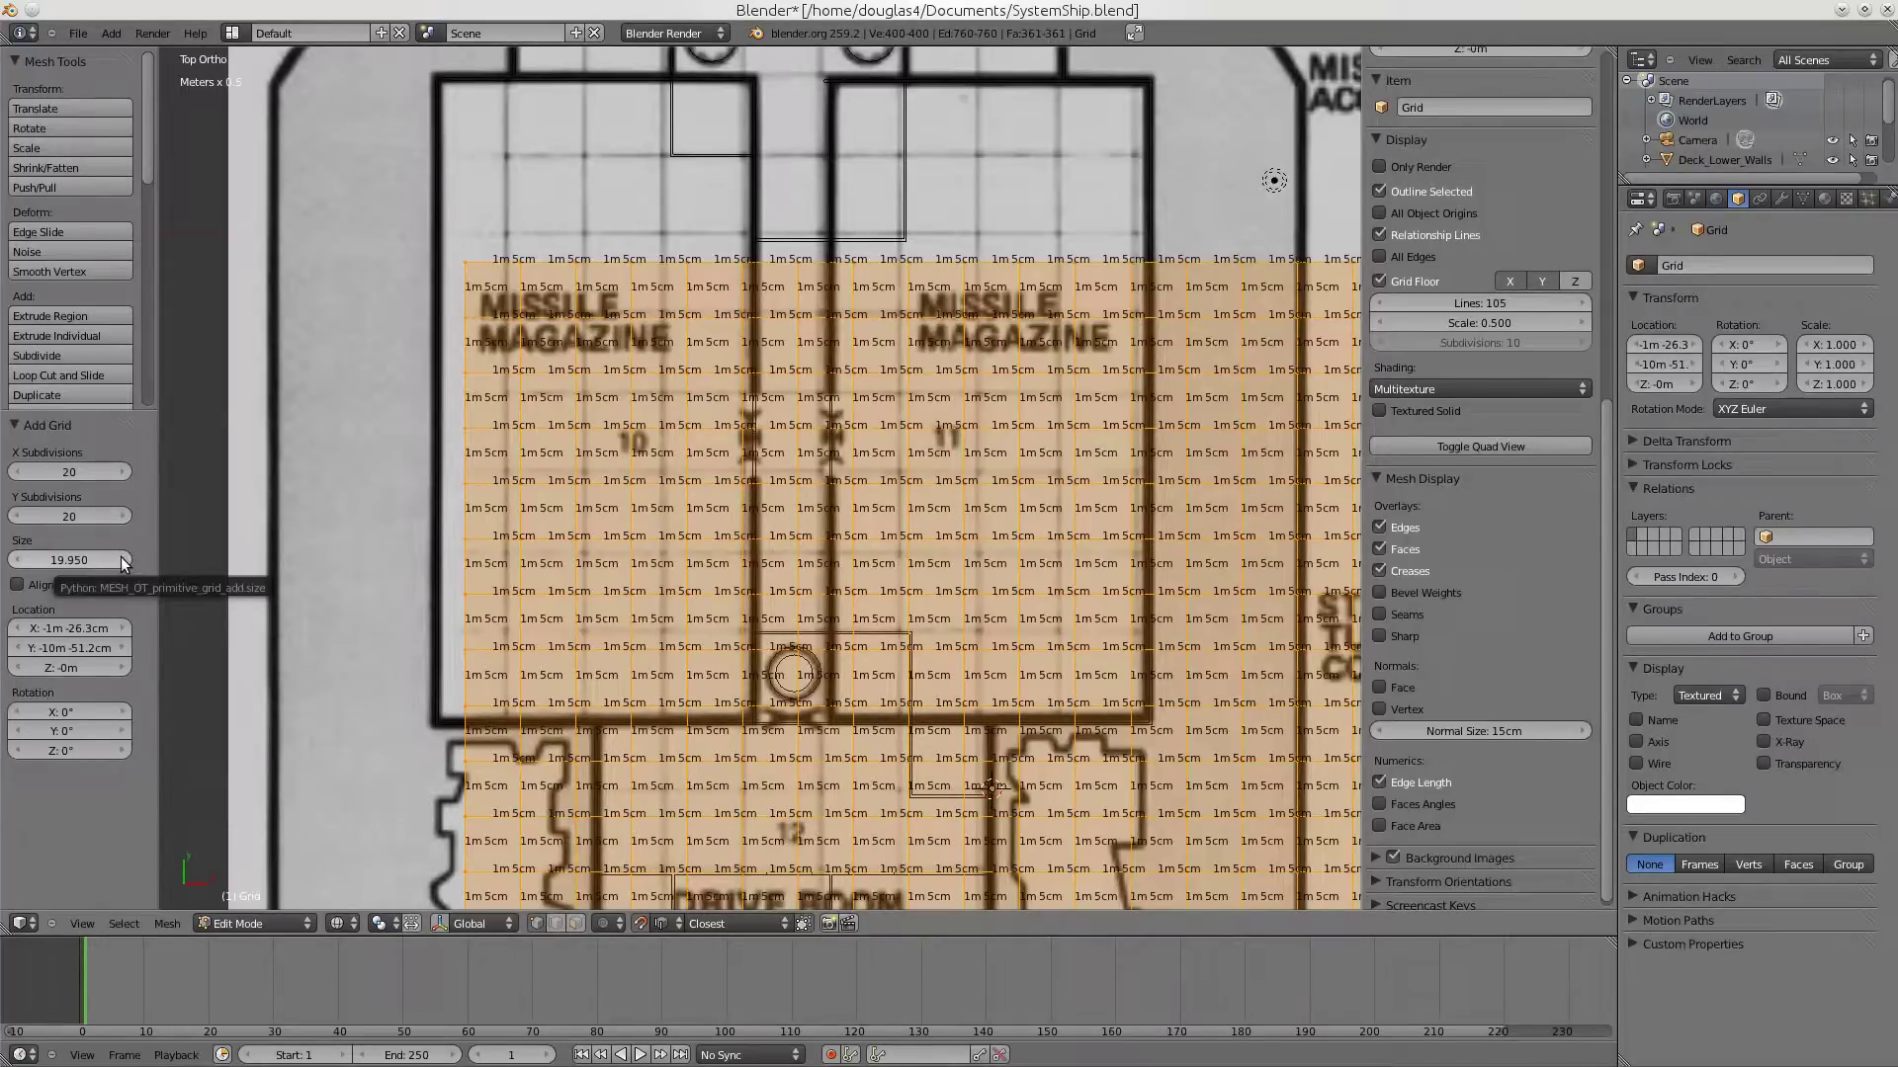
# - Raise the grid Size, trying 25 and then 30
pyautogui.click(121, 560)
pyautogui.click(122, 559)
pyautogui.click(122, 560)
pyautogui.click(122, 559)
pyautogui.click(121, 559)
pyautogui.click(122, 559)
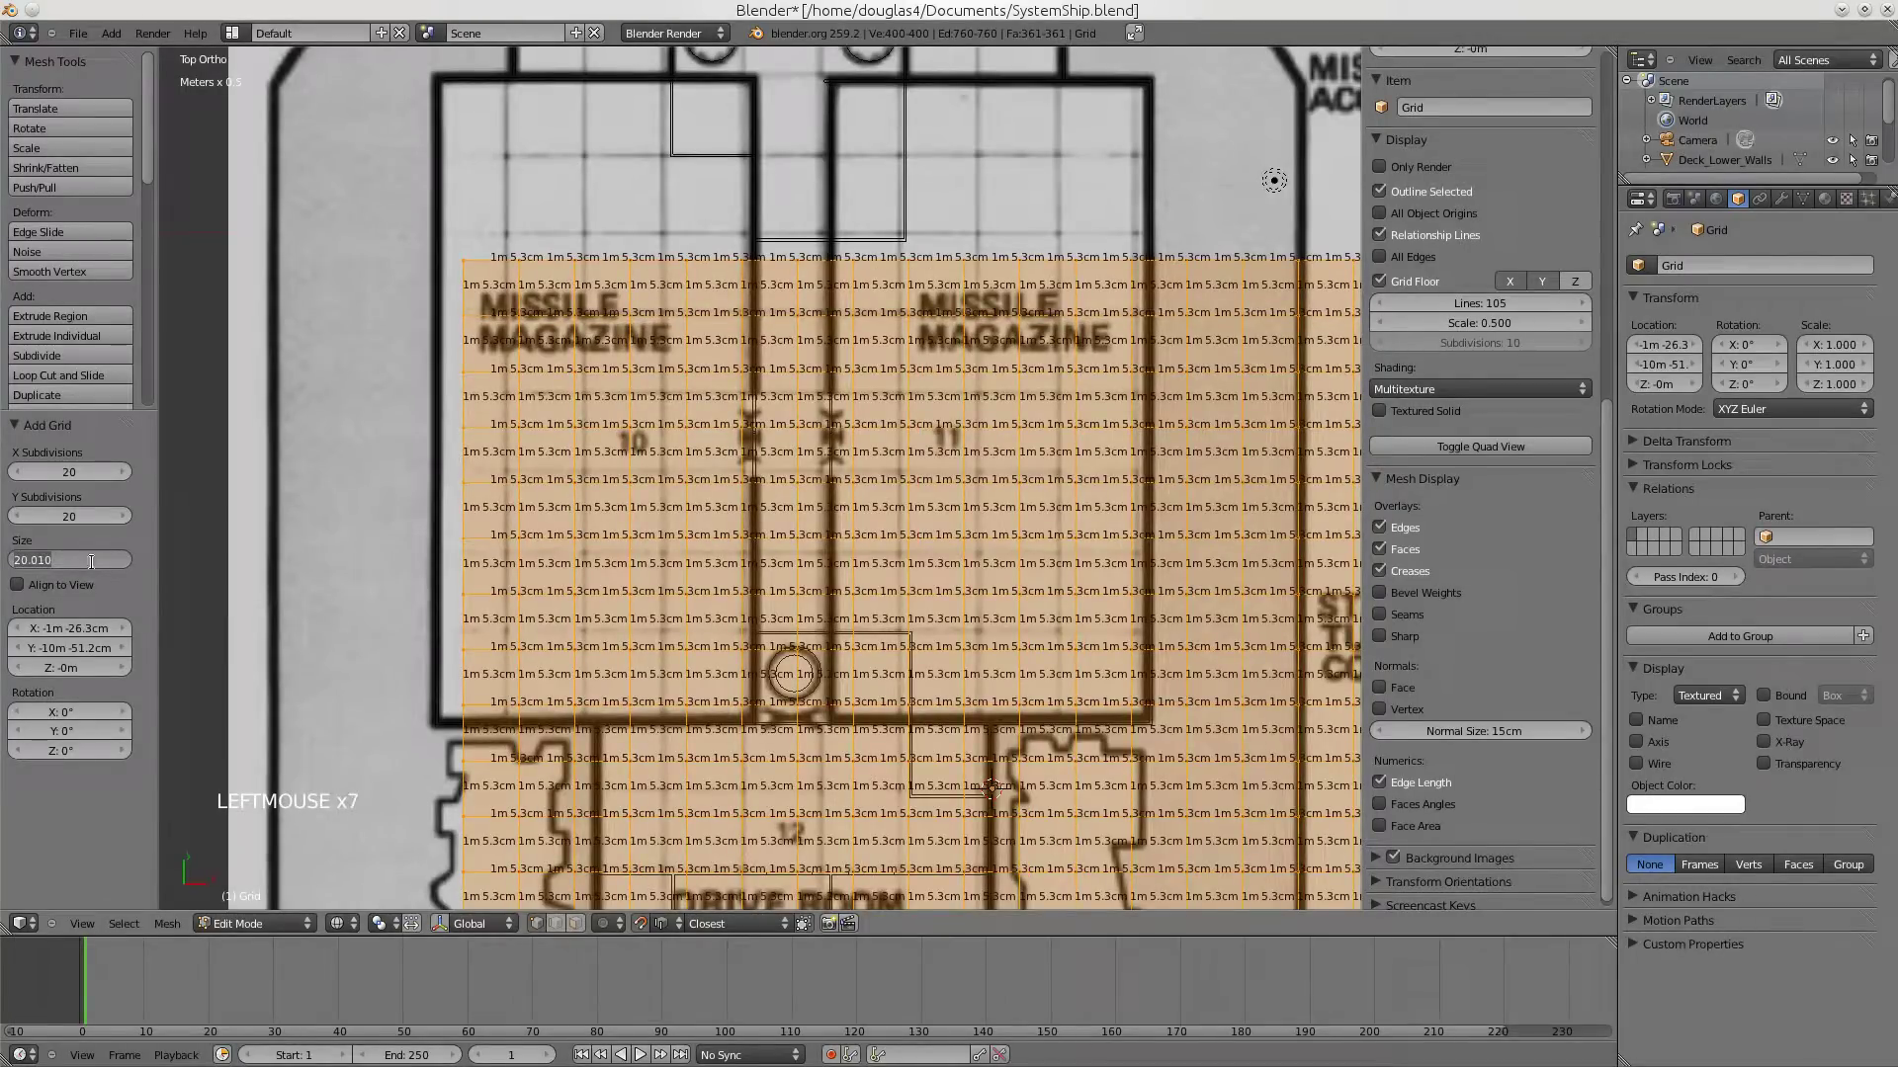
pyautogui.write('25')
pyautogui.press('Return')
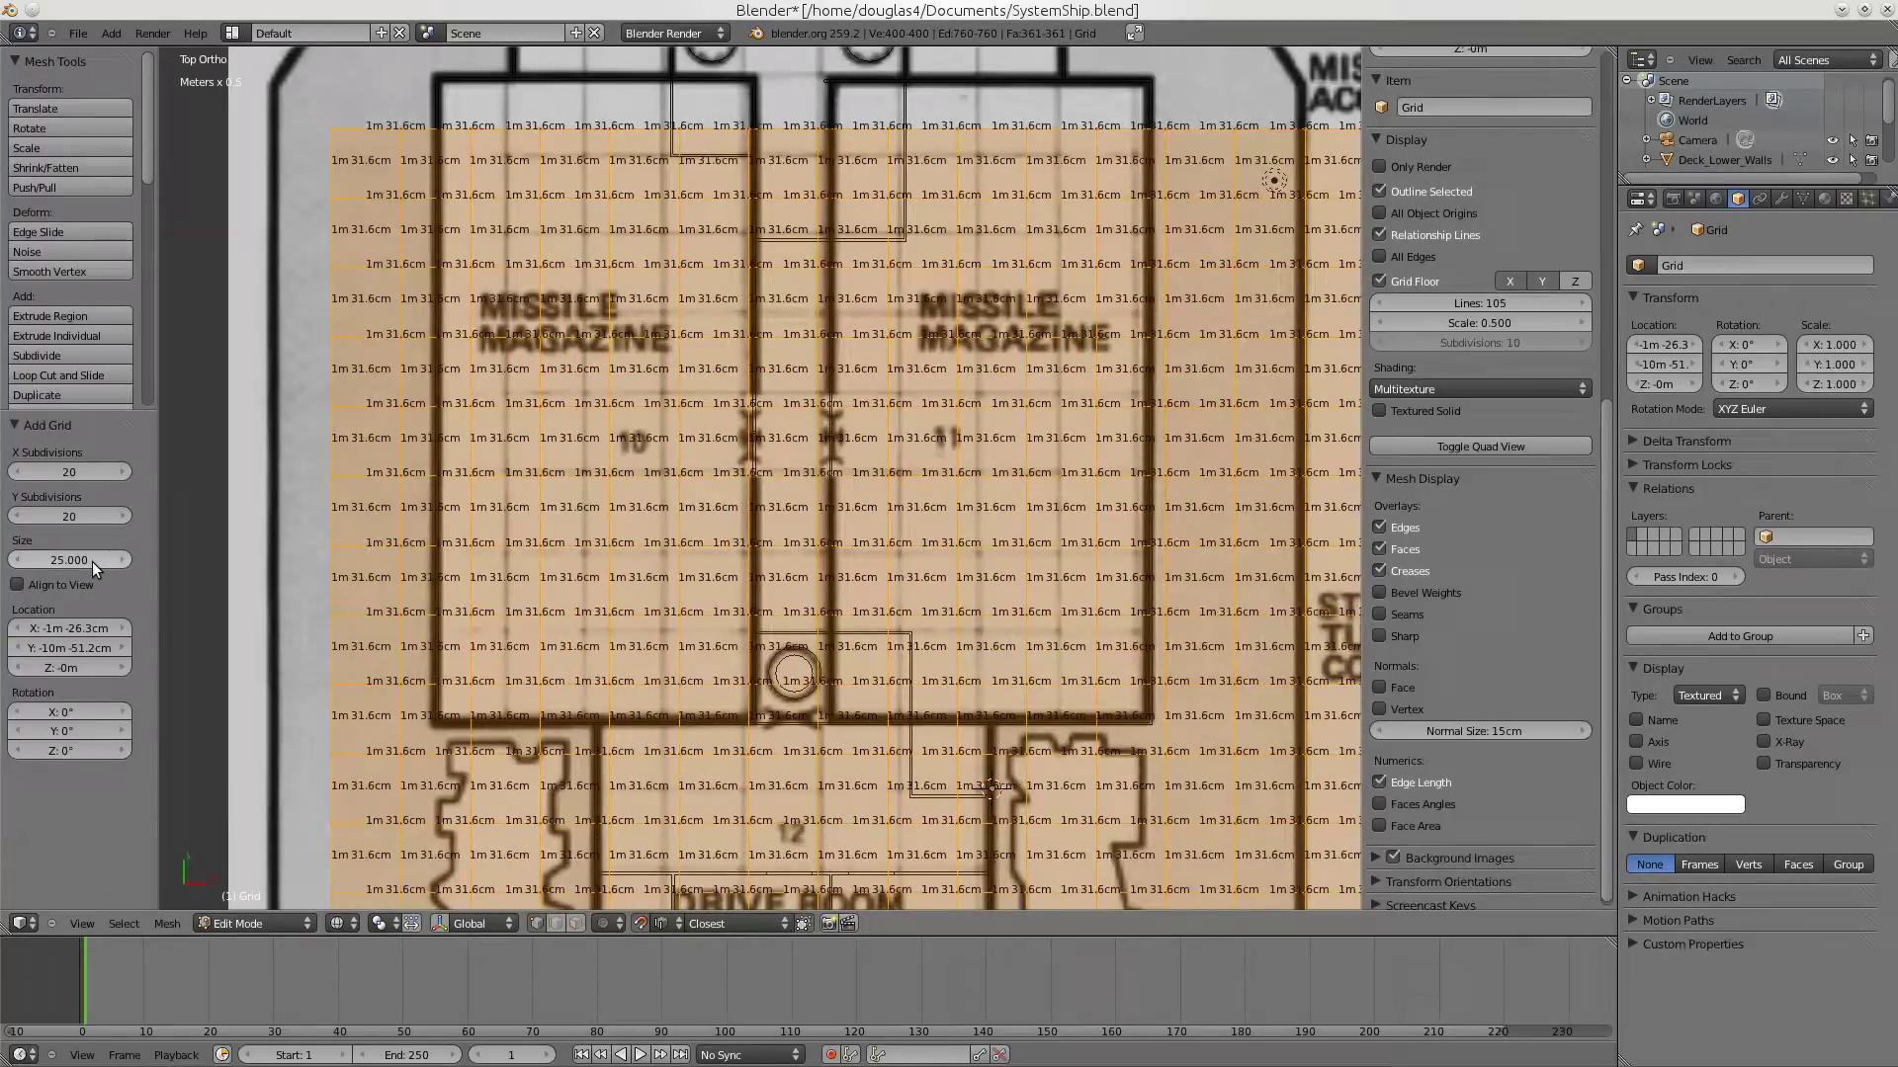
pyautogui.click(92, 561)
pyautogui.write('3')
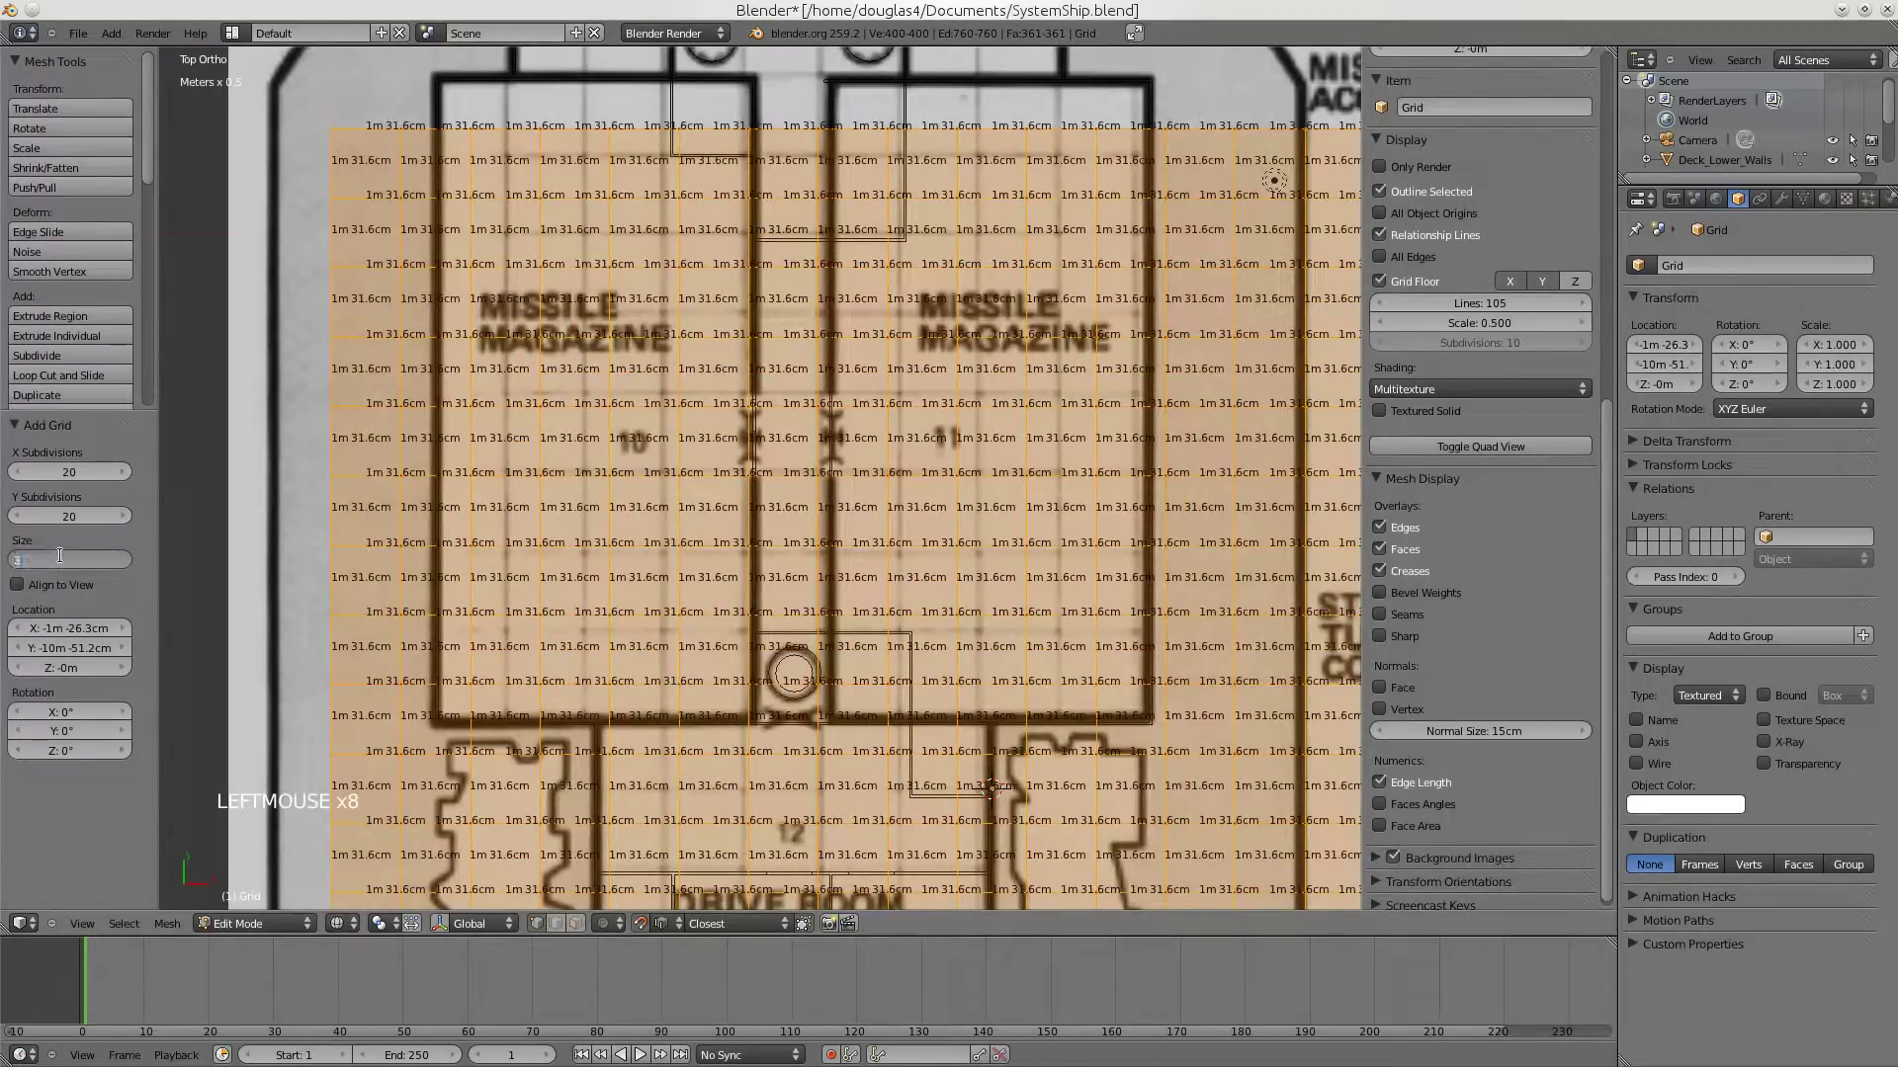
pyautogui.write('0')
pyautogui.press('Return')
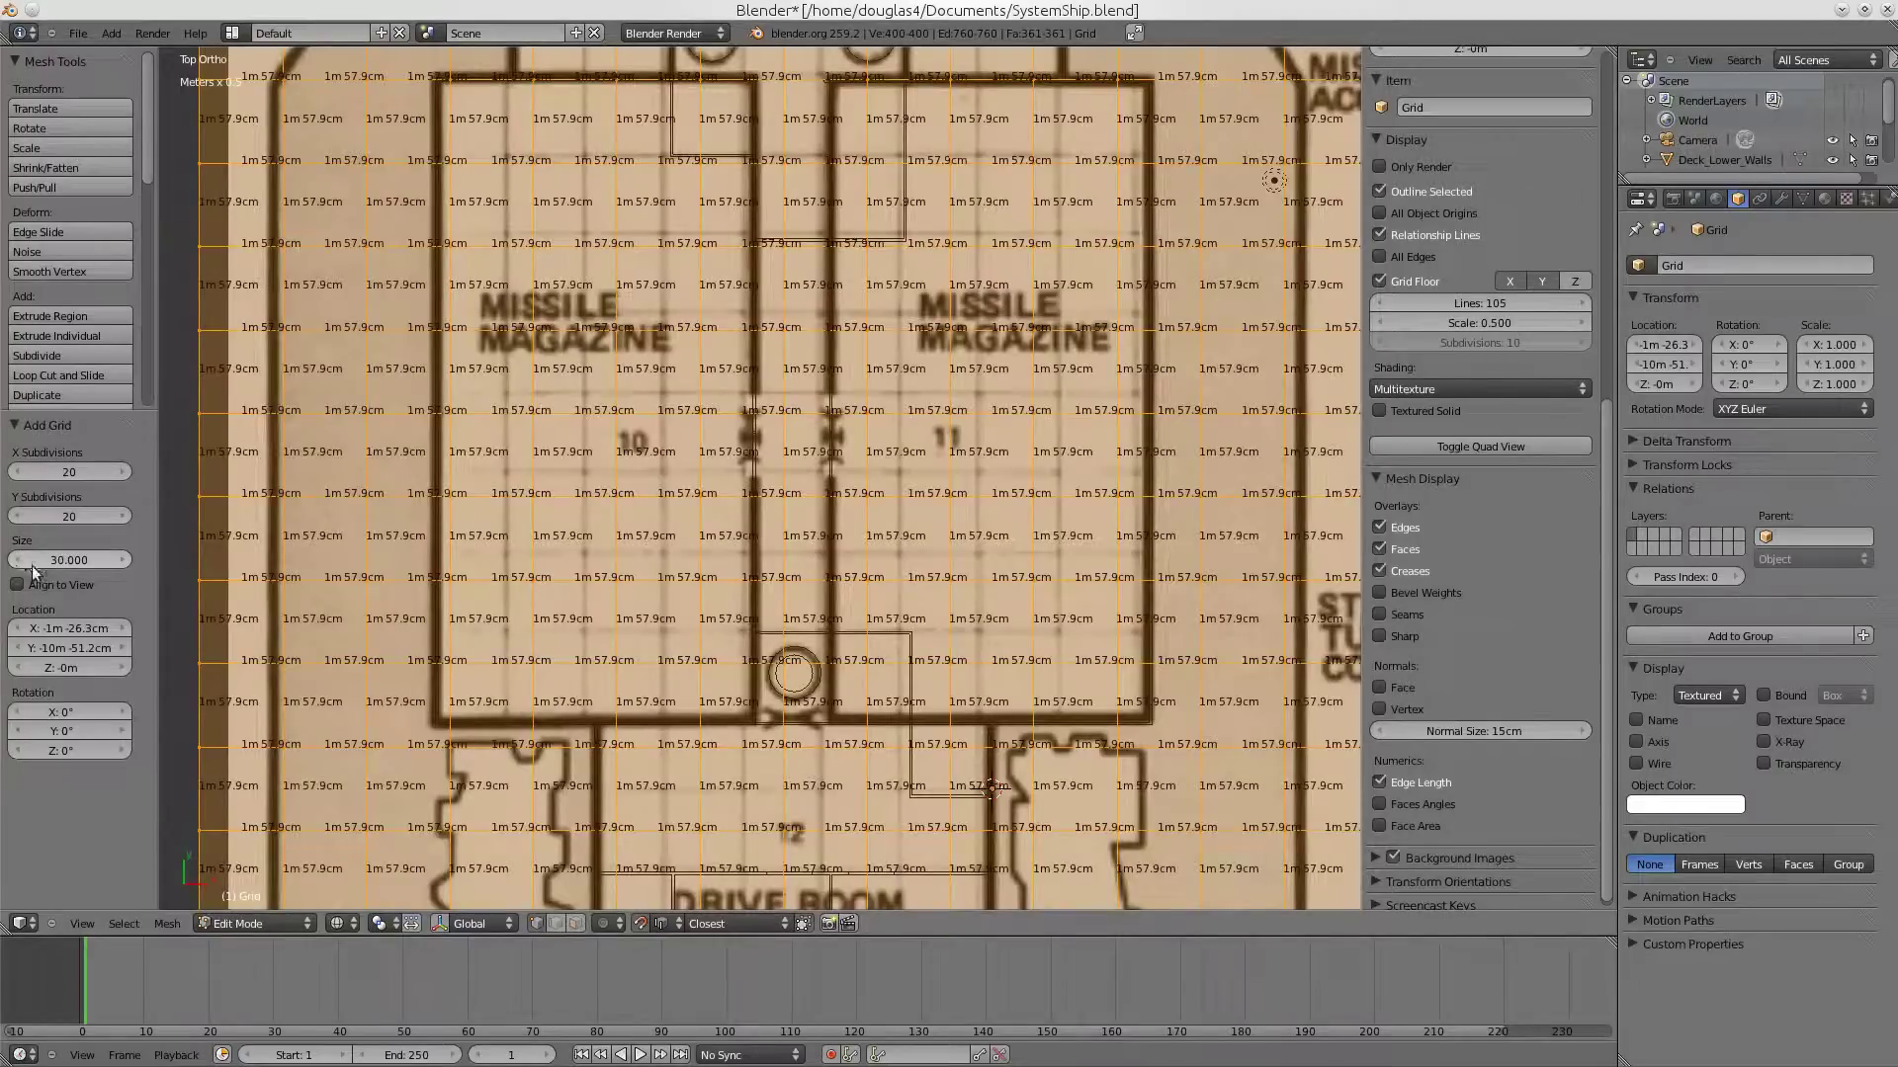
# - Bring the grid Size down to roughly 28.9 with small decrements and drags
pyautogui.click(16, 561)
pyautogui.click(16, 560)
pyautogui.click(16, 560)
pyautogui.click(16, 560)
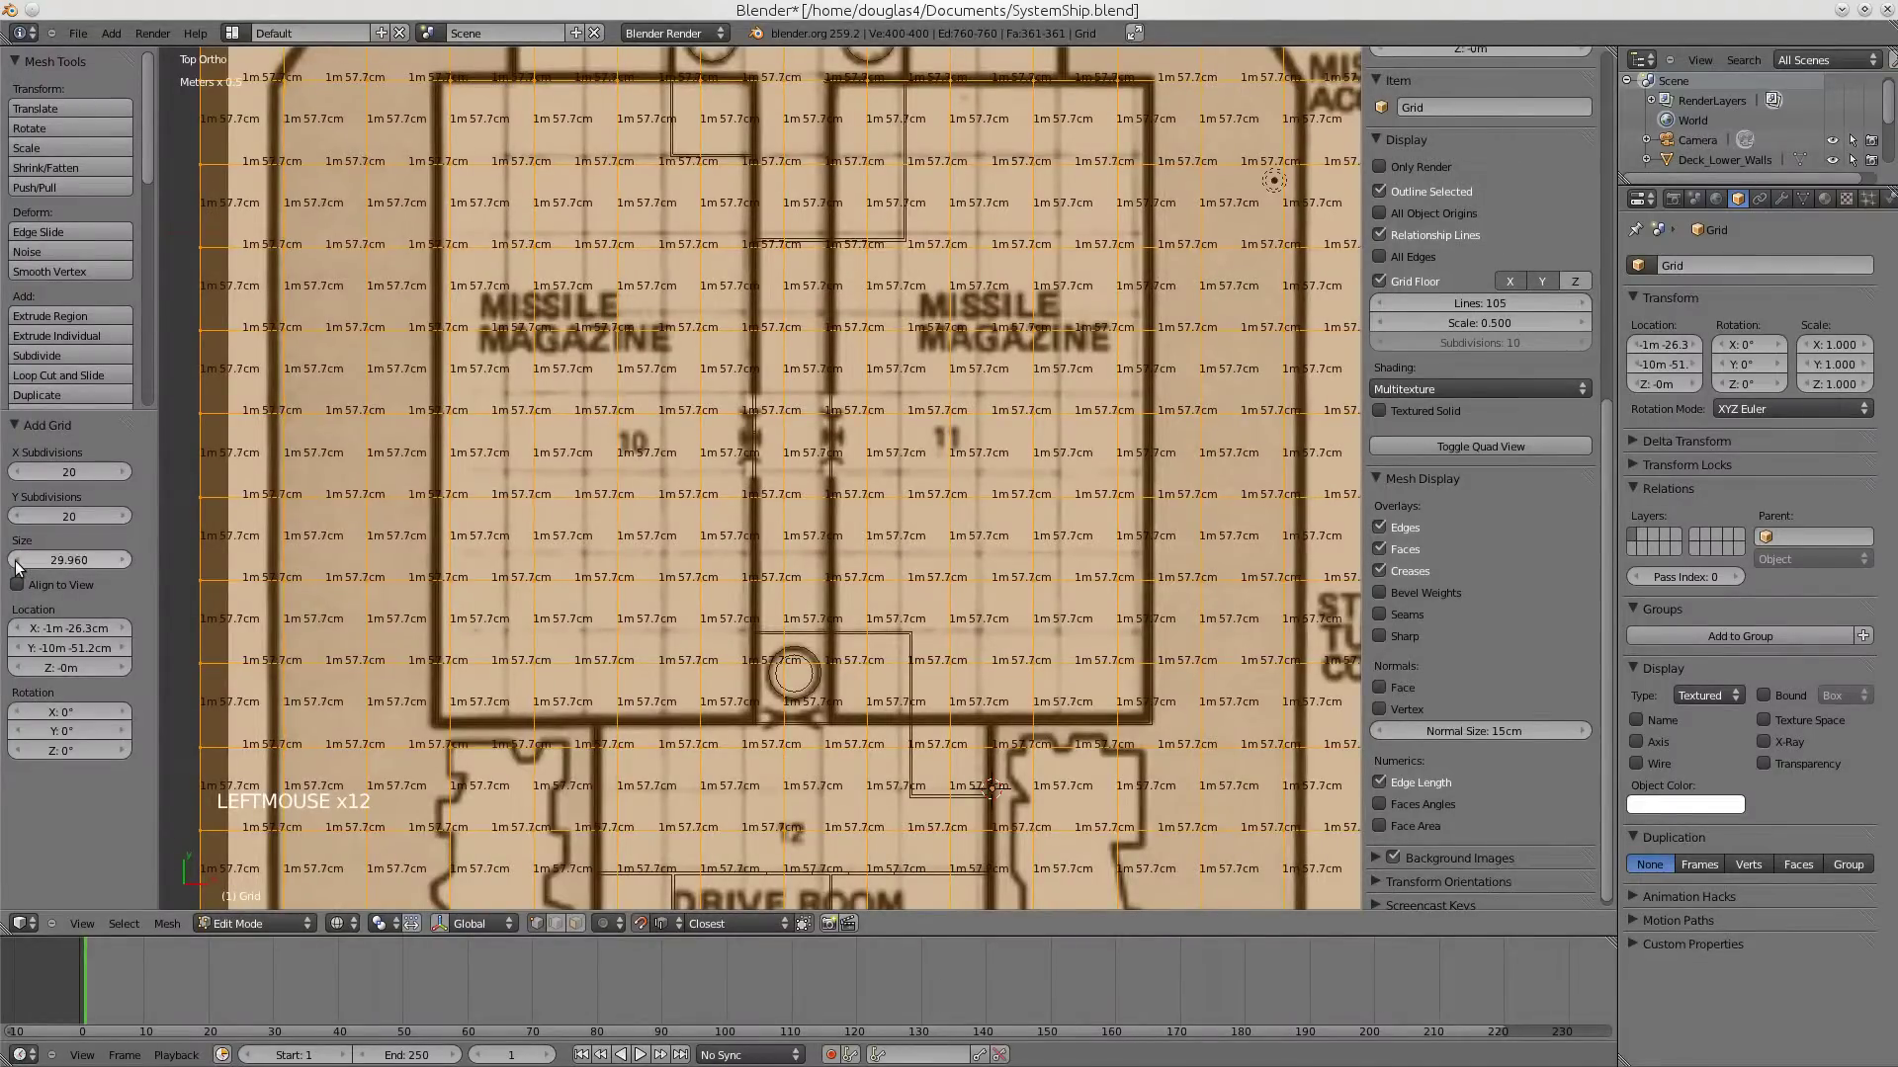
pyautogui.click(16, 560)
pyautogui.click(15, 560)
pyautogui.click(16, 561)
pyautogui.click(16, 561)
pyautogui.click(16, 560)
pyautogui.click(16, 560)
pyautogui.click(16, 560)
pyautogui.click(16, 561)
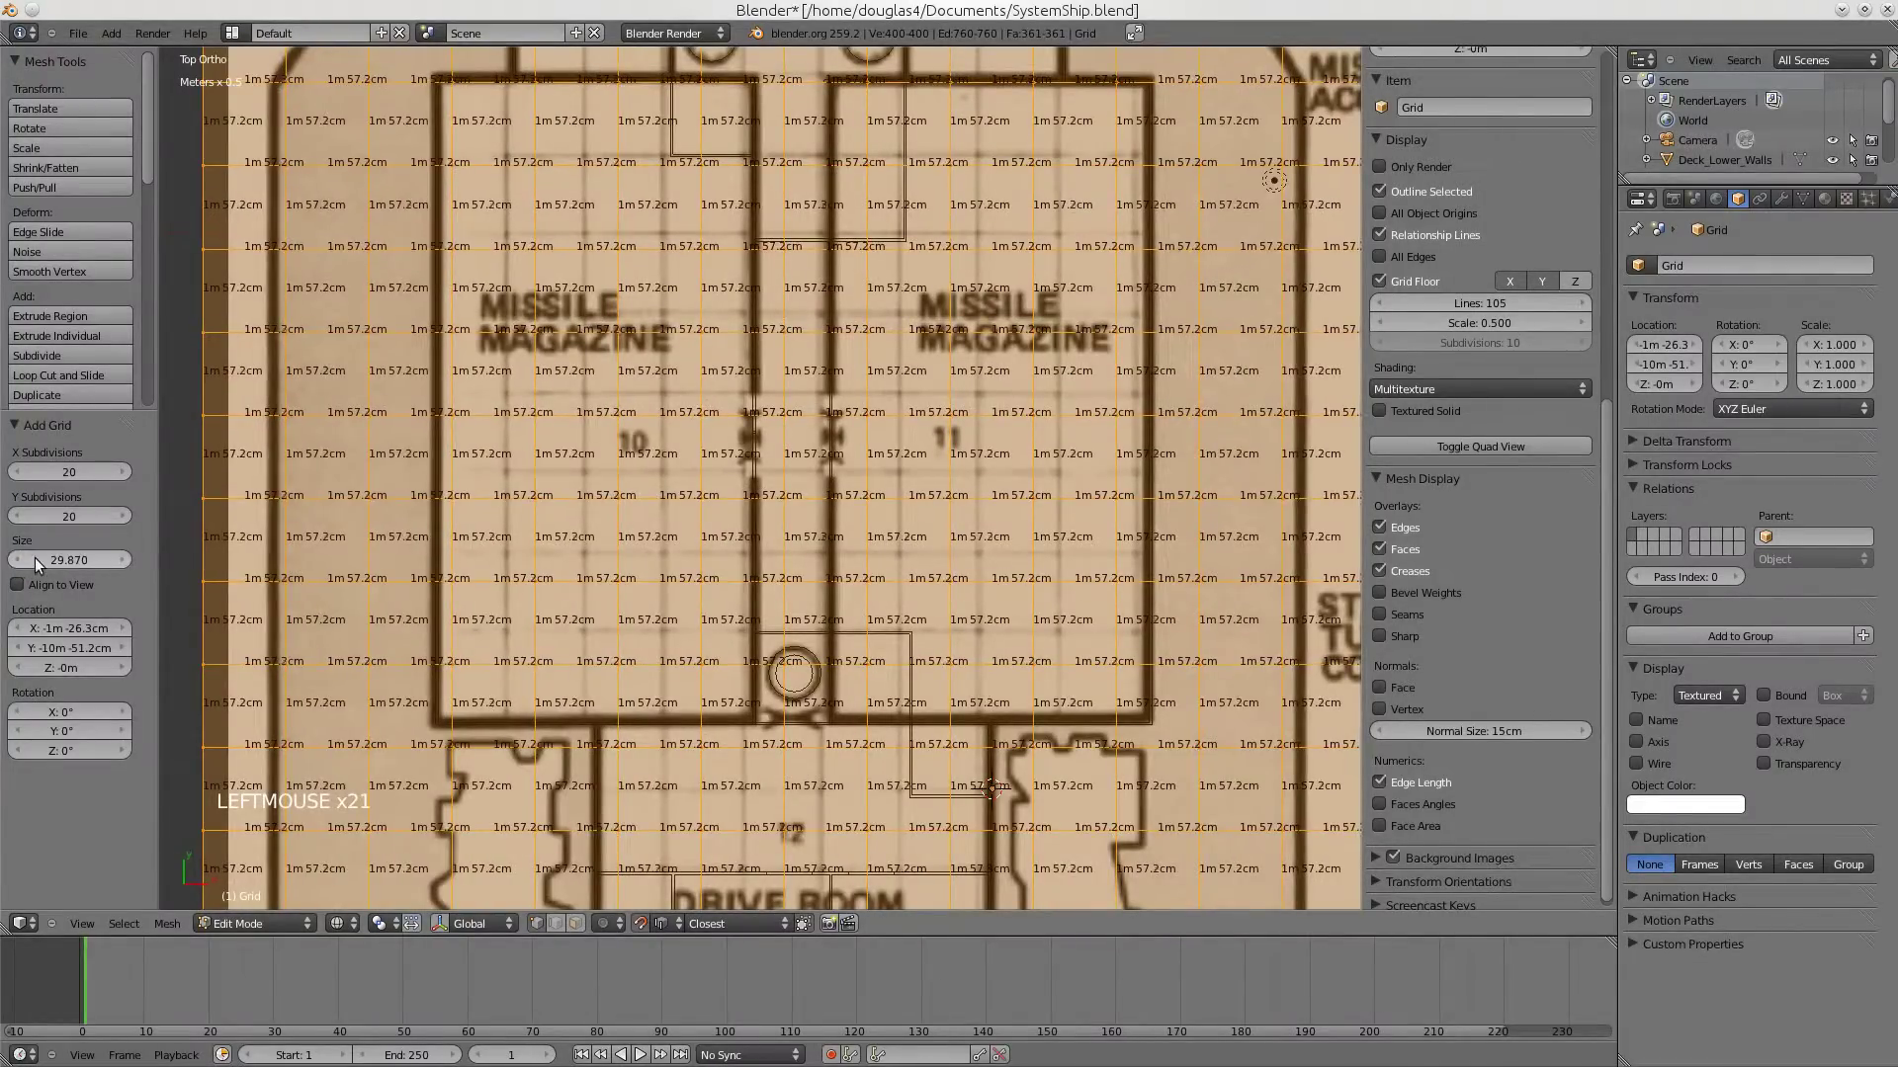
pyautogui.moveTo(73, 559); pyautogui.dragTo(62, 565)
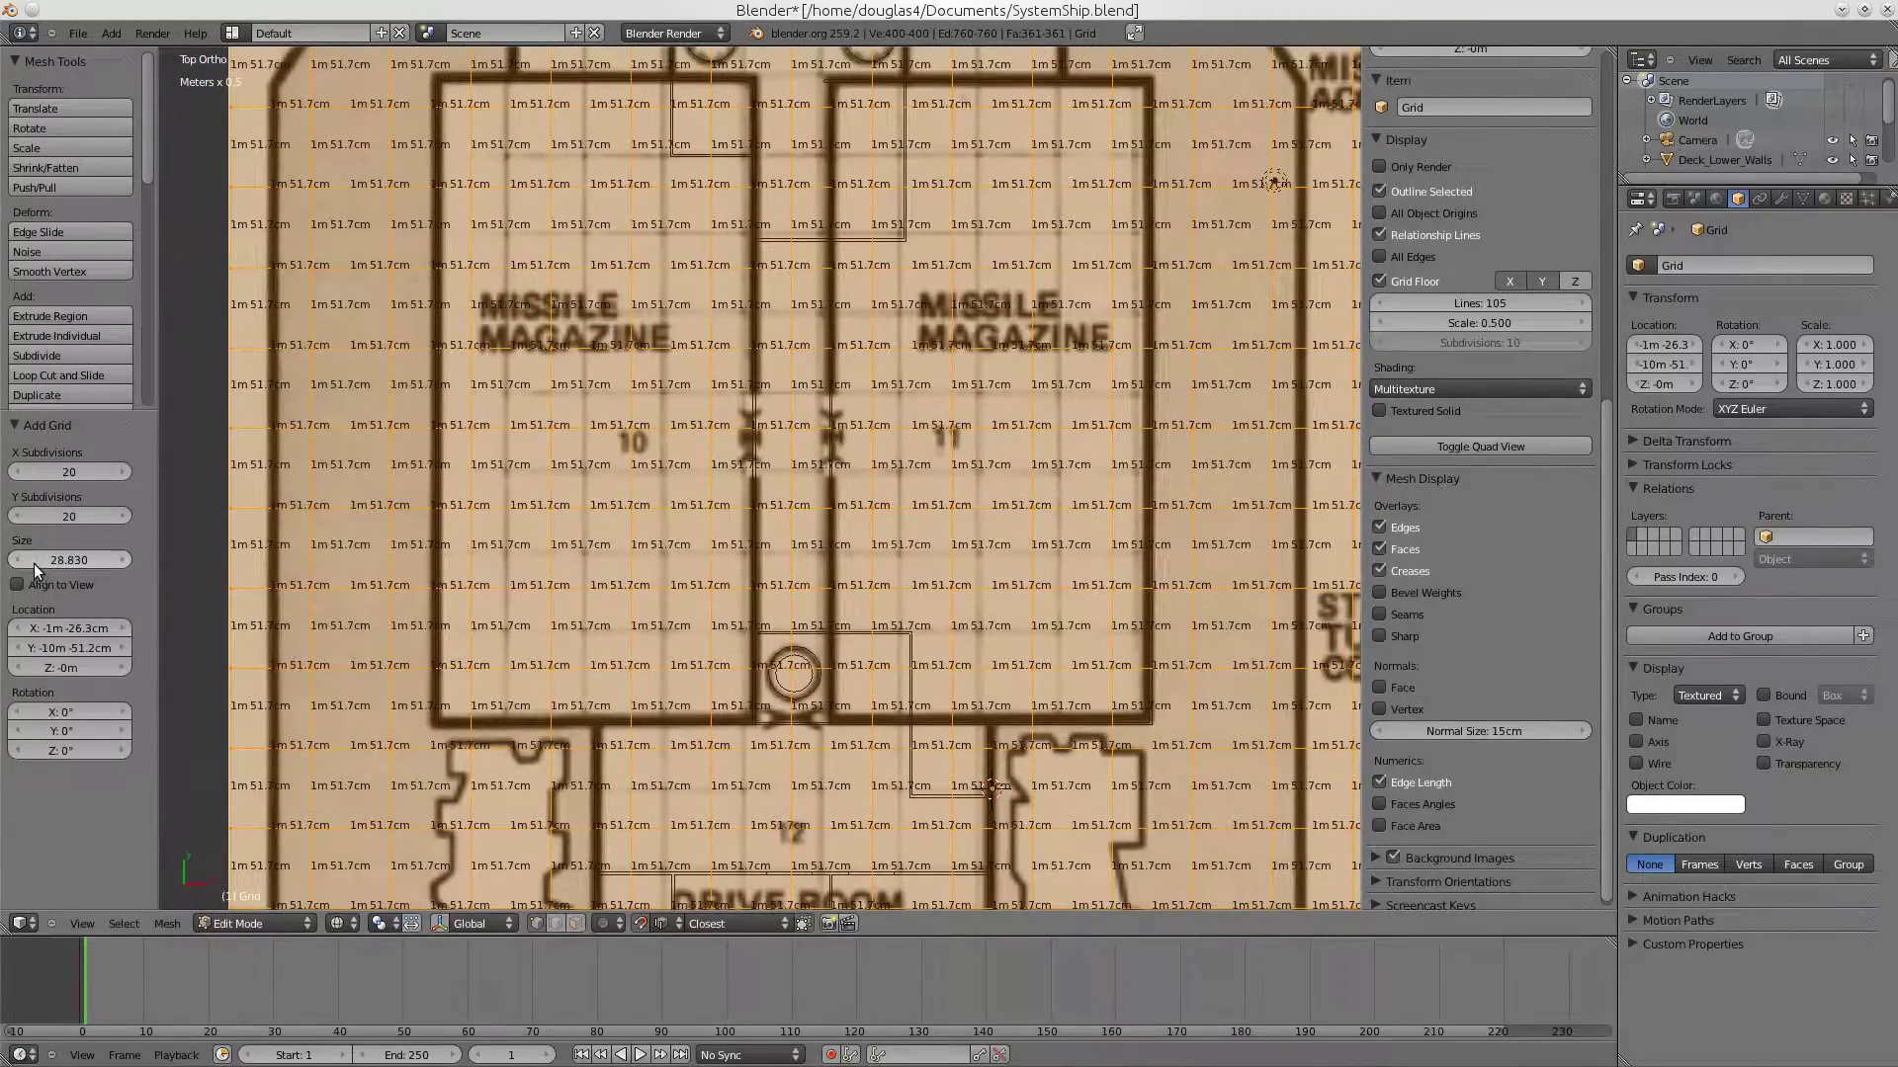
pyautogui.moveTo(121, 560); pyautogui.dragTo(68, 556)
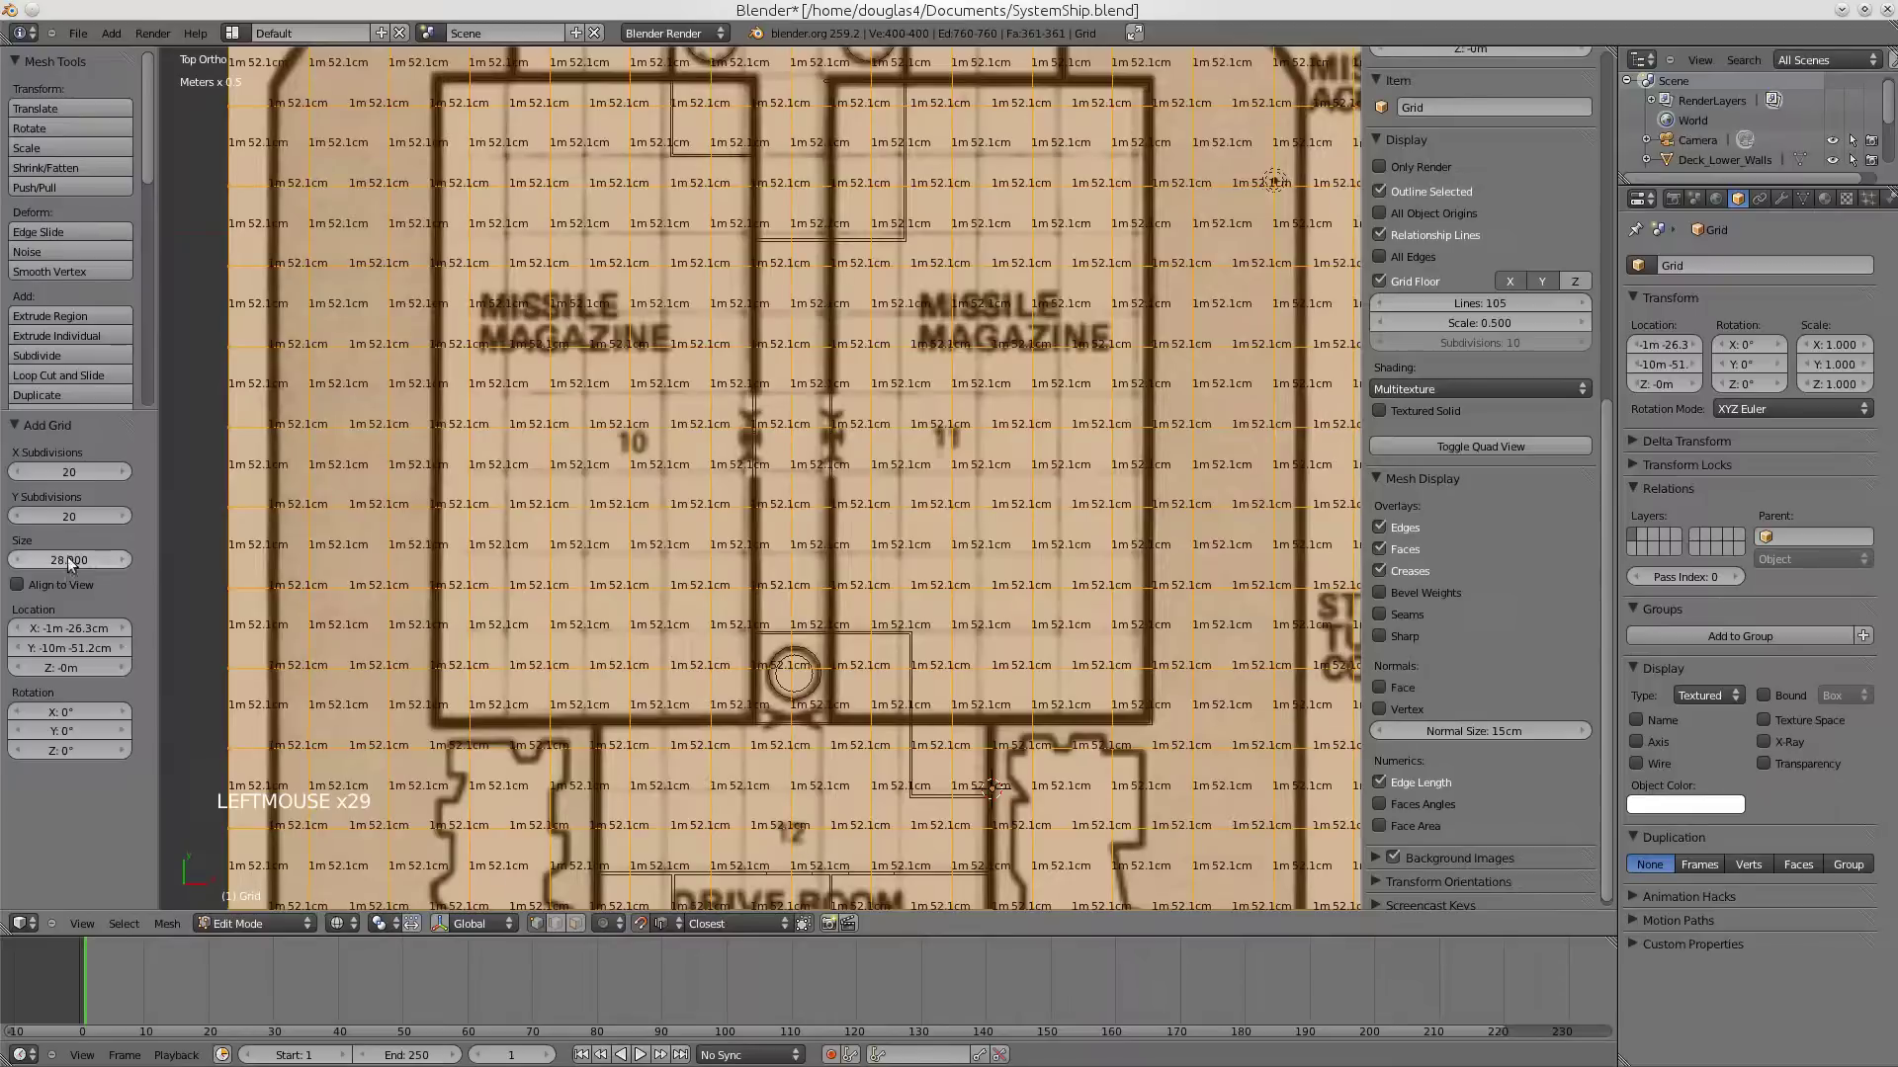
# - Step the grid Size down to 28.500 so every edge reads 1m 50cm
pyautogui.click(16, 559)
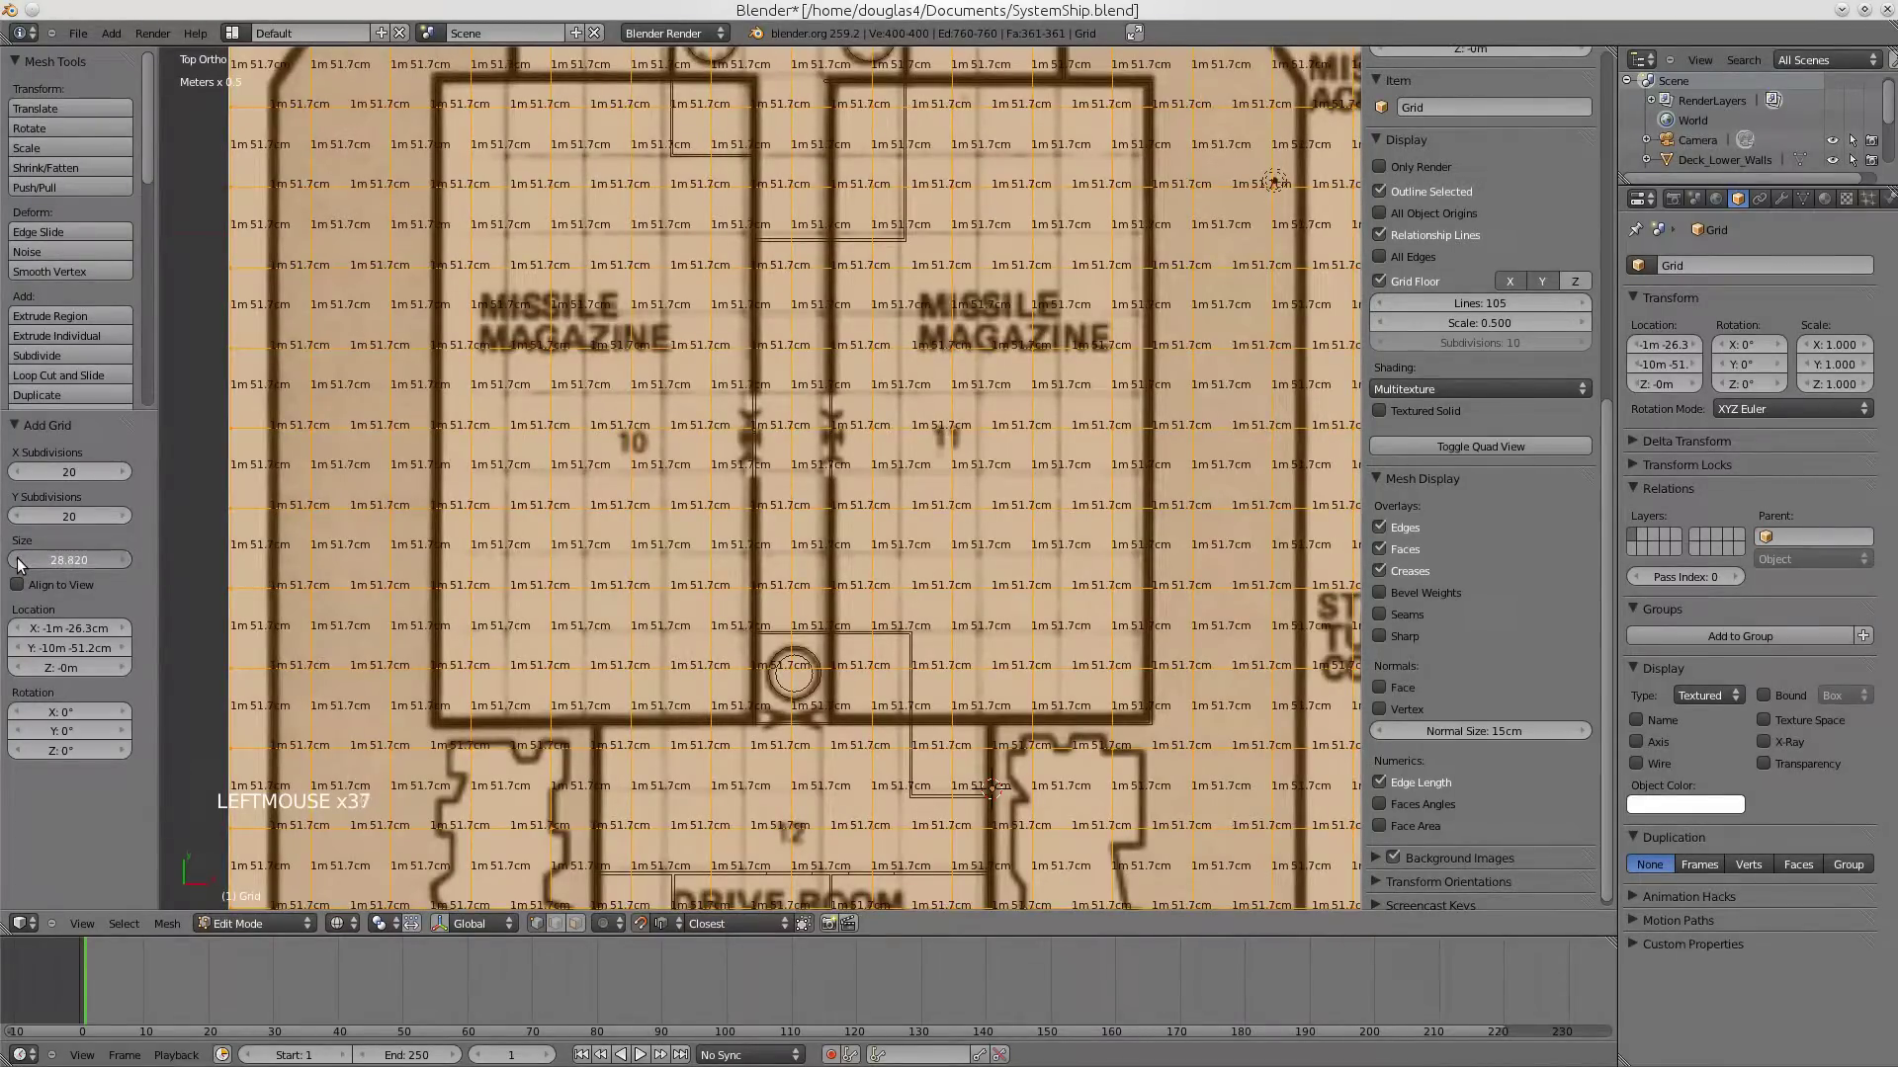
pyautogui.click(16, 559)
pyautogui.click(16, 560)
pyautogui.click(16, 559)
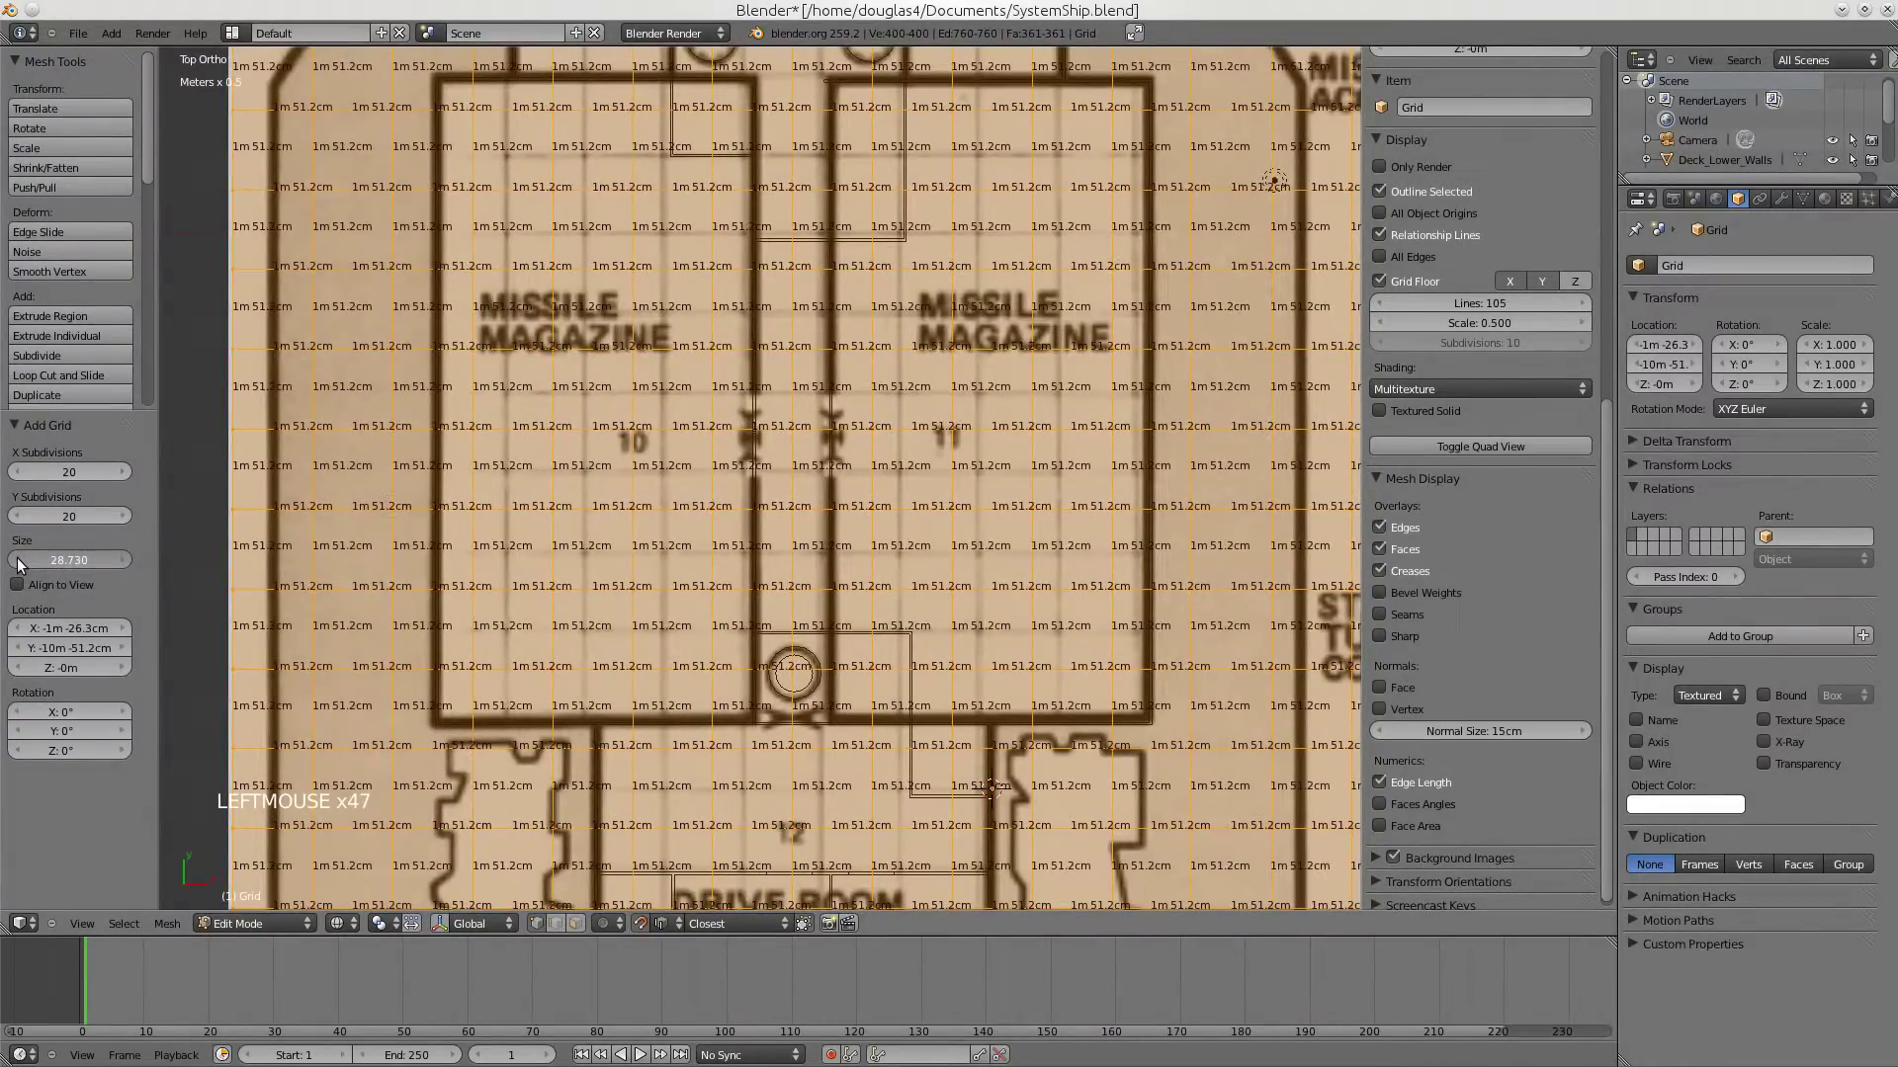
pyautogui.click(16, 559)
pyautogui.click(16, 560)
pyautogui.click(16, 559)
pyautogui.click(16, 559)
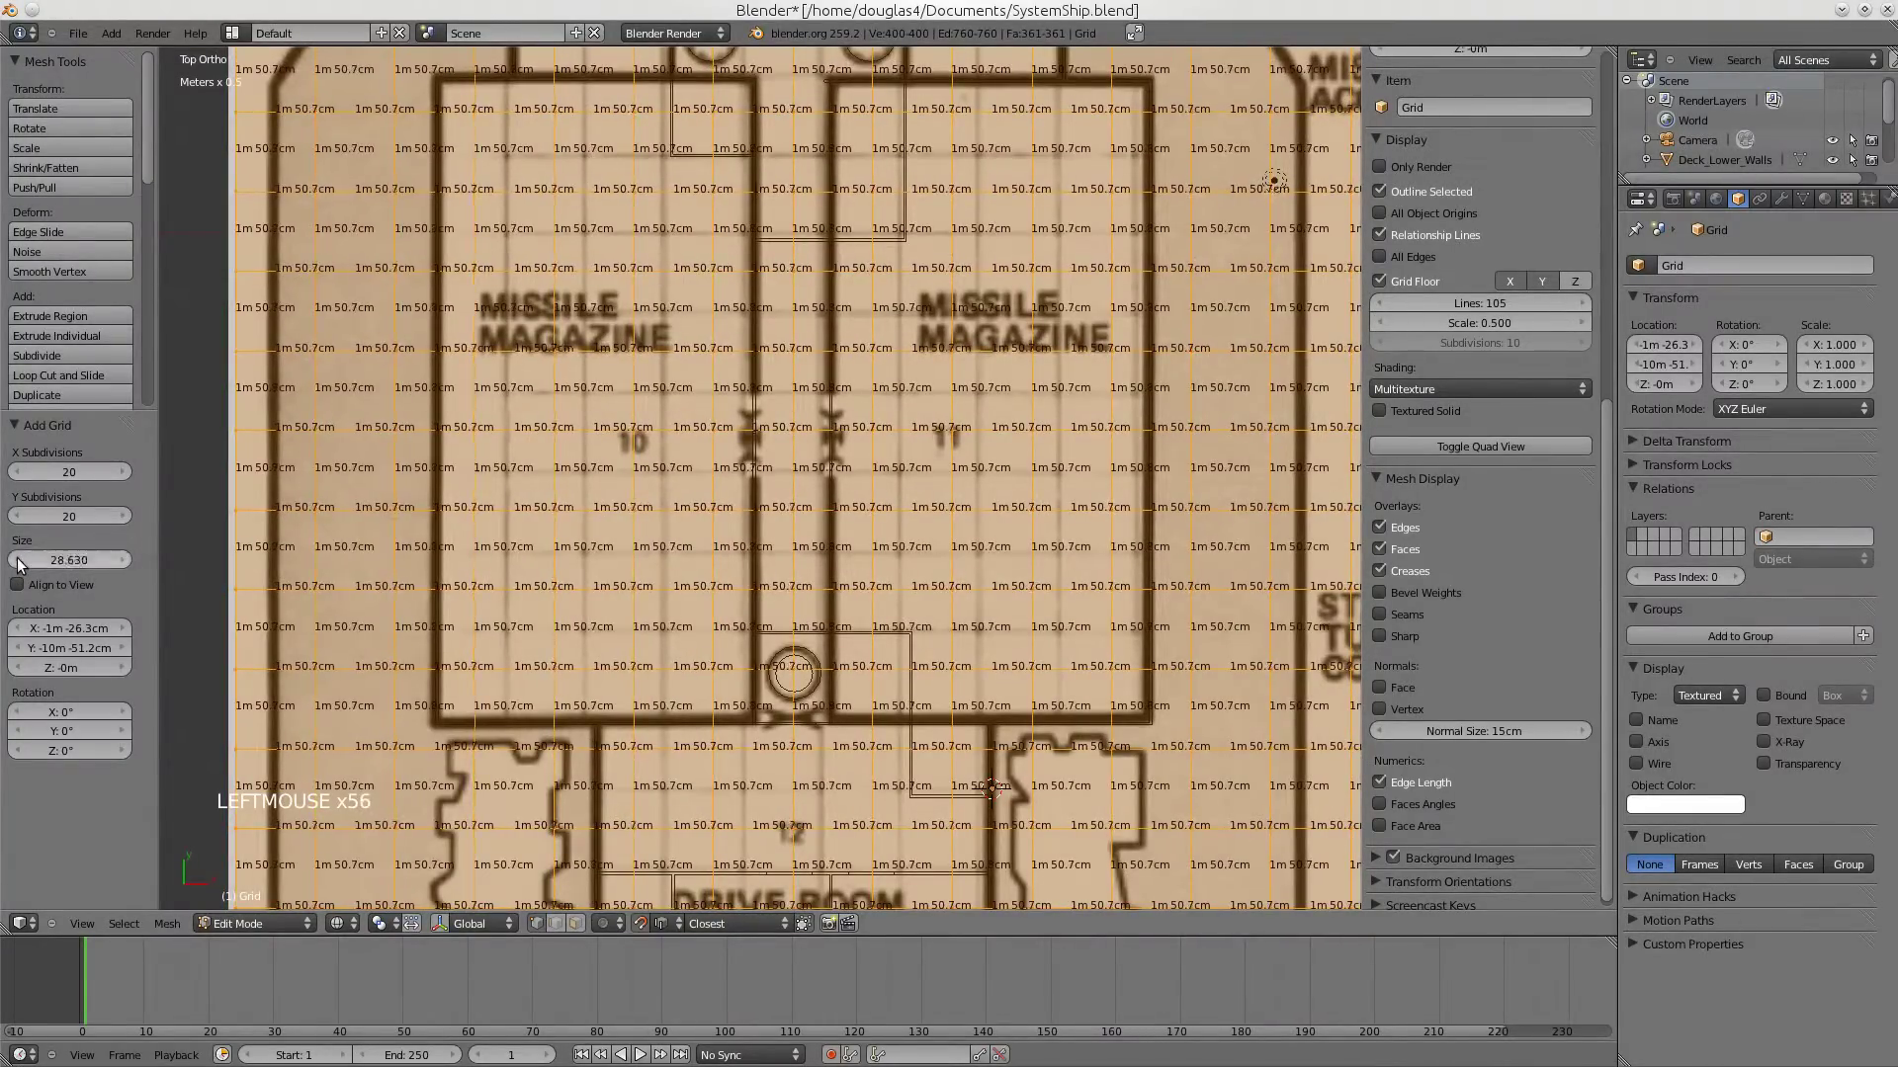
pyautogui.click(16, 559)
pyautogui.click(16, 560)
pyautogui.click(15, 559)
pyautogui.click(15, 559)
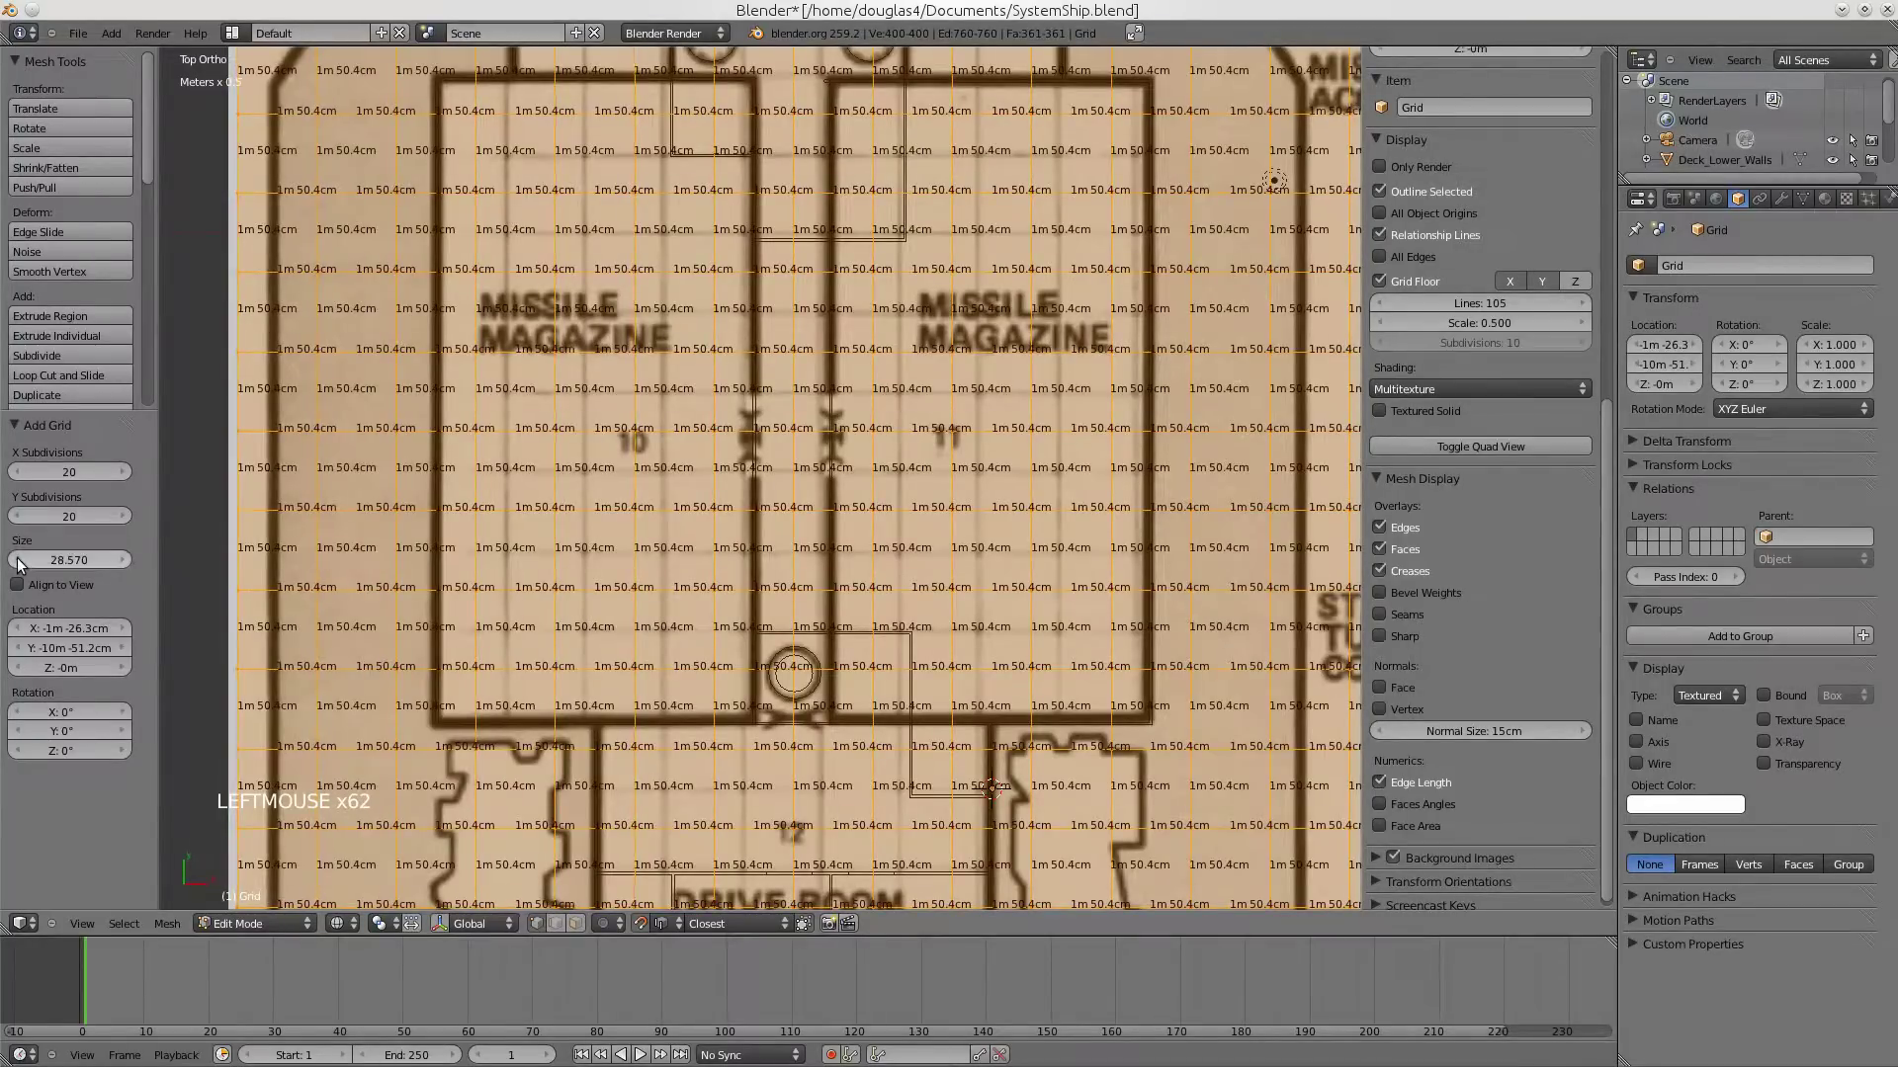
pyautogui.click(16, 559)
pyautogui.click(16, 559)
pyautogui.click(16, 560)
pyautogui.click(16, 560)
pyautogui.click(16, 560)
pyautogui.click(15, 559)
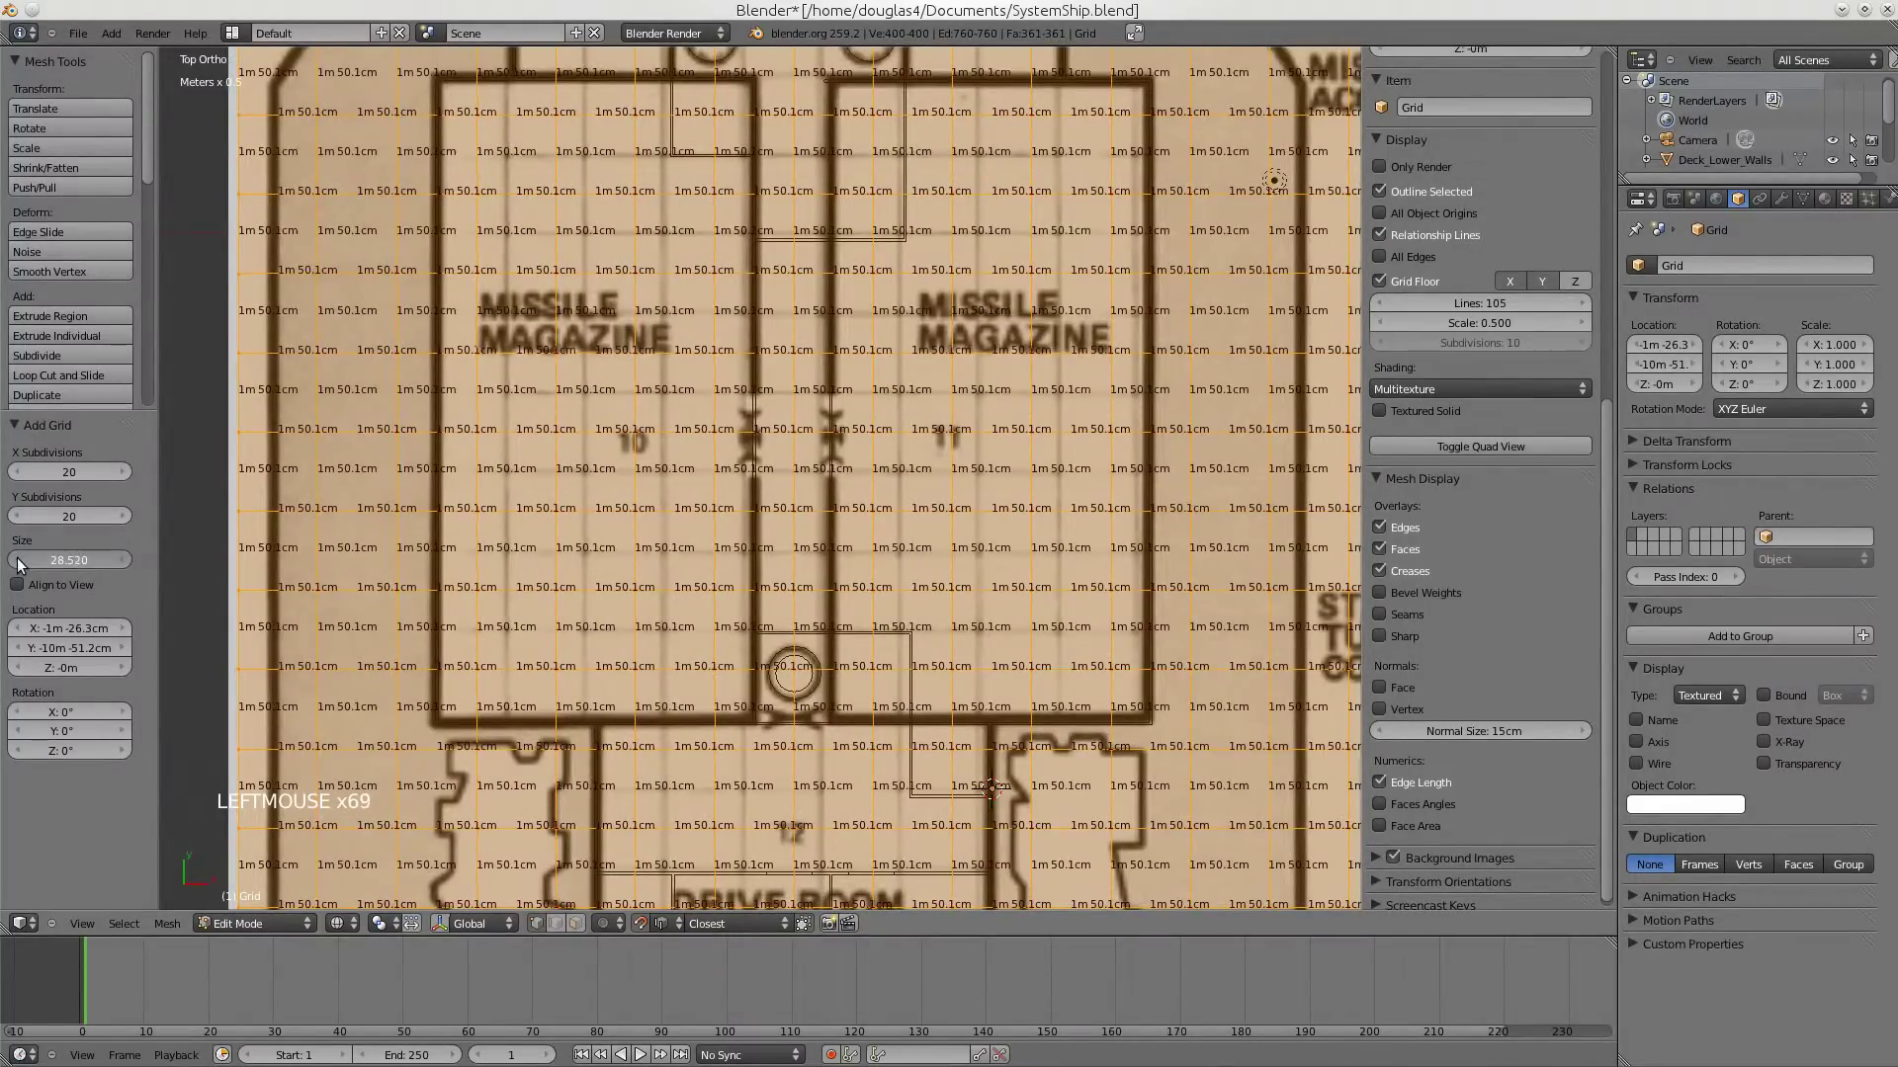
pyautogui.click(16, 559)
pyautogui.click(16, 559)
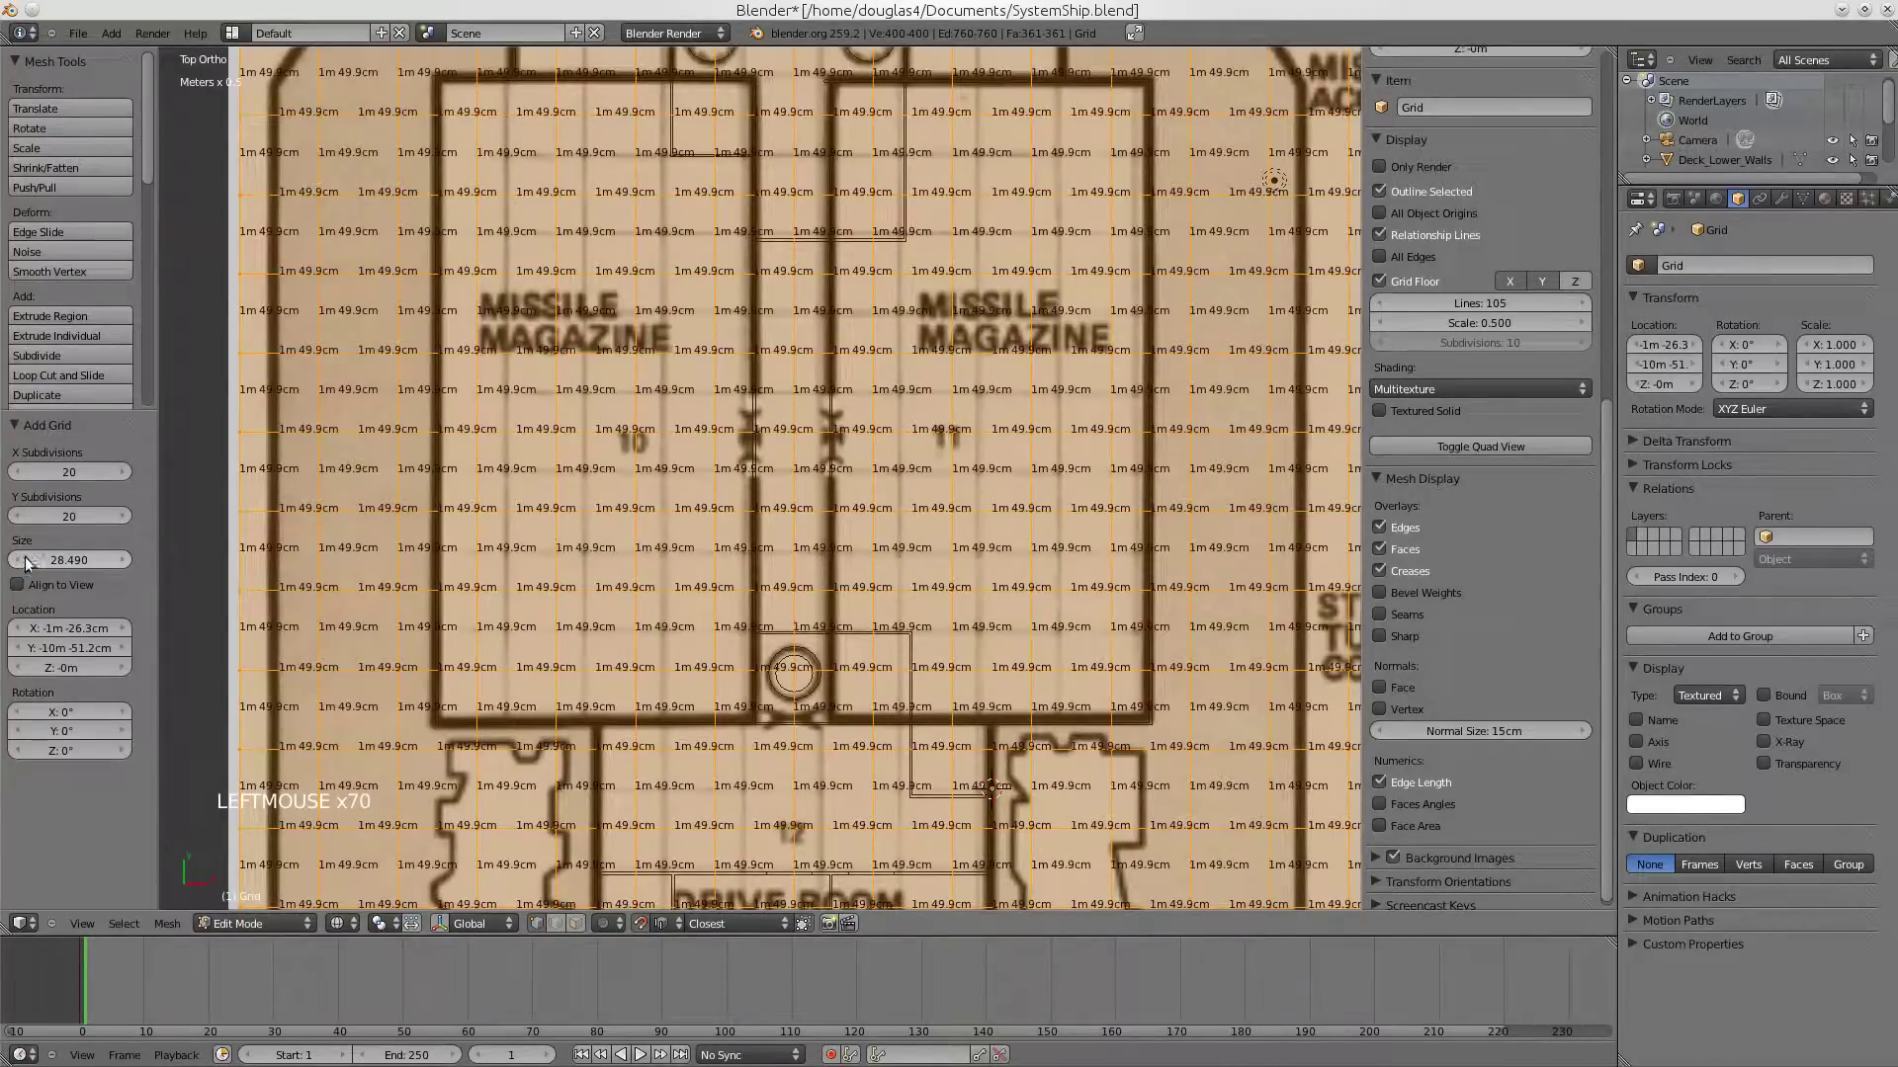
pyautogui.click(116, 559)
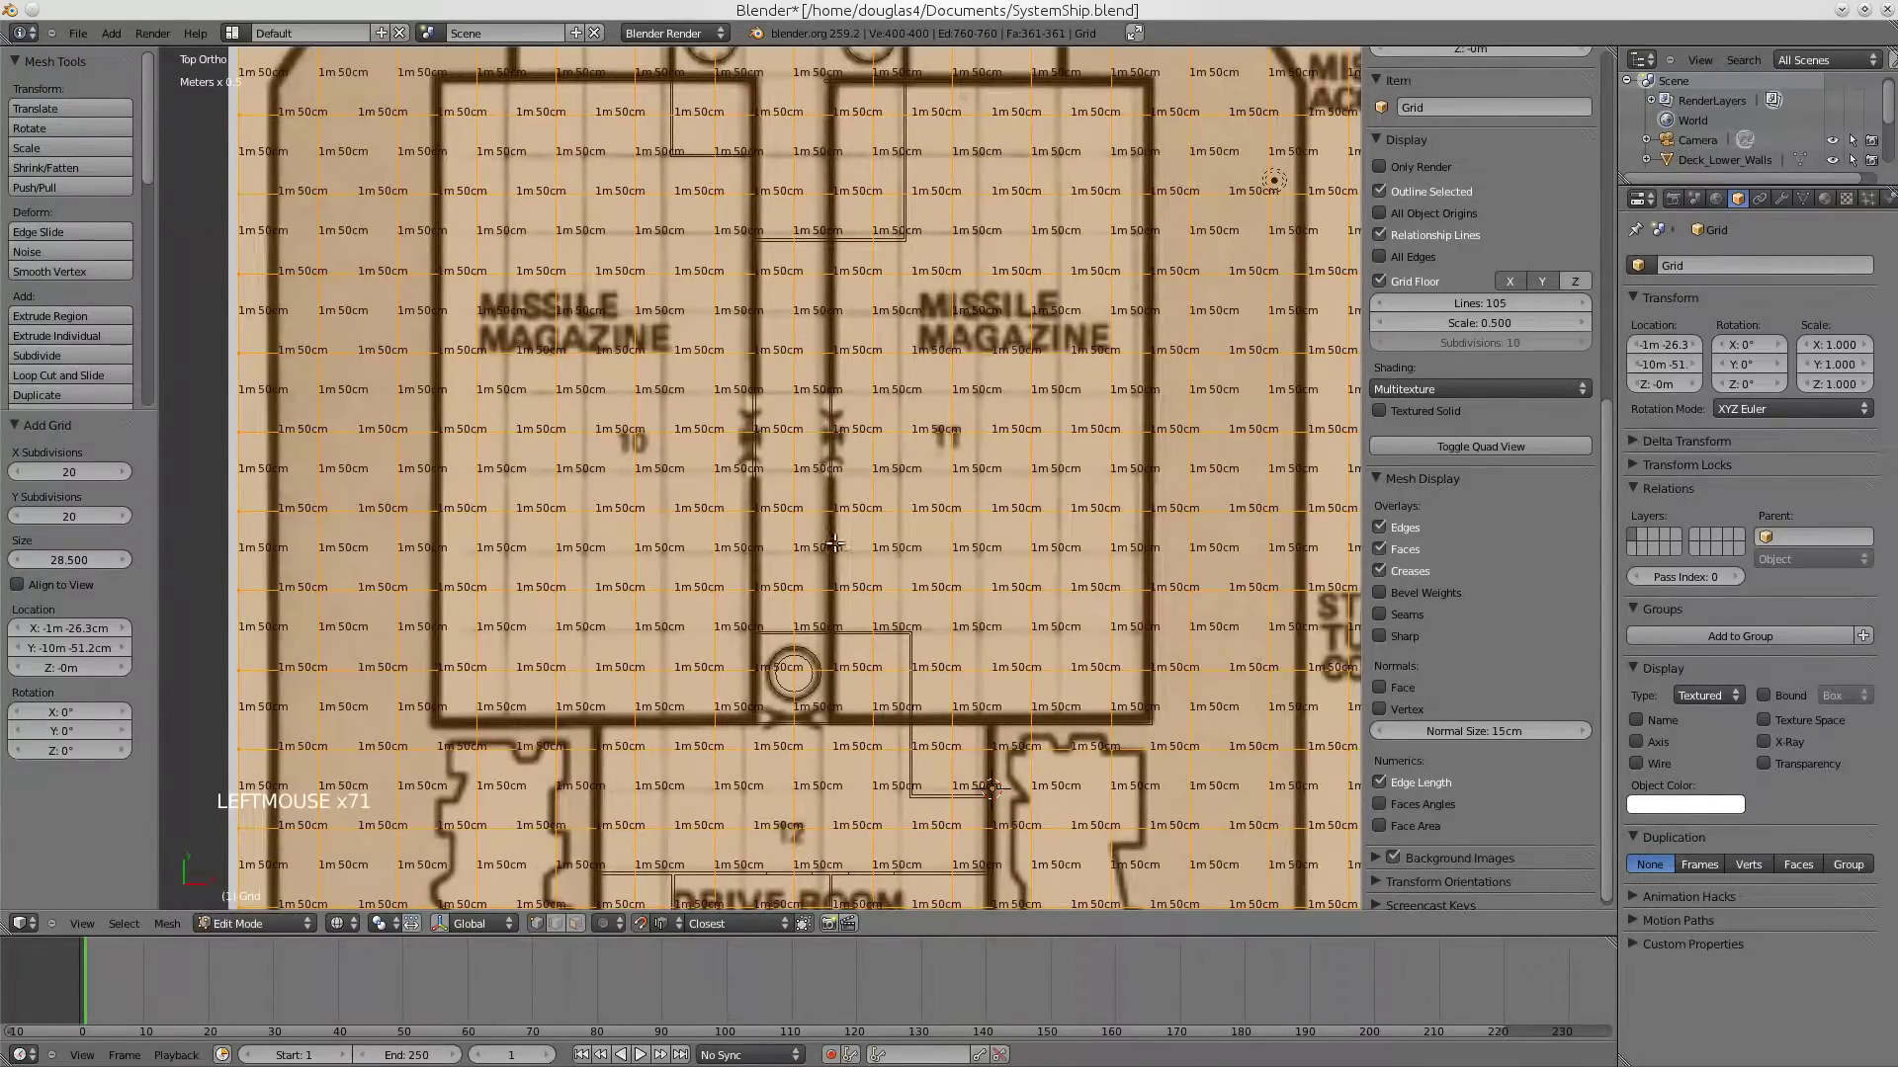
# - Raise the grid's Y subdivisions from 20 to 40, keeping X at 20
pyautogui.scroll(-4, 836, 546)
pyautogui.scroll(-2, 836, 546)
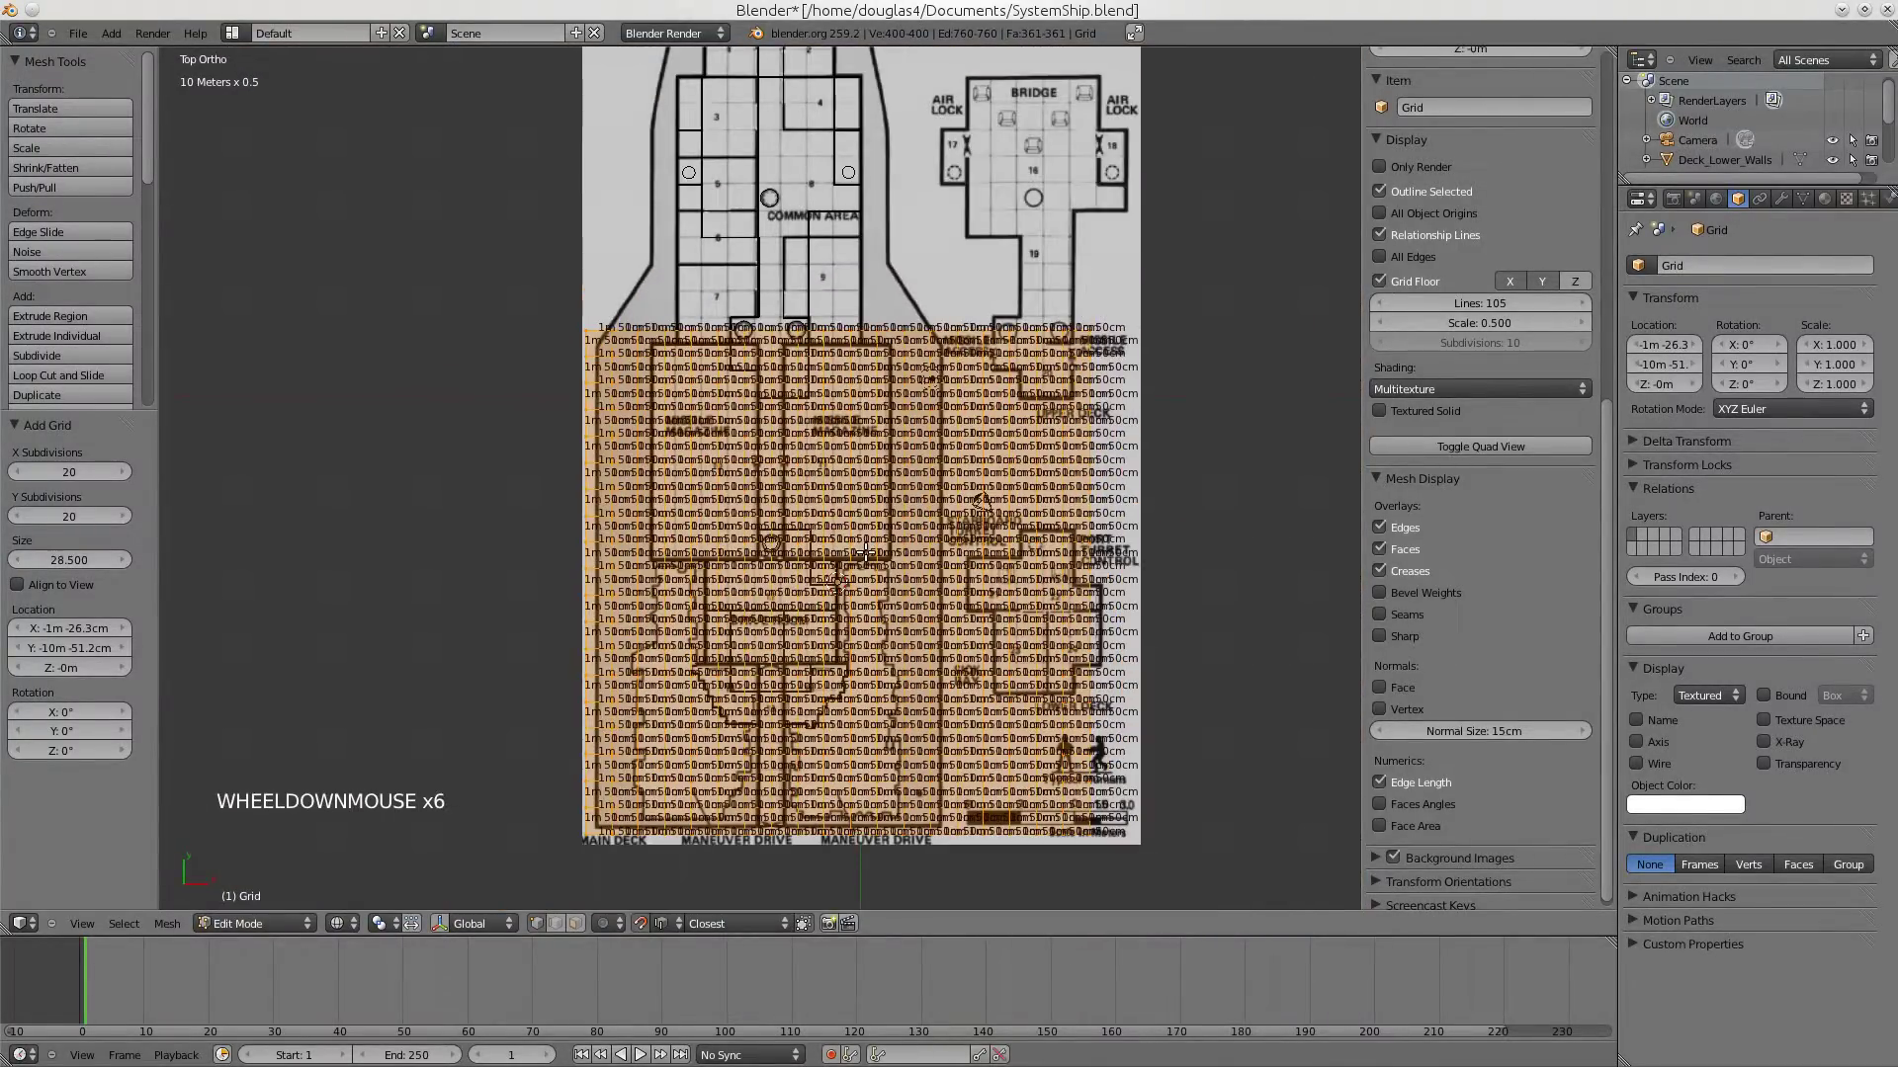
pyautogui.keyDown('shift'); pyautogui.moveTo(866, 553); pyautogui.dragTo(861, 472, button='middle'); pyautogui.keyUp('shift')
pyautogui.scroll(4, 860, 470)
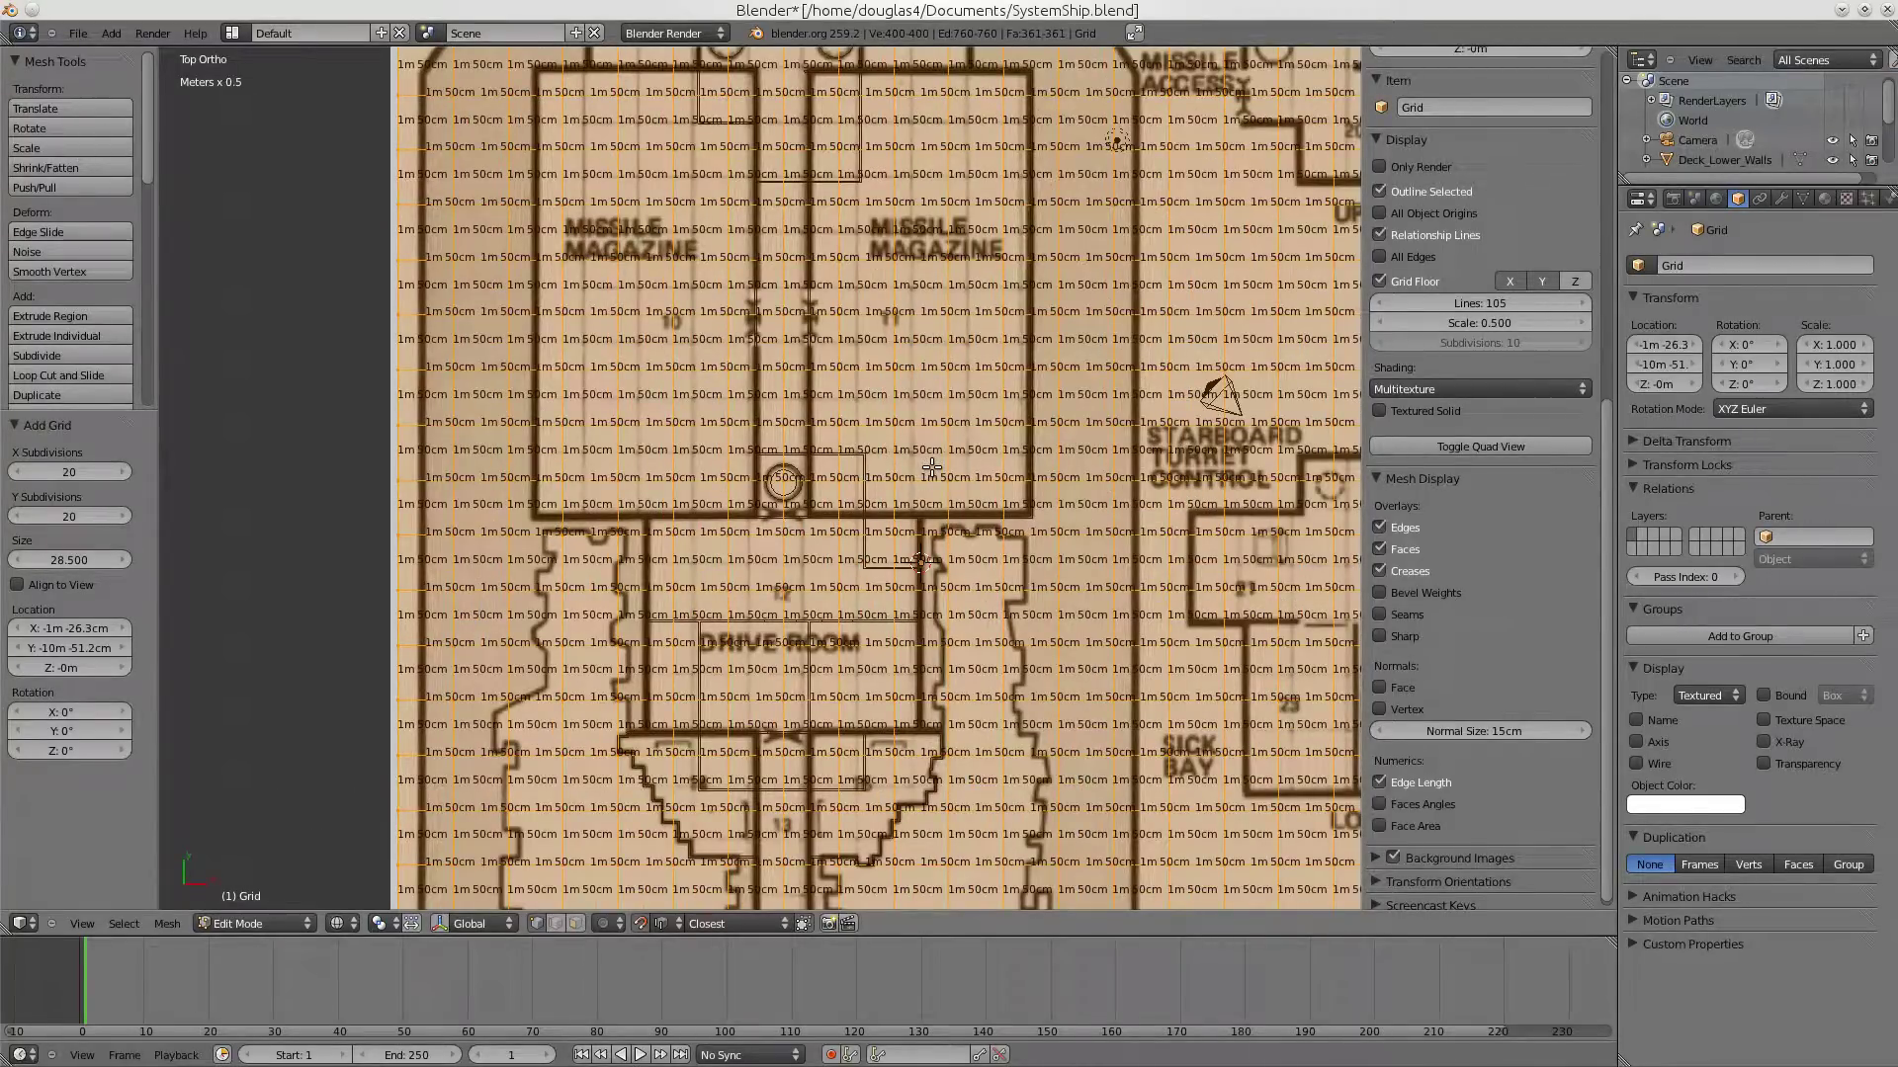
pyautogui.scroll(-2, 931, 467)
pyautogui.scroll(-1, 932, 467)
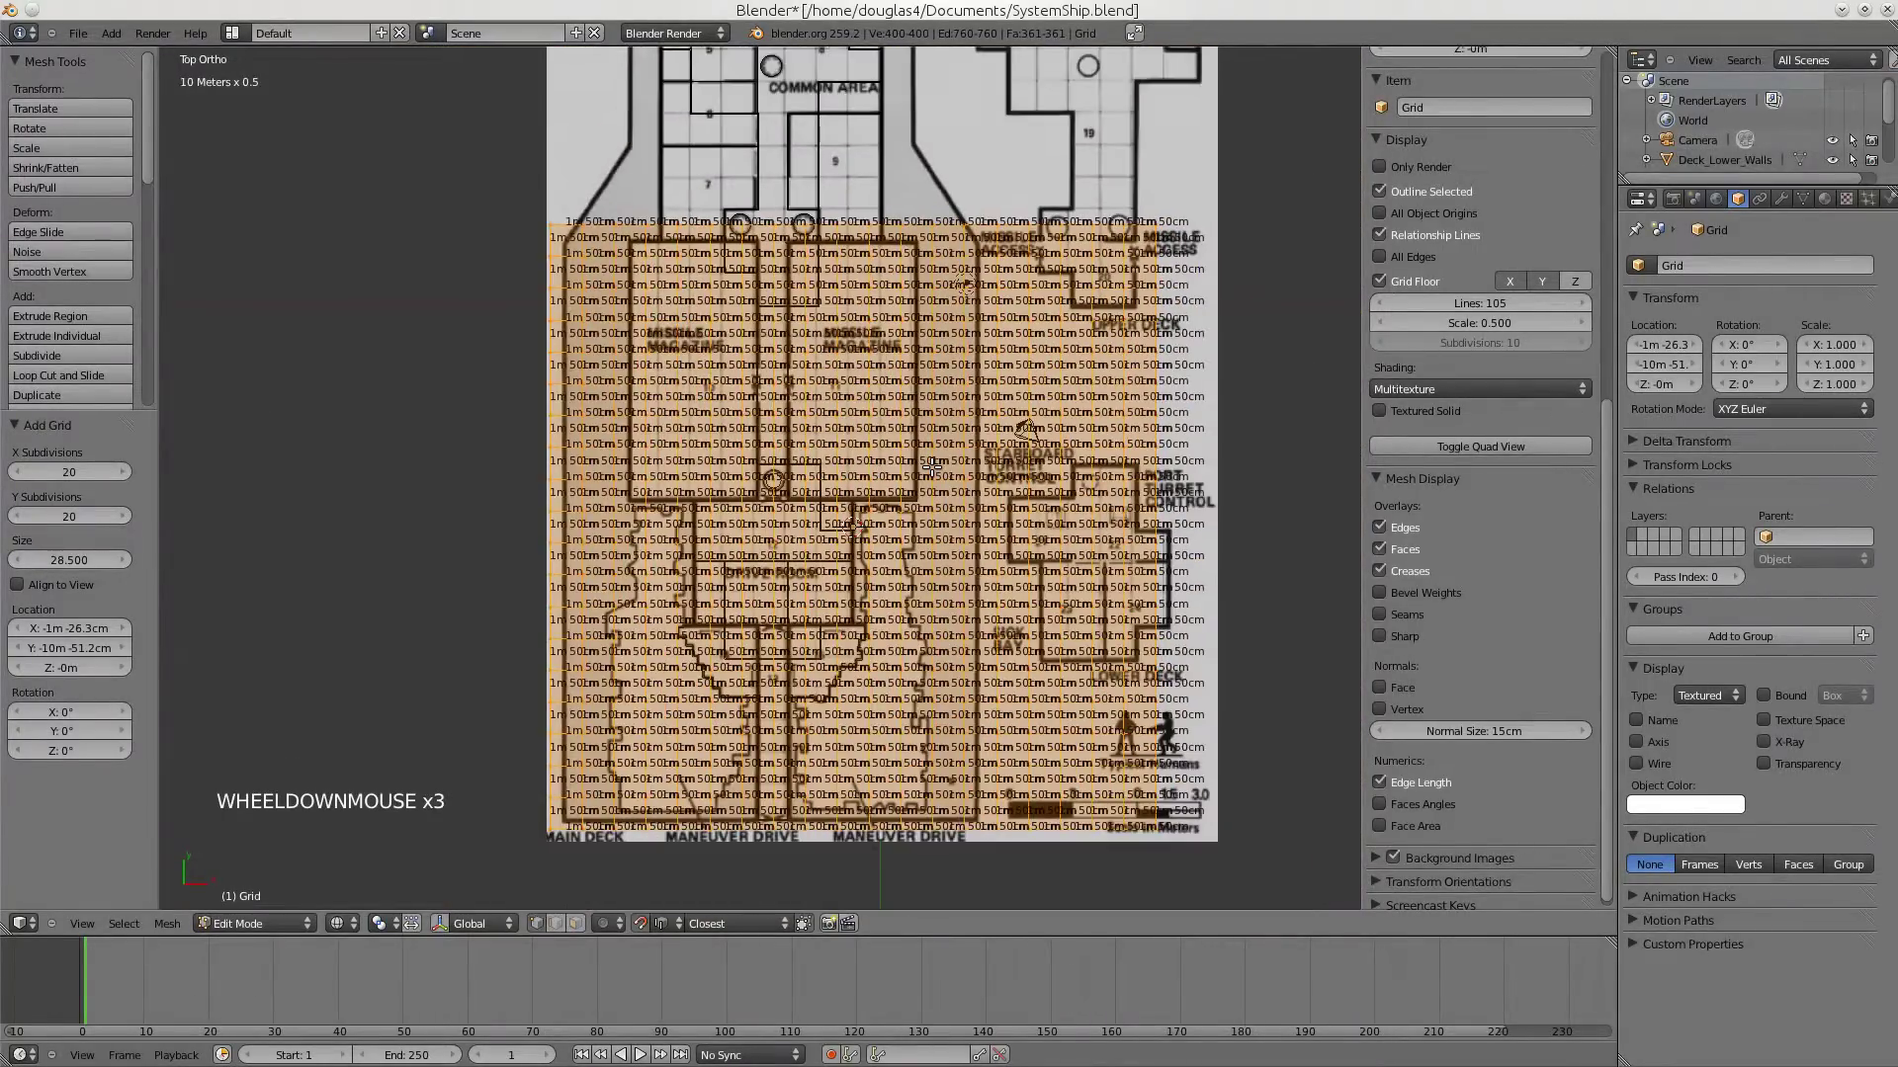
pyautogui.click(126, 516)
pyautogui.click(127, 515)
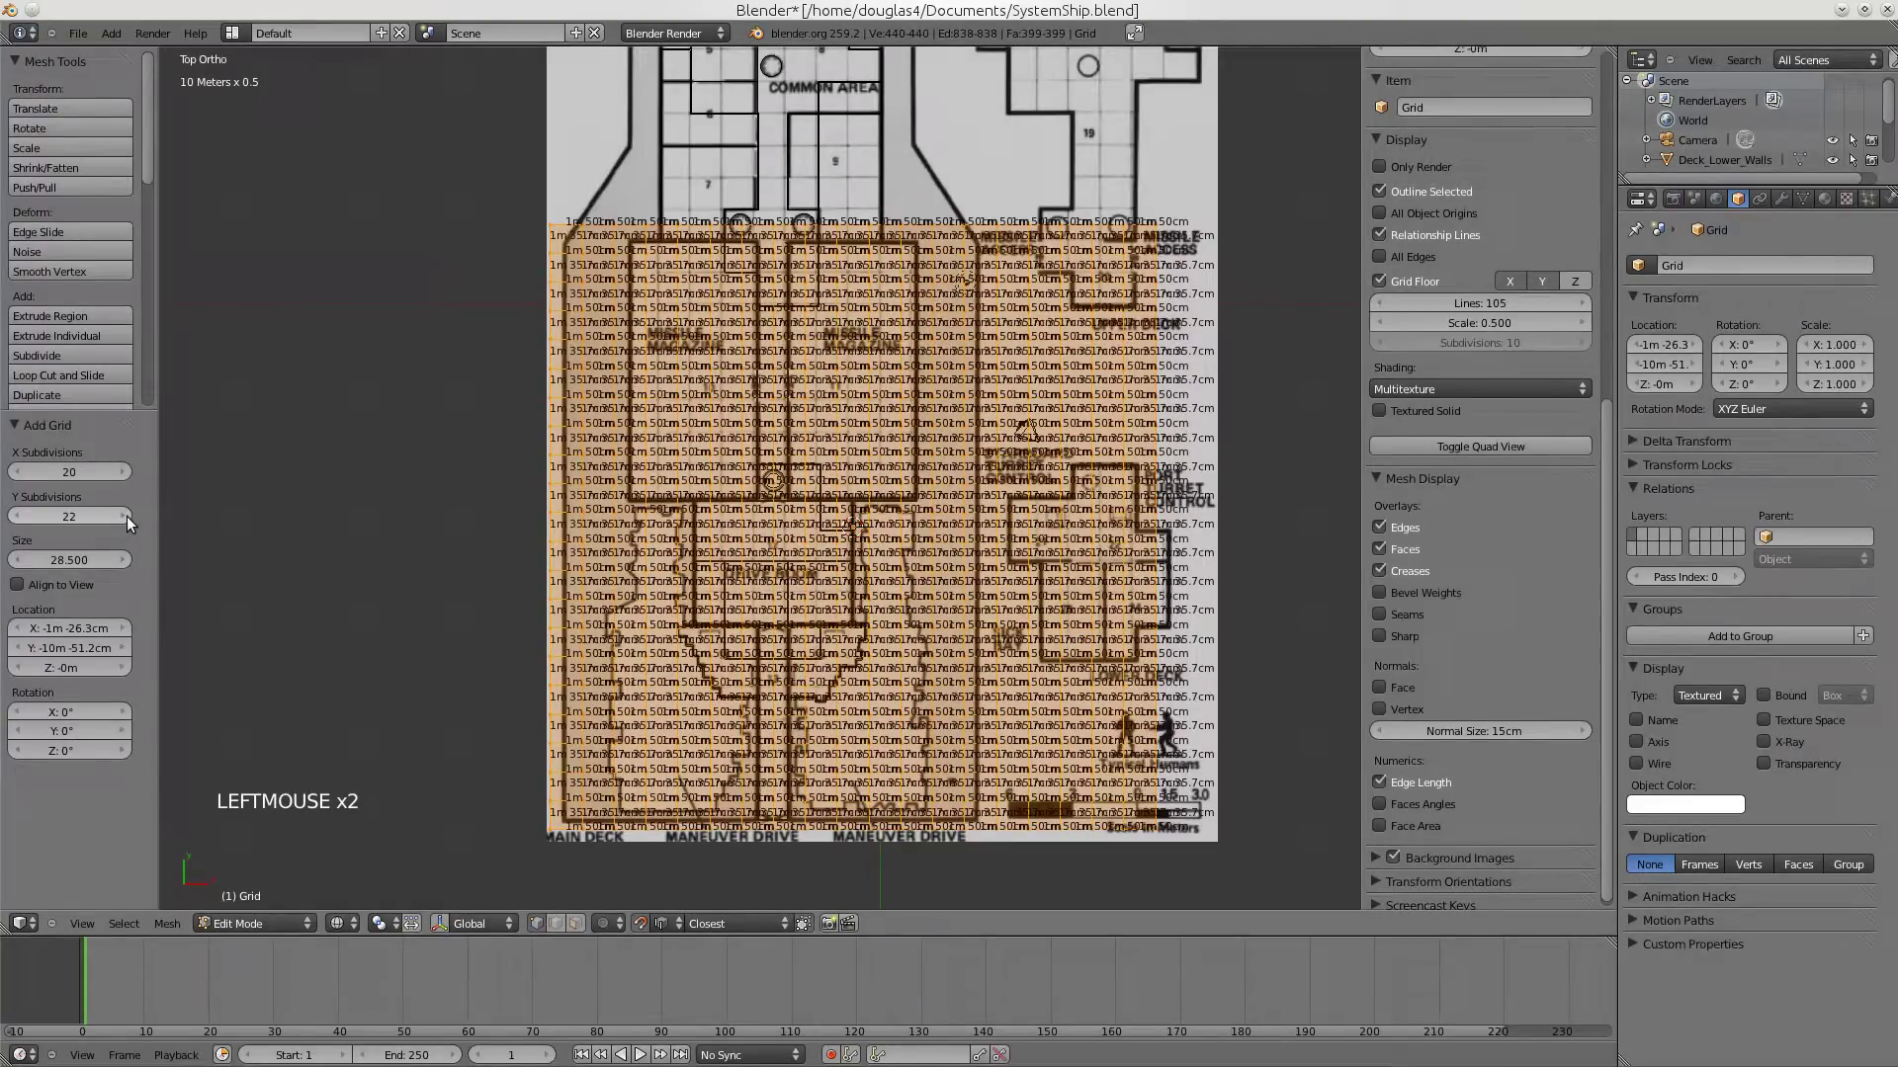
pyautogui.click(127, 516)
pyautogui.click(126, 516)
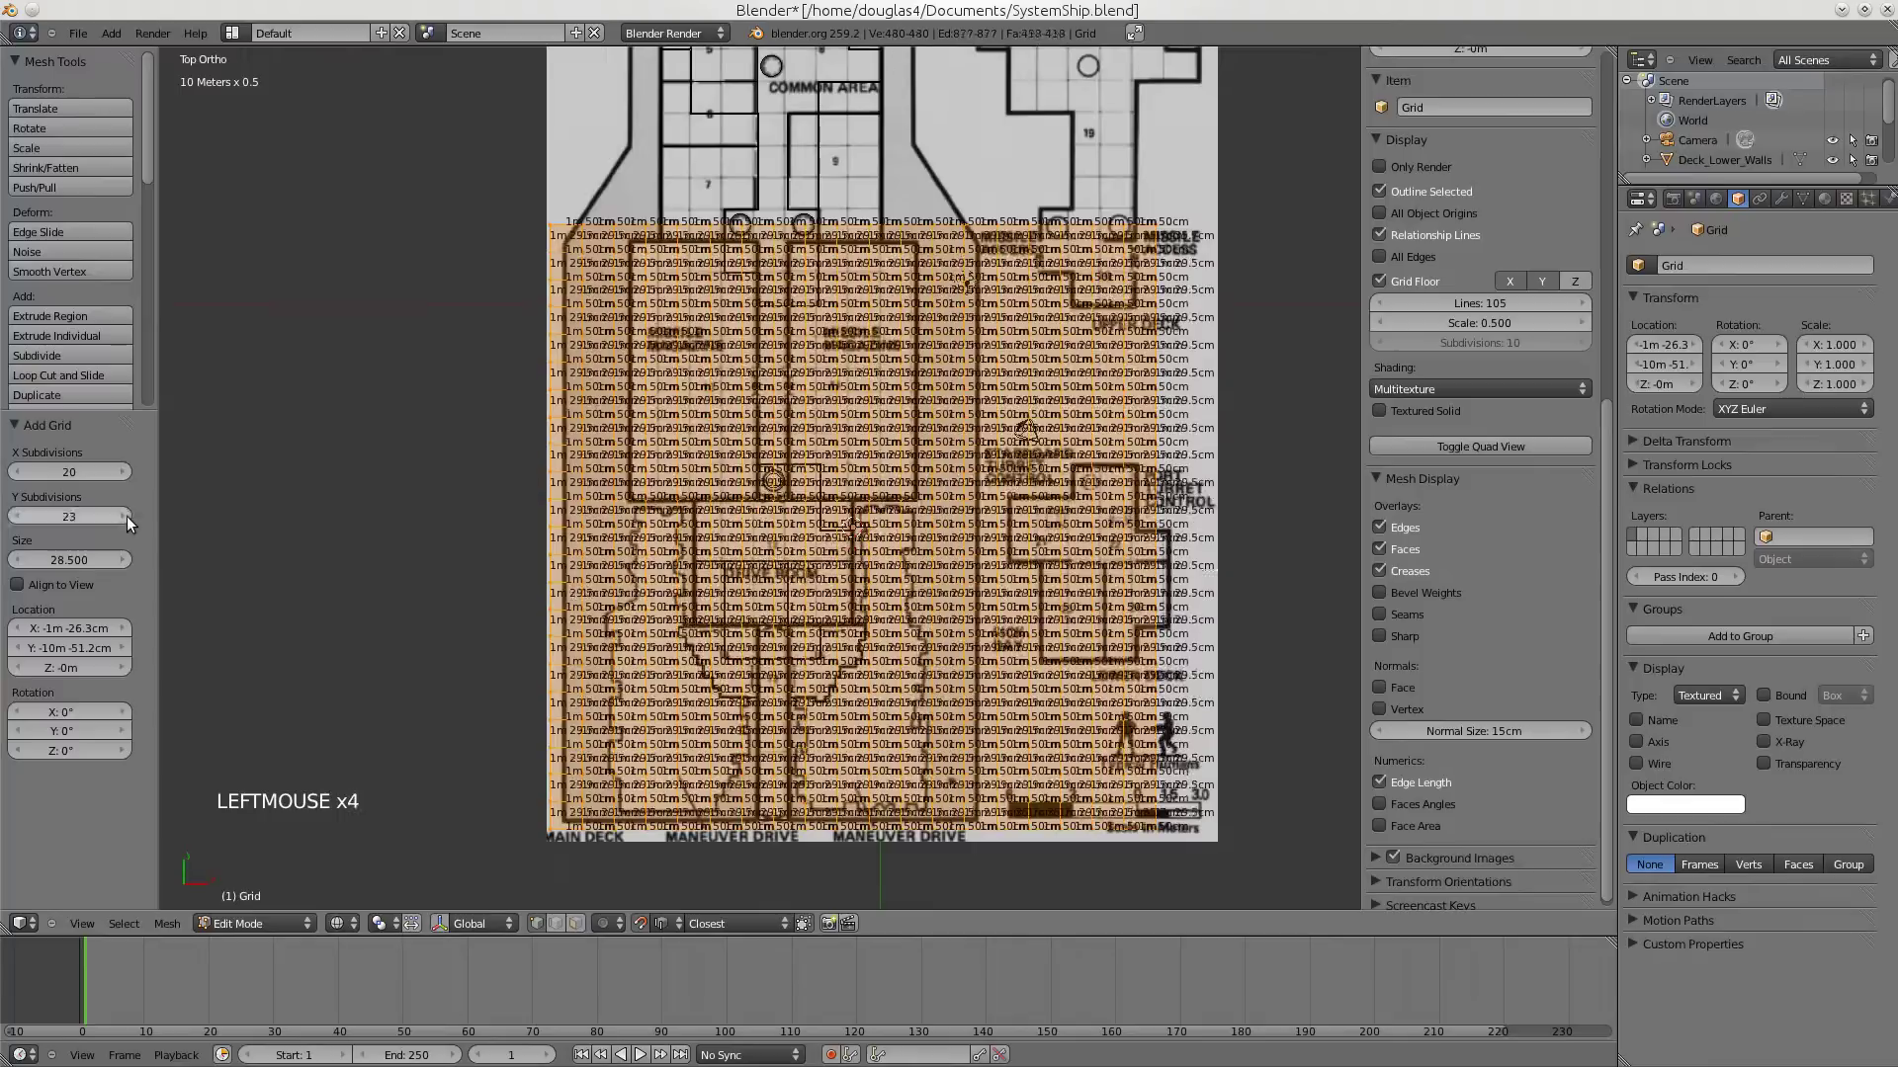
pyautogui.click(127, 516)
pyautogui.click(126, 516)
pyautogui.click(127, 516)
pyautogui.click(127, 516)
pyautogui.click(127, 516)
pyautogui.click(77, 519)
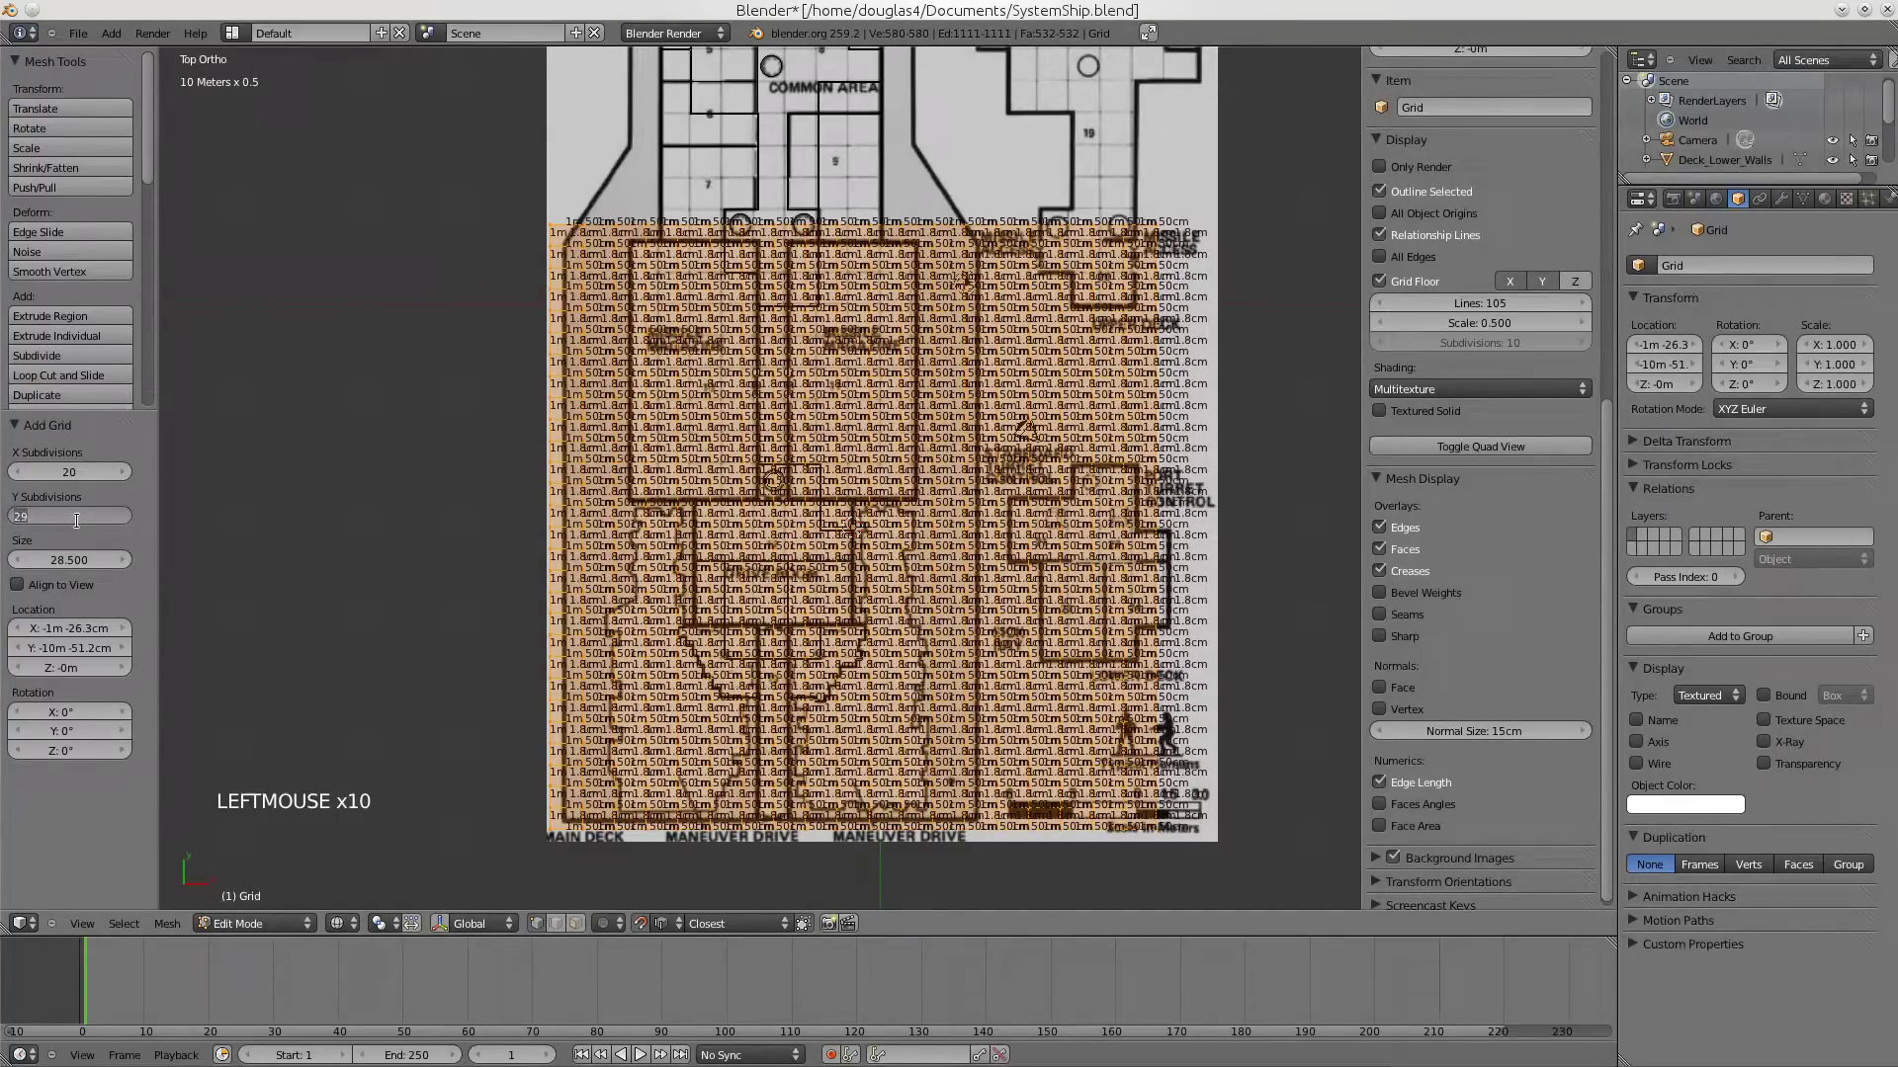
pyautogui.write('40')
pyautogui.press('Return')
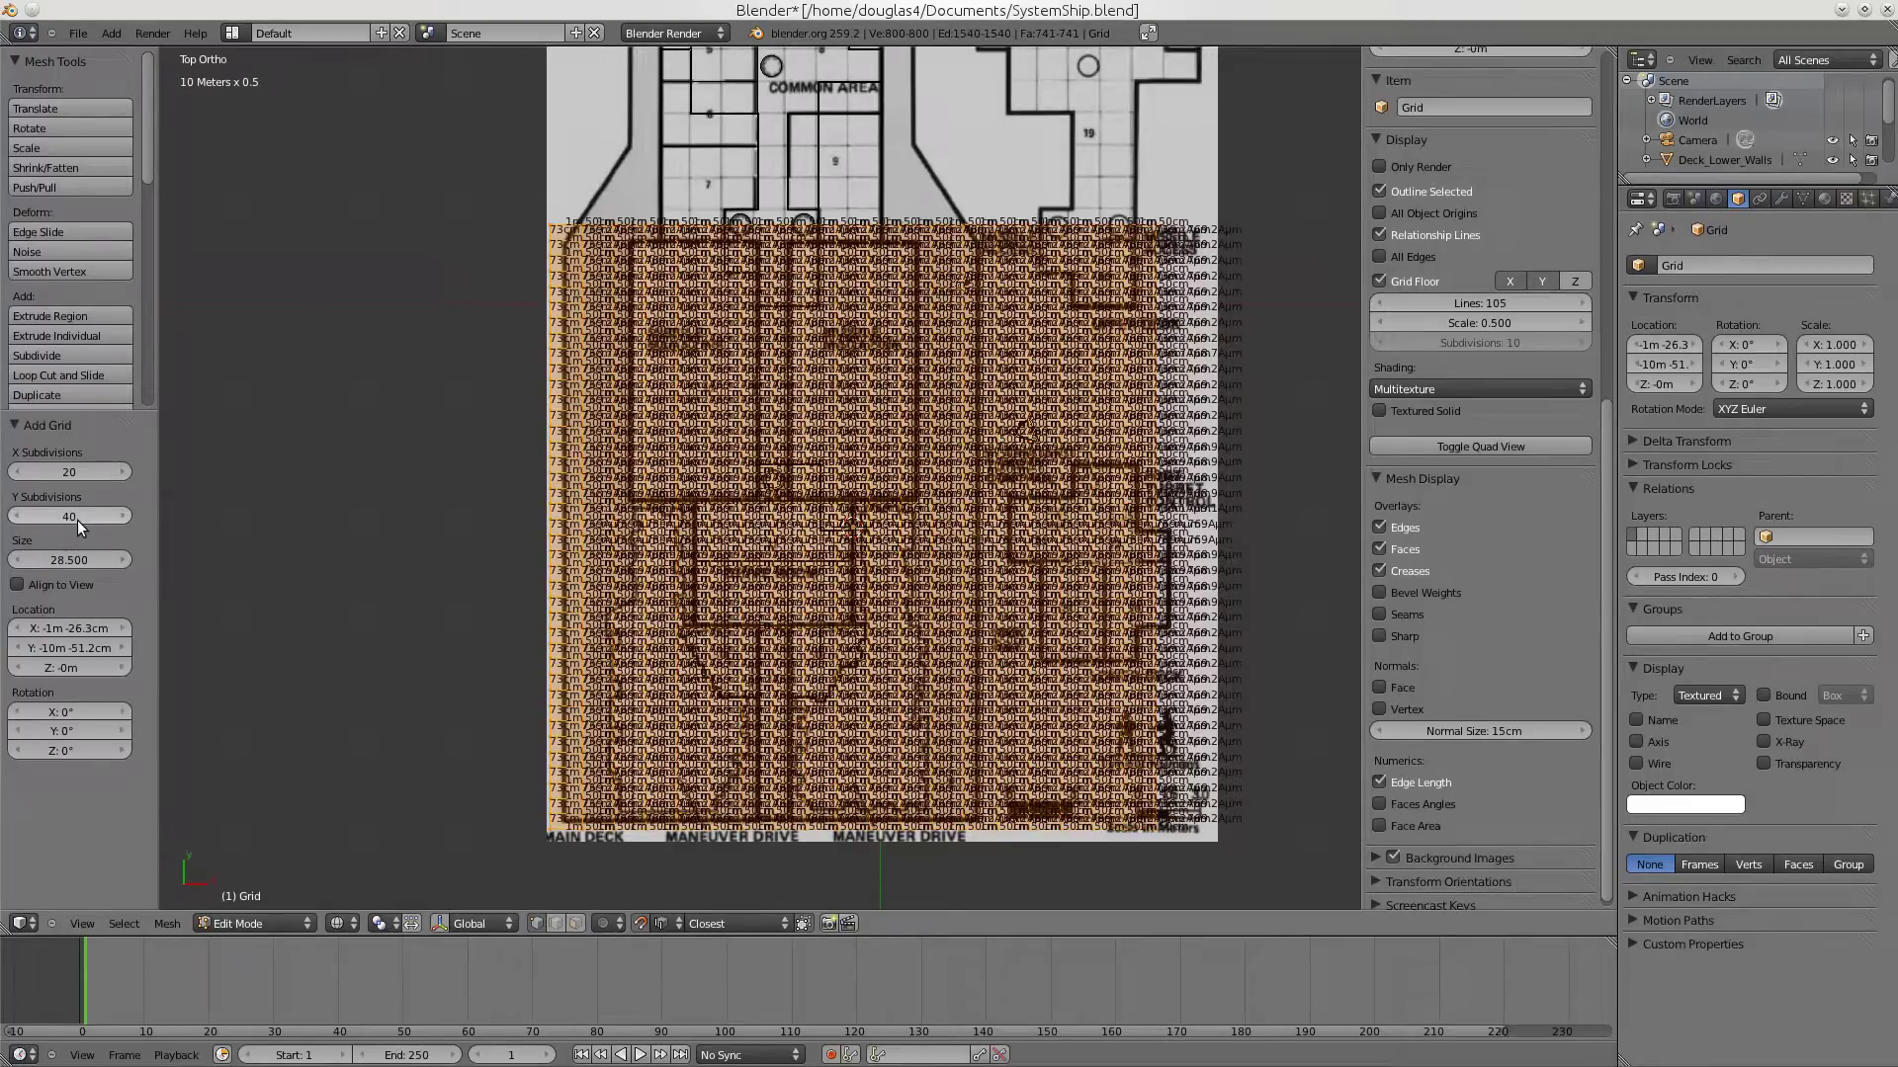
pyautogui.click(77, 470)
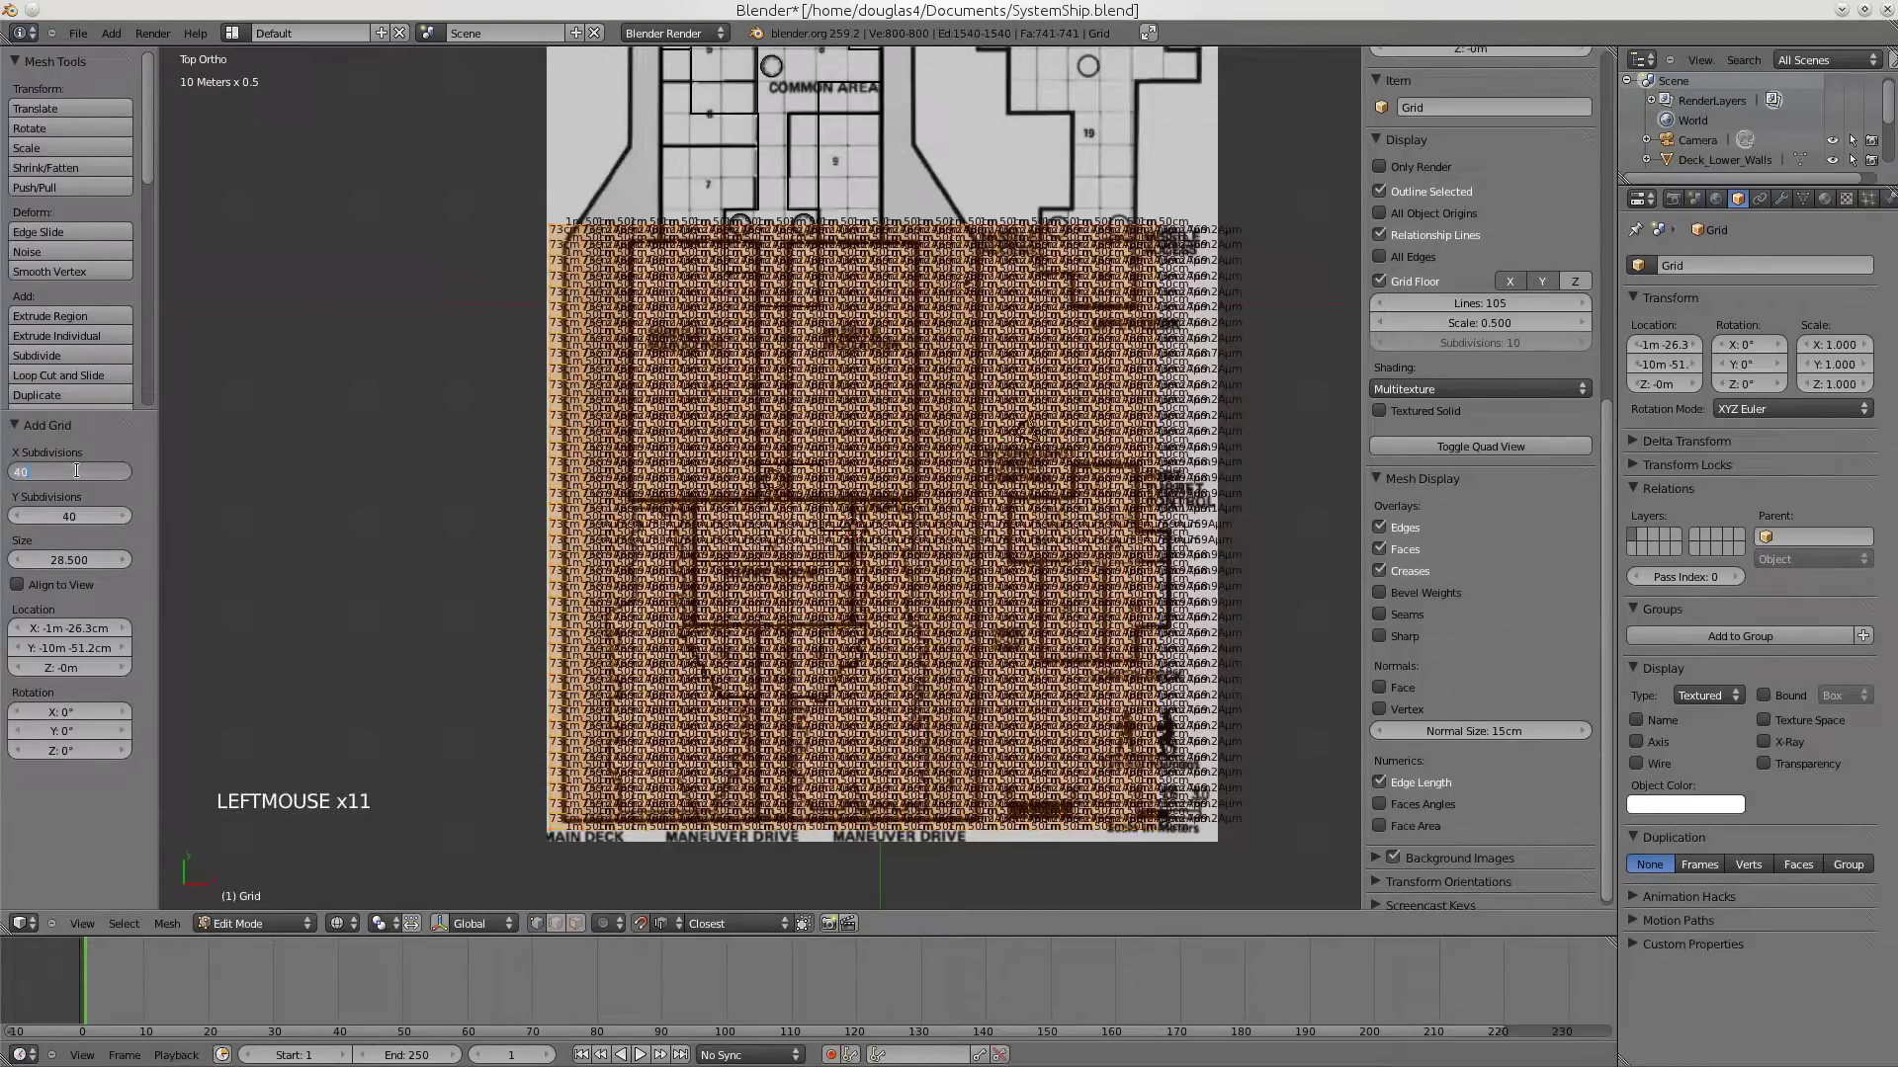
# - Set the grid's X subdivisions to 40 and its size to 59
pyautogui.write('40')
pyautogui.press('Return')
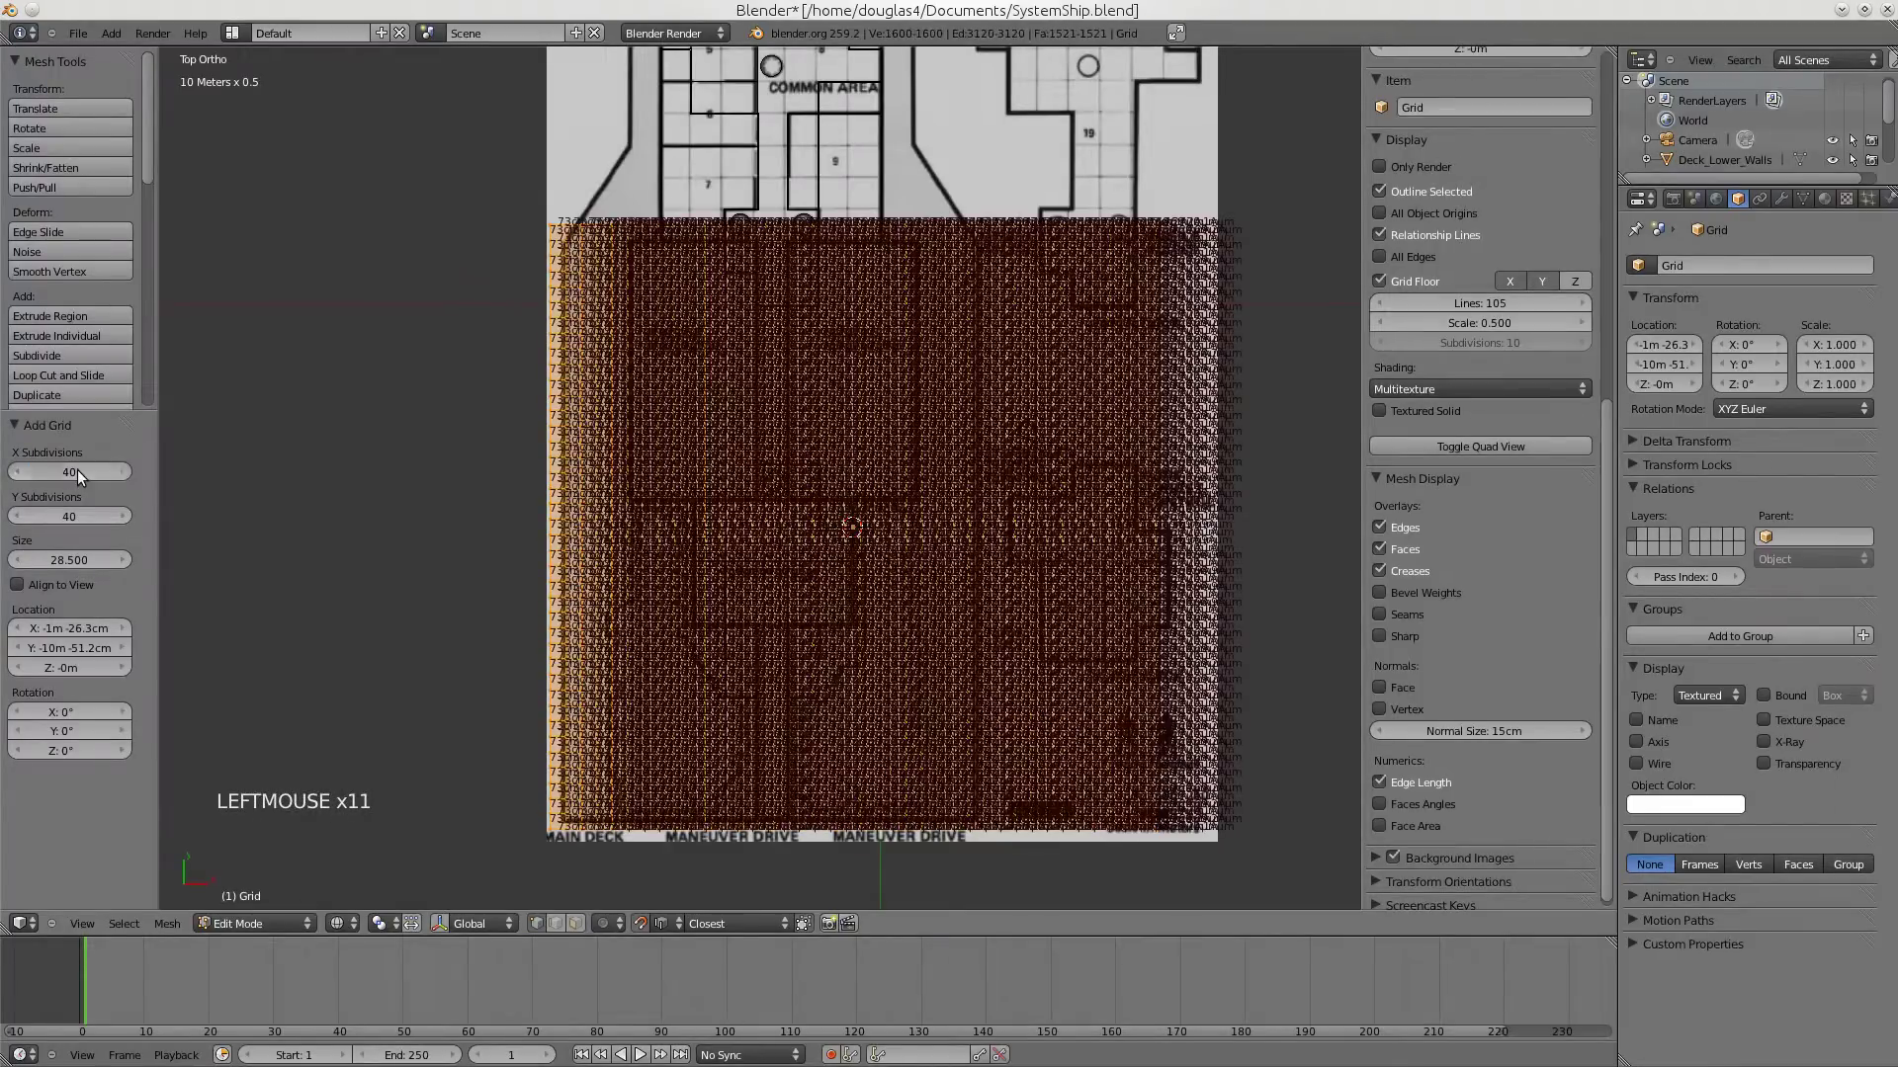
pyautogui.click(67, 561)
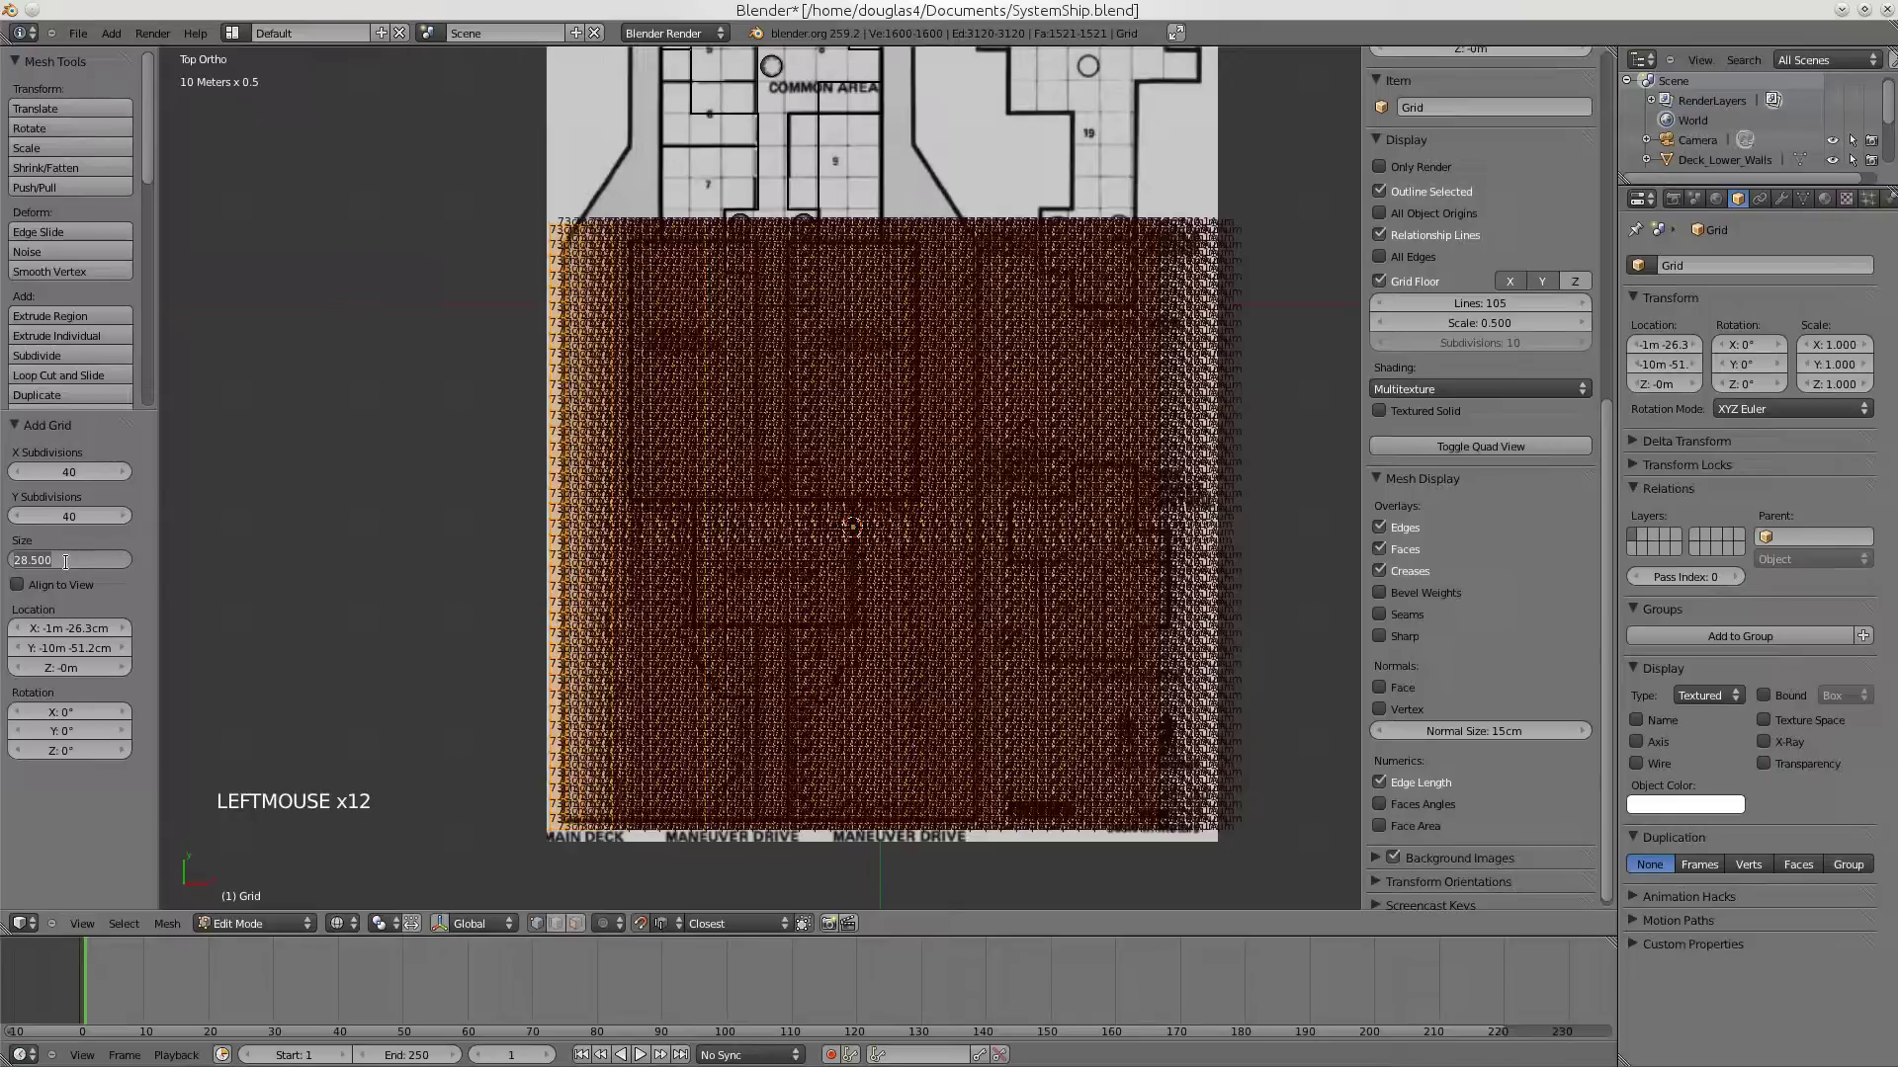
pyautogui.write('59')
pyautogui.press('Return')
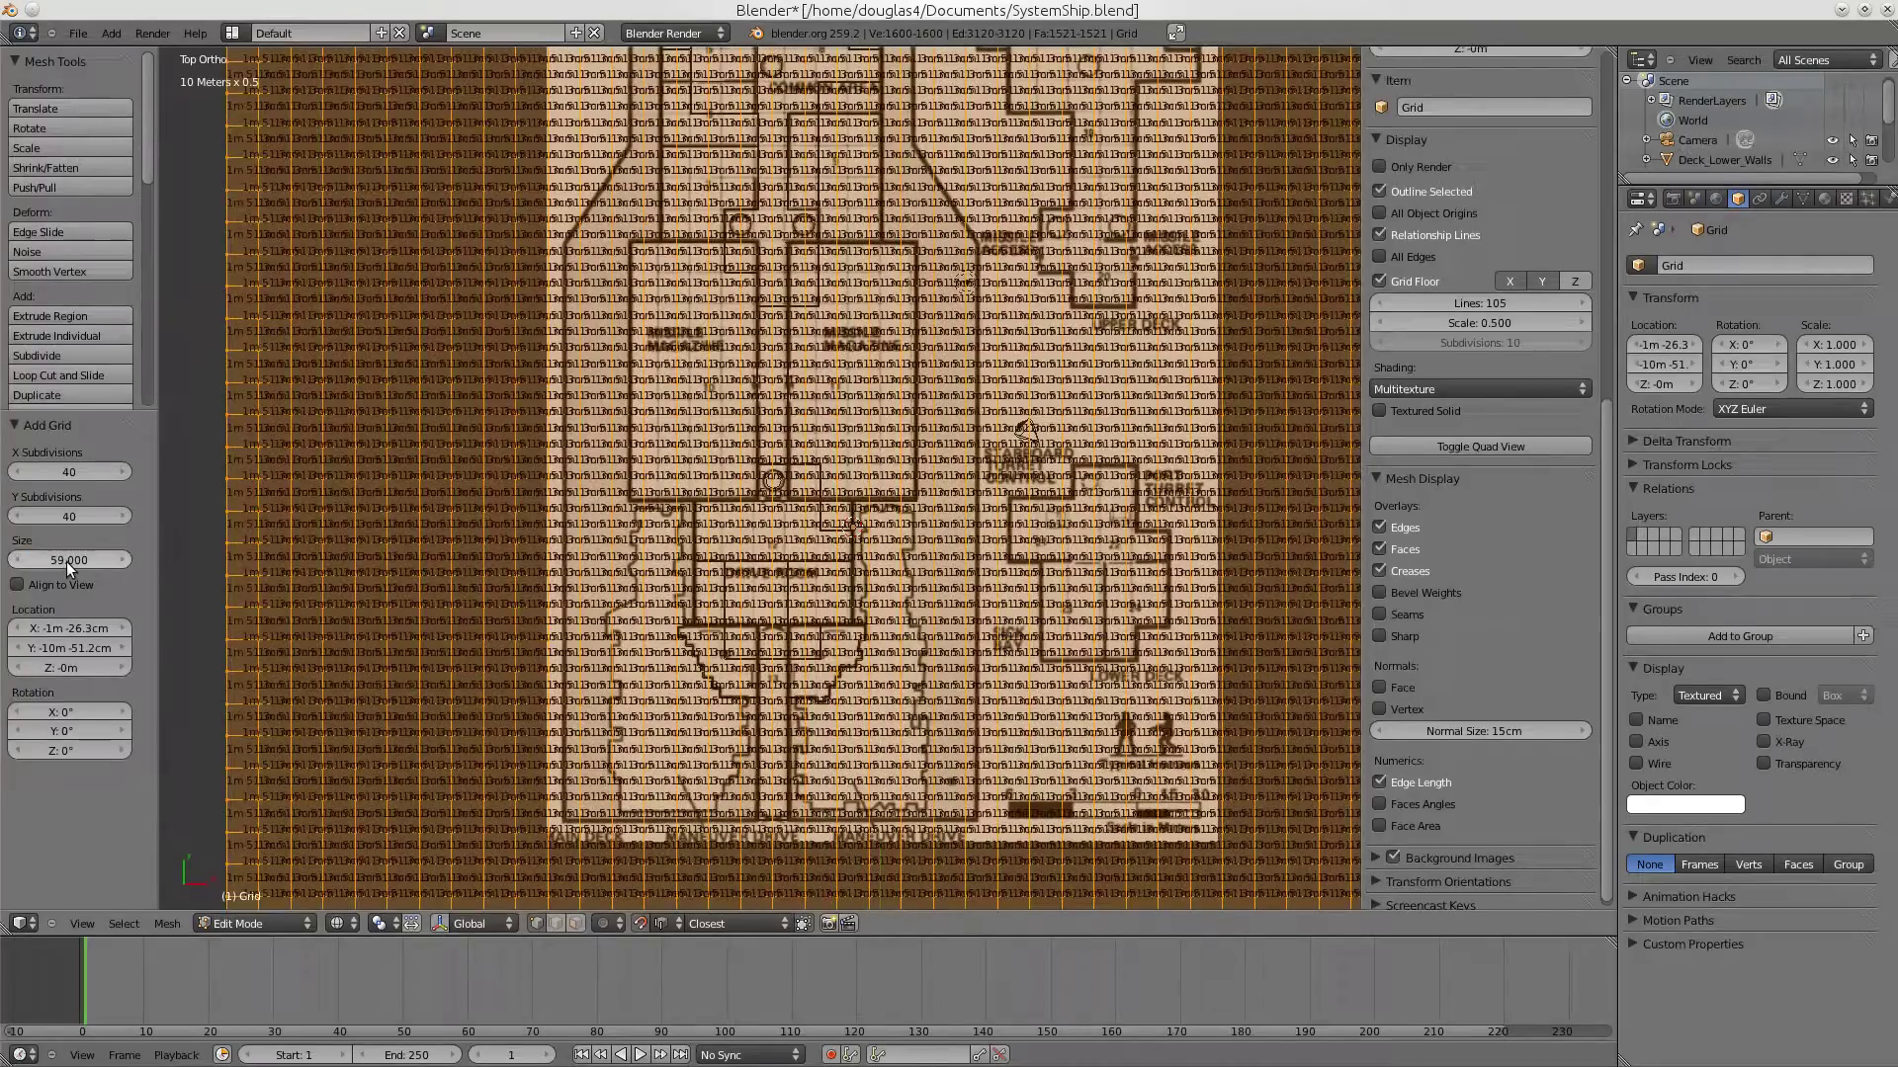
pyautogui.scroll(2, 935, 392)
pyautogui.scroll(6, 935, 392)
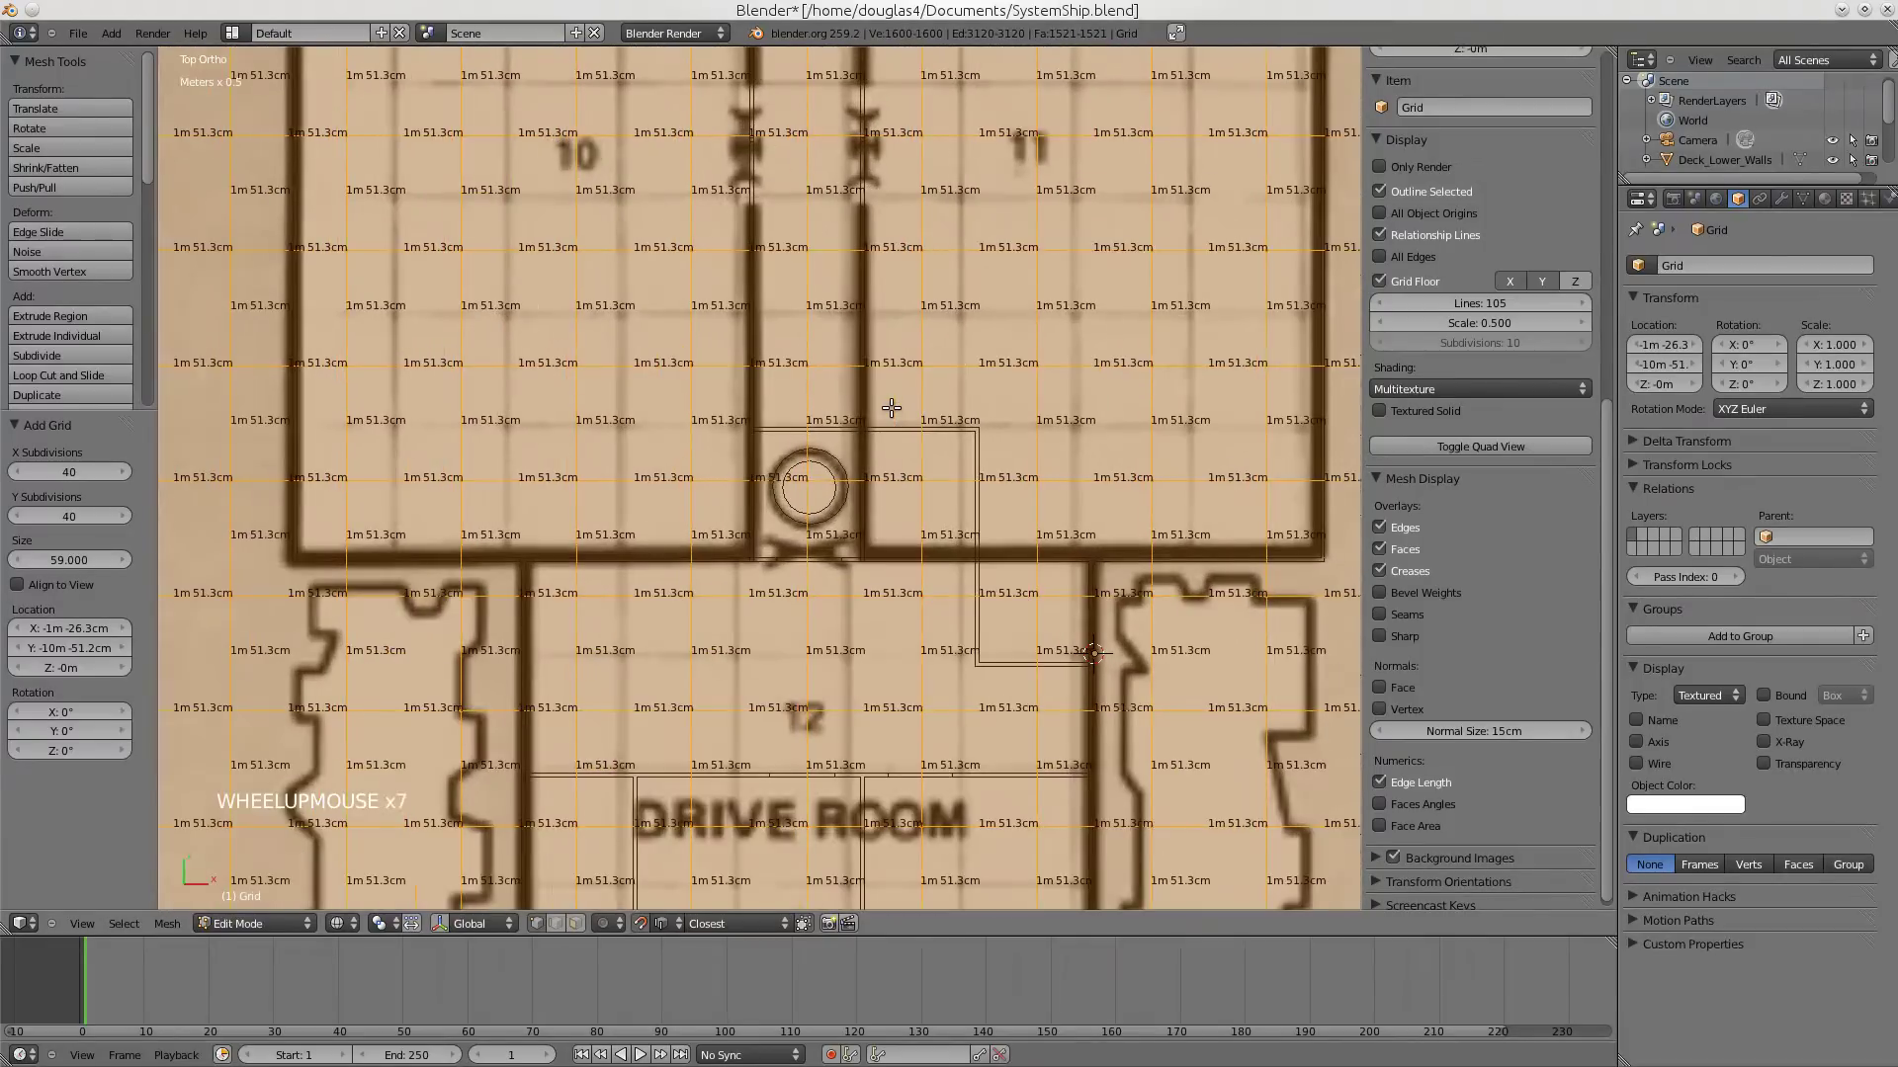
# - Fine-tune the grid size between about 58.94 and 59.03
pyautogui.click(19, 561)
pyautogui.click(19, 560)
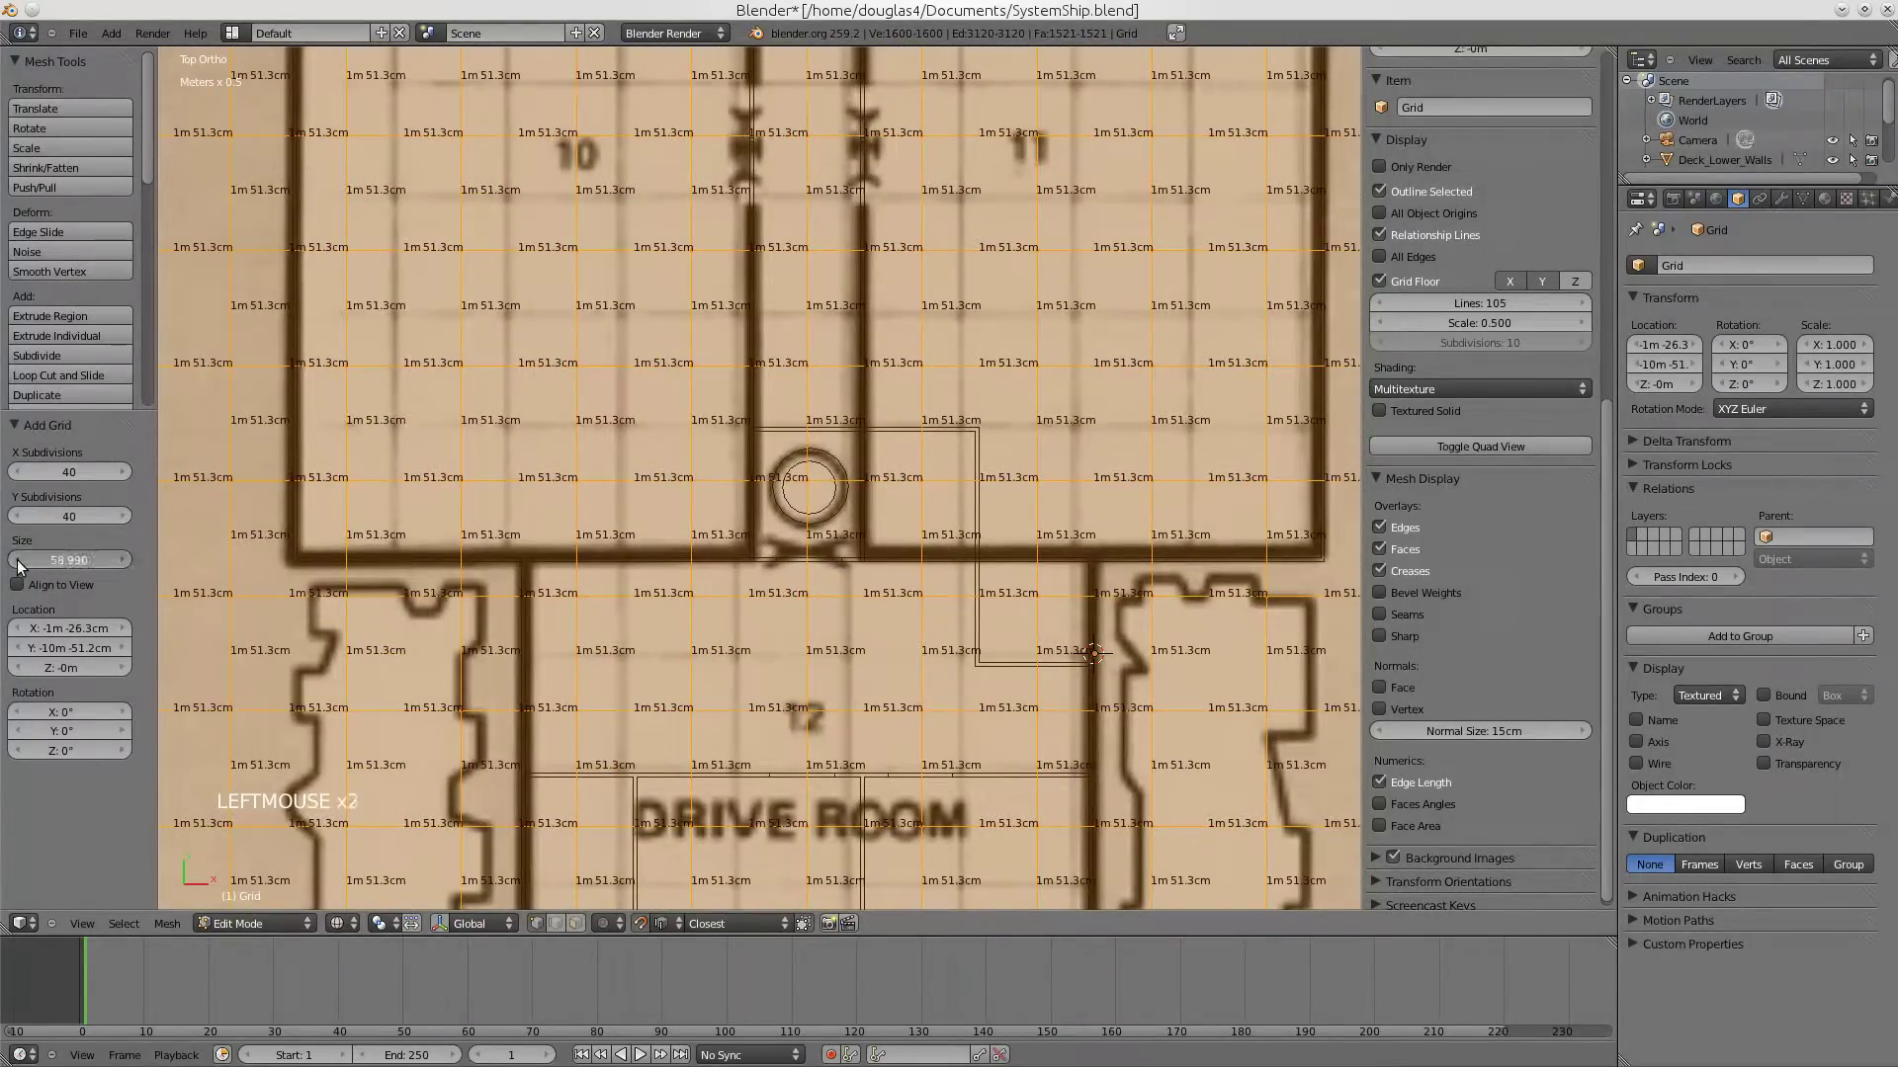
pyautogui.click(19, 560)
pyautogui.click(19, 561)
pyautogui.click(19, 561)
pyautogui.click(124, 561)
pyautogui.click(123, 560)
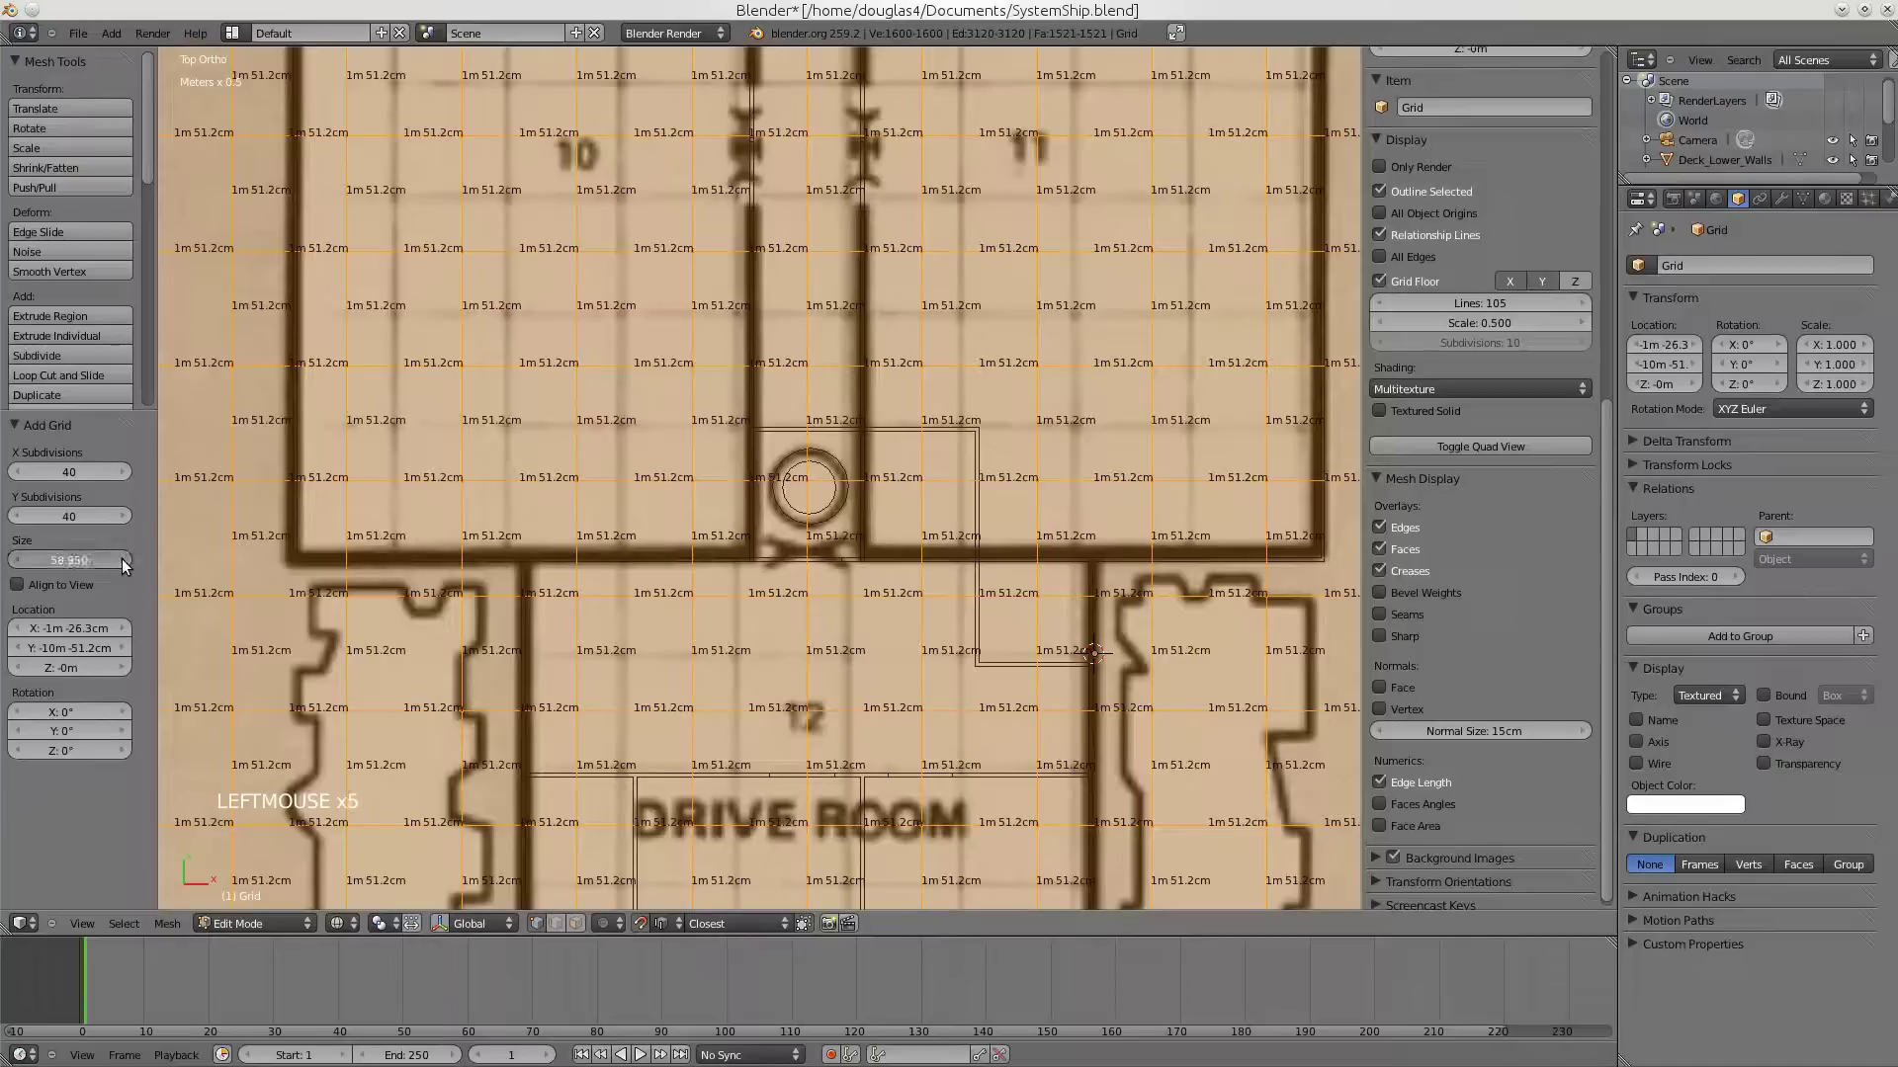
pyautogui.click(124, 560)
pyautogui.click(123, 561)
pyautogui.click(124, 561)
pyautogui.click(123, 560)
pyautogui.click(123, 560)
pyautogui.click(123, 561)
pyautogui.click(123, 561)
pyautogui.click(124, 560)
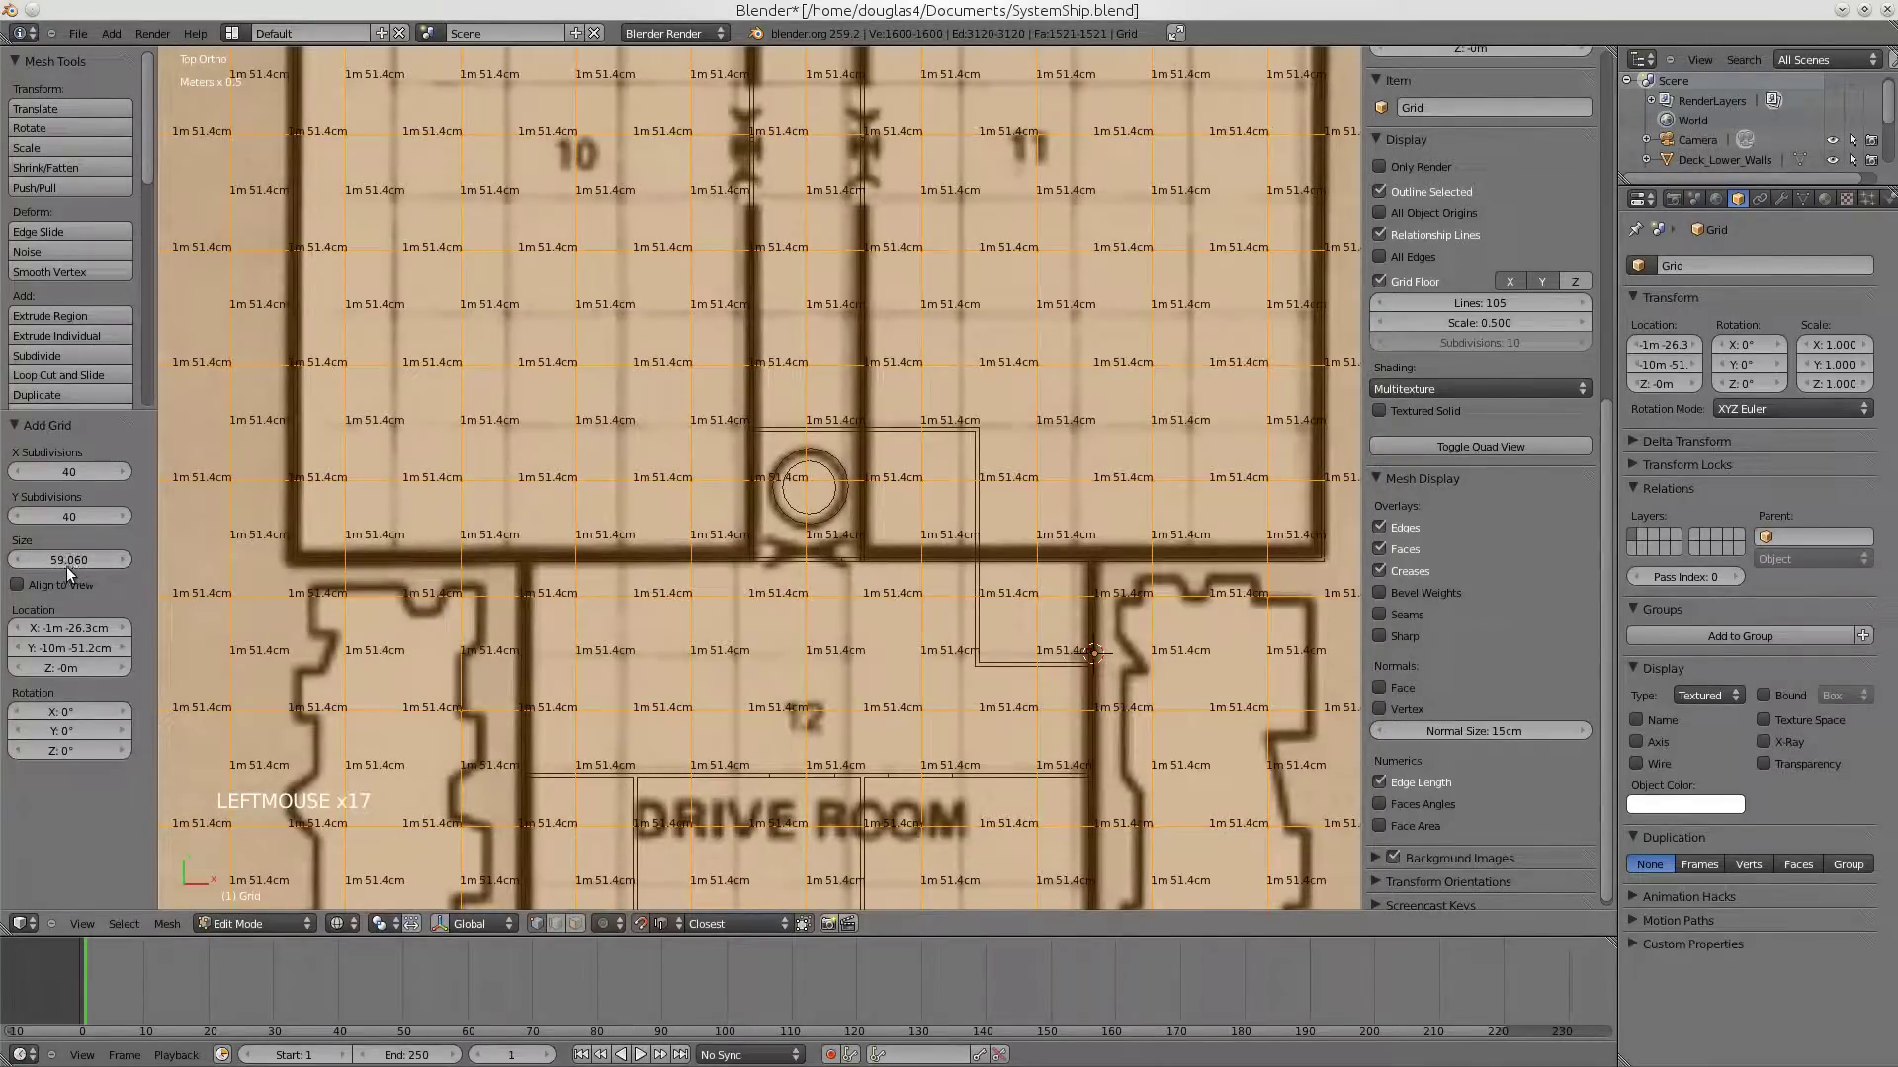
pyautogui.click(16, 560)
pyautogui.click(17, 560)
pyautogui.click(17, 560)
pyautogui.click(17, 560)
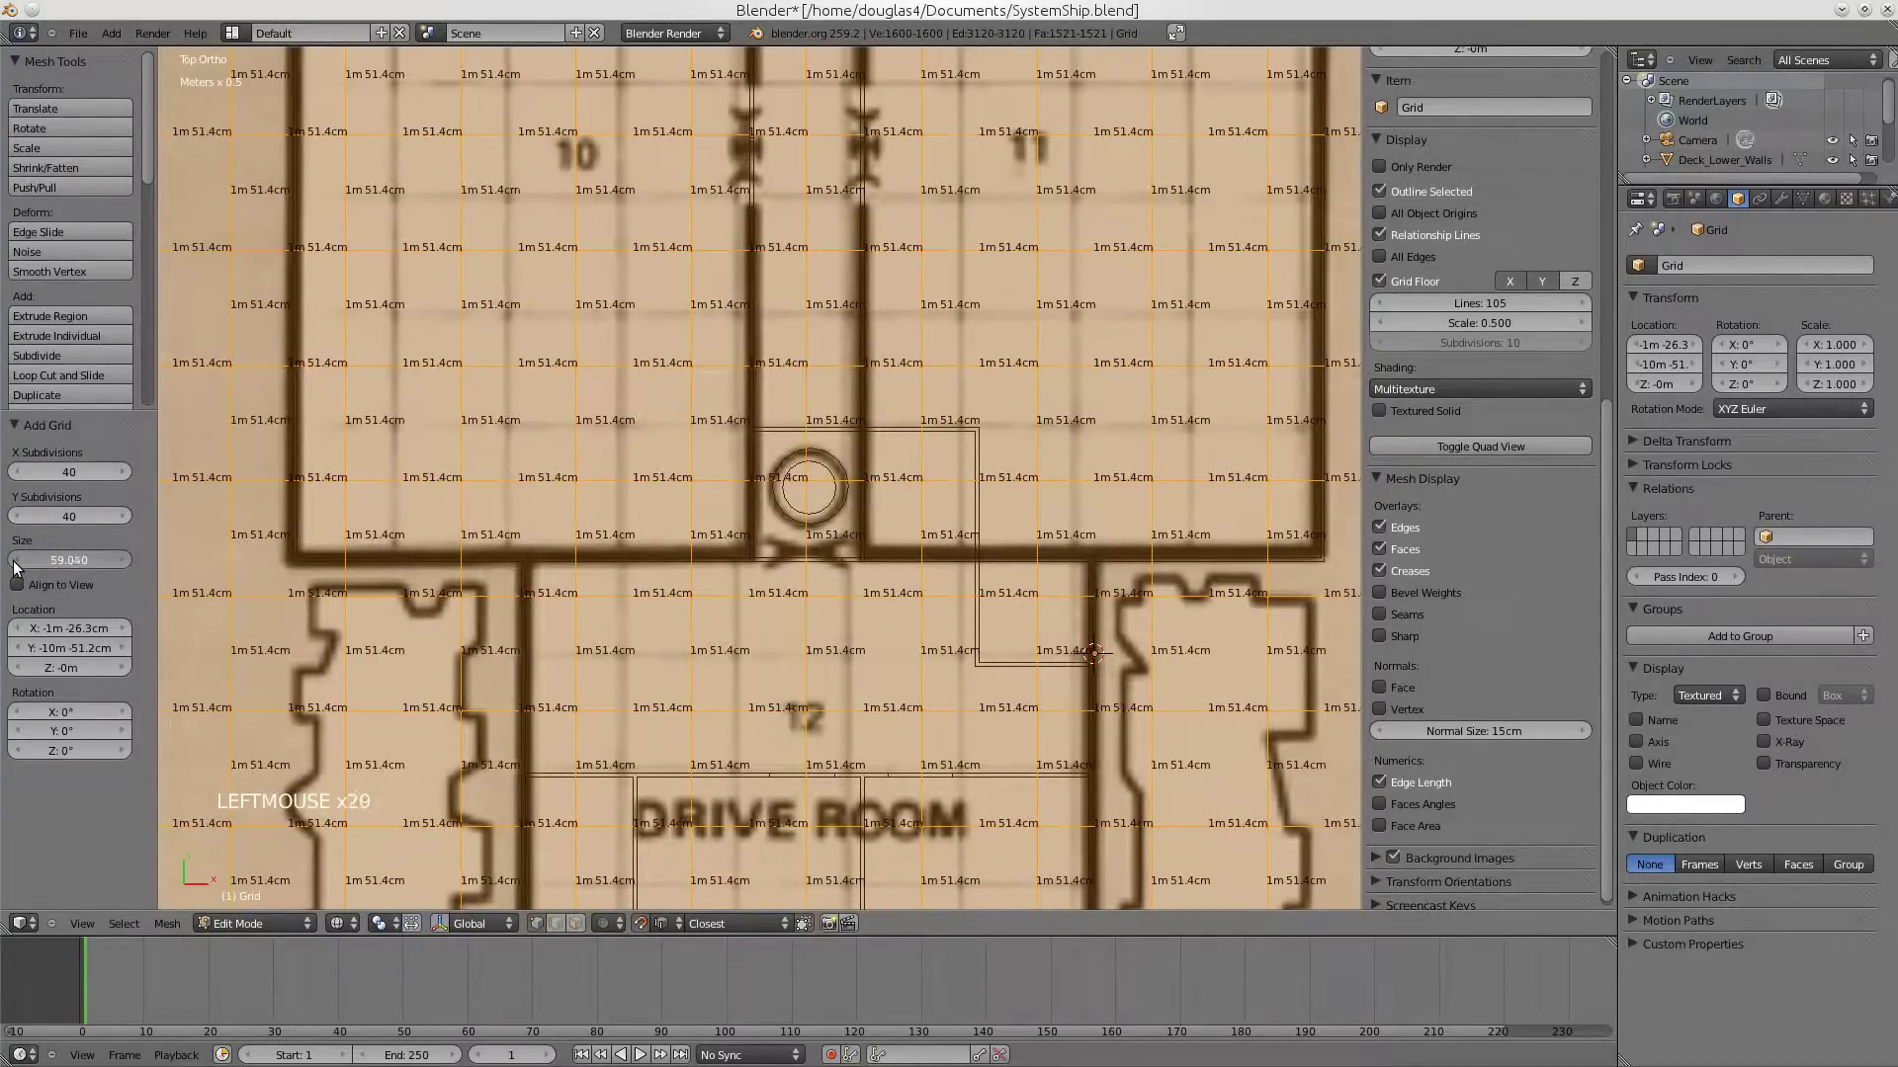
pyautogui.click(17, 560)
pyautogui.click(17, 561)
pyautogui.click(17, 560)
pyautogui.click(16, 560)
pyautogui.click(17, 561)
pyautogui.click(17, 561)
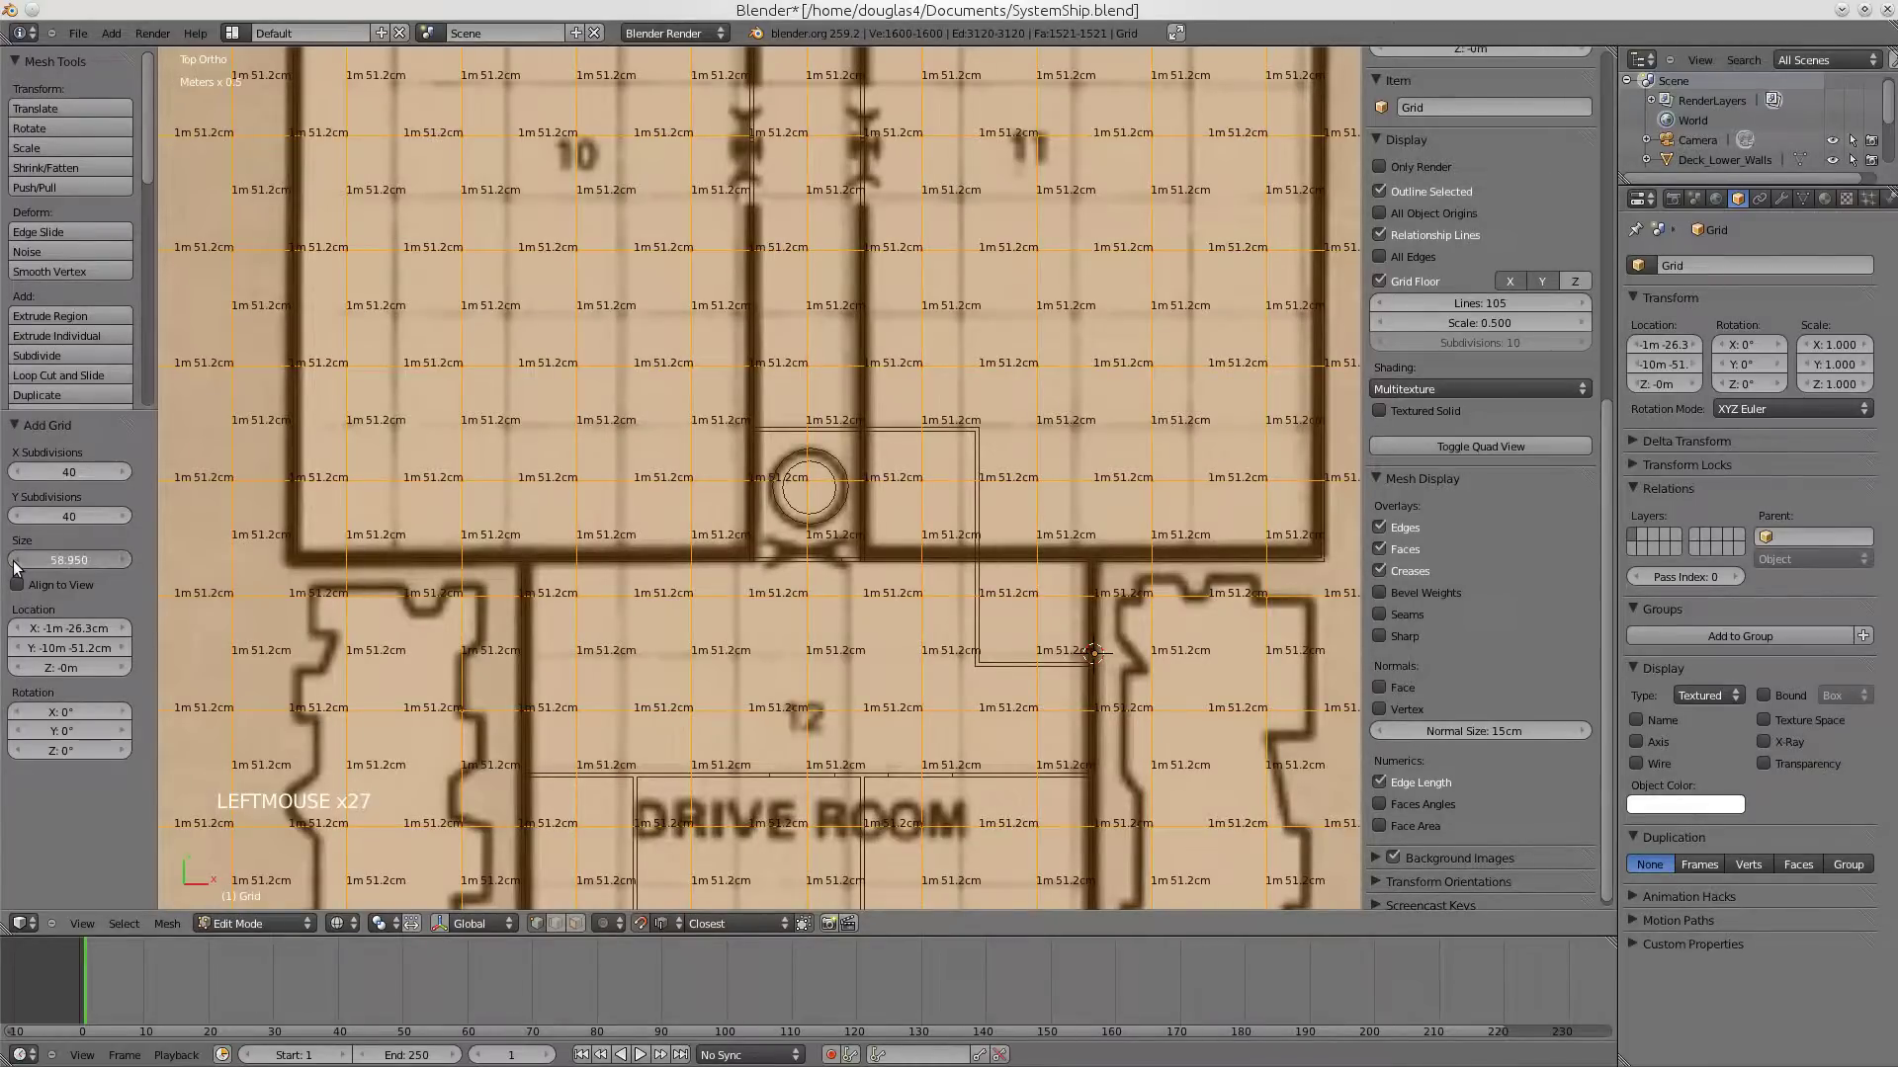
pyautogui.click(17, 560)
pyautogui.click(17, 561)
# - Lower the grid size gradually until every square measures exactly 1m 50cm
pyautogui.click(17, 560)
pyautogui.click(17, 560)
pyautogui.click(17, 560)
pyautogui.click(17, 560)
pyautogui.click(17, 560)
pyautogui.click(17, 560)
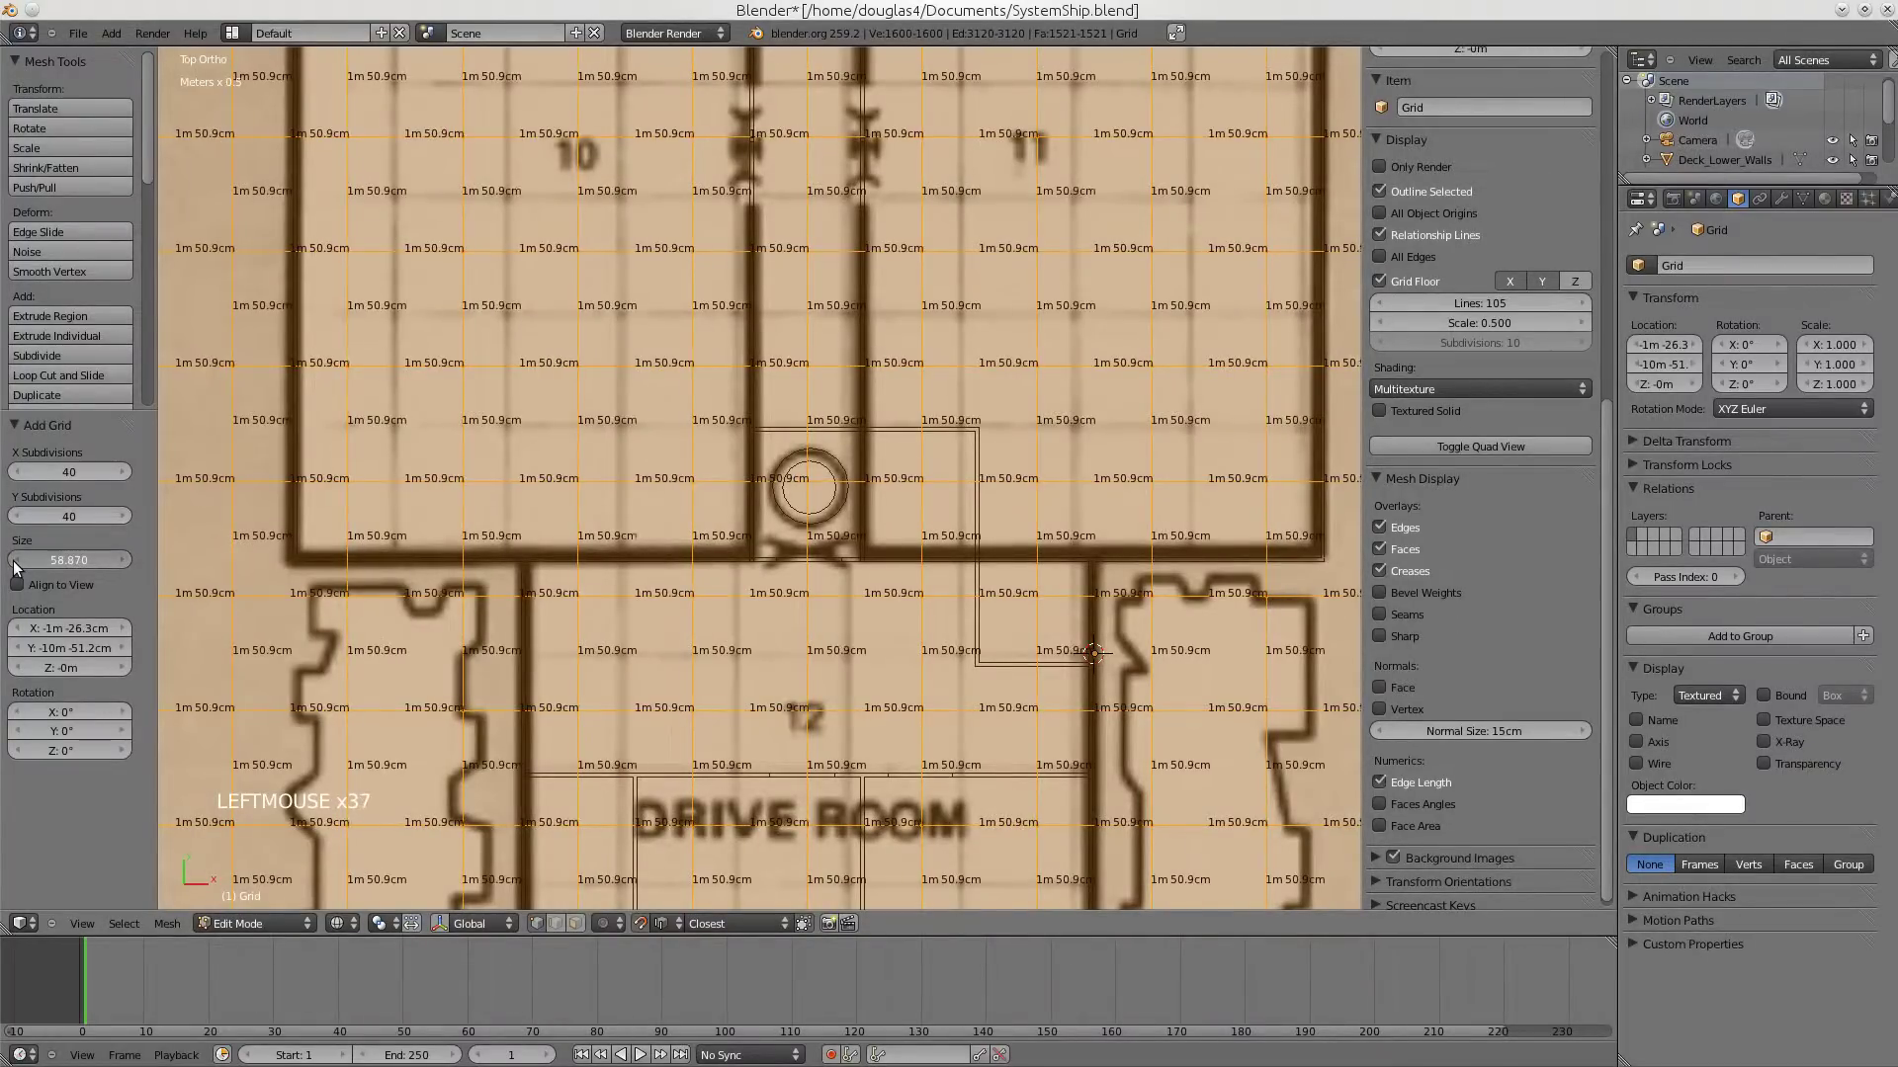
pyautogui.click(17, 560)
pyautogui.click(17, 560)
pyautogui.click(17, 560)
pyautogui.click(17, 561)
pyautogui.click(16, 561)
pyautogui.click(16, 560)
pyautogui.click(17, 561)
pyautogui.click(17, 561)
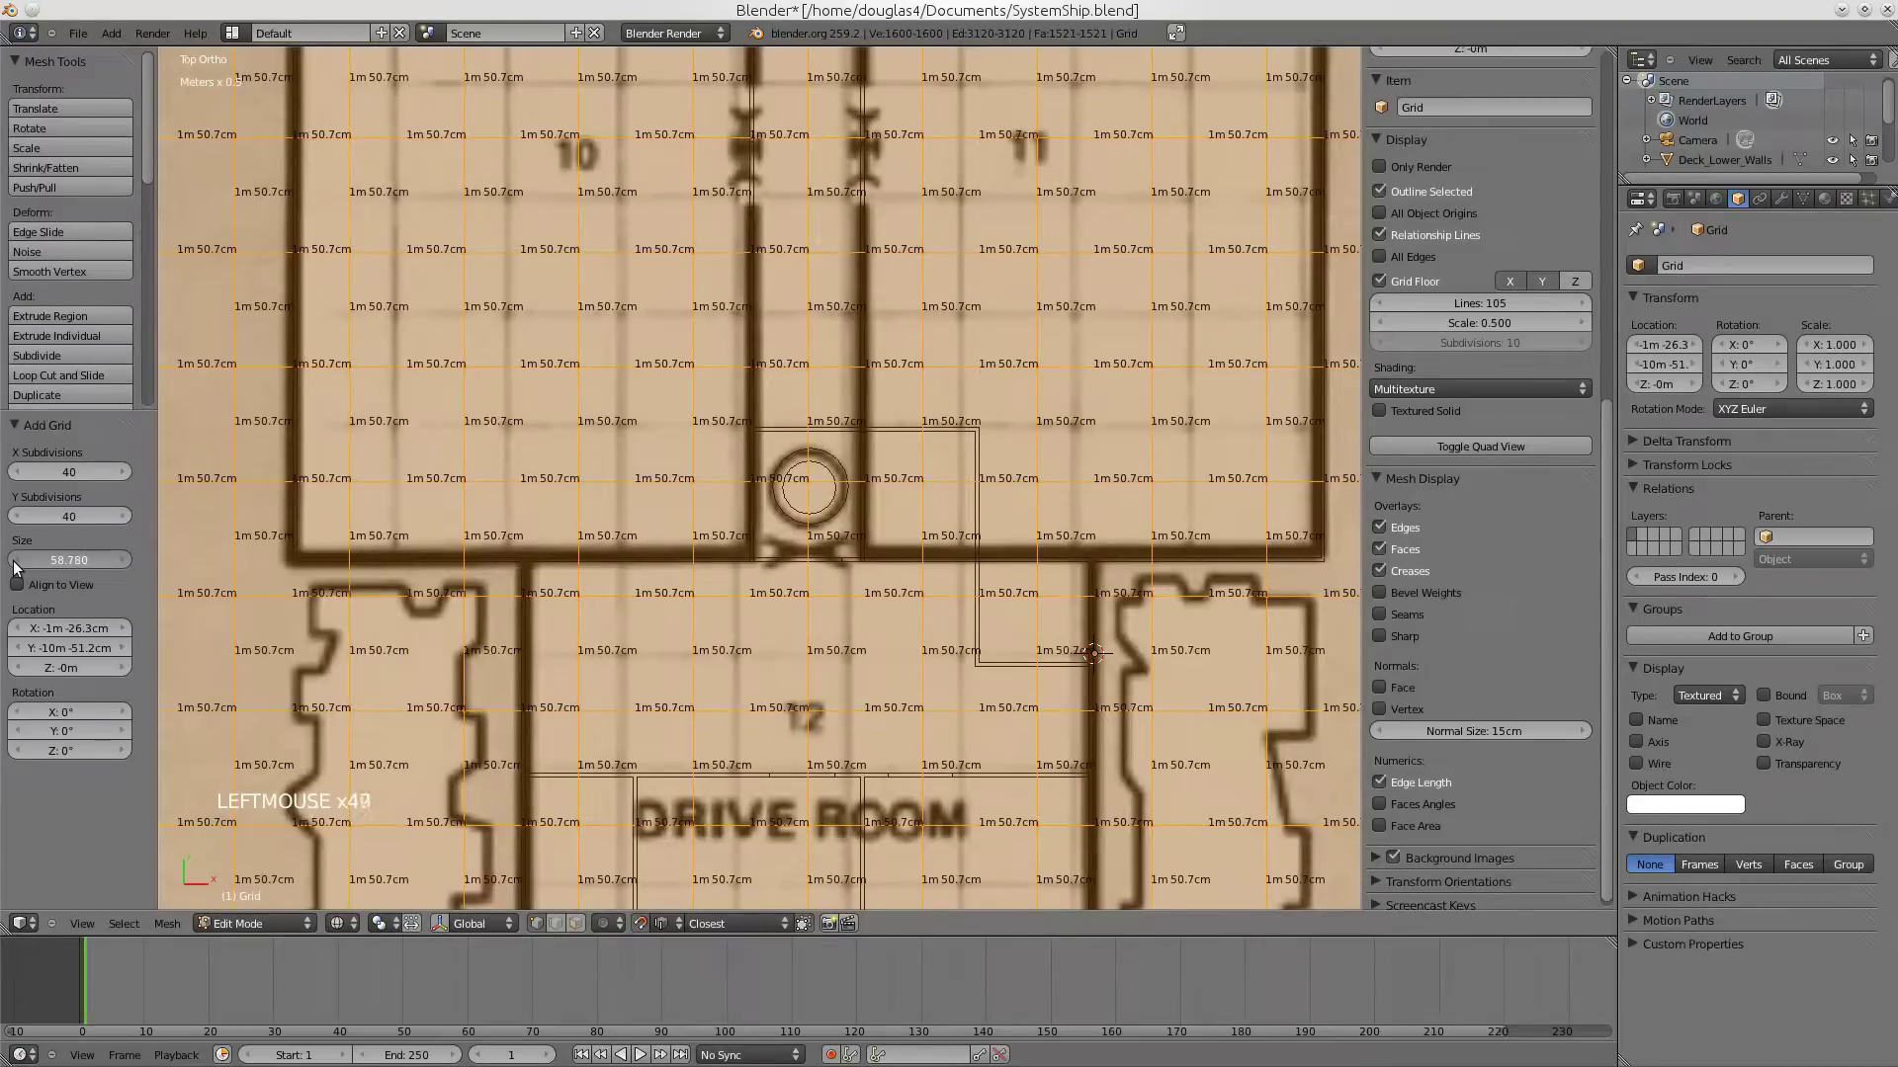
pyautogui.click(17, 560)
pyautogui.click(16, 561)
pyautogui.click(16, 560)
pyautogui.click(17, 561)
pyautogui.click(17, 561)
pyautogui.click(16, 560)
pyautogui.click(17, 560)
pyautogui.click(17, 561)
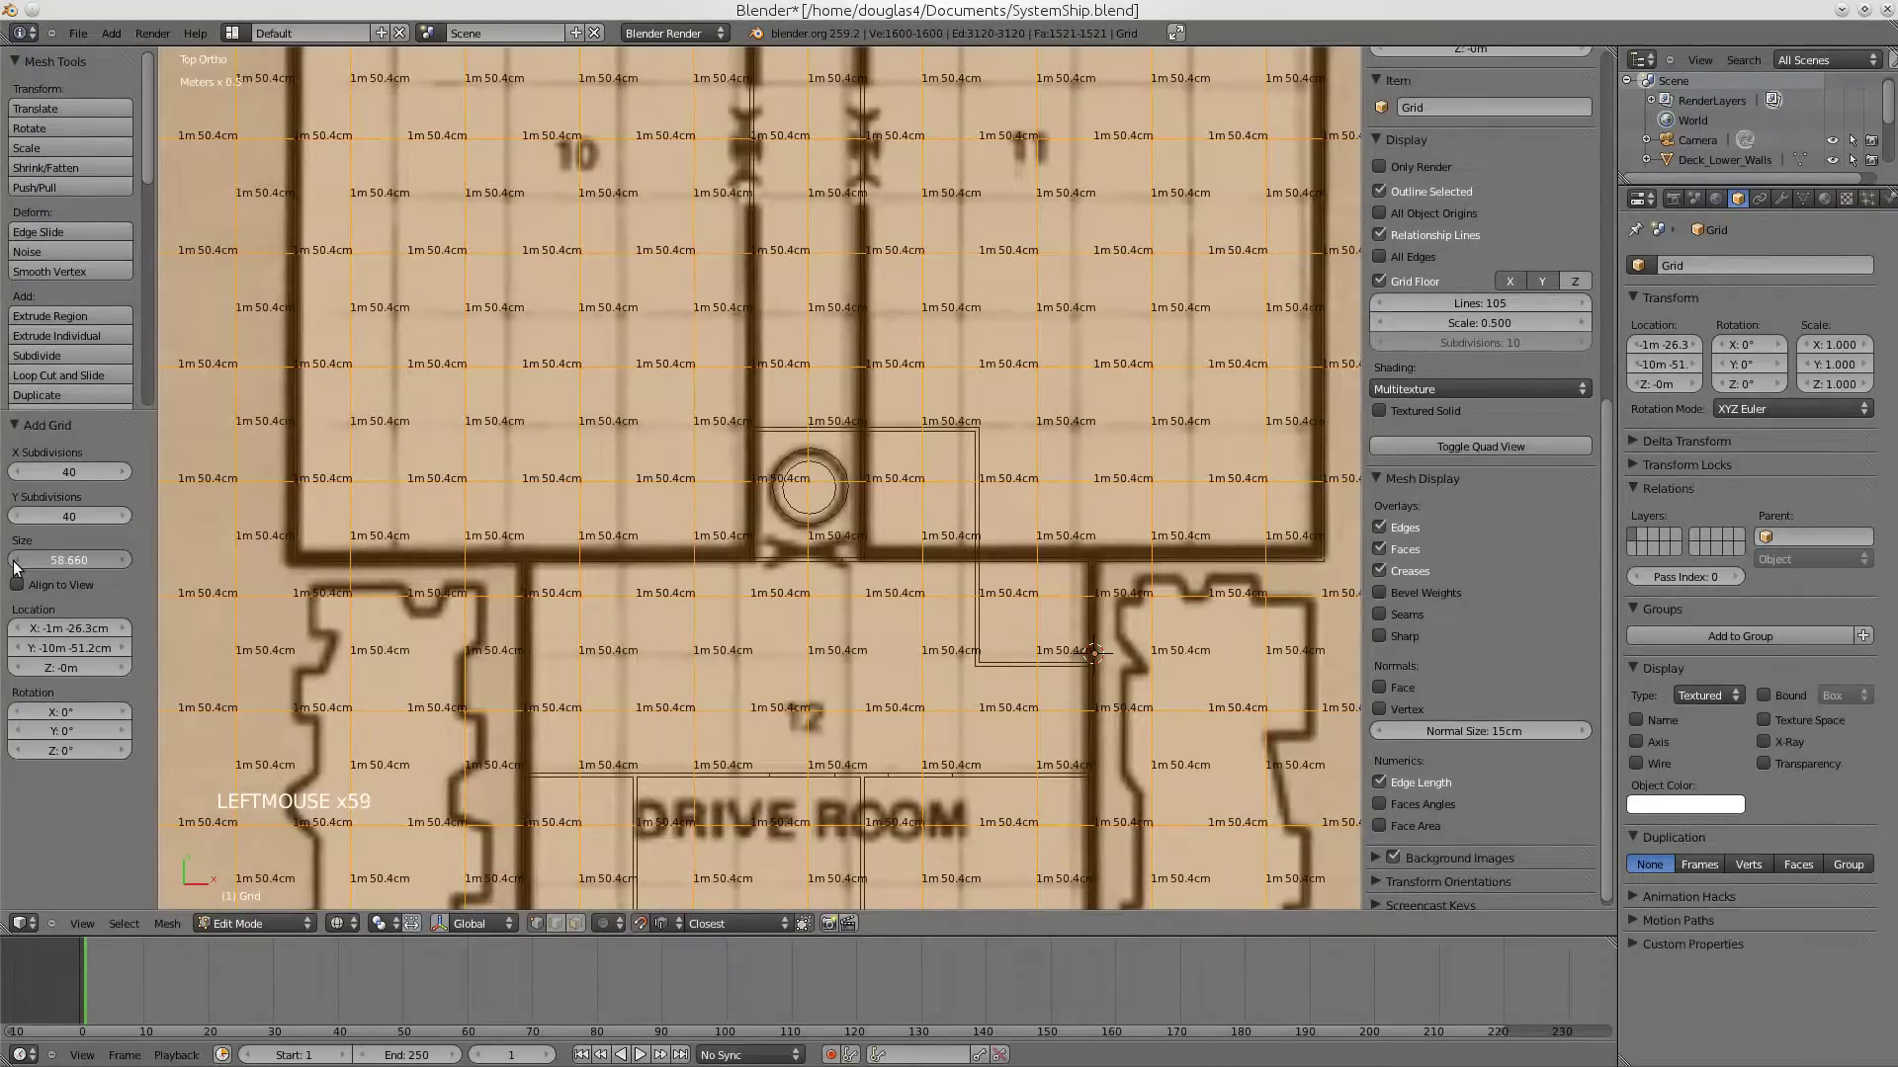
pyautogui.click(17, 561)
pyautogui.click(17, 561)
pyautogui.click(16, 560)
pyautogui.click(17, 561)
pyautogui.click(17, 561)
pyautogui.click(17, 561)
pyautogui.click(17, 560)
pyautogui.click(16, 561)
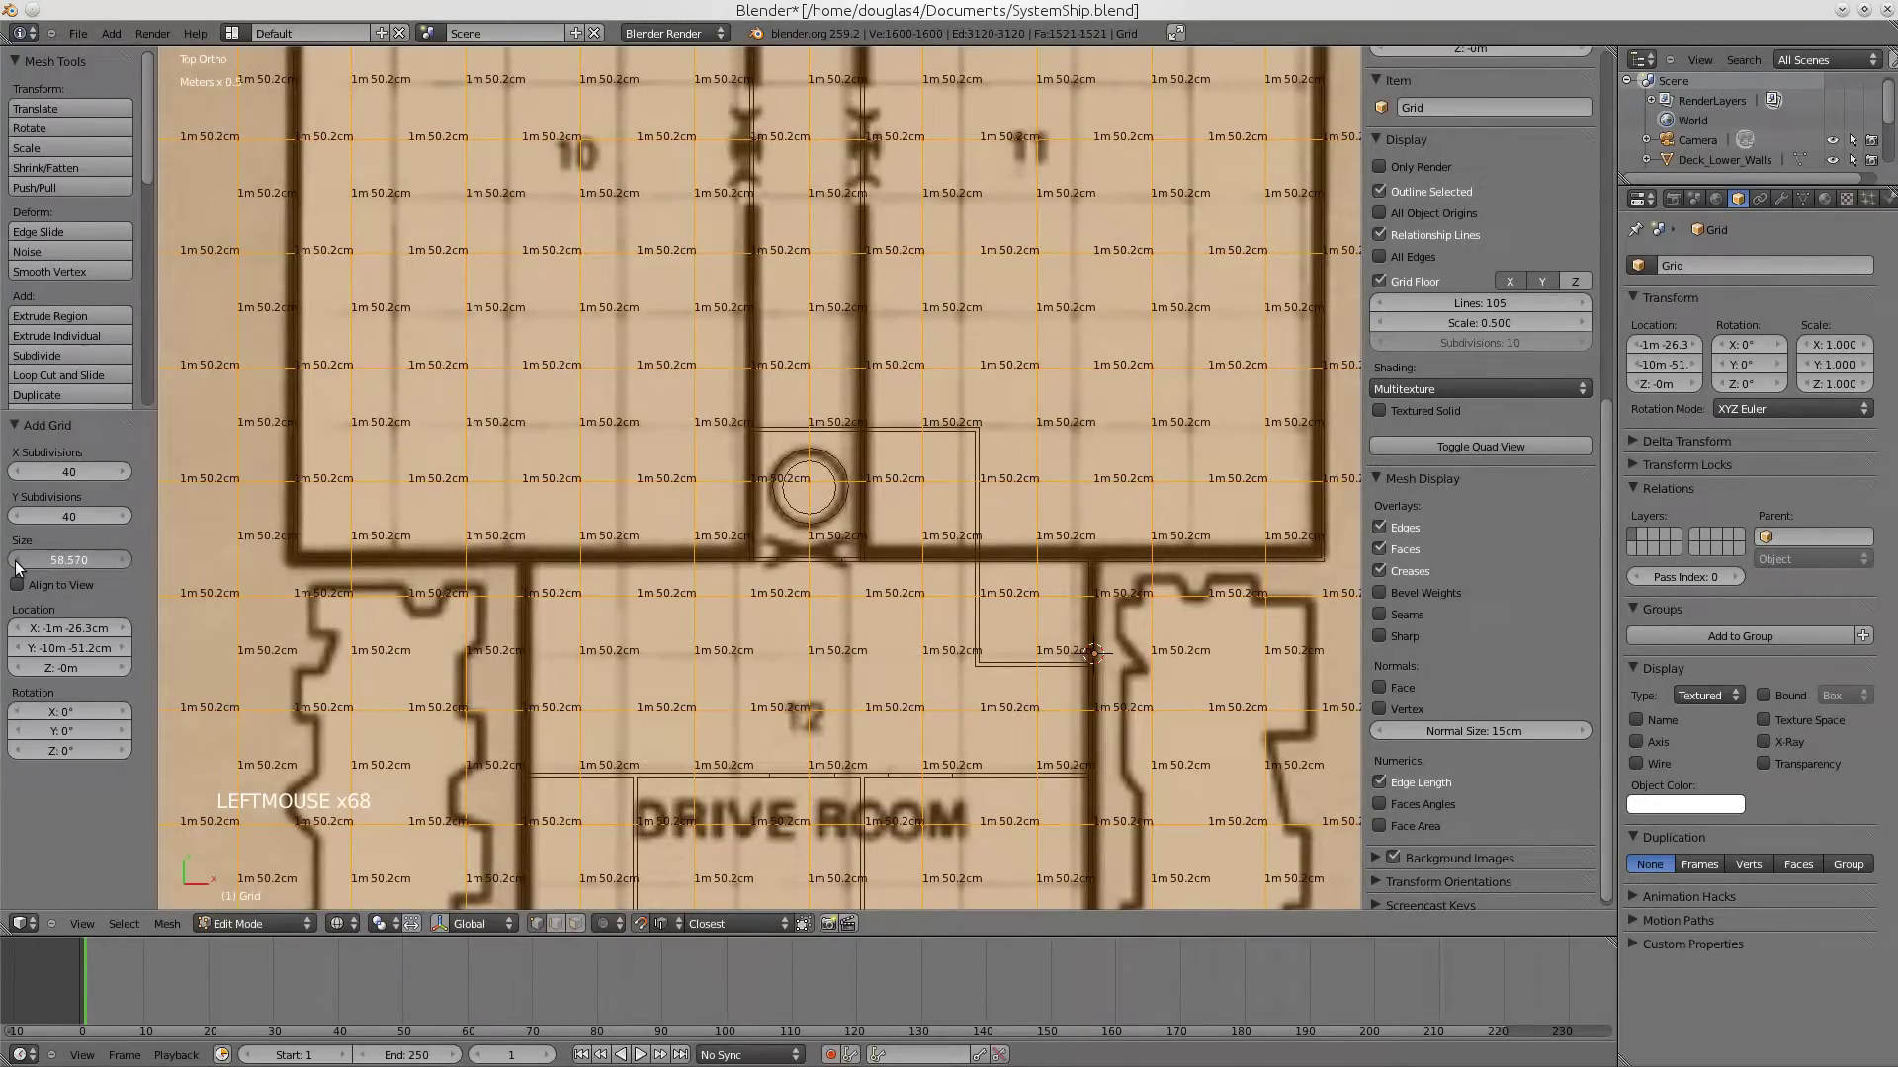
pyautogui.click(17, 561)
pyautogui.click(17, 560)
pyautogui.click(16, 560)
pyautogui.click(17, 560)
pyautogui.click(17, 560)
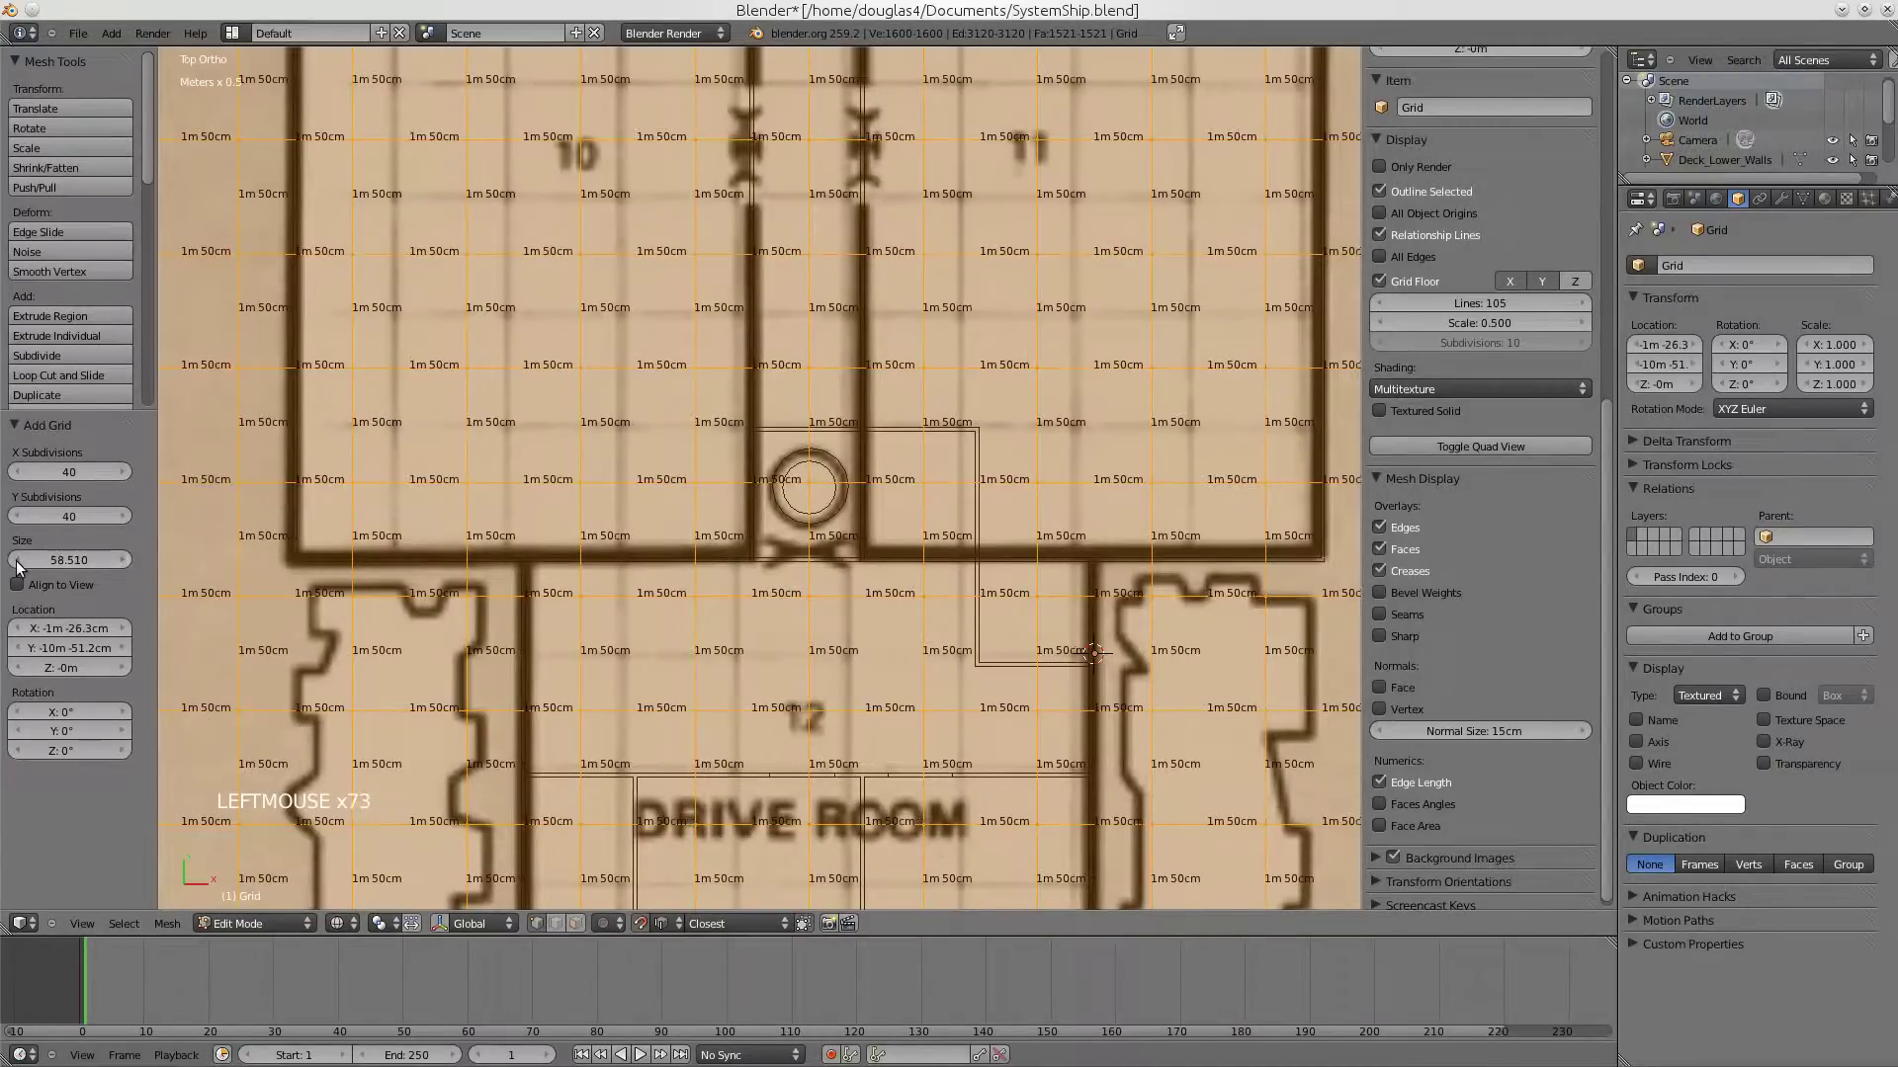
pyautogui.click(17, 561)
pyautogui.click(17, 560)
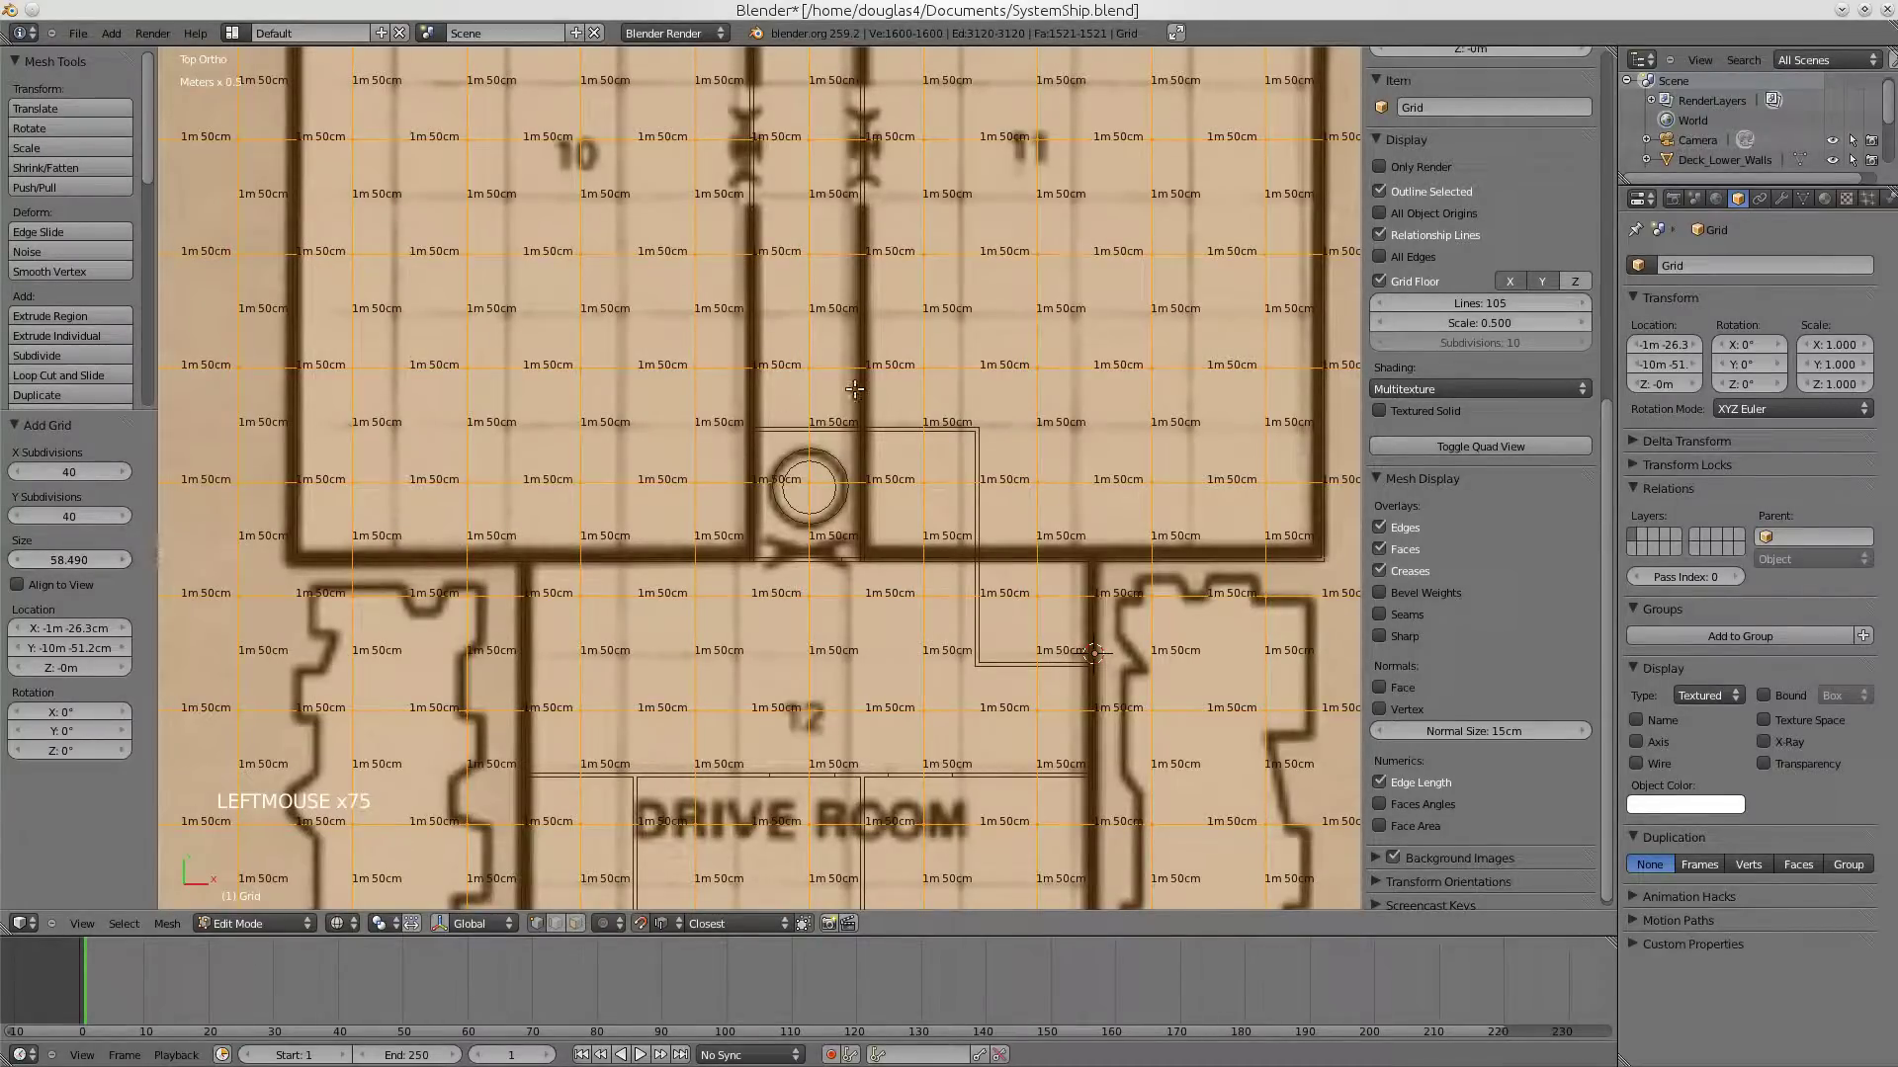
# - Move the grid 2m 89.5cm in X and 11m 50.1cm in Y onto the deck plan
pyautogui.scroll(-4, 825, 425)
pyautogui.scroll(-4, 825, 425)
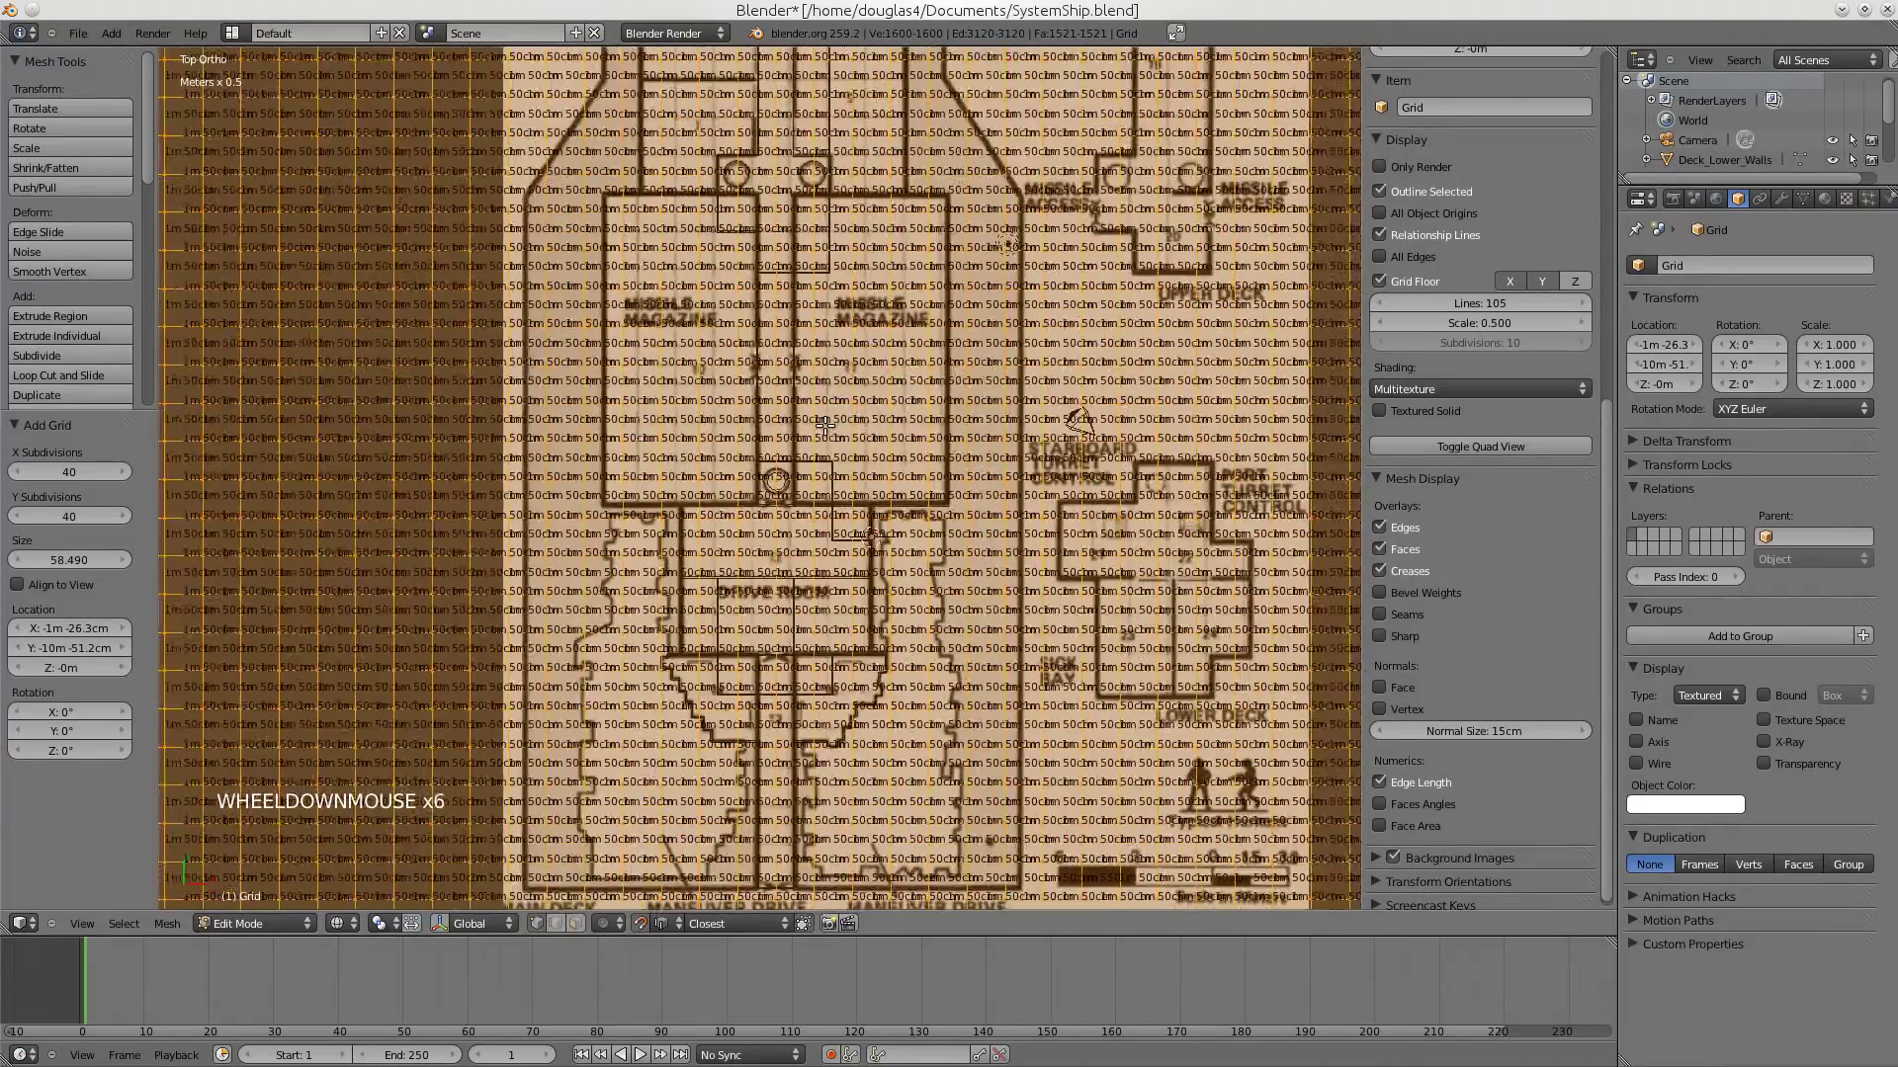
pyautogui.scroll(-1, 825, 425)
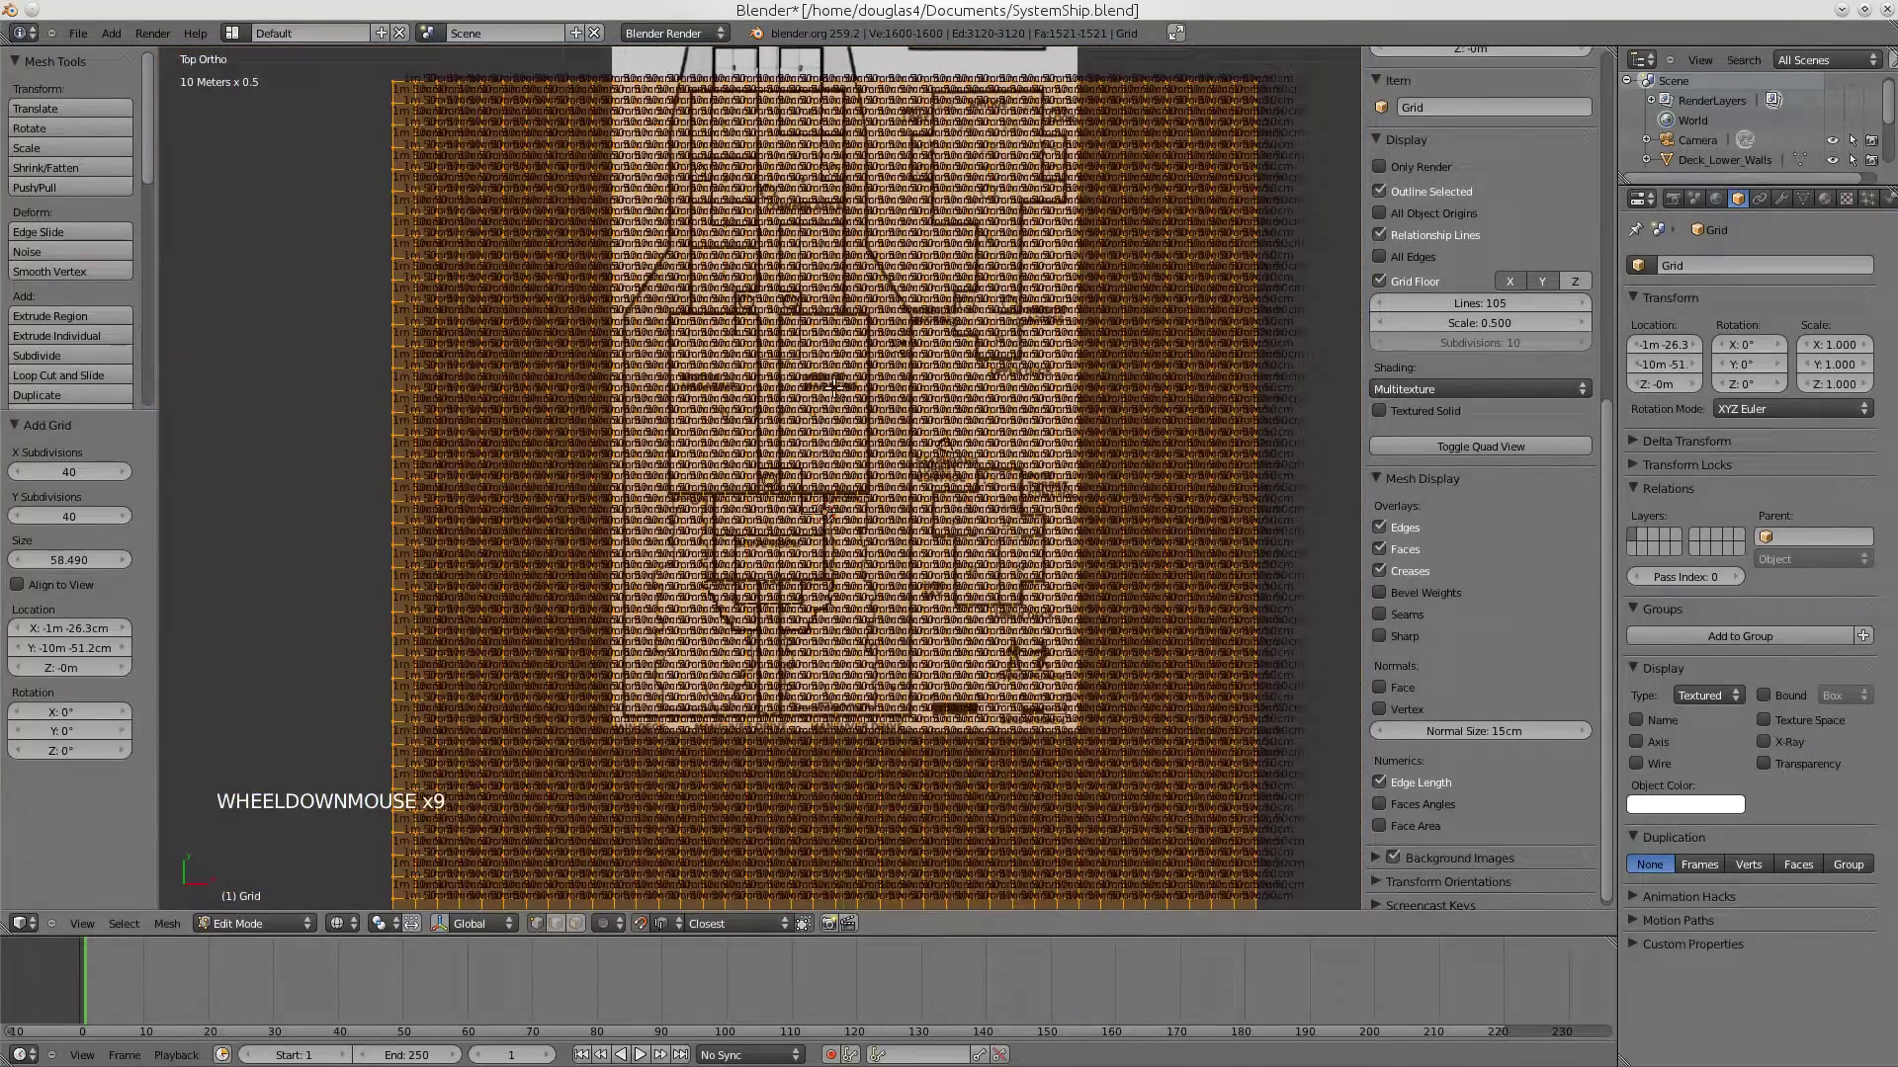
pyautogui.keyDown('shift'); pyautogui.moveTo(835, 387); pyautogui.dragTo(842, 415, button='middle'); pyautogui.keyUp('shift')
pyautogui.scroll(-2, 842, 420)
pyautogui.scroll(1, 842, 437)
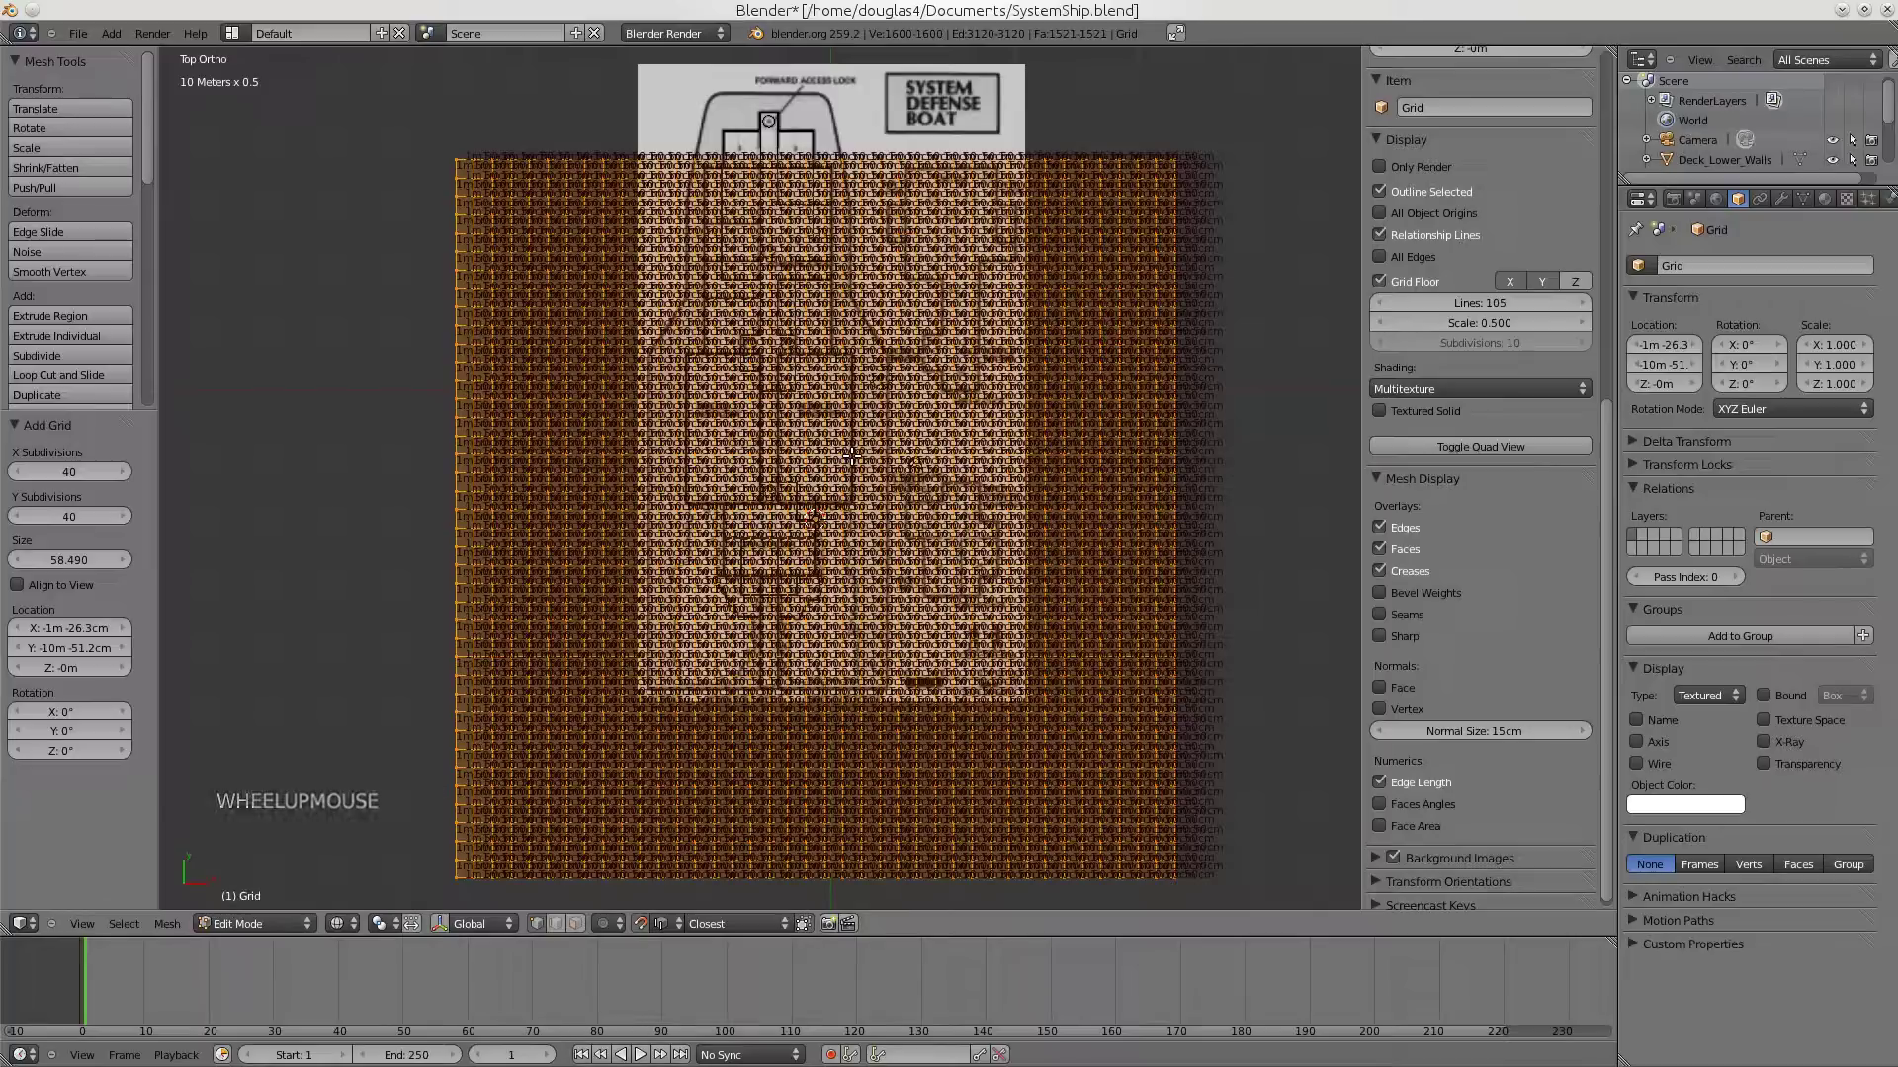
pyautogui.press('g')
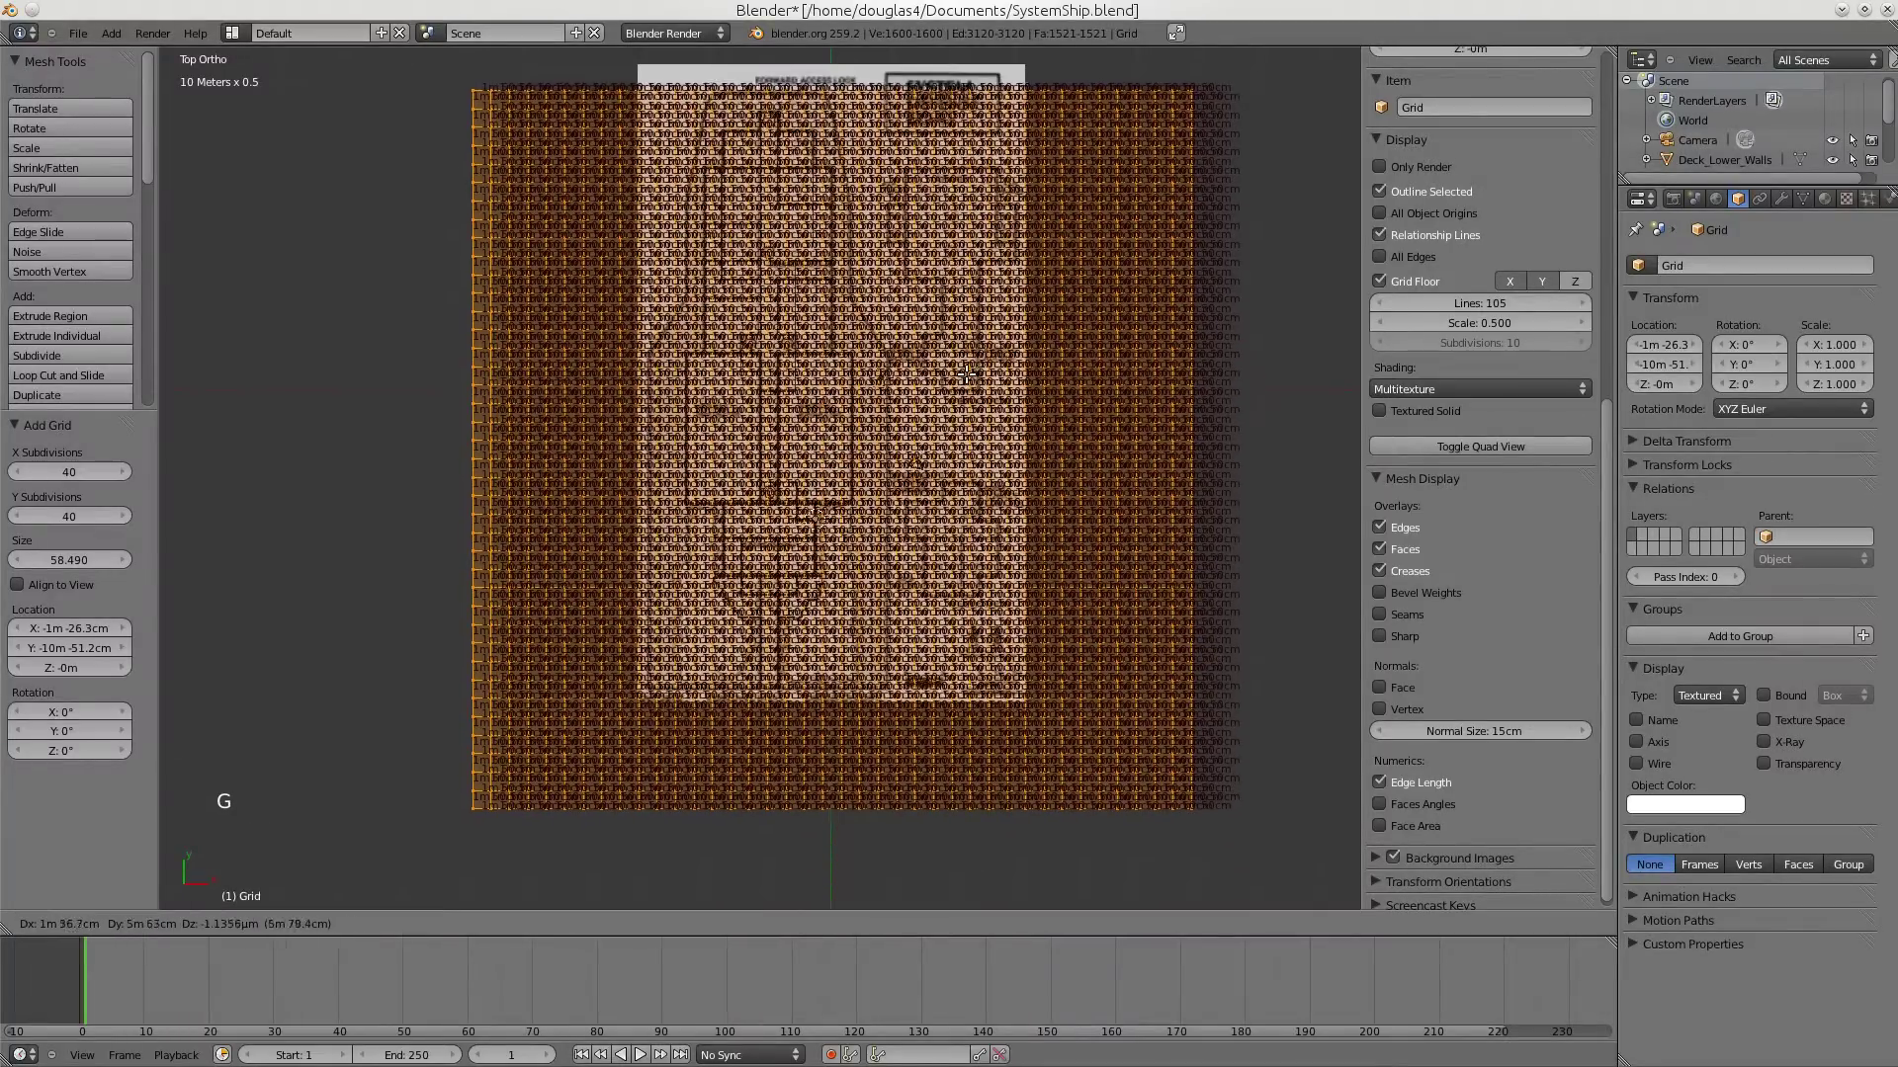
pyautogui.click(981, 324)
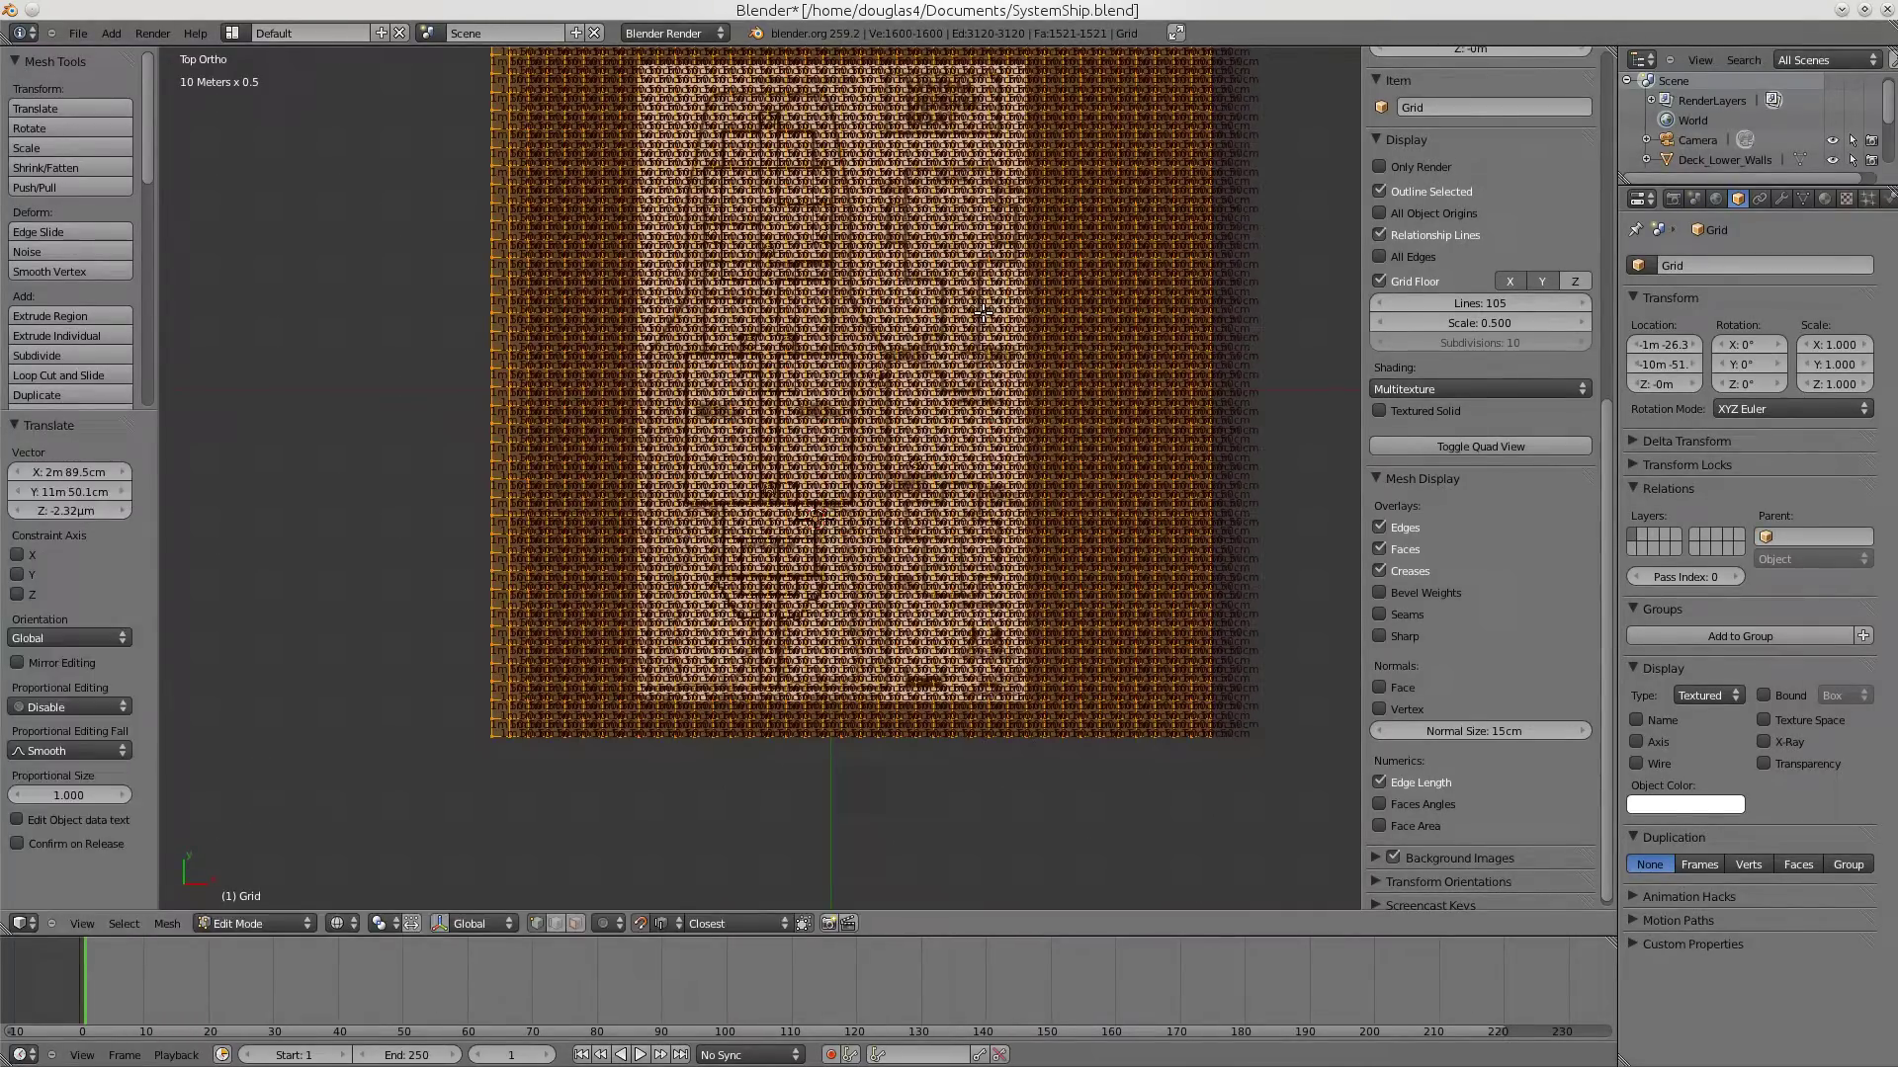
pyautogui.keyDown('shift'); pyautogui.moveTo(982, 327); pyautogui.dragTo(972, 409, button='middle'); pyautogui.keyUp('shift')
pyautogui.keyDown('shift'); pyautogui.moveTo(972, 409); pyautogui.dragTo(964, 495, button='middle'); pyautogui.keyUp('shift')
pyautogui.scroll(12, 856, 497)
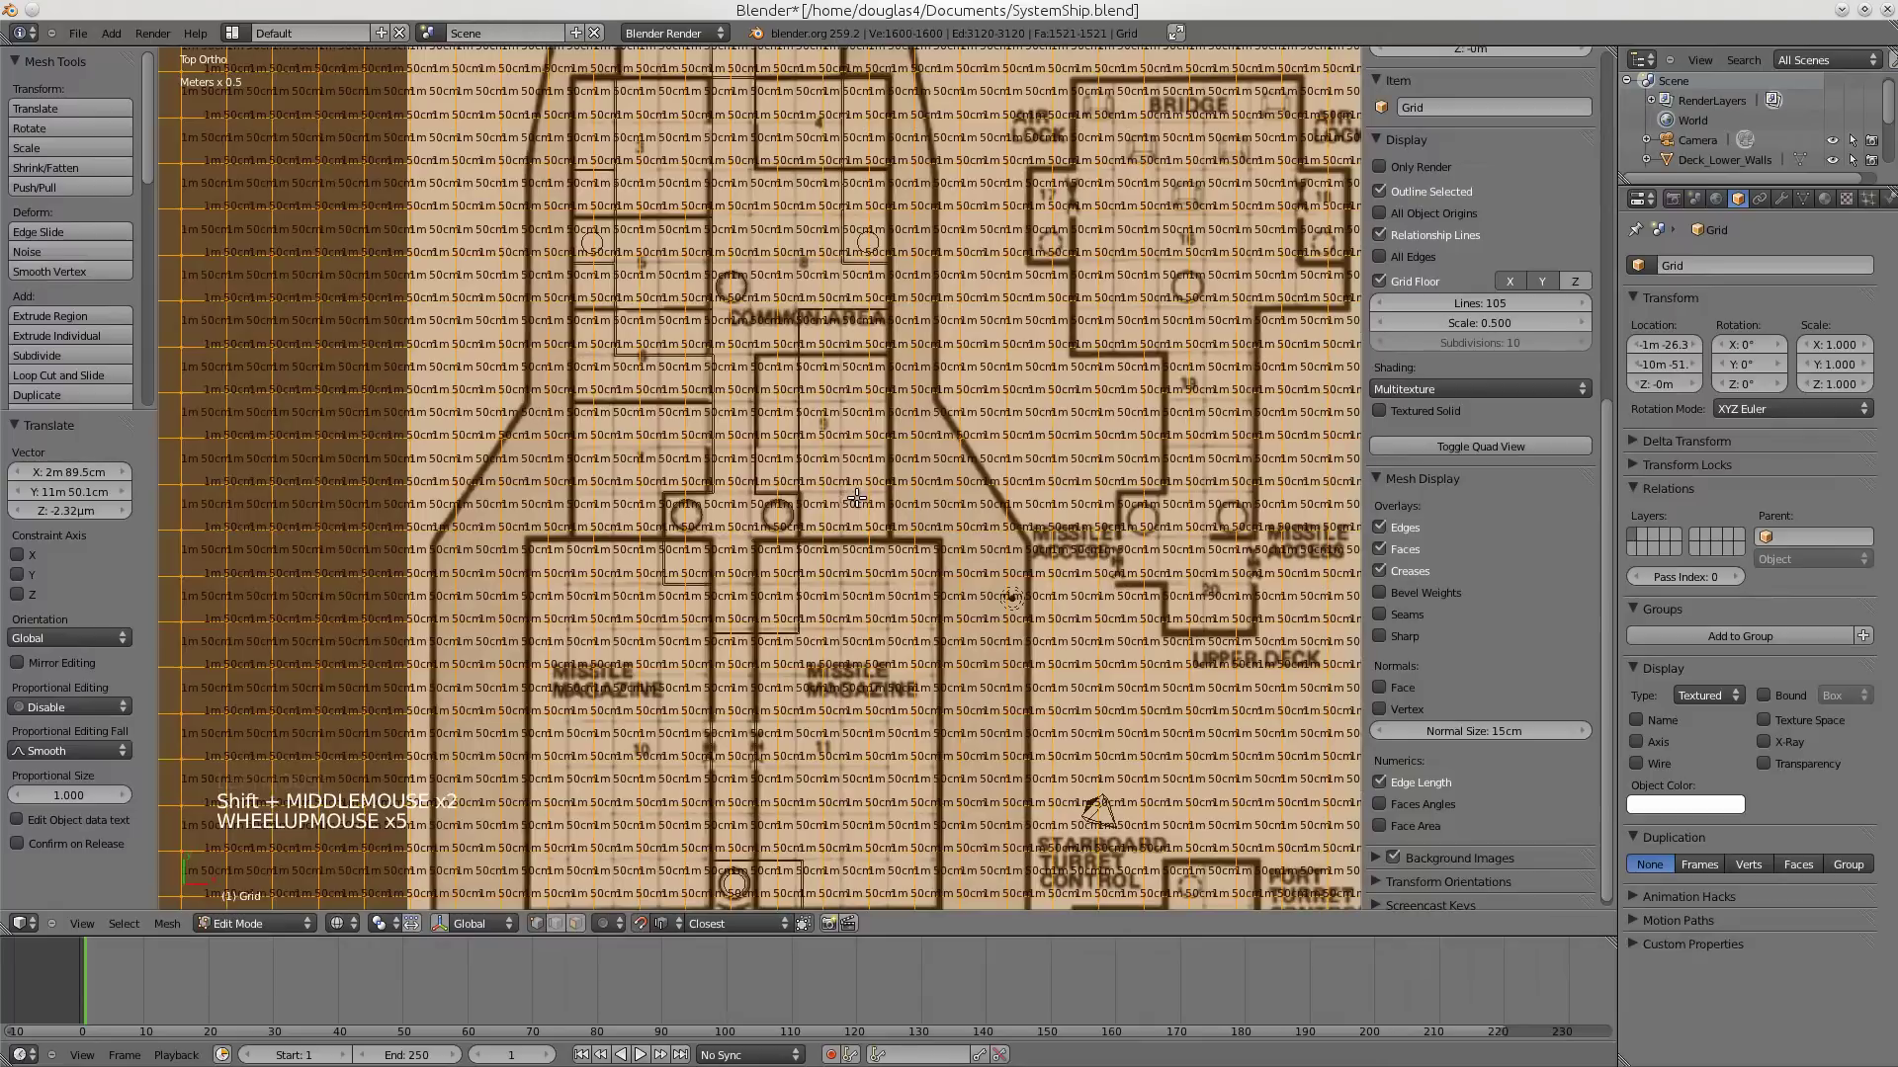
pyautogui.scroll(2, 856, 497)
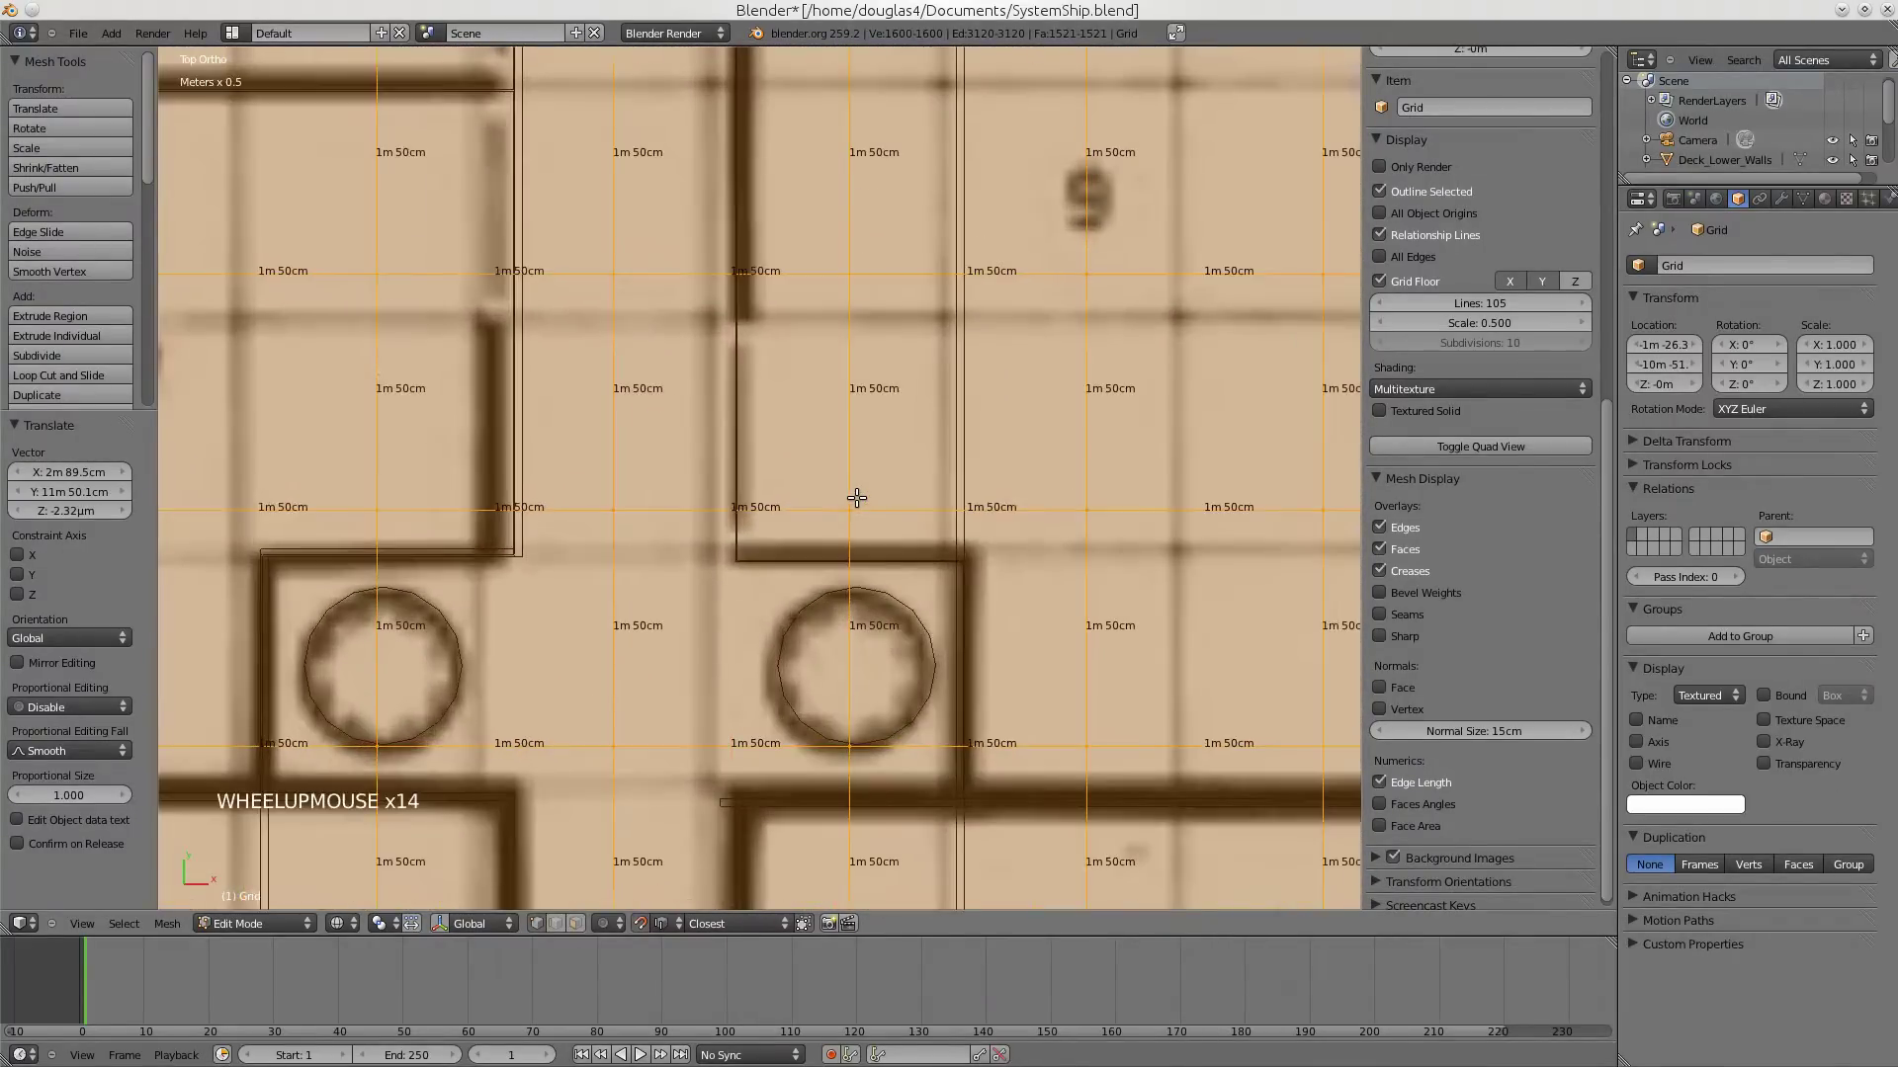
# - Nudge the grid in several small moves, with snapping toggled, until squares match the plan walls
pyautogui.press('g')
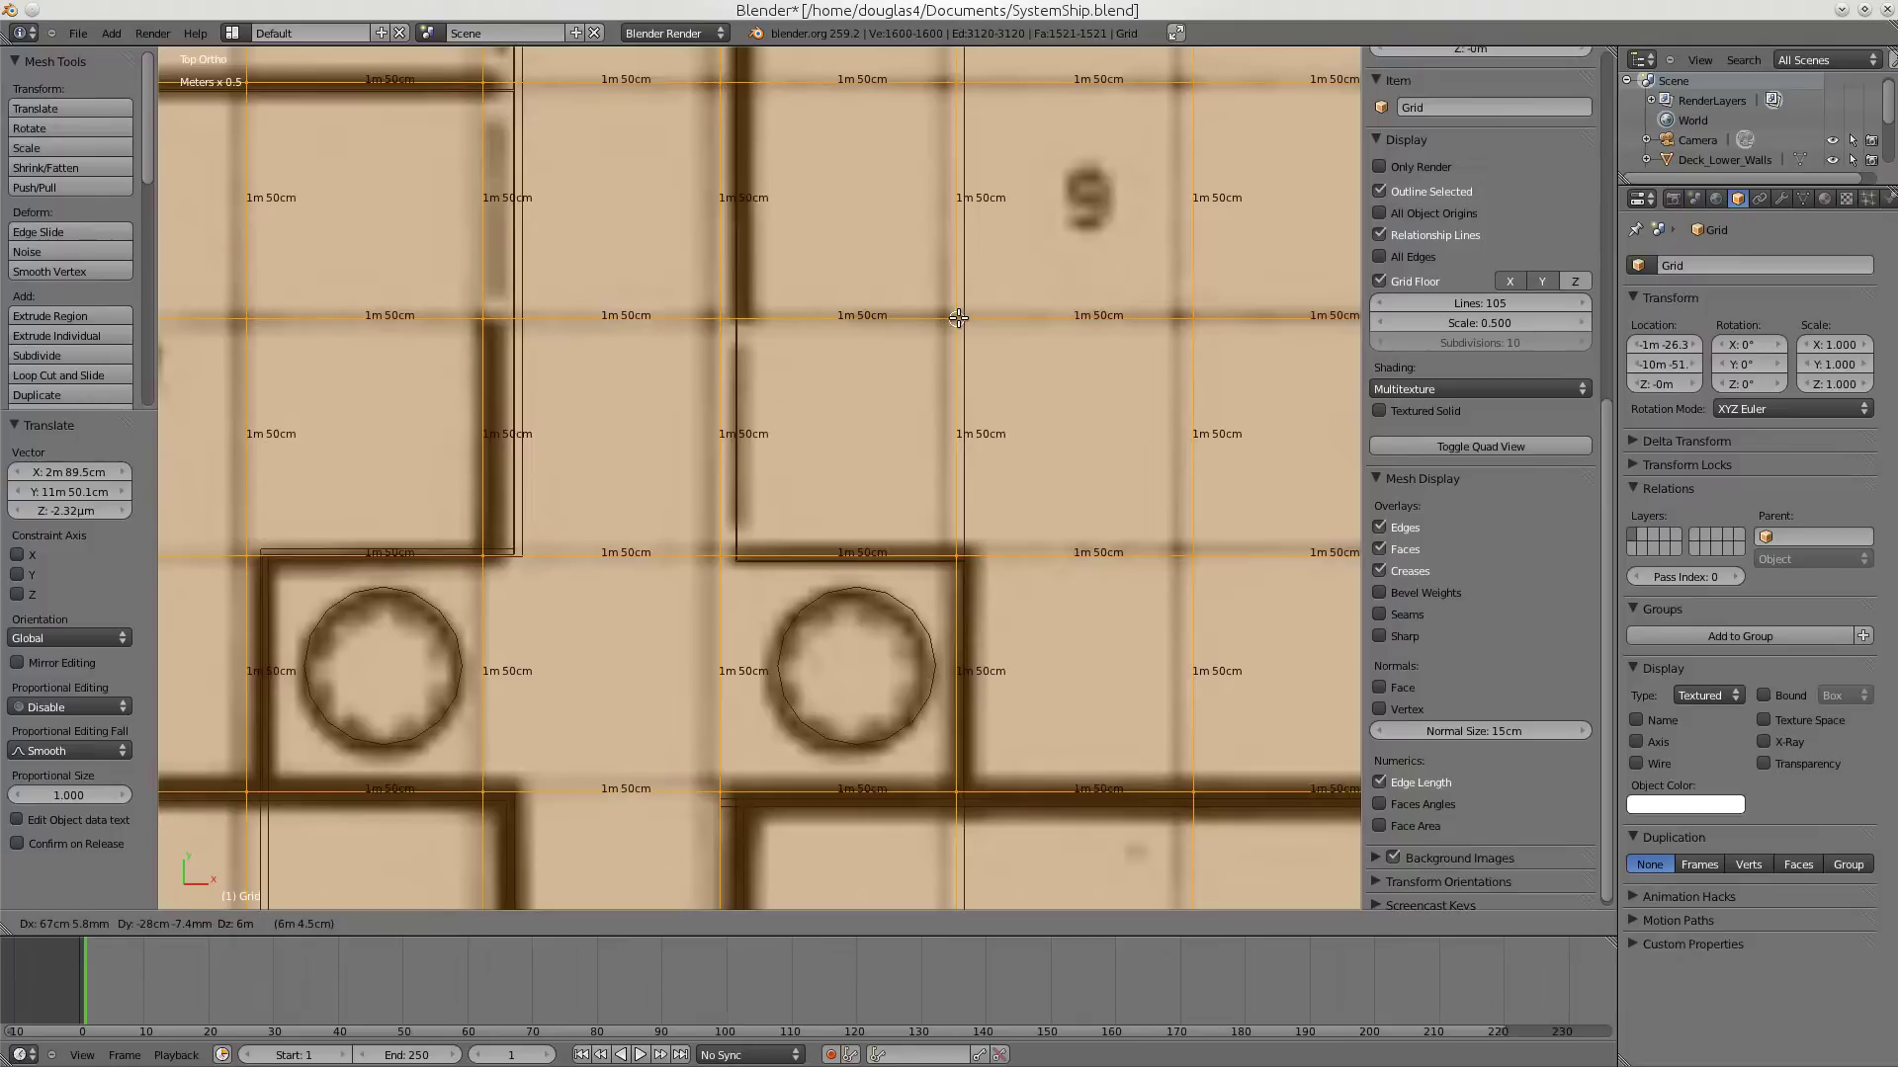
pyautogui.click(958, 317)
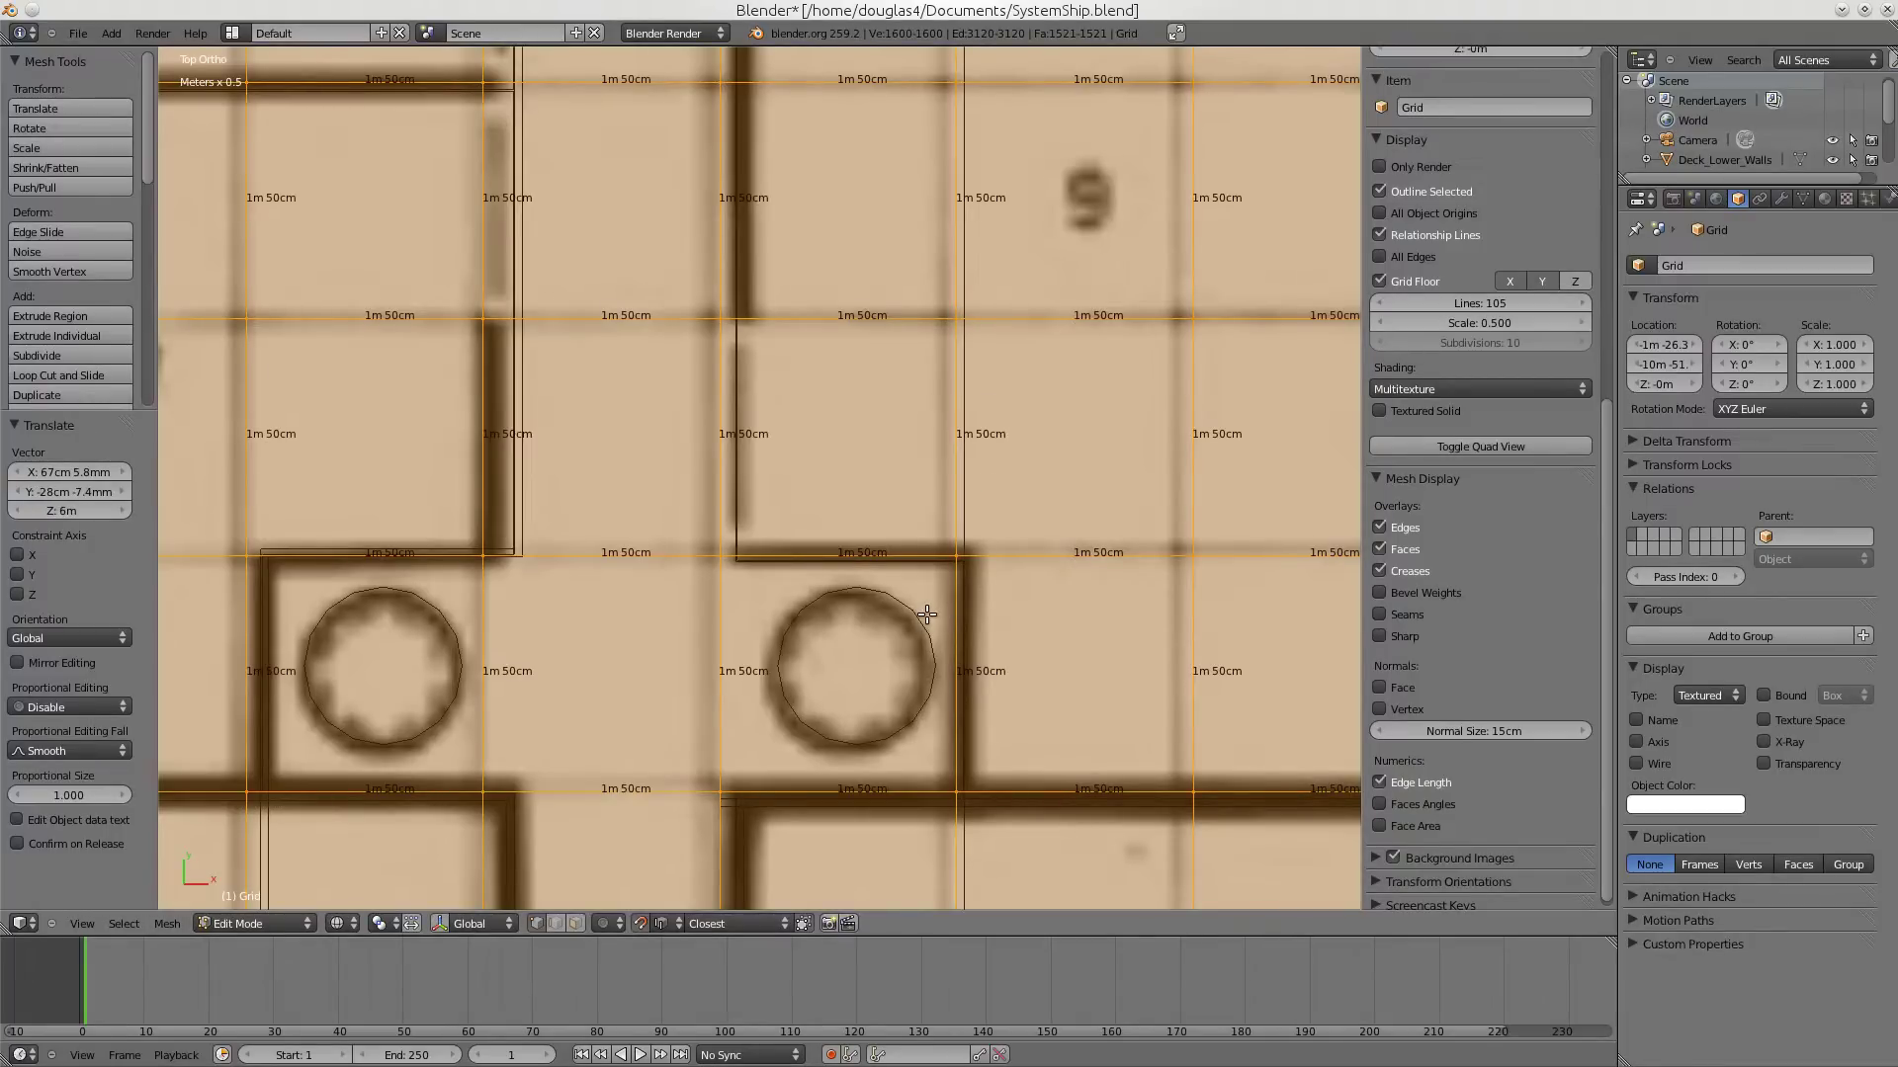
pyautogui.doubleClick(641, 923)
pyautogui.press('g')
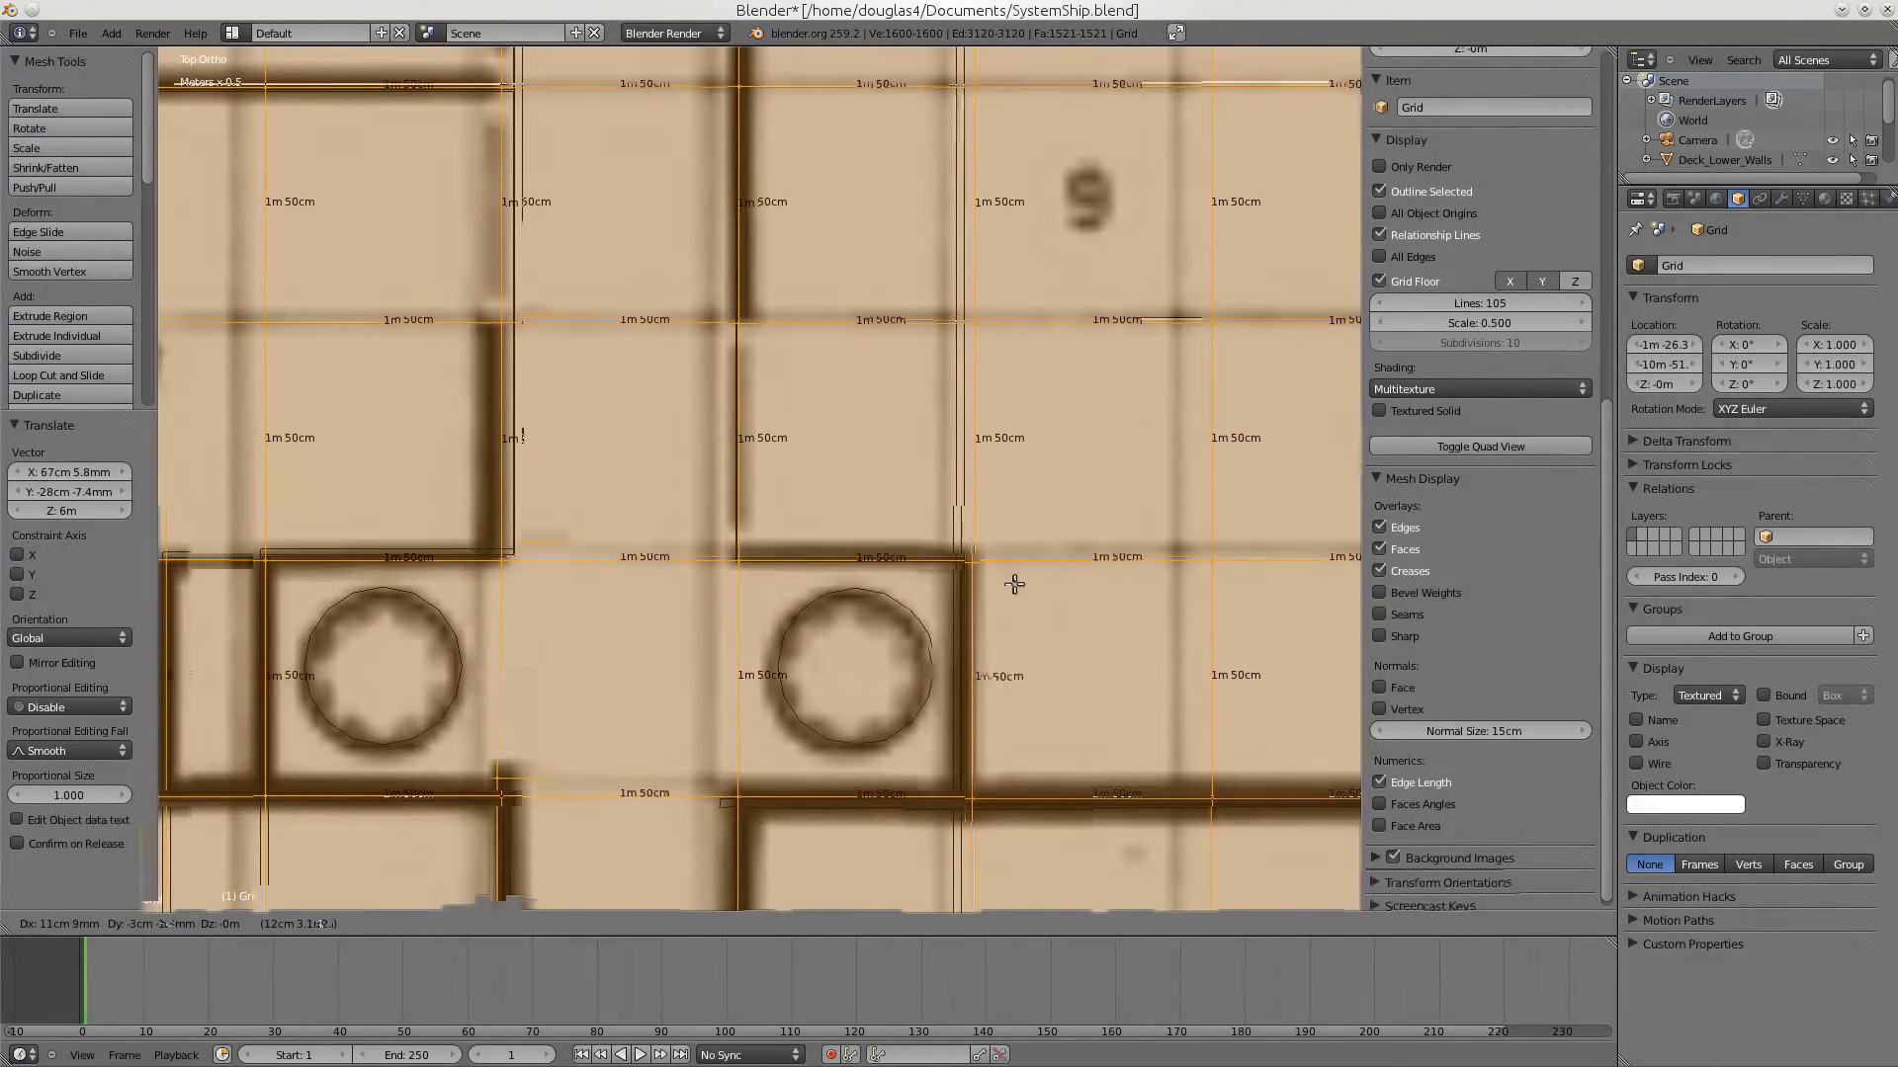
pyautogui.click(1014, 583)
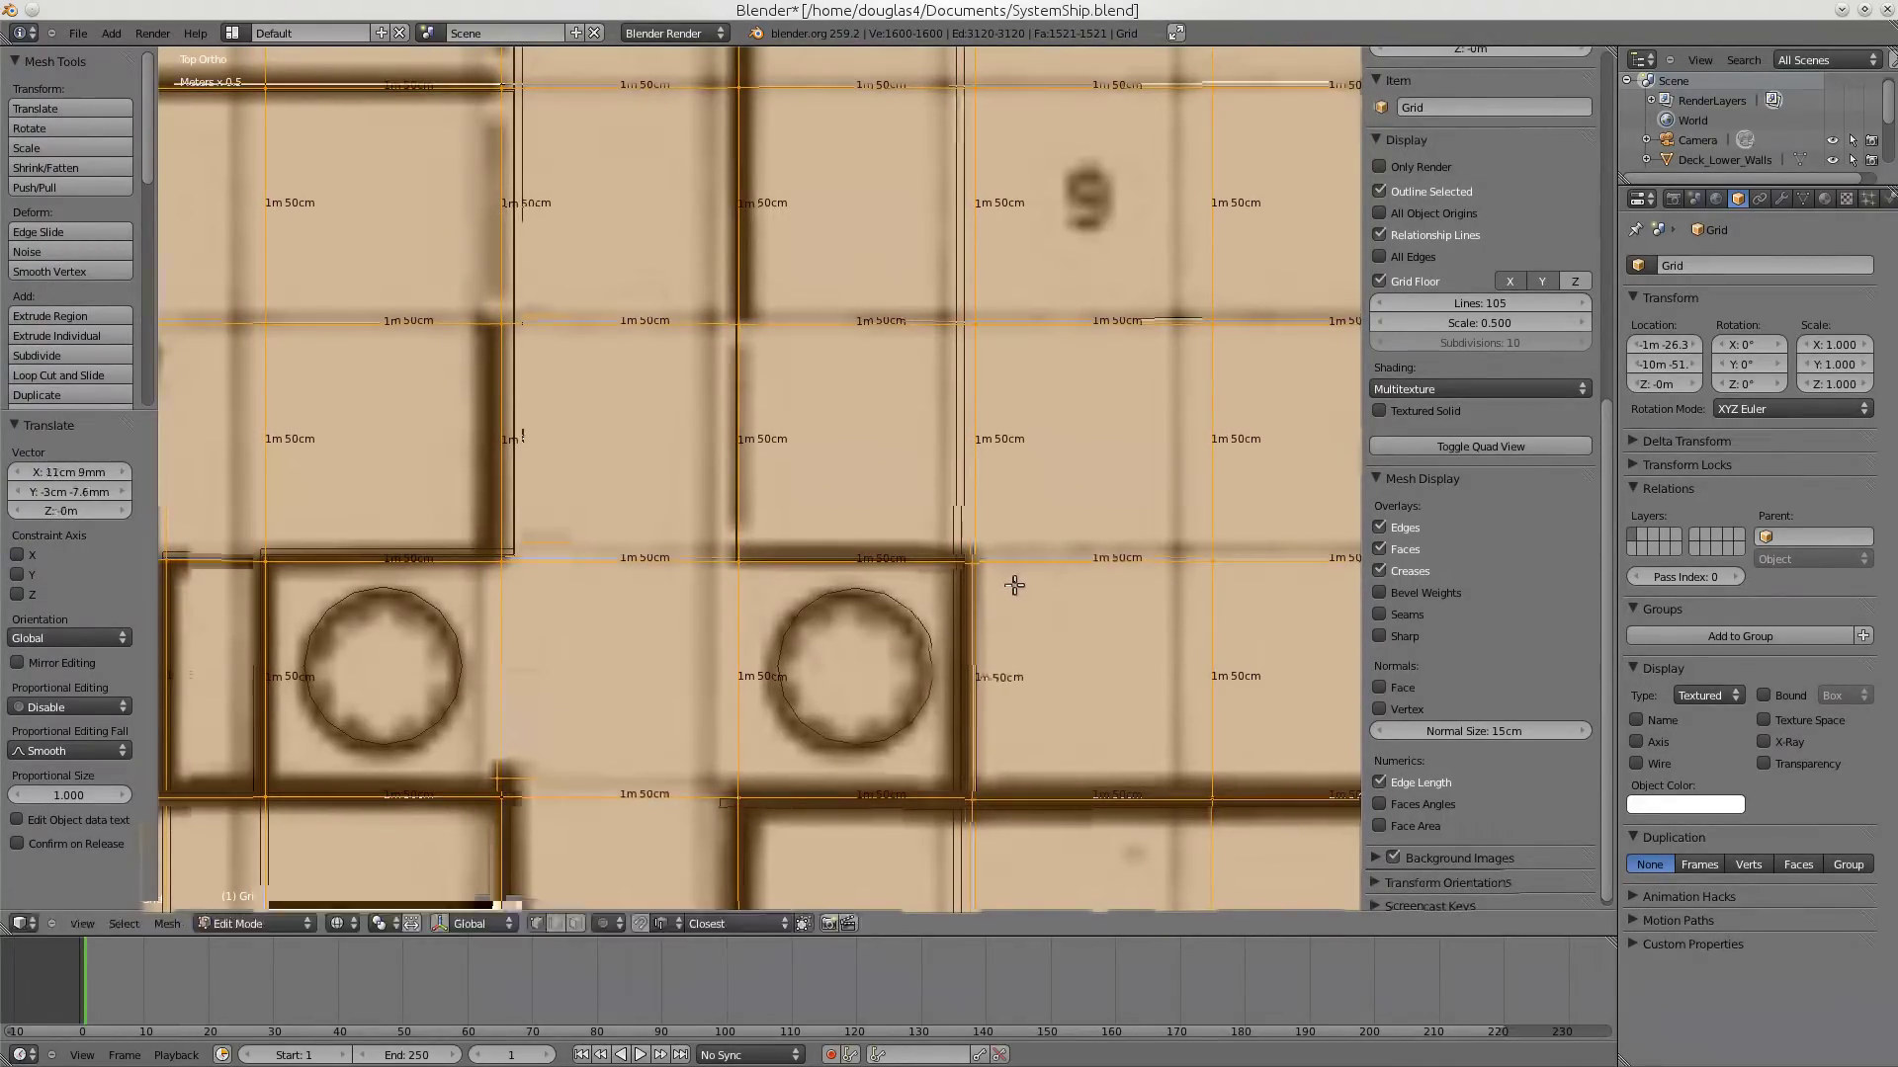
pyautogui.scroll(-5, 999, 497)
pyautogui.scroll(-2, 999, 497)
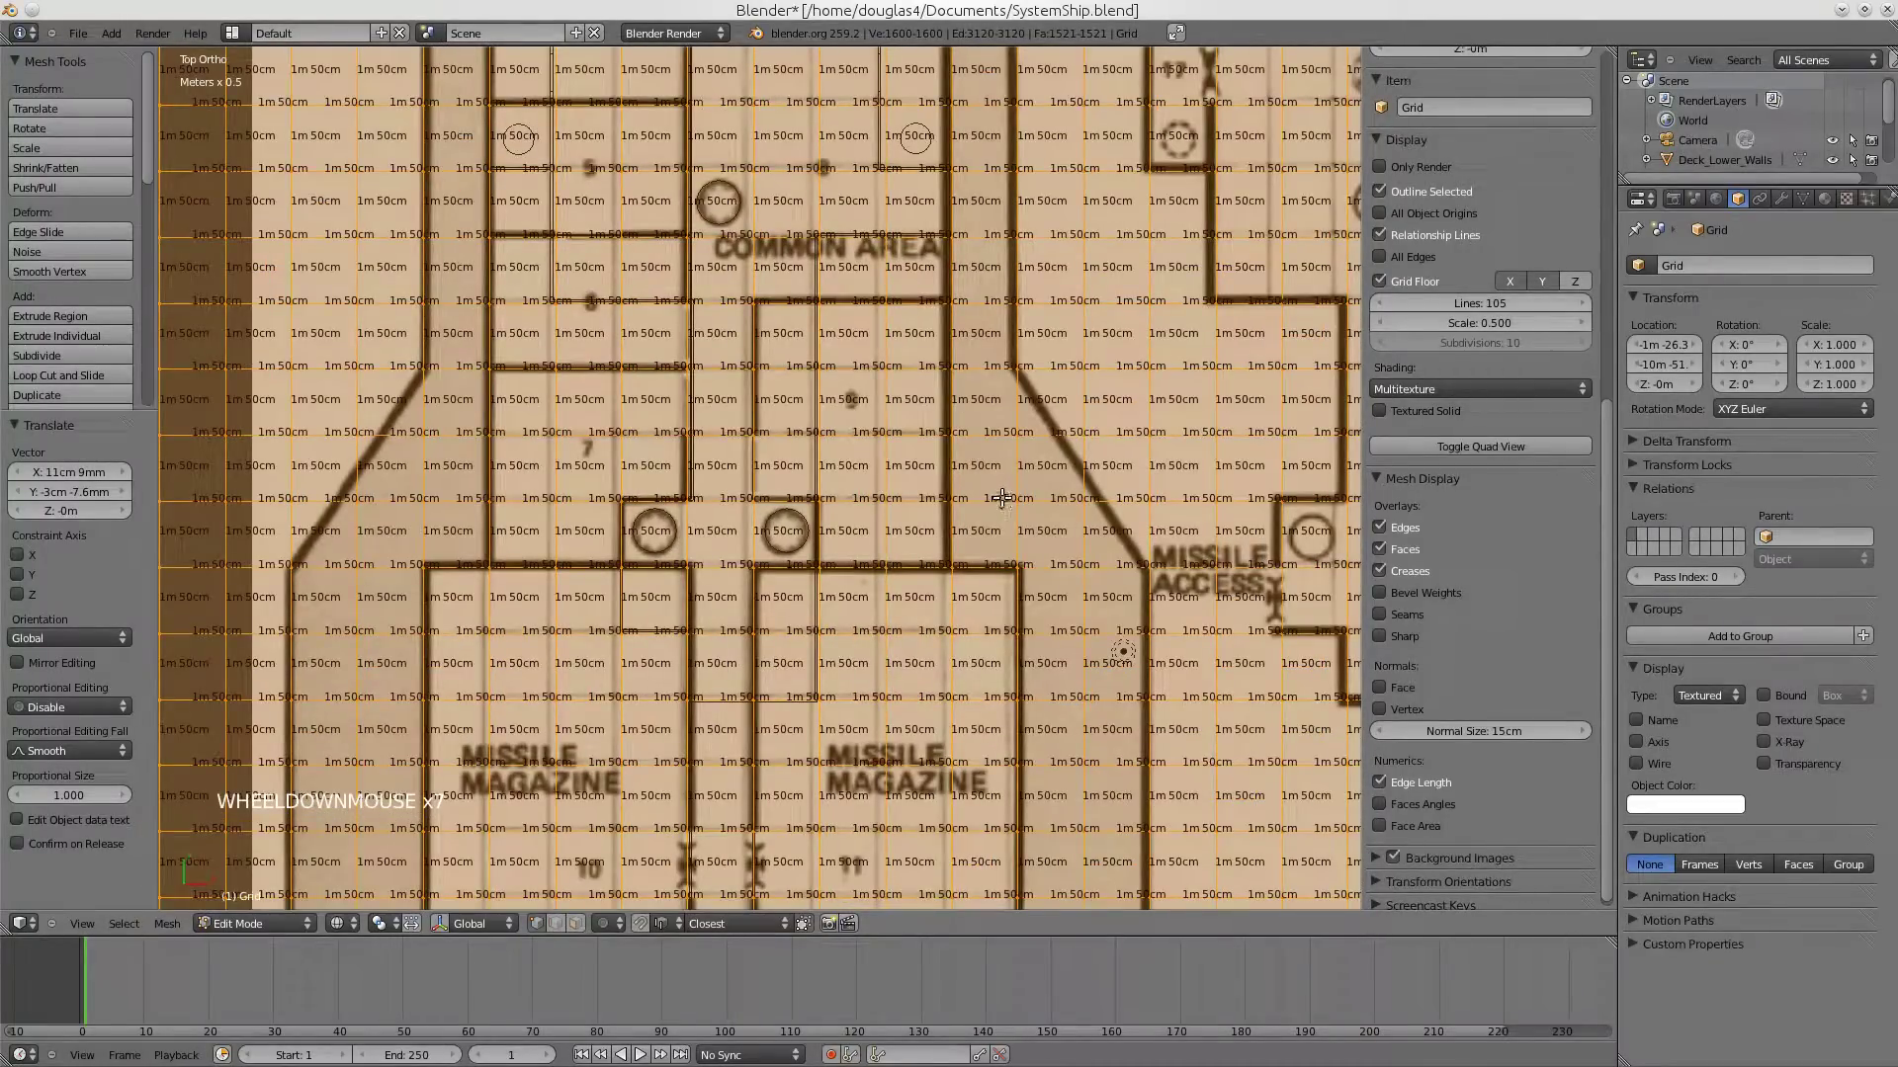
pyautogui.press('g')
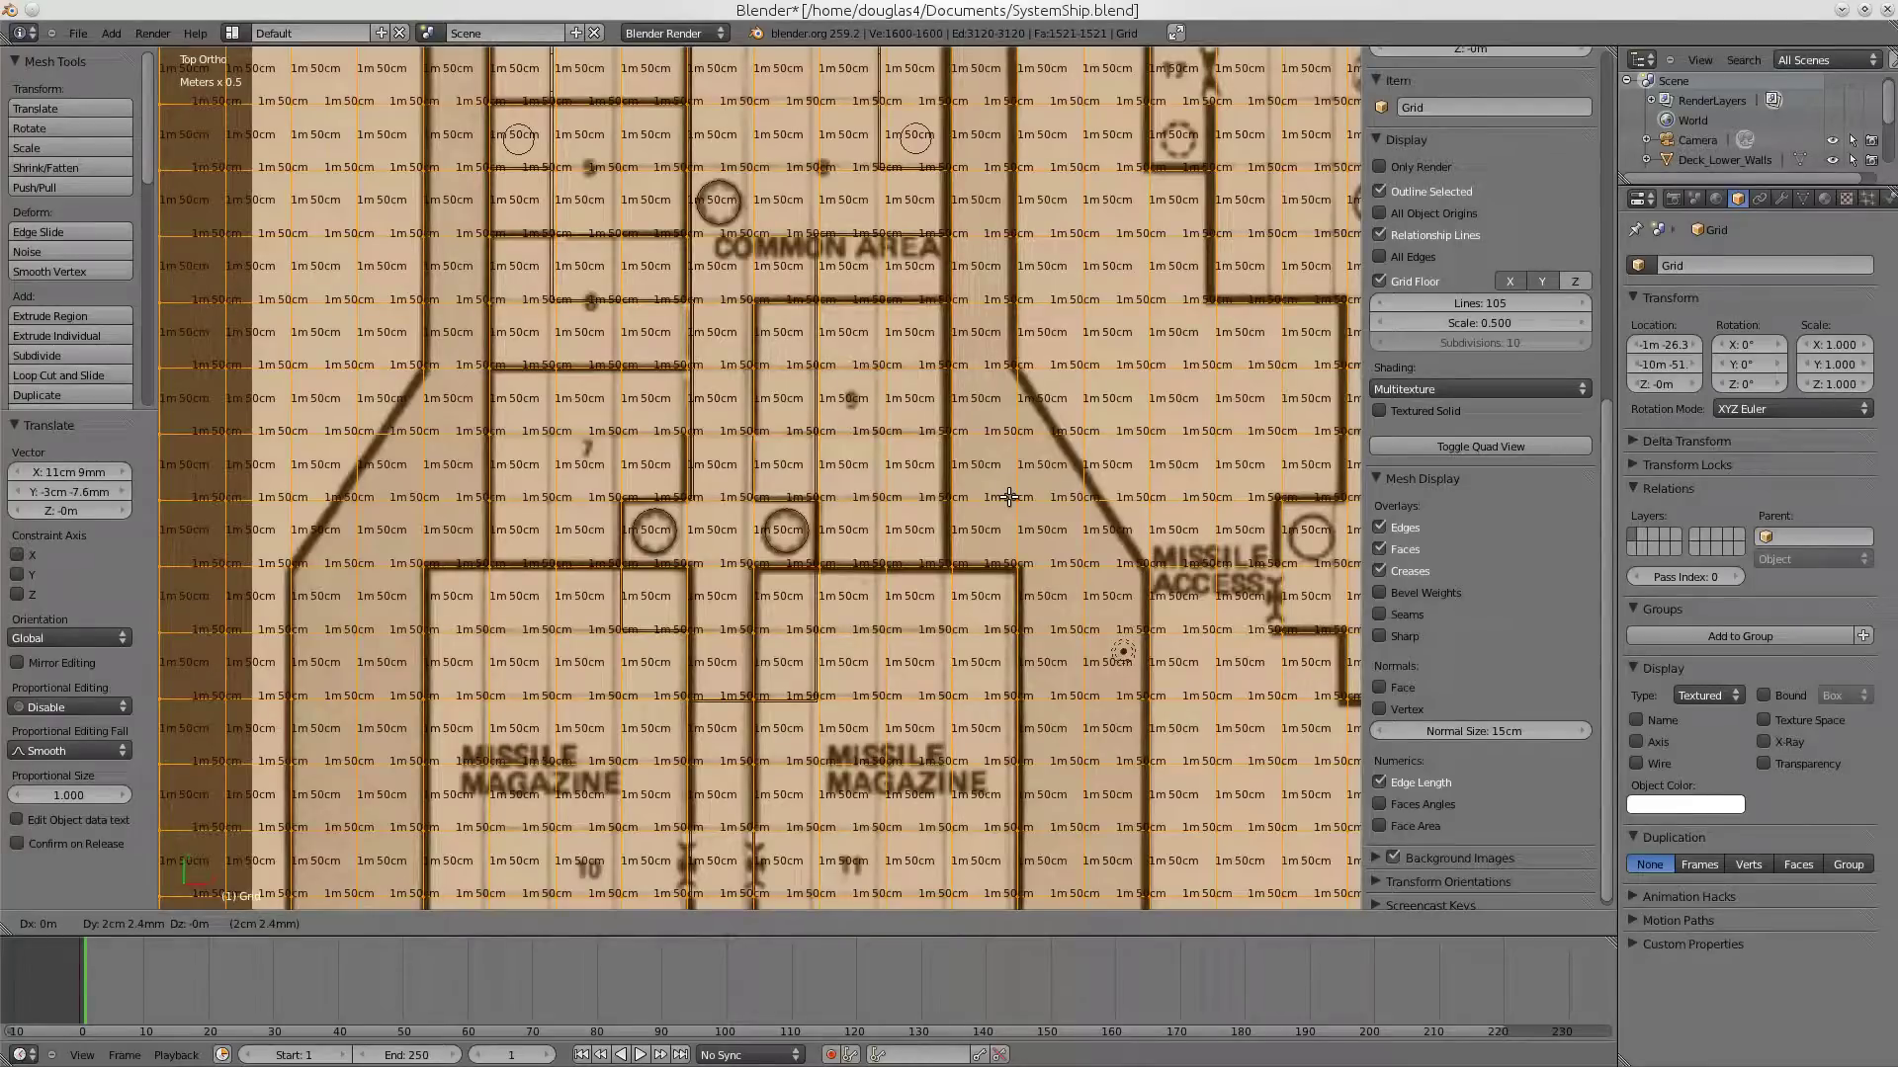
pyautogui.click(1008, 496)
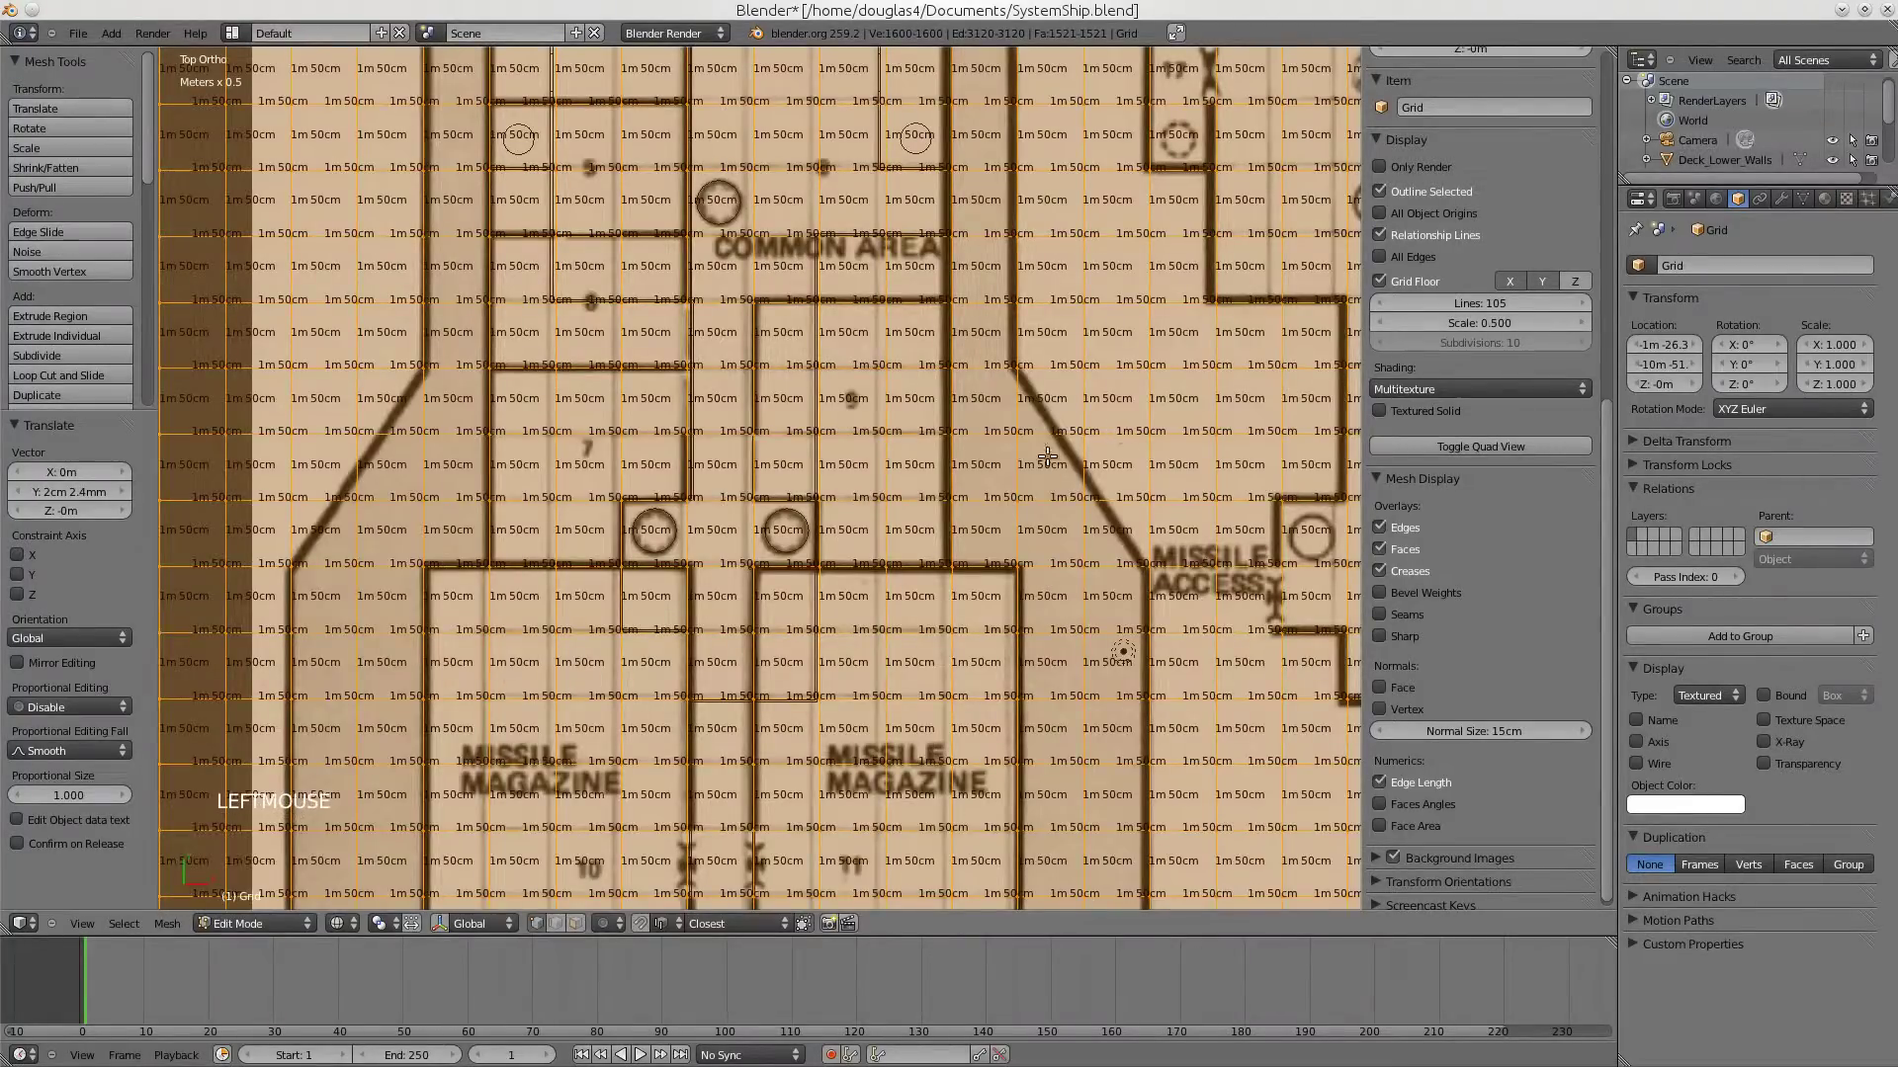
pyautogui.scroll(-6, 1047, 455)
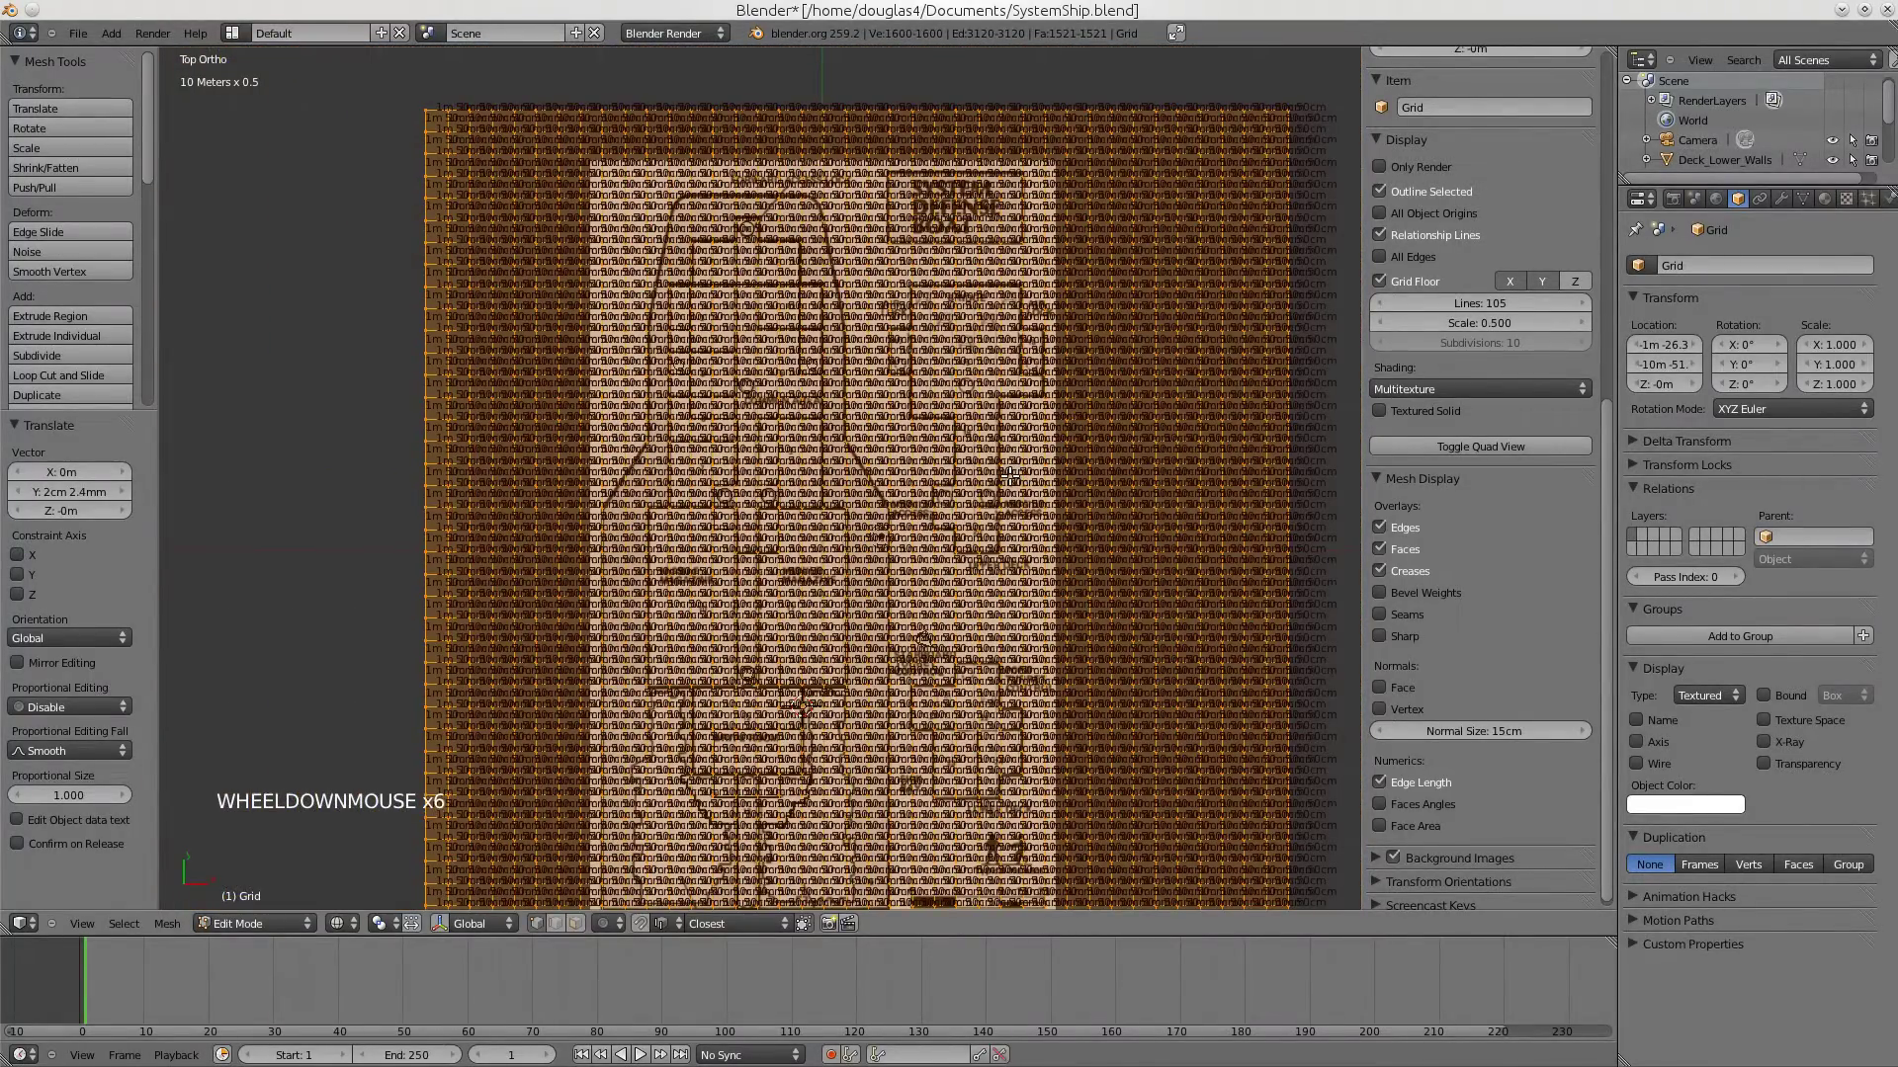
# - Paint-select the border vertices outside the deck plan and delete them, leaving 735 vertices
pyautogui.press('a')
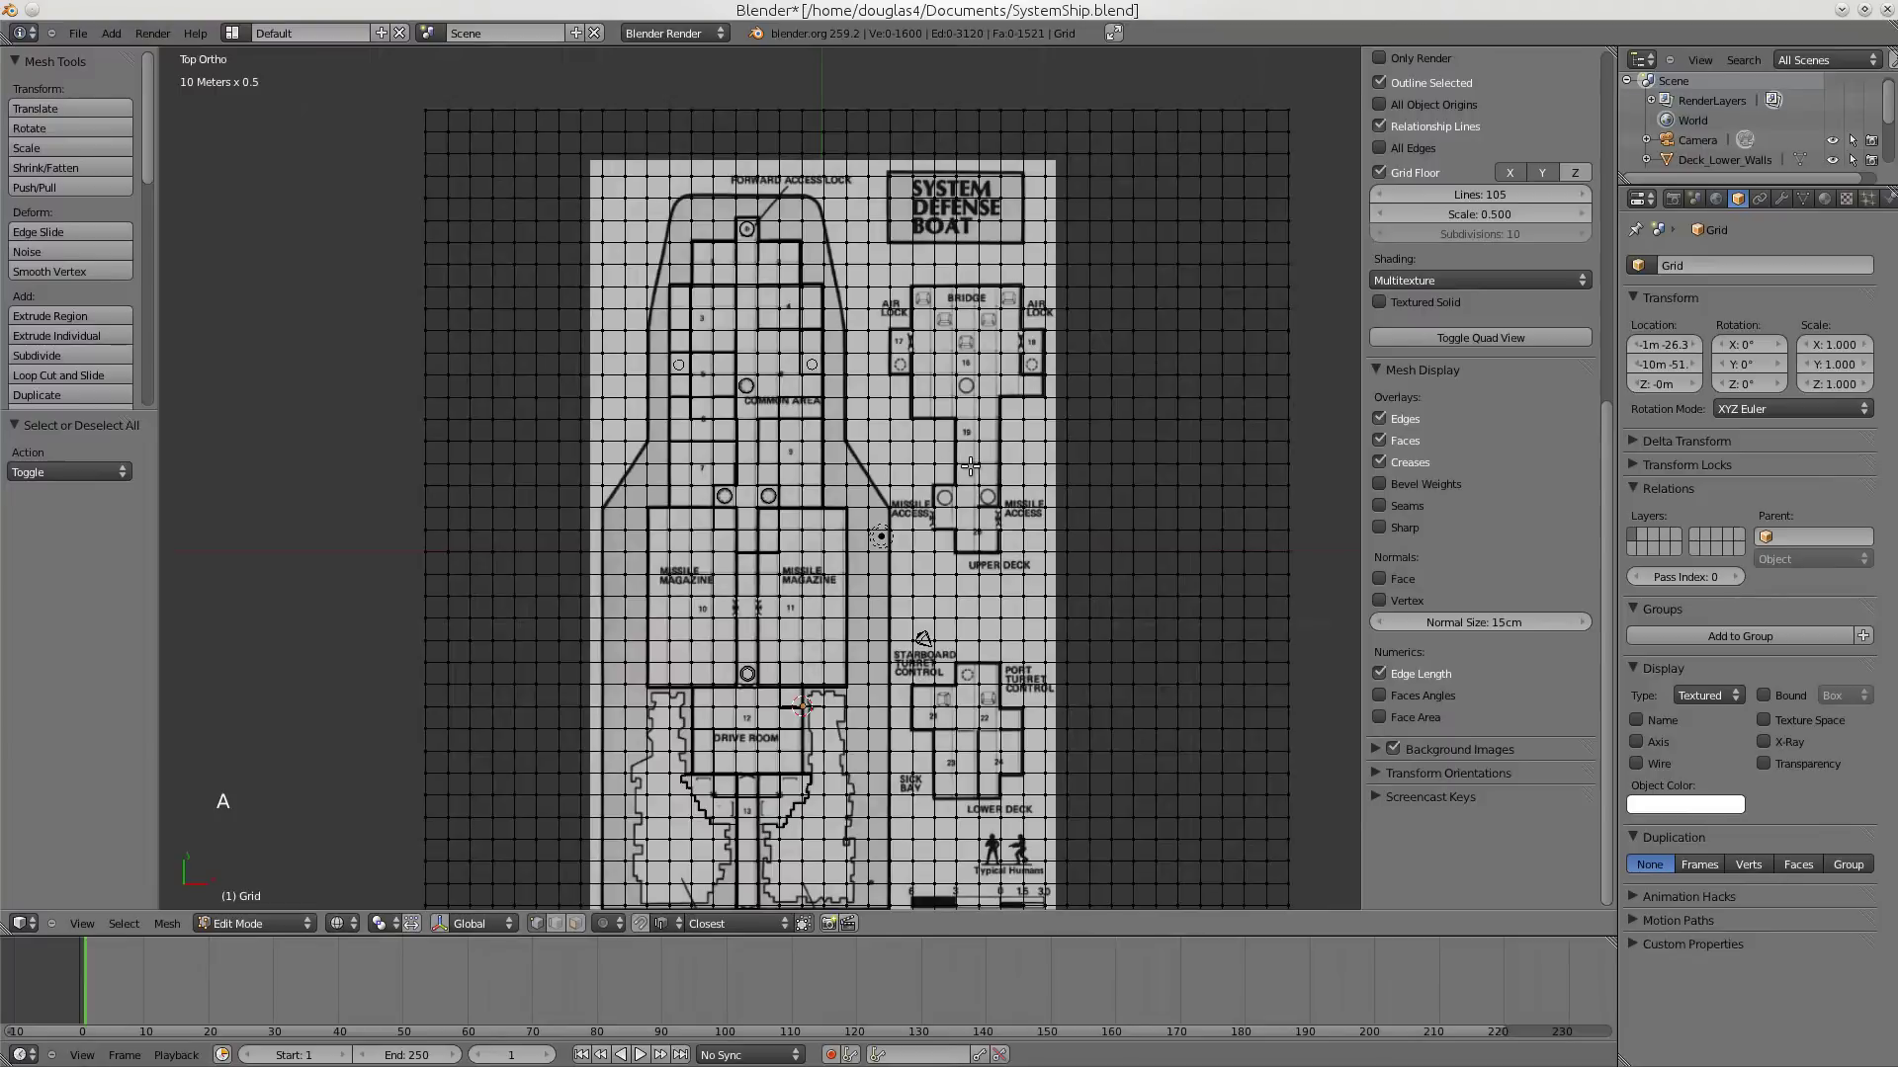
pyautogui.scroll(-2, 875, 411)
pyautogui.press('c')
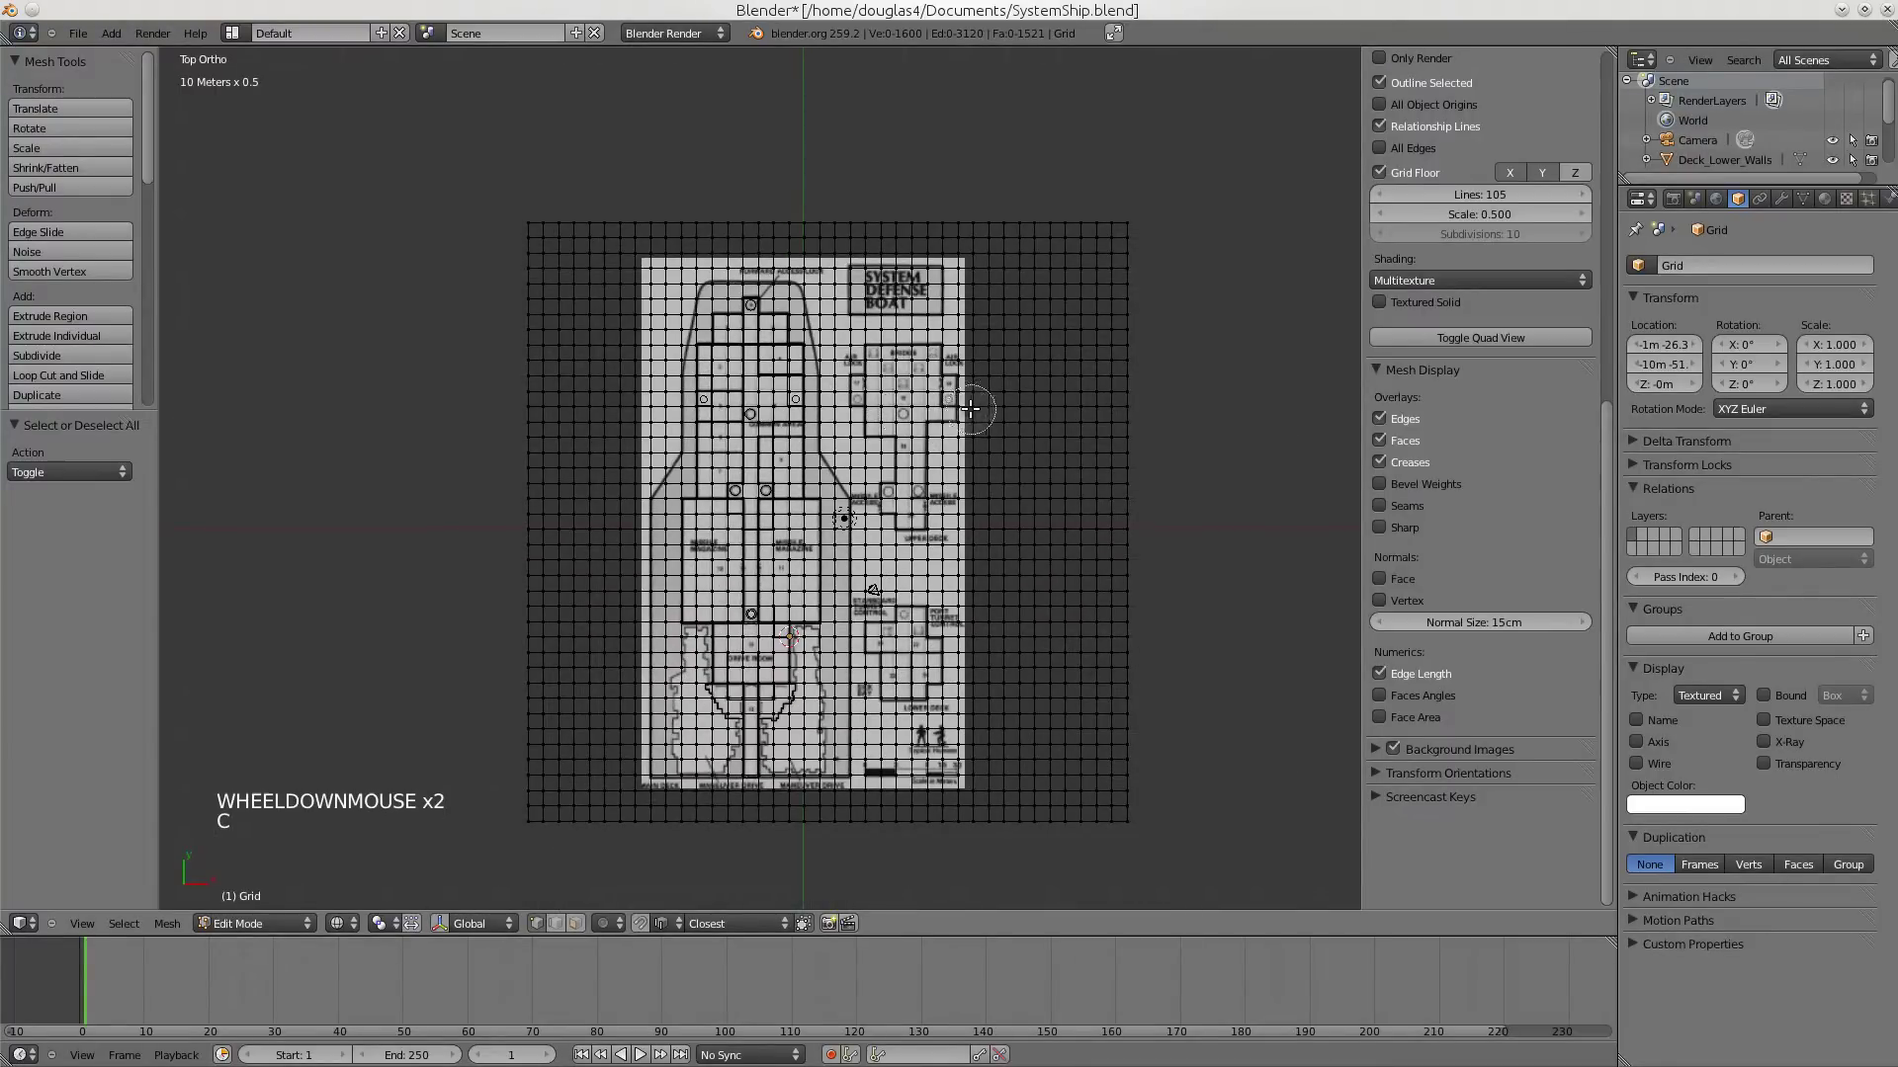
pyautogui.scroll(-4, 1042, 416)
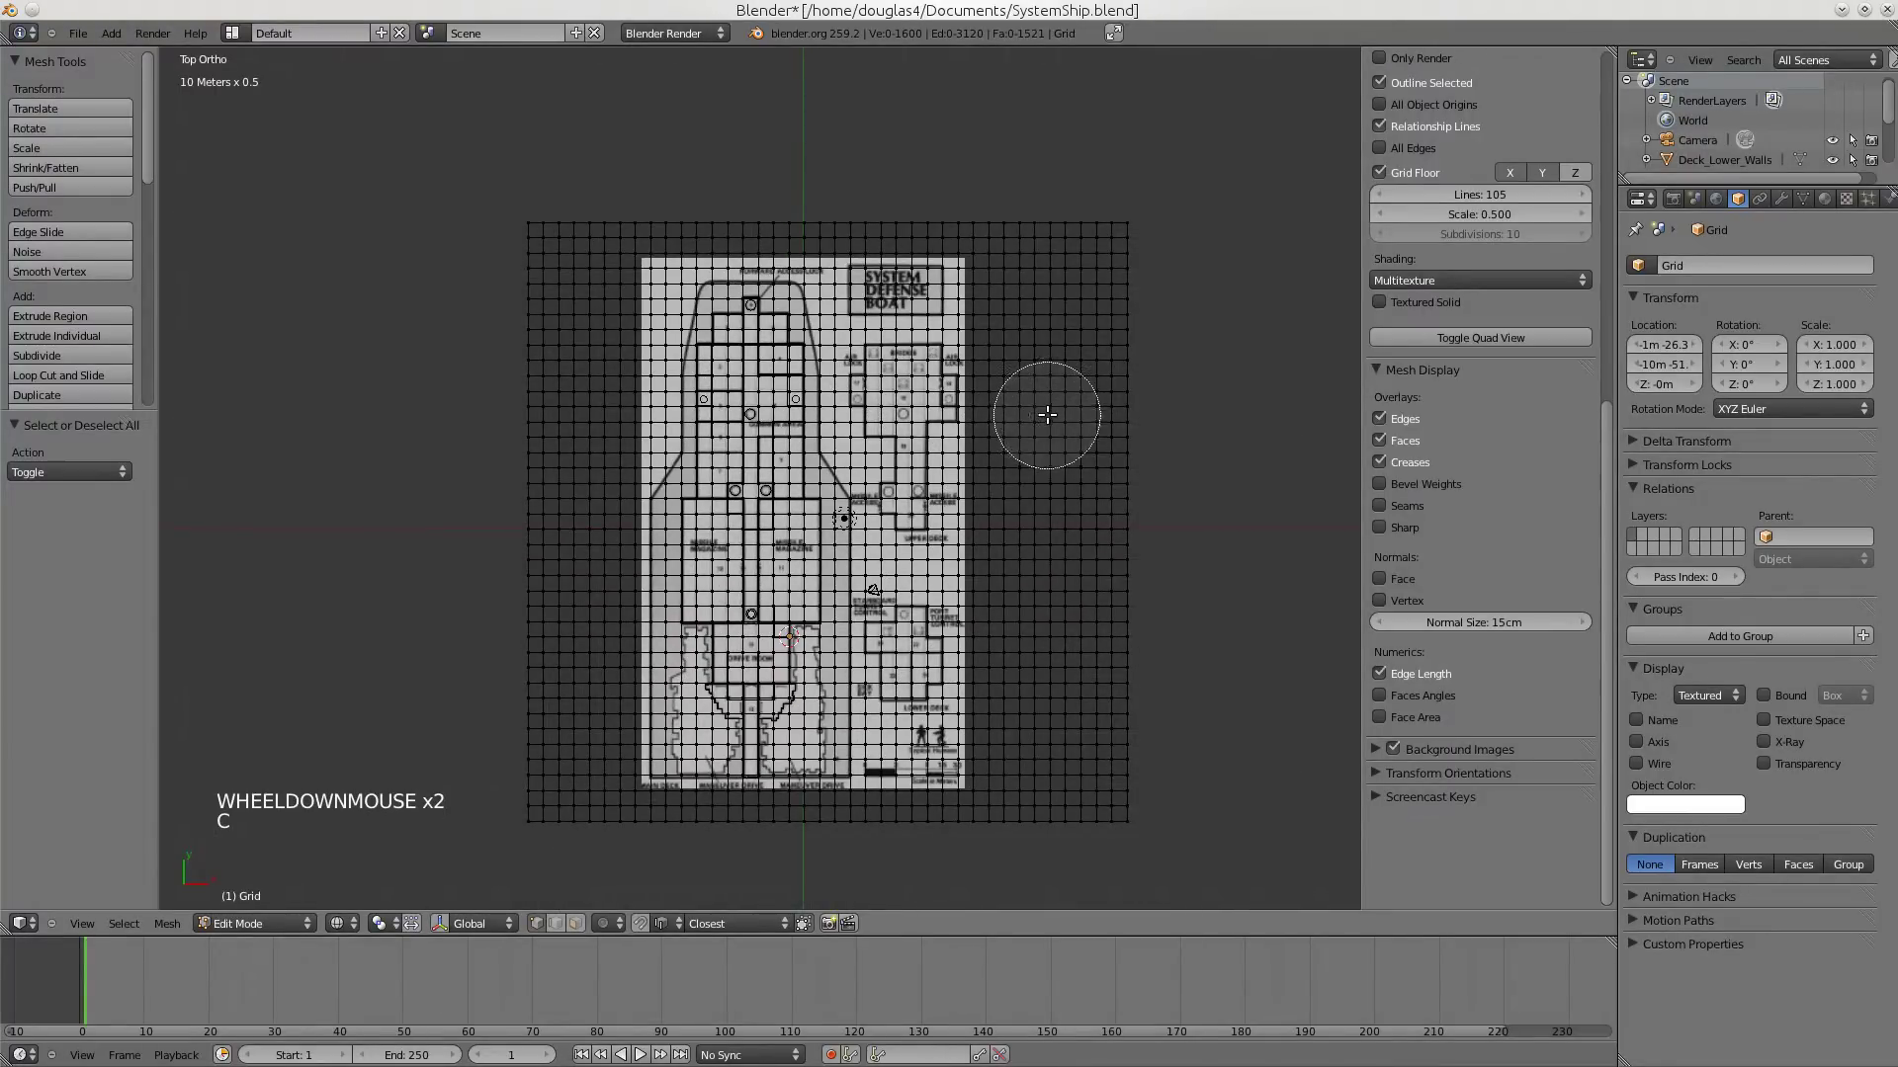
pyautogui.moveTo(1098, 194)
pyautogui.mouseDown()
pyautogui.moveTo(1088, 487)
pyautogui.moveTo(1110, 754)
pyautogui.moveTo(1031, 873)
pyautogui.moveTo(889, 874)
pyautogui.moveTo(642, 850)
pyautogui.moveTo(572, 686)
pyautogui.moveTo(546, 192)
pyautogui.mouseUp()
pyautogui.moveTo(1034, 214)
pyautogui.mouseDown()
pyautogui.moveTo(1102, 182)
pyautogui.moveTo(900, 148)
pyautogui.moveTo(572, 161)
pyautogui.moveTo(825, 185)
pyautogui.moveTo(932, 161)
pyautogui.moveTo(1071, 191)
pyautogui.moveTo(1051, 288)
pyautogui.moveTo(1051, 823)
pyautogui.moveTo(1063, 521)
pyautogui.moveTo(1034, 893)
pyautogui.moveTo(869, 873)
pyautogui.moveTo(988, 859)
pyautogui.moveTo(874, 872)
pyautogui.moveTo(647, 845)
pyautogui.moveTo(1001, 850)
pyautogui.moveTo(949, 787)
pyautogui.moveTo(919, 187)
pyautogui.moveTo(970, 181)
pyautogui.moveTo(920, 181)
pyautogui.mouseUp()
pyautogui.moveTo(822, 181)
pyautogui.mouseDown()
pyautogui.moveTo(612, 200)
pyautogui.moveTo(578, 228)
pyautogui.moveTo(573, 251)
pyautogui.moveTo(616, 231)
pyautogui.moveTo(564, 454)
pyautogui.mouseUp()
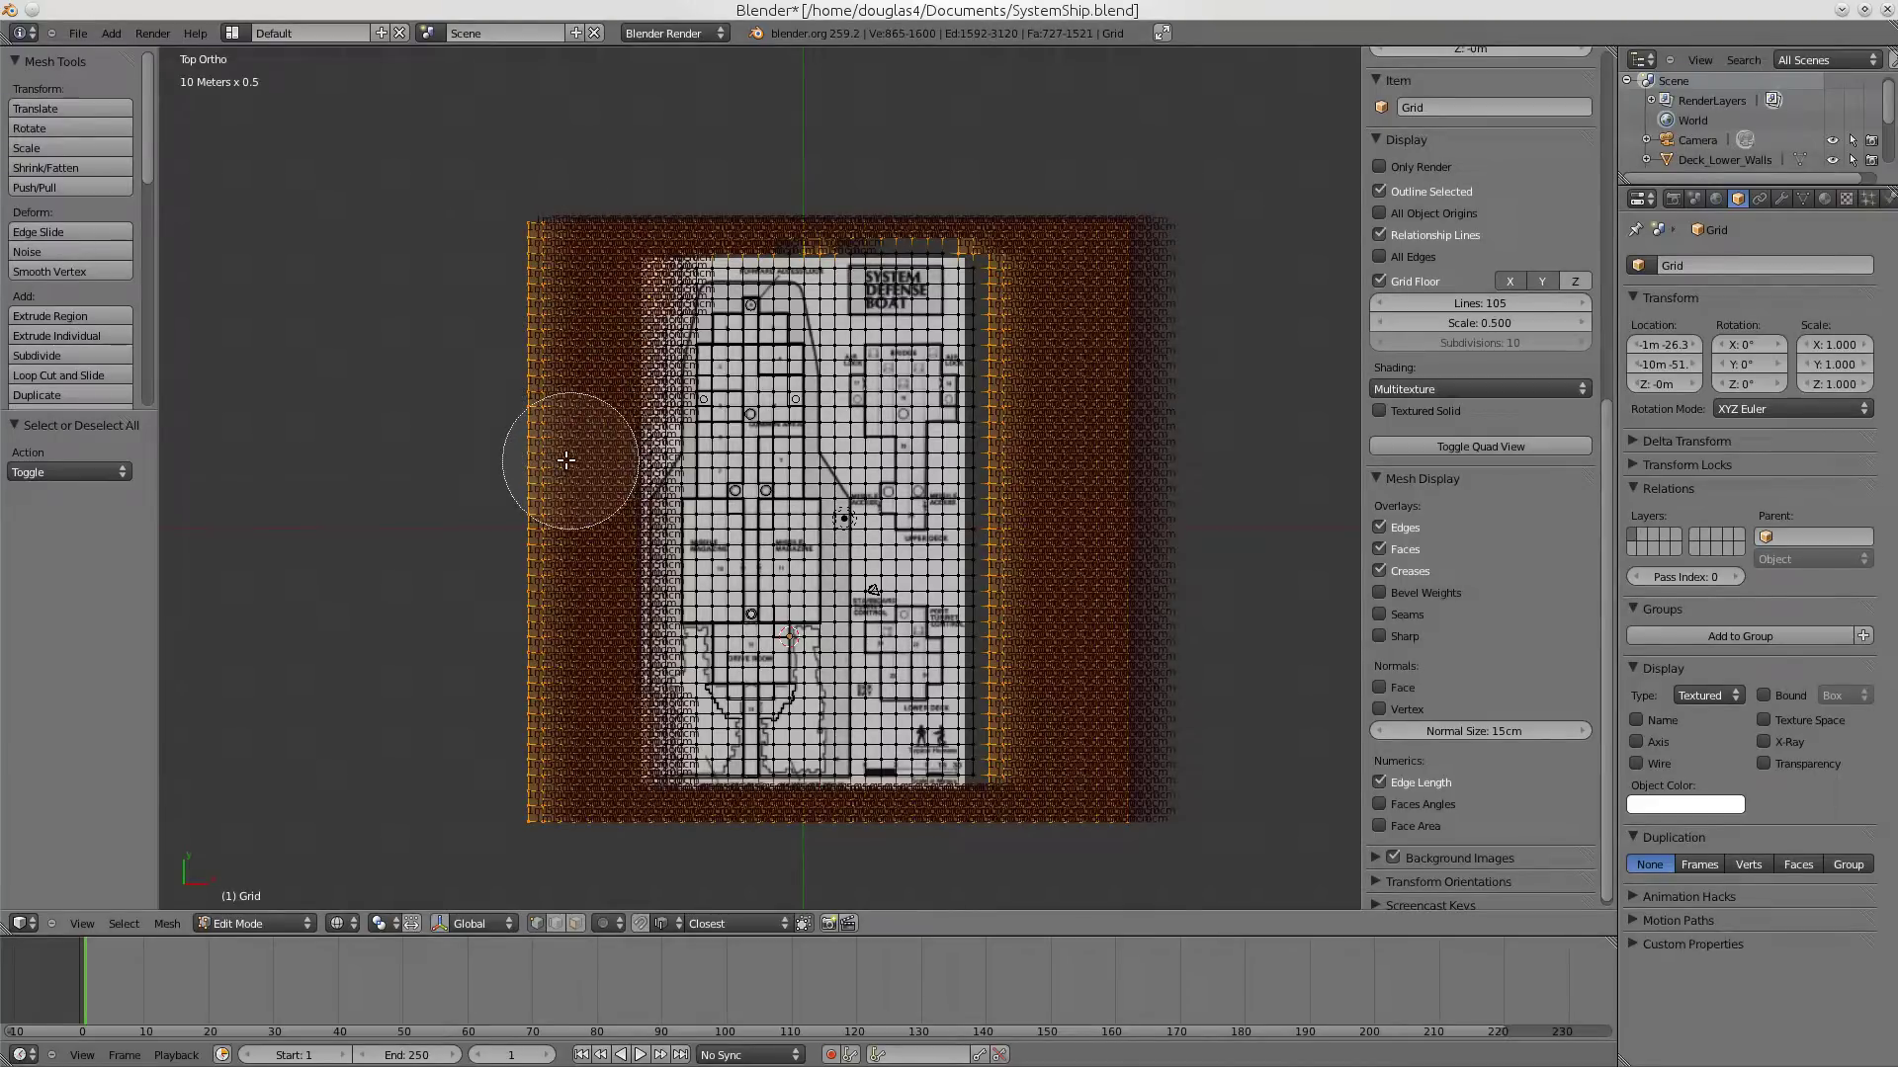
pyautogui.rightClick(543, 445)
pyautogui.press('b')
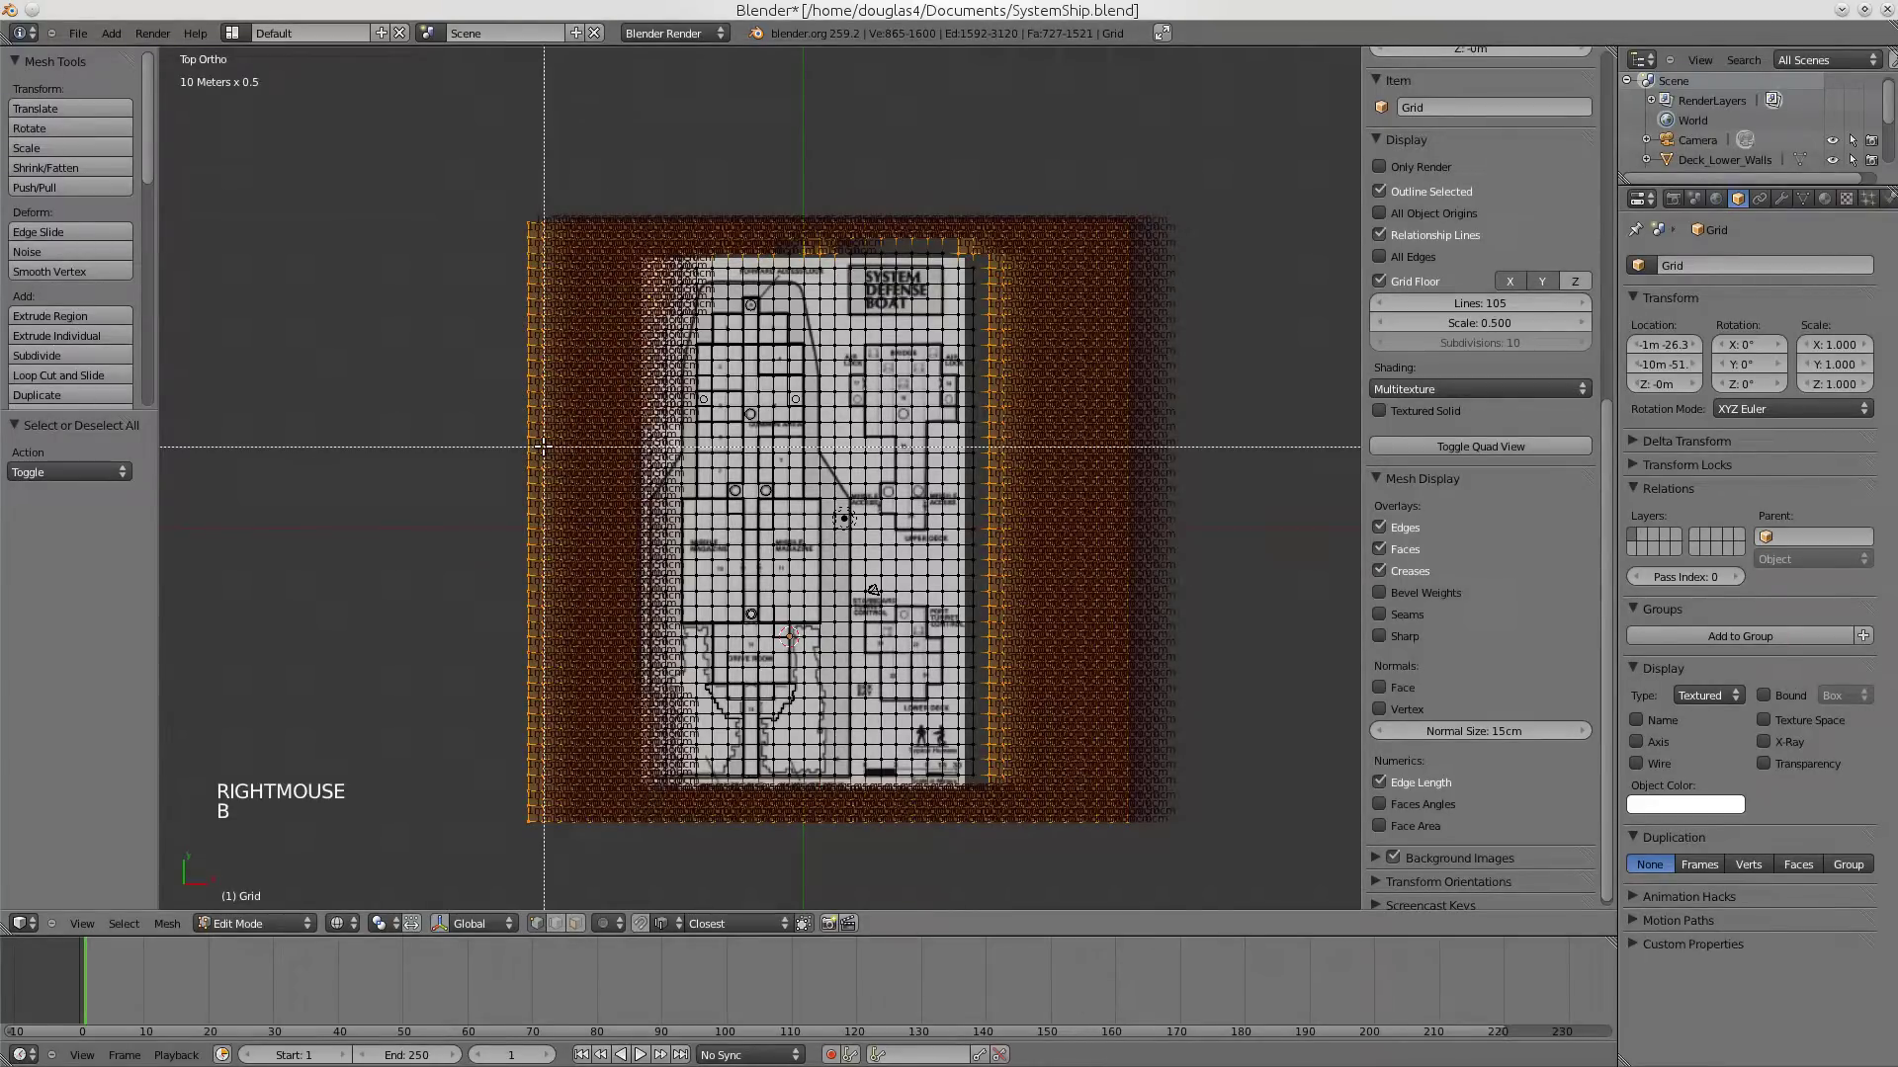
pyautogui.rightClick(542, 446)
pyautogui.press('x')
pyautogui.click(543, 442)
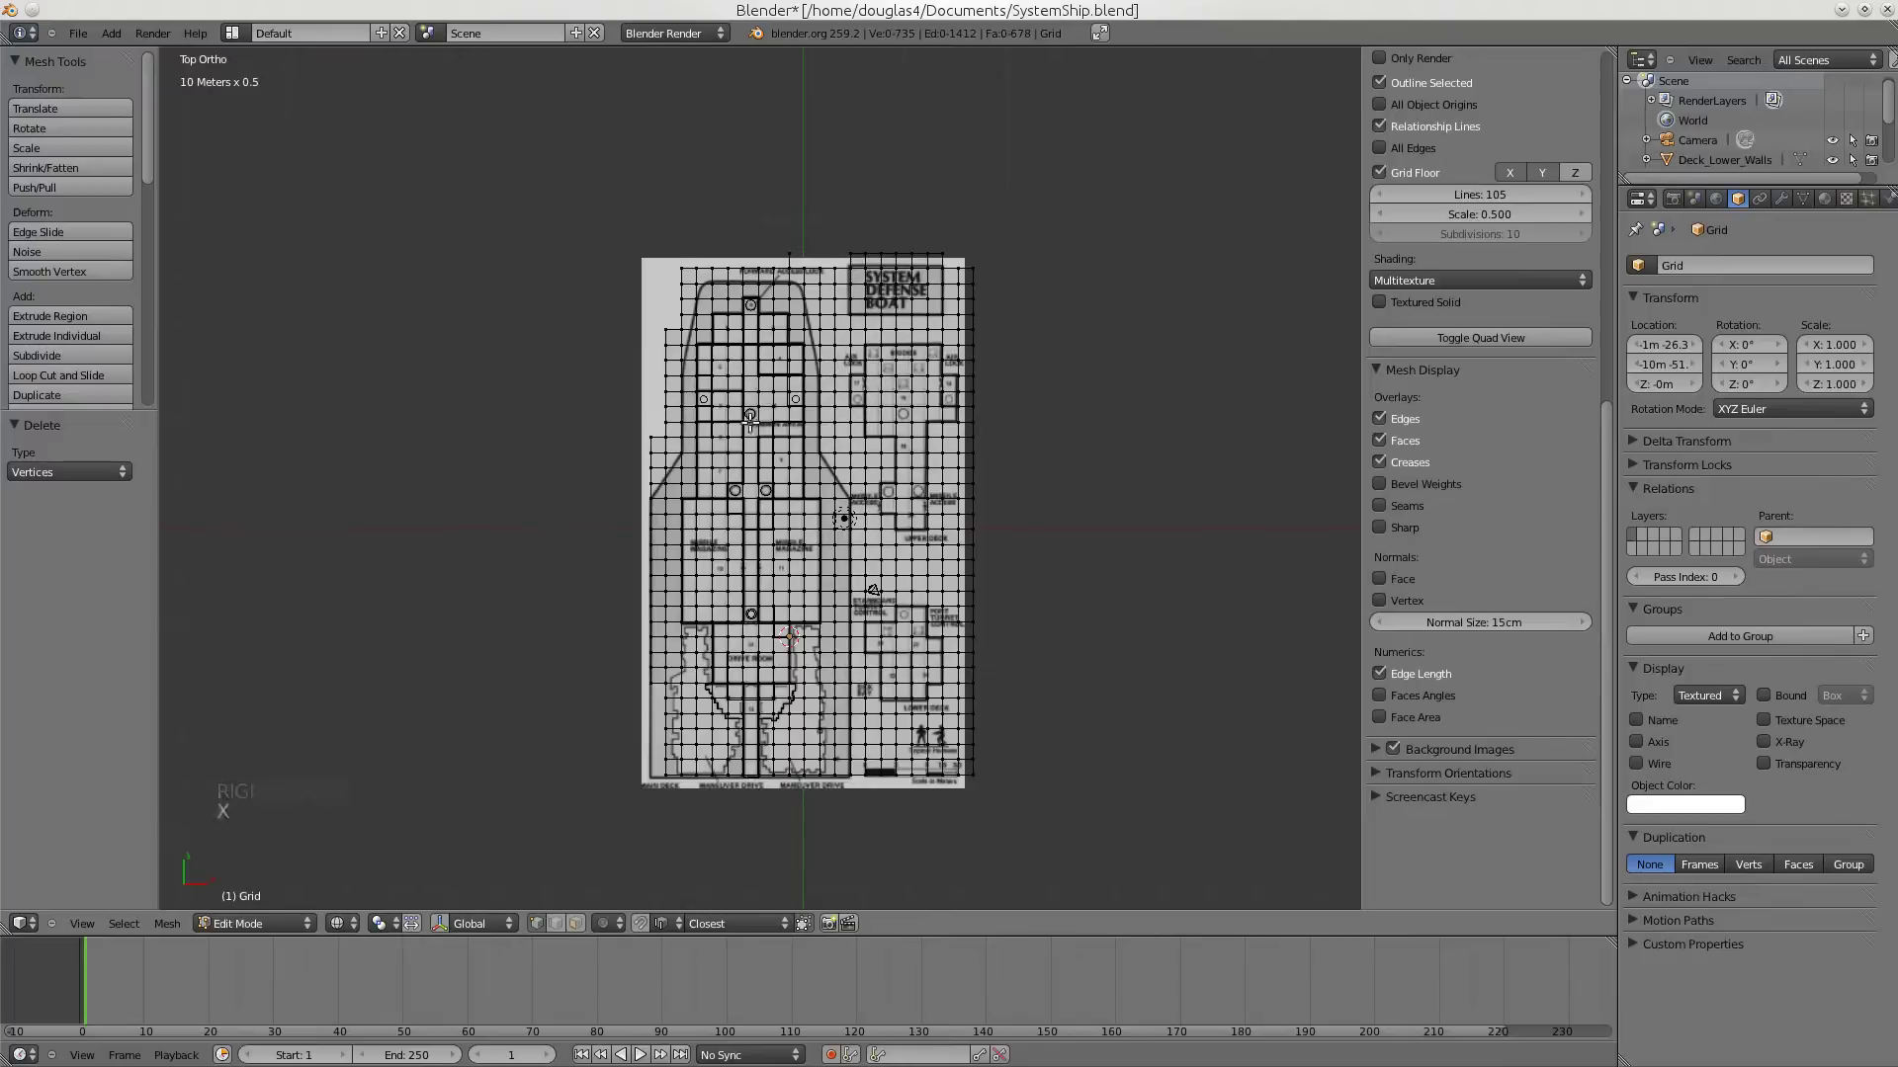
pyautogui.scroll(2, 903, 511)
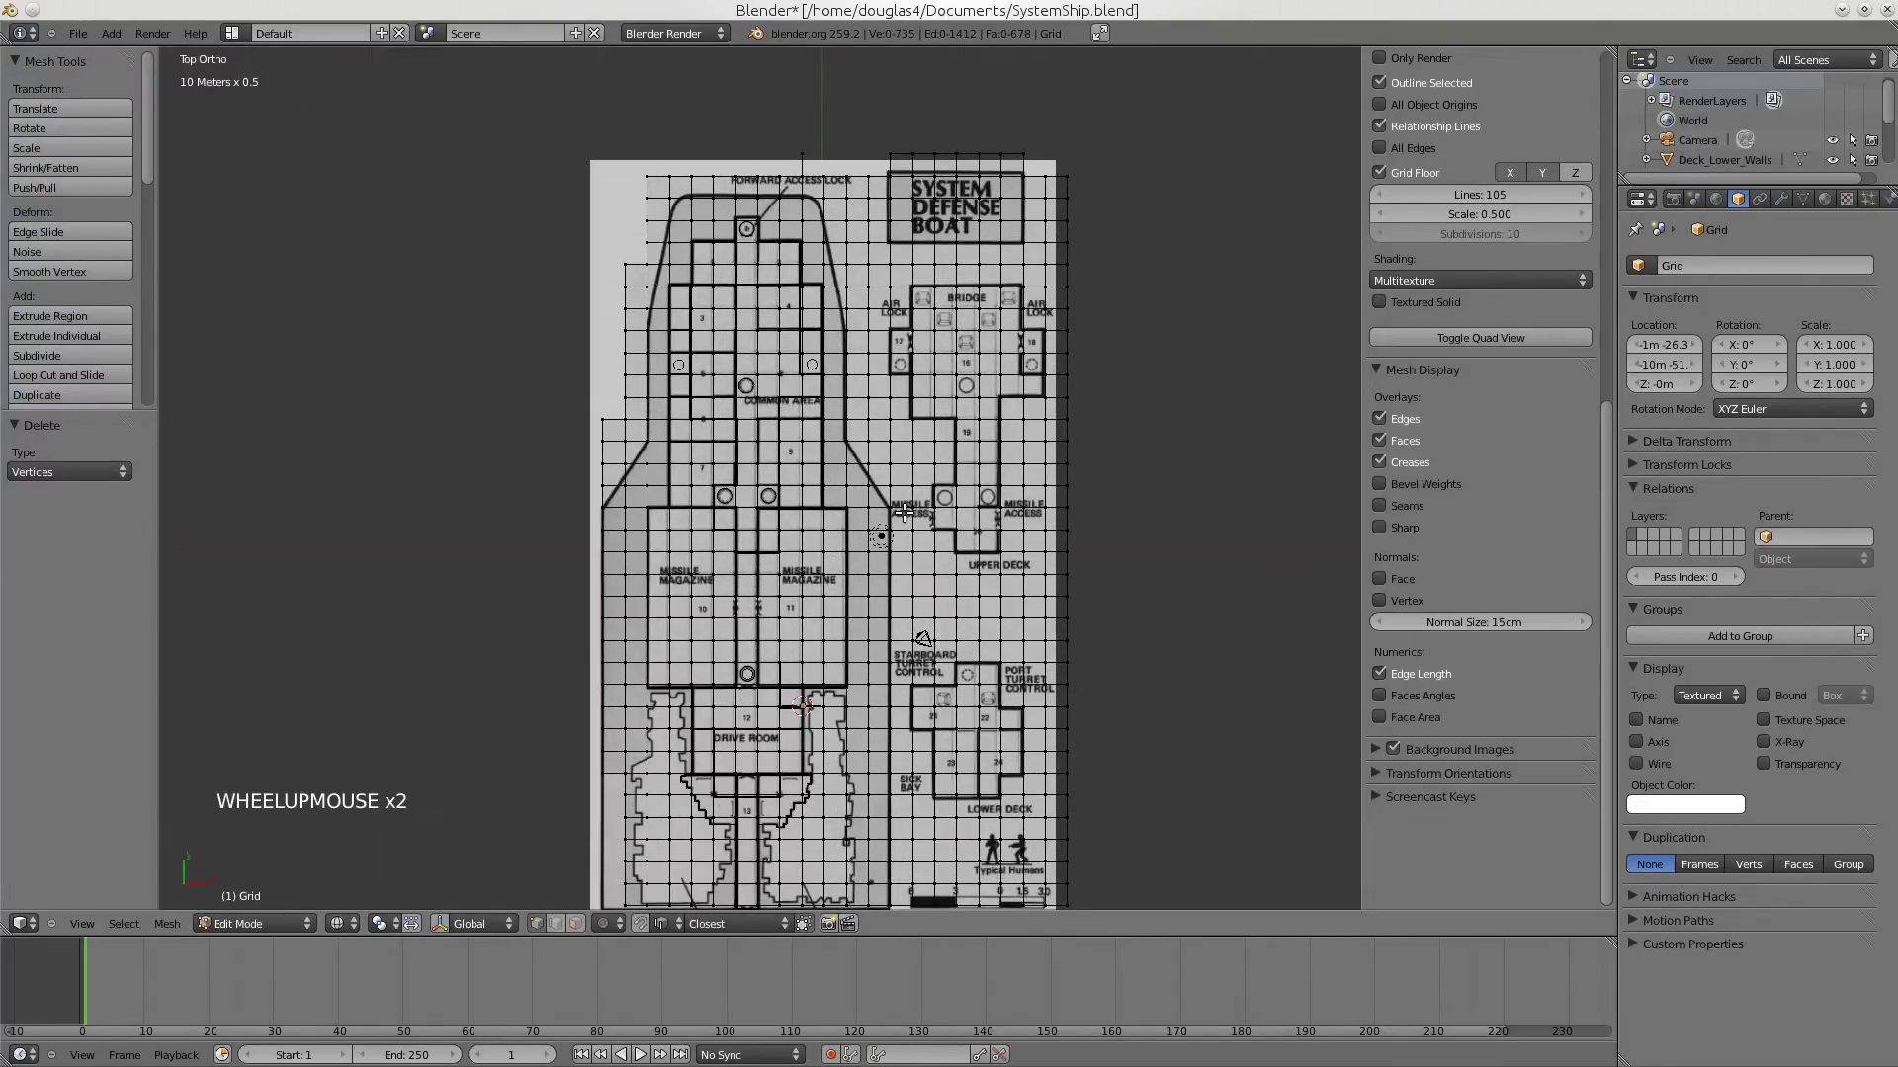
pyautogui.keyDown('shift'); pyautogui.moveTo(866, 416); pyautogui.dragTo(795, 366, button='middle'); pyautogui.keyUp('shift')
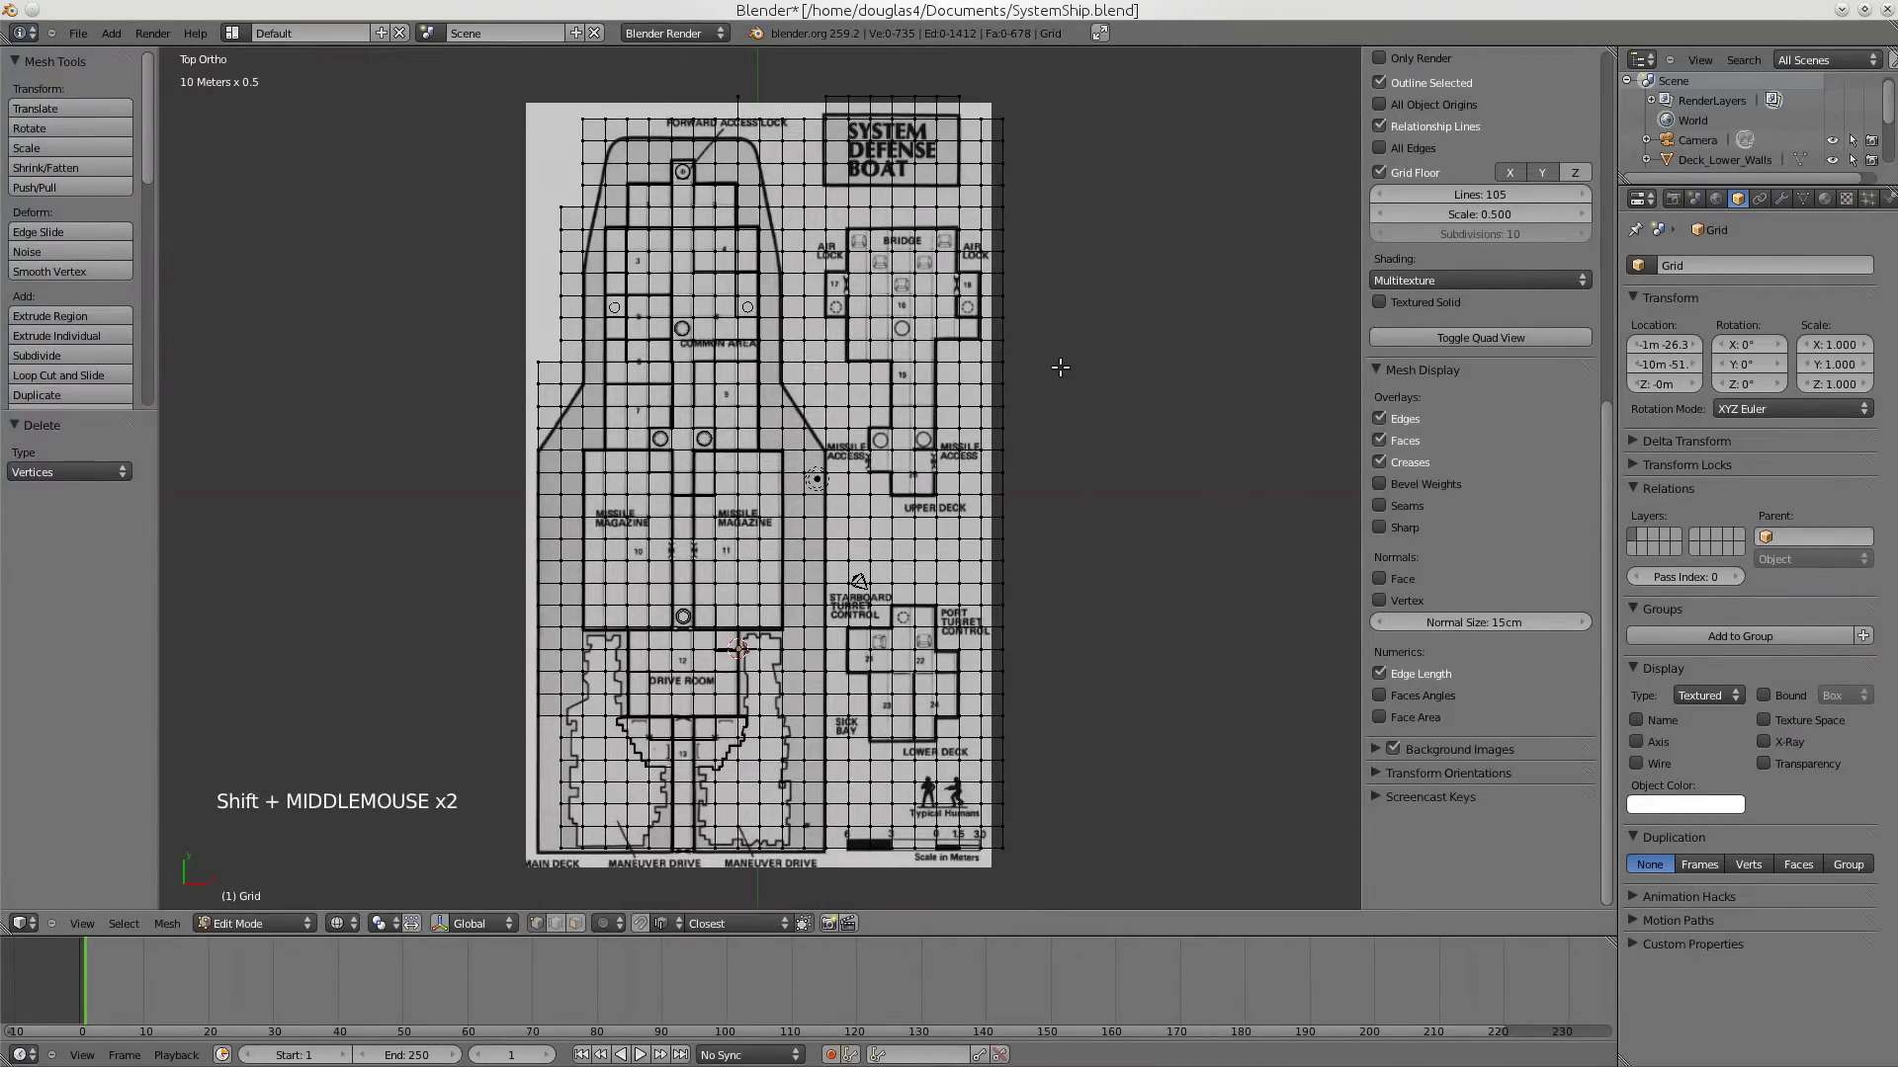